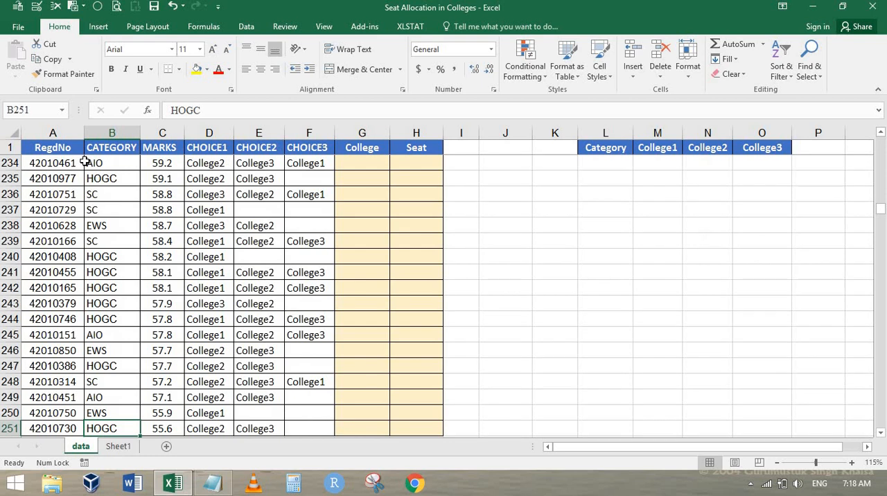
Step: Return to the first student record and examine the empty College and Seat columns
{"action": "key", "text": "ctrl+Up"}
{"action": "key", "text": "Down"}
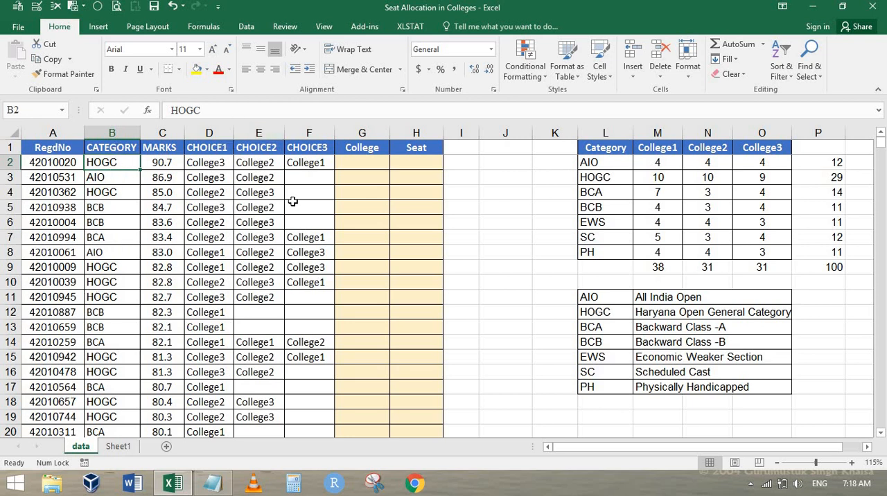
{"action": "left_click", "coordinate": [374, 163]}
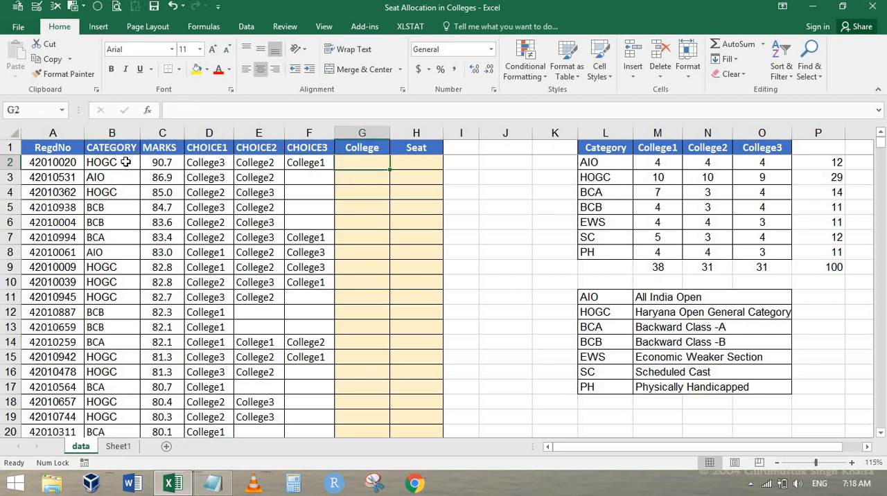
{"action": "left_click", "coordinate": [422, 160]}
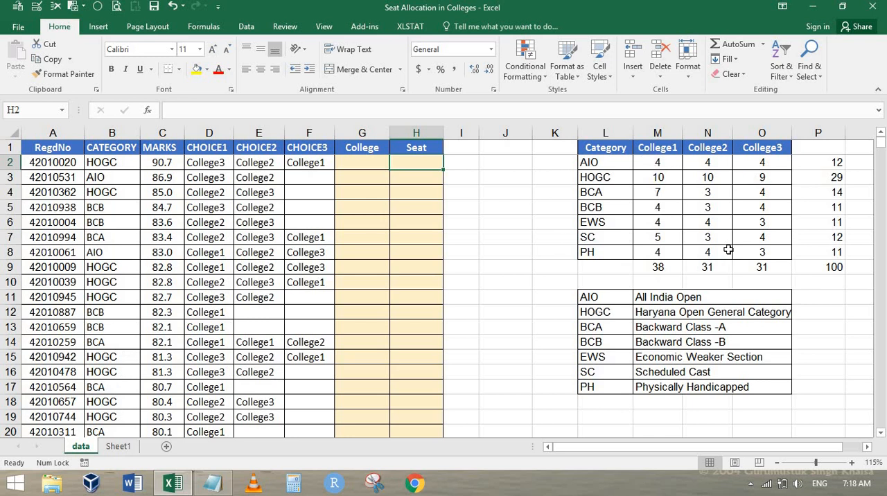
Step: Switch to the Notepad assignment to read counselling rule (c), then check the BCA and BCB categories in the Excel seat table
{"action": "key", "text": "alt+Tab"}
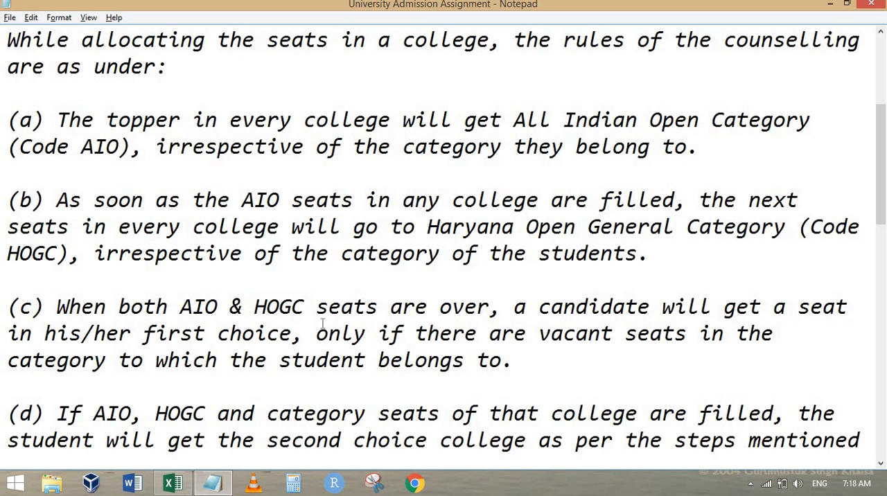
{"action": "left_click_drag", "start_coordinate": [71, 309], "coordinate": [490, 305]}
{"action": "left_click", "coordinate": [330, 344]}
{"action": "left_click", "coordinate": [280, 336]}
{"action": "key", "text": "alt+Tab"}
{"action": "left_click", "coordinate": [613, 192]}
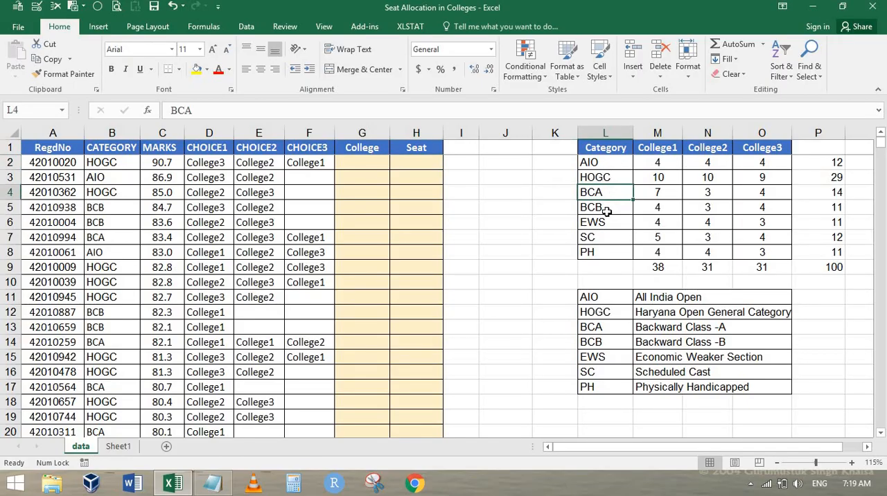
{"action": "left_click", "coordinate": [605, 207]}
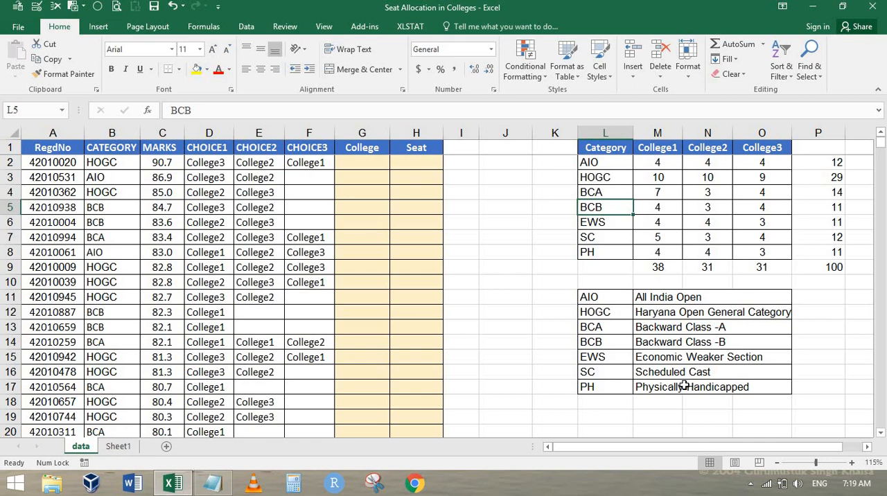
Step: Switch to the Notepad assignment and read the remaining counselling rules (d) to (g) and the closing question
{"action": "key", "text": "alt+Tab"}
{"action": "scroll", "coordinate": [134, 336], "scroll_direction": "down", "scroll_amount": 3}
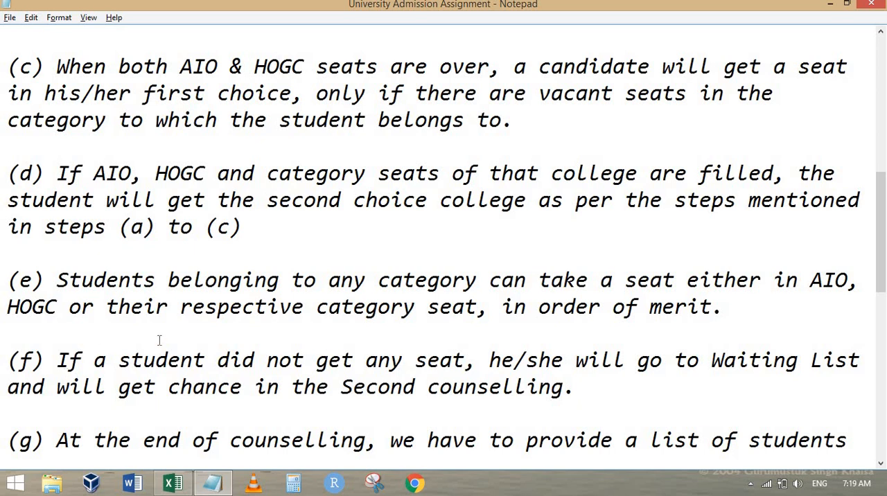
{"action": "scroll", "coordinate": [159, 339], "scroll_direction": "down", "scroll_amount": 2}
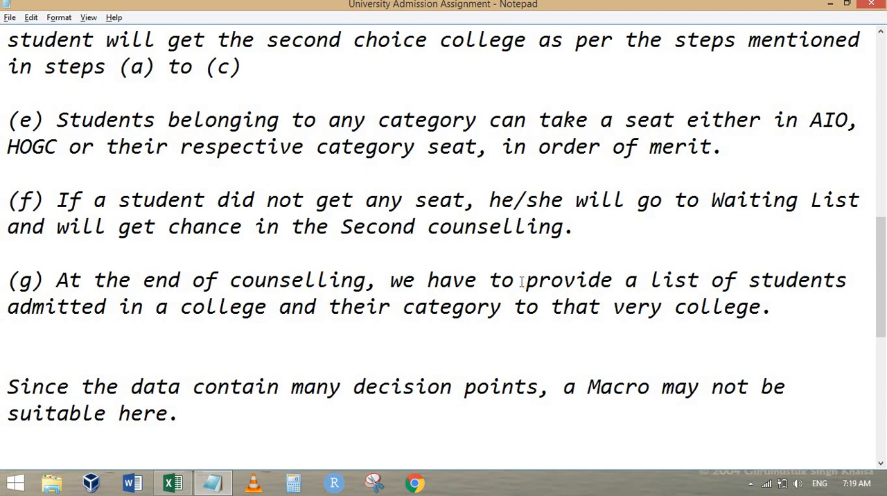
{"action": "scroll", "coordinate": [521, 282], "scroll_direction": "down", "scroll_amount": 3}
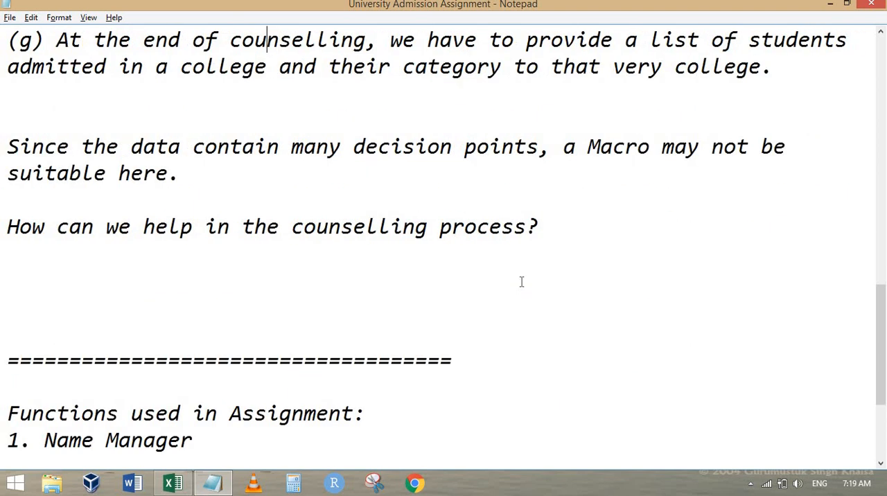
{"action": "scroll", "coordinate": [521, 281], "scroll_direction": "up", "scroll_amount": 1}
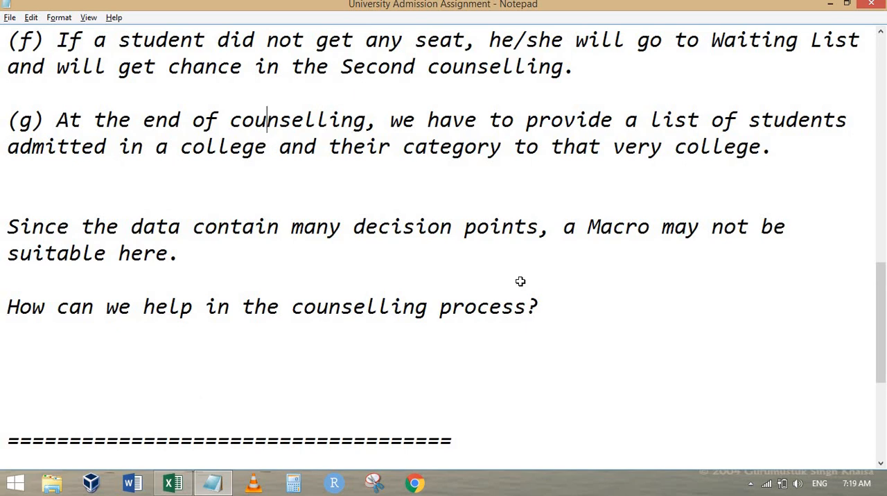
Step: Switch to the Excel workbook and examine the categories and three college choices of the first students
{"action": "key", "text": "alt+Tab"}
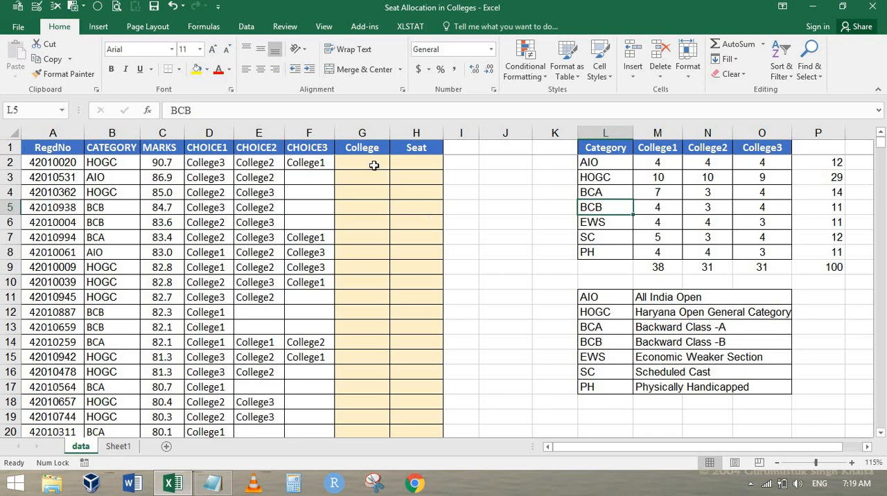
{"action": "left_click", "coordinate": [215, 162]}
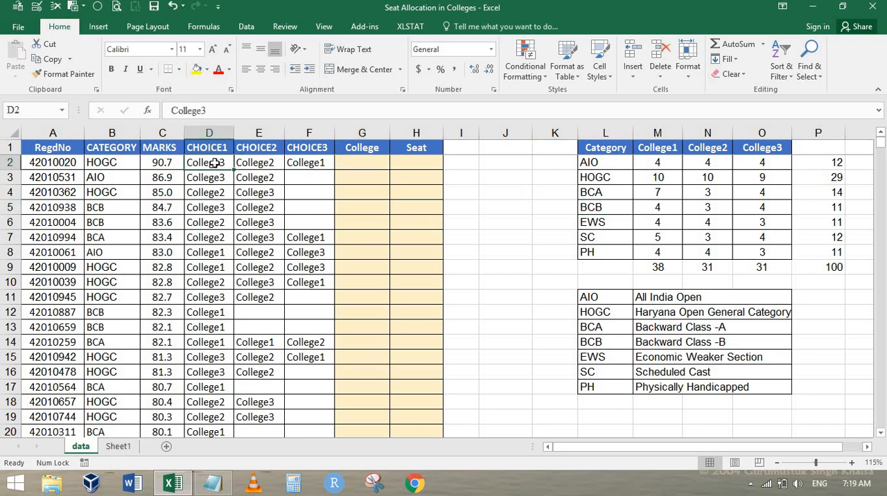
{"action": "left_click", "coordinate": [118, 167]}
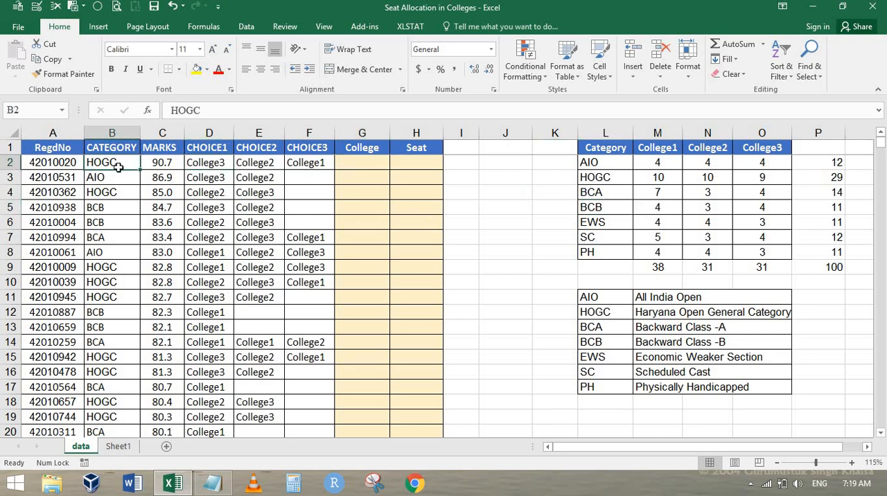
{"action": "left_click_drag", "start_coordinate": [118, 167], "coordinate": [119, 179]}
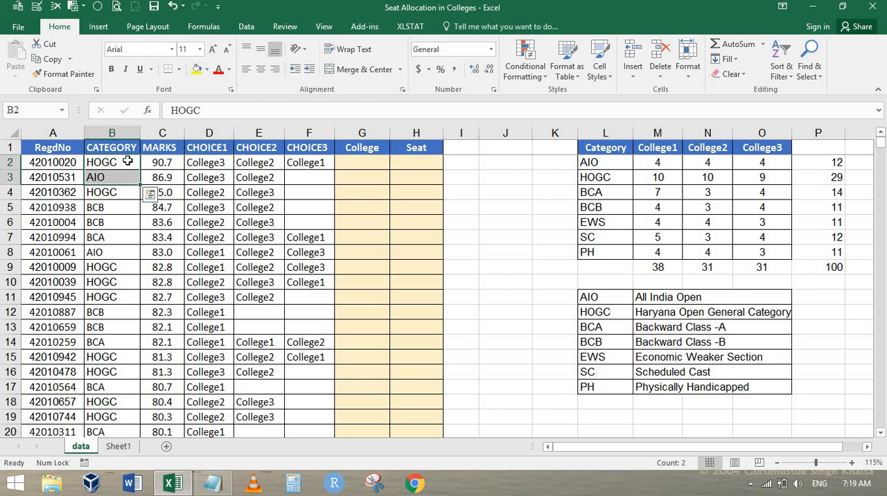
{"action": "left_click", "coordinate": [216, 160]}
{"action": "left_click", "coordinate": [270, 161]}
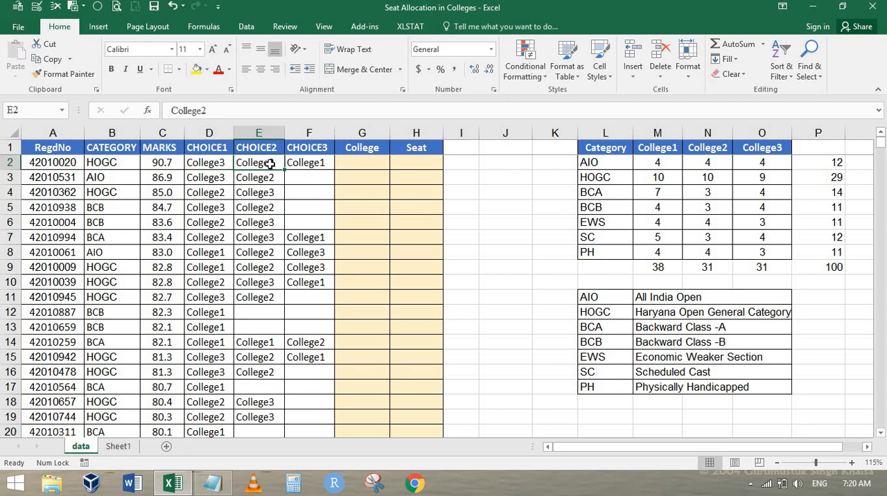
{"action": "left_click", "coordinate": [326, 163]}
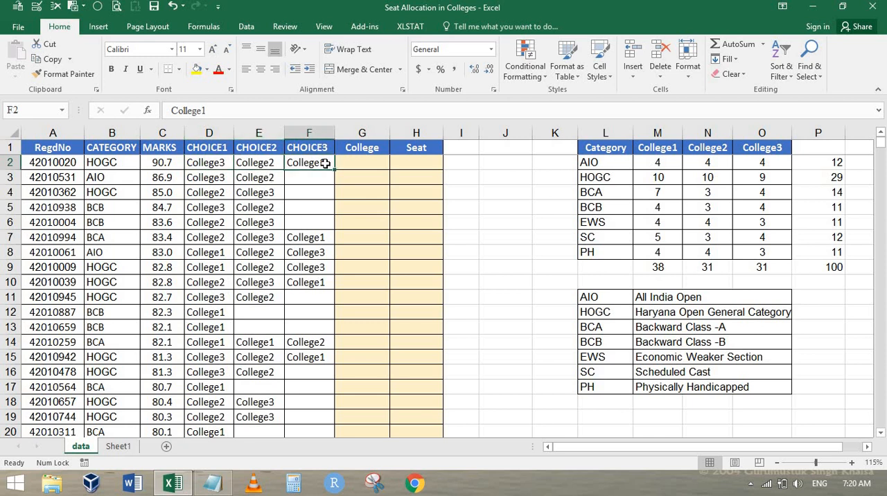
{"action": "left_click_drag", "start_coordinate": [216, 161], "coordinate": [220, 208]}
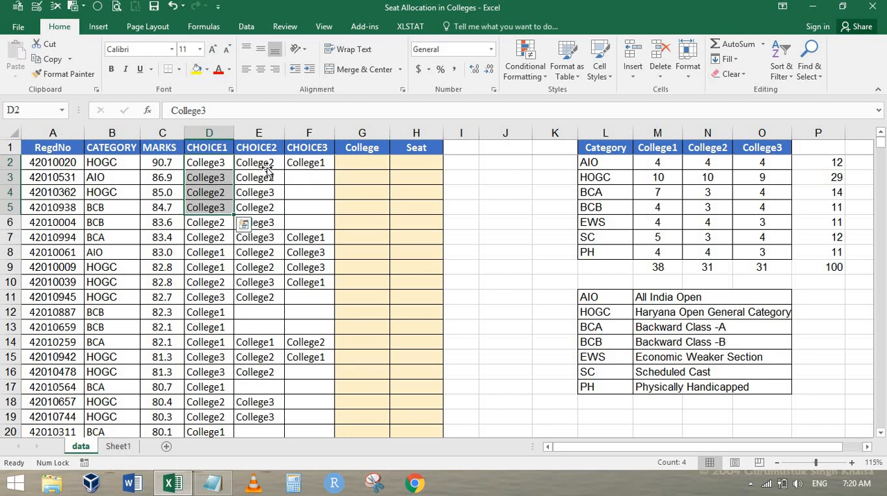
{"action": "left_click", "coordinate": [267, 168]}
{"action": "left_click", "coordinate": [319, 166]}
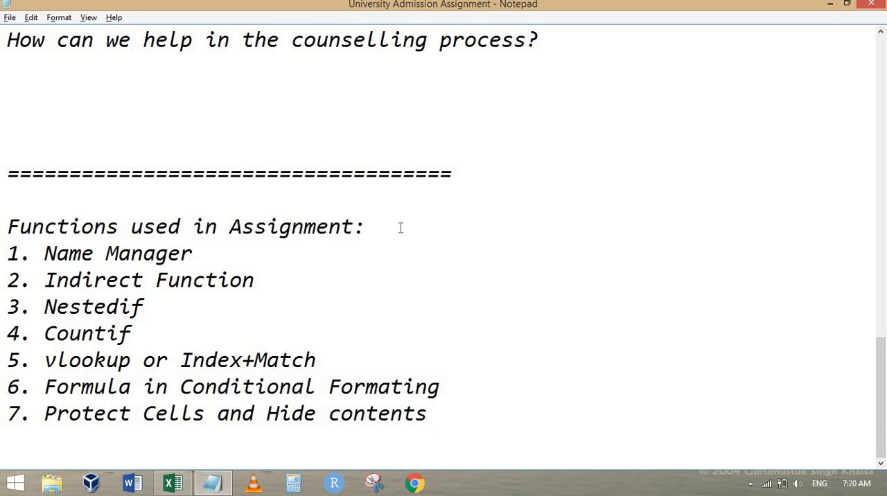
Step: Copy all CHOICE1 entries from D2 downward into the College column starting at G2
{"action": "key", "text": "alt+Tab"}
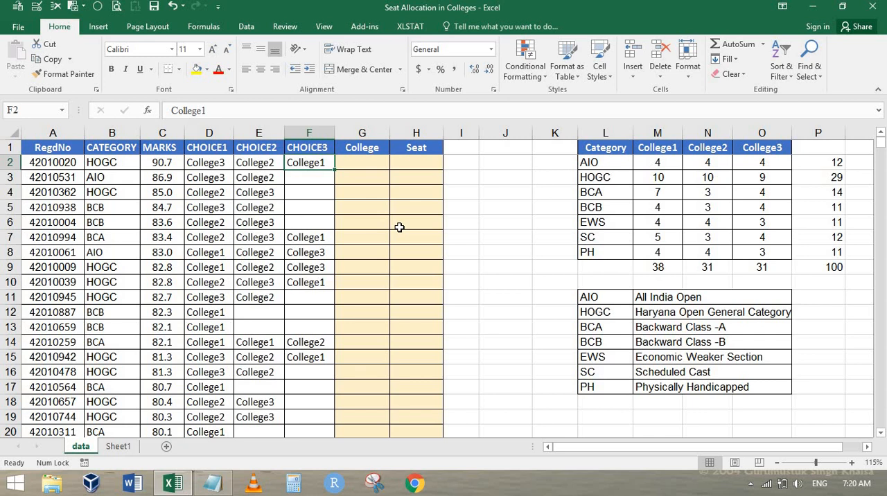
{"action": "key", "text": "Left"}
{"action": "key", "text": "Left"}
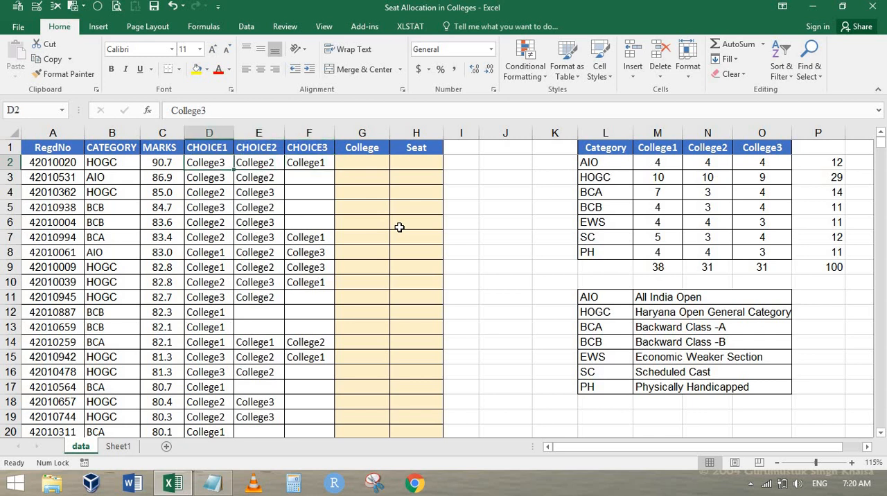
{"action": "key", "text": "ctrl+shift+Down"}
{"action": "key", "text": "ctrl+BackSpace"}
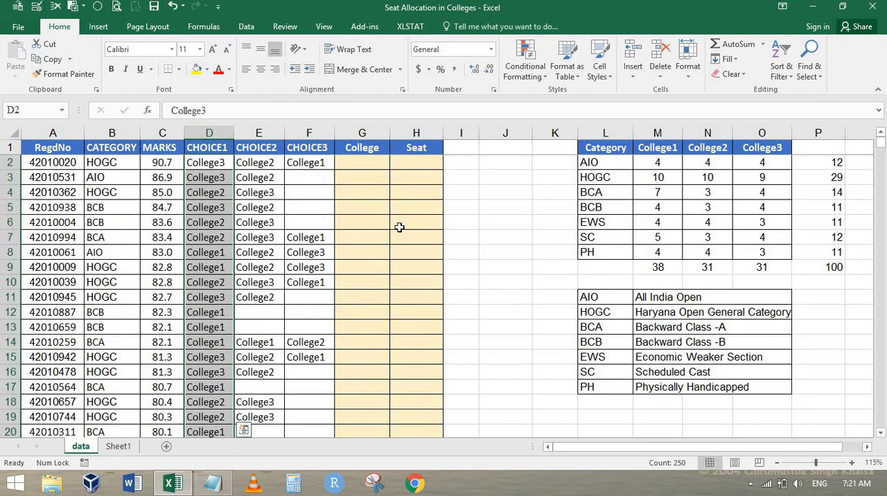
{"action": "key", "text": "ctrl+c"}
{"action": "key", "text": "Right"}
{"action": "key", "text": "Right"}
{"action": "key", "text": "Right"}
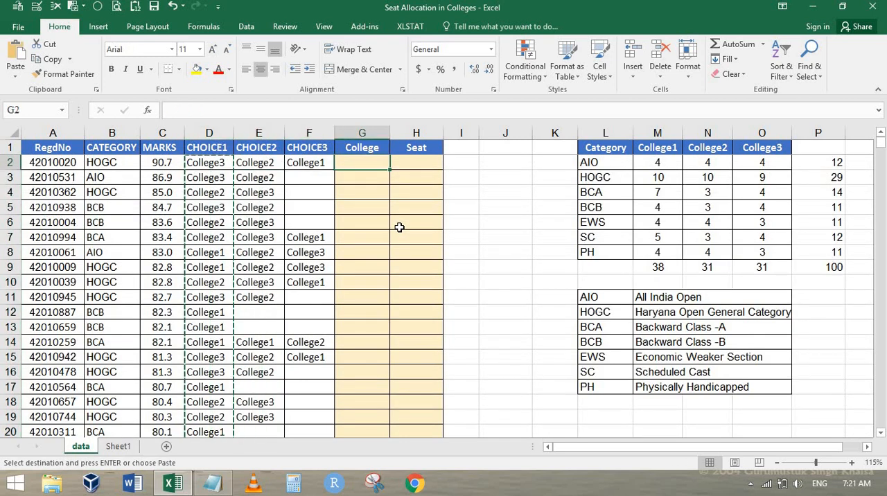
{"action": "key", "text": "ctrl+v"}
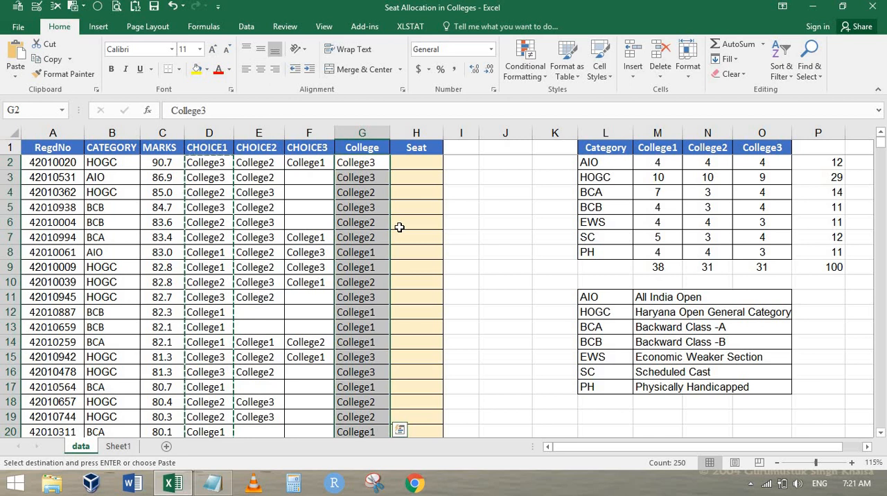
{"action": "key", "text": "Right"}
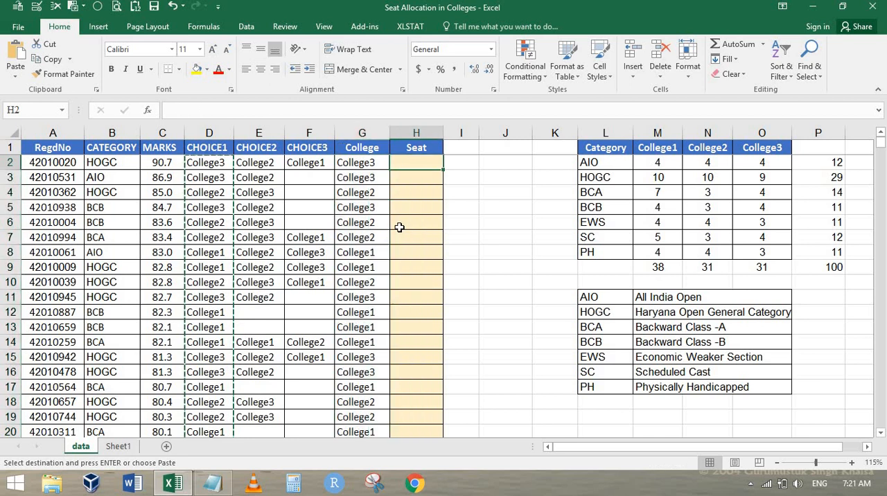
{"action": "key", "text": "Escape"}
{"action": "key", "text": "Left"}
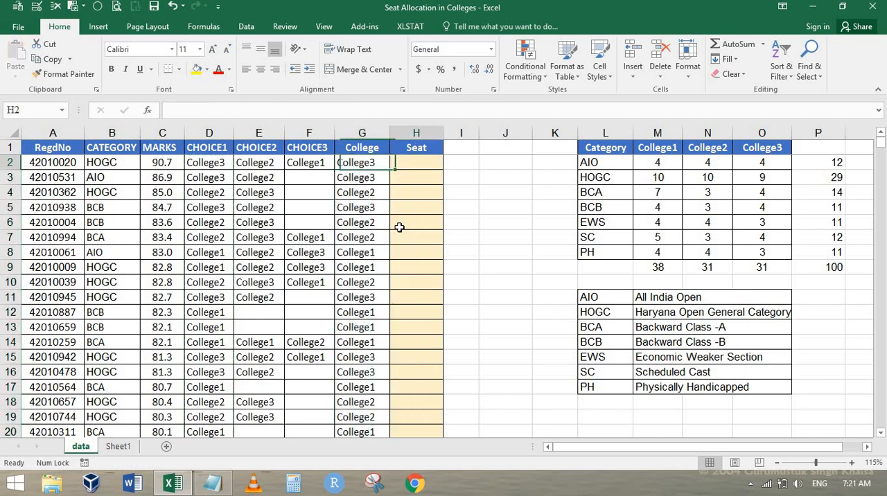
Step: Fill the Seat column from H2 to H13 with AIO
{"action": "key", "text": "Right"}
{"action": "type", "text": "AIO"}
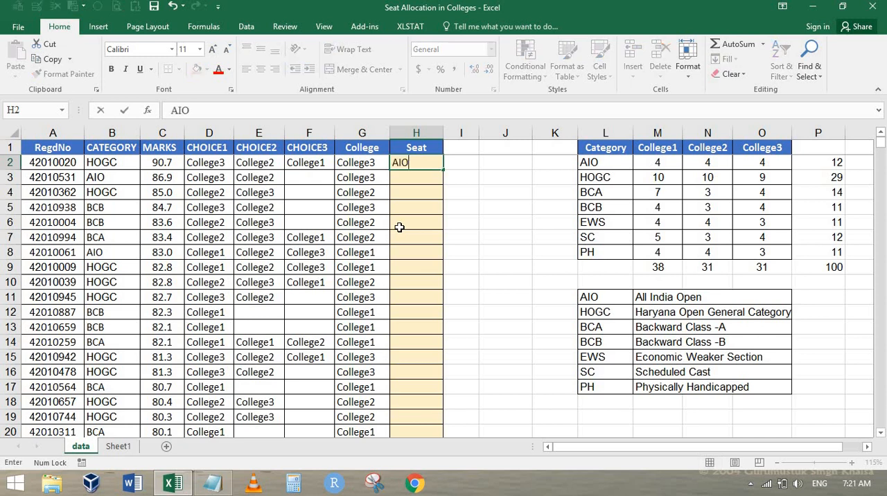
{"action": "key", "text": "shift+Down"}
{"action": "key", "text": "shift+Down"}
{"action": "key", "text": "shift+Down"}
{"action": "key", "text": "shift+Down"}
{"action": "key", "text": "shift+Down"}
{"action": "key", "text": "shift+Down"}
{"action": "key", "text": "shift+Down"}
{"action": "key", "text": "shift+Down"}
{"action": "key", "text": "shift+Down"}
{"action": "key", "text": "shift+Down"}
{"action": "key", "text": "shift+Down"}
{"action": "key", "text": "shift+Down"}
{"action": "key", "text": "shift+Down"}
{"action": "key", "text": "shift+Down"}
{"action": "key", "text": "shift+Down"}
{"action": "key", "text": "shift+Down"}
{"action": "key", "text": "shift+Down"}
{"action": "key", "text": "shift+Down"}
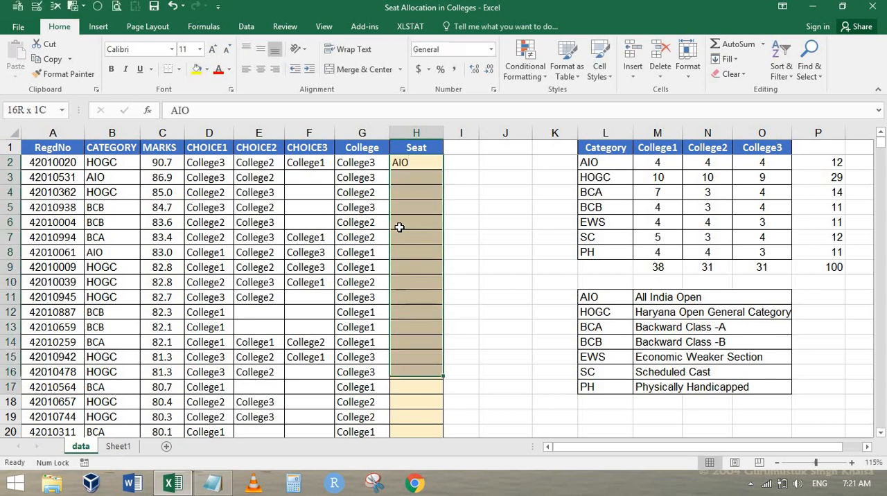
{"action": "key", "text": "shift+Up"}
{"action": "key", "text": "shift+Up"}
{"action": "key", "text": "shift+Up"}
{"action": "key", "text": "shift+Up"}
{"action": "key", "text": "shift+Up"}
{"action": "key", "text": "shift+Up"}
{"action": "key", "text": "shift+Up"}
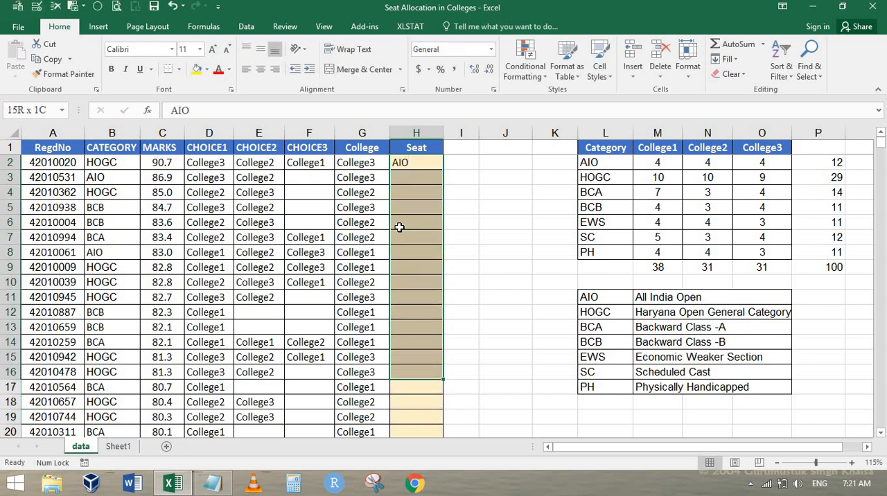
{"action": "key", "text": "ctrl+Return"}
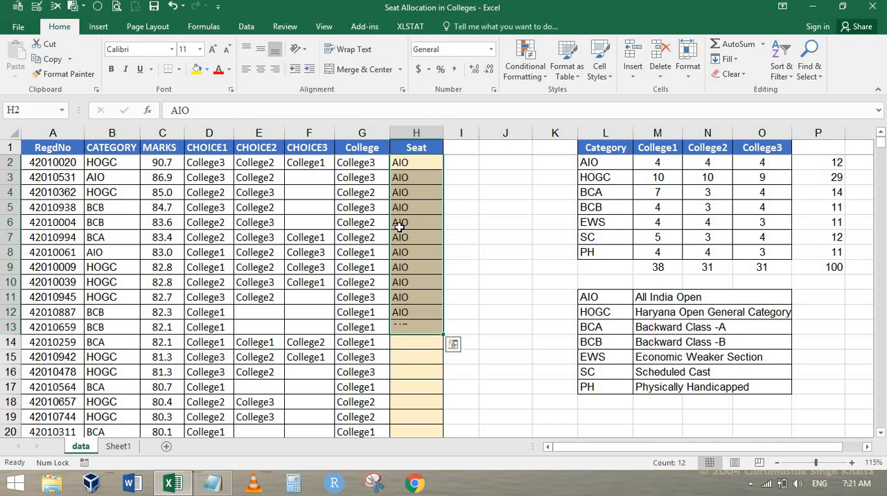
Step: Fill the Seat column with HOGC from H14 downward, directly below the AIO entries
{"action": "key", "text": "ctrl+Down"}
{"action": "key", "text": "Down"}
{"action": "type", "text": "HOGC"}
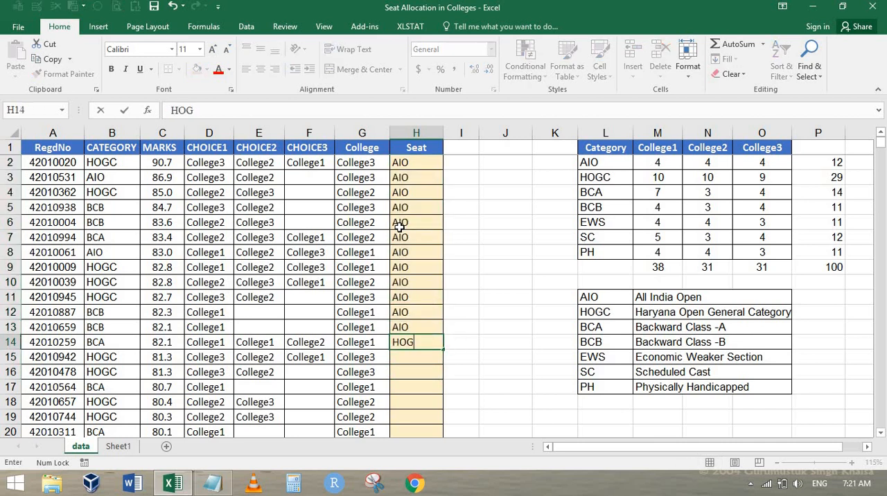
{"action": "key", "text": "ctrl+Return"}
{"action": "key", "text": "shift+Down"}
{"action": "key", "text": "shift+Down"}
{"action": "key", "text": "shift+Down"}
{"action": "key", "text": "shift+Down"}
{"action": "key", "text": "shift+Down"}
{"action": "key", "text": "shift+Down"}
{"action": "key", "text": "shift+Down"}
{"action": "key", "text": "shift+Down"}
{"action": "key", "text": "shift+Down"}
{"action": "key", "text": "shift+Down"}
{"action": "key", "text": "shift+Down"}
{"action": "key", "text": "shift+Down"}
{"action": "key", "text": "shift+Down"}
{"action": "key", "text": "shift+Down"}
{"action": "key", "text": "shift+Down"}
{"action": "key", "text": "shift+Down"}
{"action": "key", "text": "shift+Down"}
{"action": "key", "text": "shift+Down"}
{"action": "key", "text": "shift+Down"}
{"action": "key", "text": "shift+Down"}
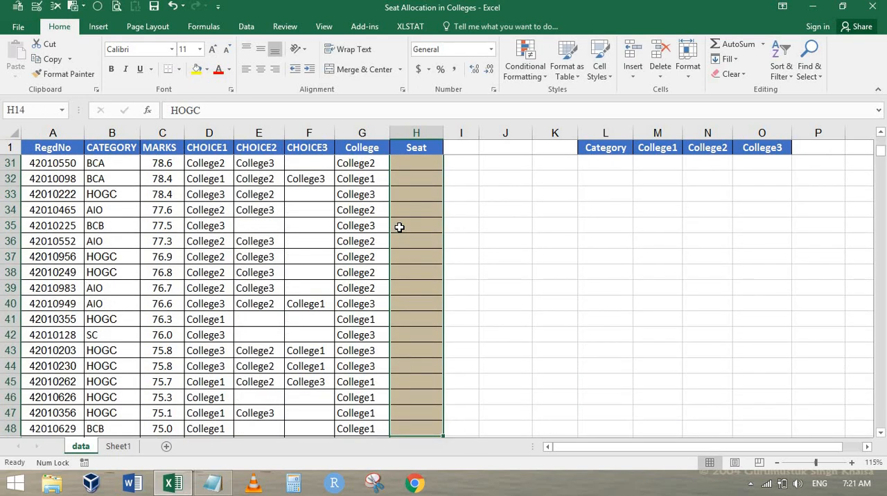
{"action": "key", "text": "ctrl+Return"}
Step: Examine the College and Seat pairs for College3 in rows 2, 3, 5, 11 and 15, finishing on row 5
{"action": "key", "text": "ctrl+Up"}
{"action": "key", "text": "Down"}
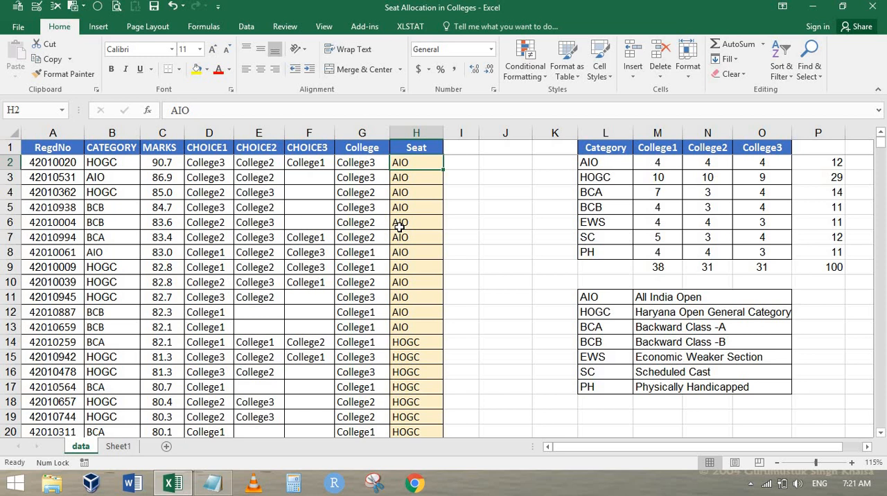
{"action": "key", "text": "Left"}
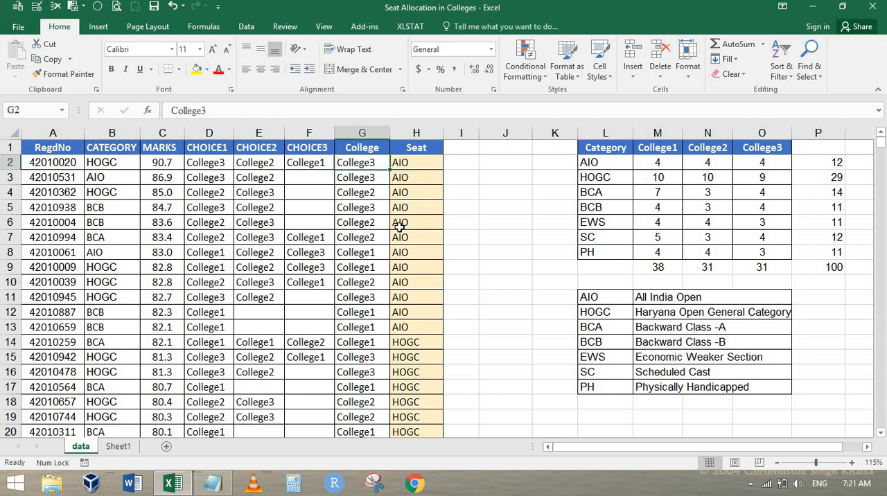
{"action": "key", "text": "shift+Right"}
{"action": "key", "text": "shift+Down"}
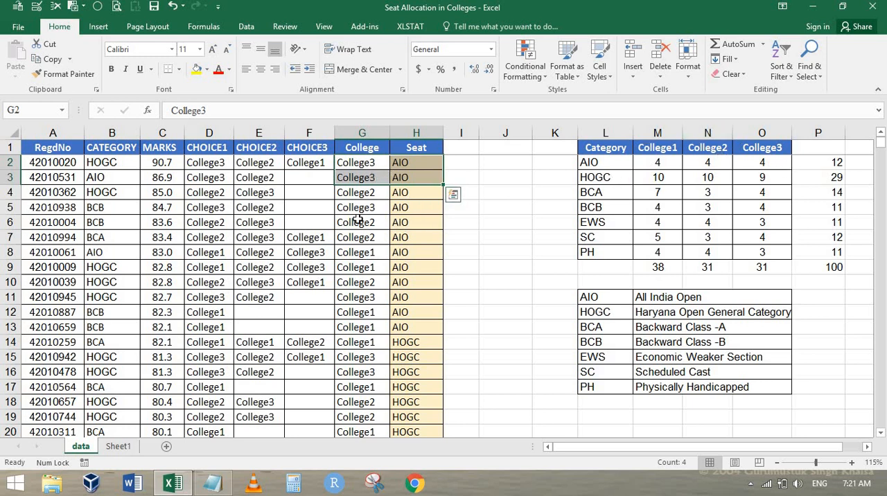
{"action": "left_click_drag", "start_coordinate": [368, 209], "coordinate": [414, 208]}
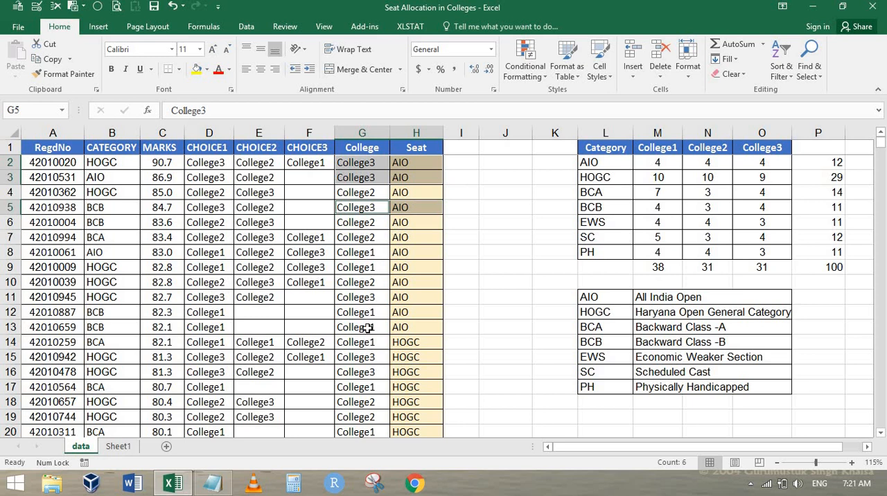
{"action": "left_click_drag", "start_coordinate": [367, 297], "coordinate": [416, 298]}
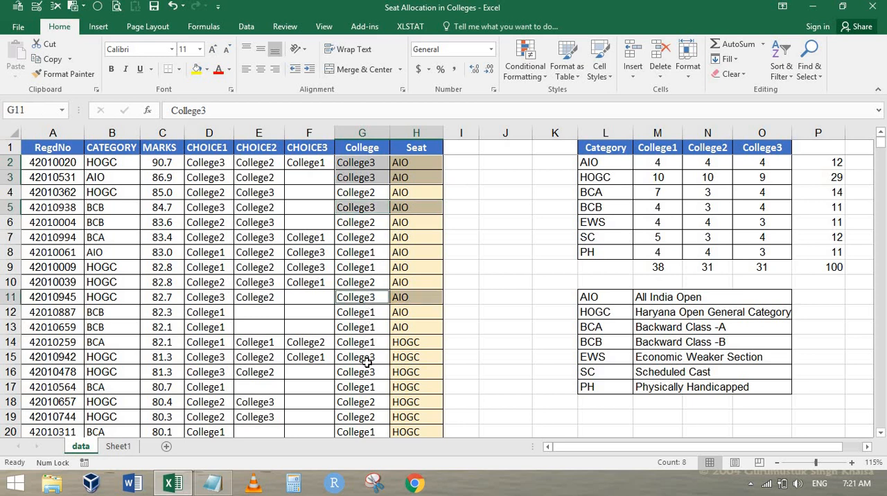
{"action": "left_click_drag", "start_coordinate": [367, 358], "coordinate": [415, 358]}
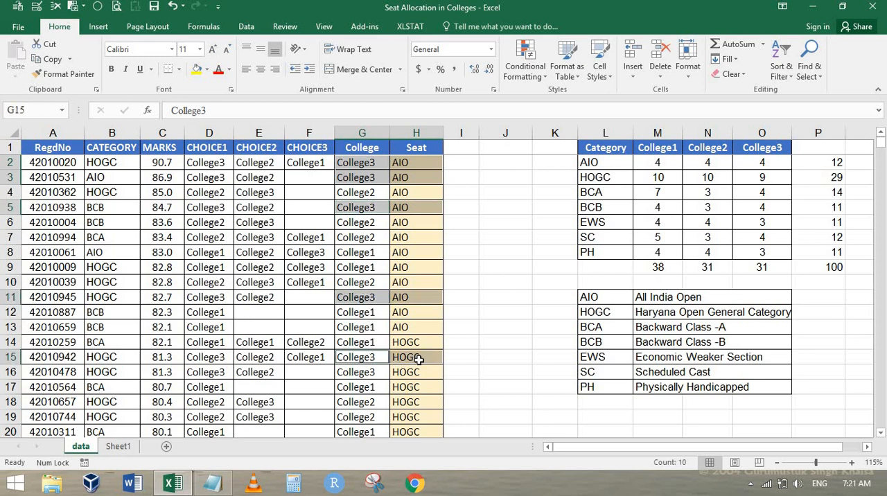
{"action": "key", "text": "Tab"}
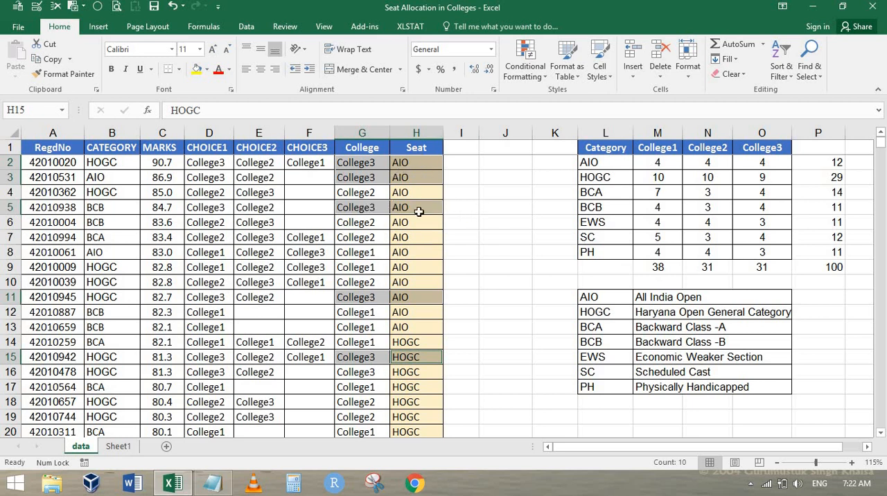
{"action": "left_click_drag", "start_coordinate": [360, 208], "coordinate": [428, 212]}
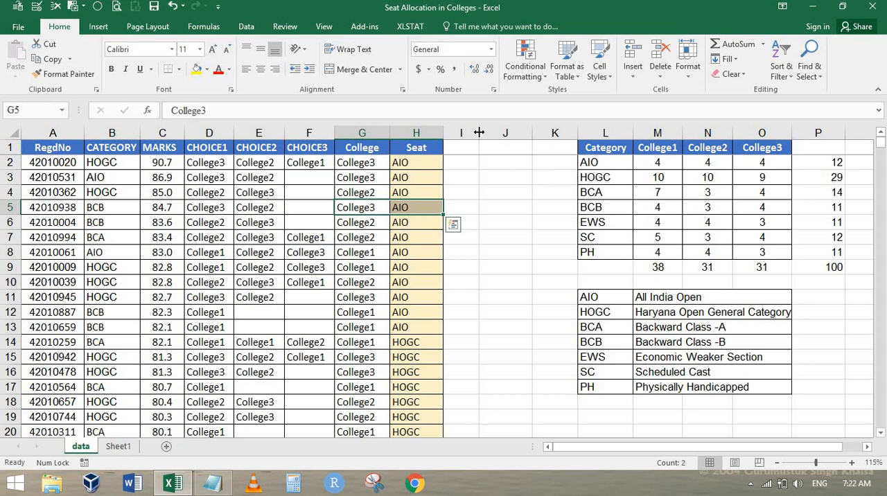
Step: Widen column I slightly and enter the header Counter in I1, next to the Seat column
{"action": "left_click_drag", "start_coordinate": [478, 133], "coordinate": [497, 133]}
{"action": "left_click", "coordinate": [480, 148]}
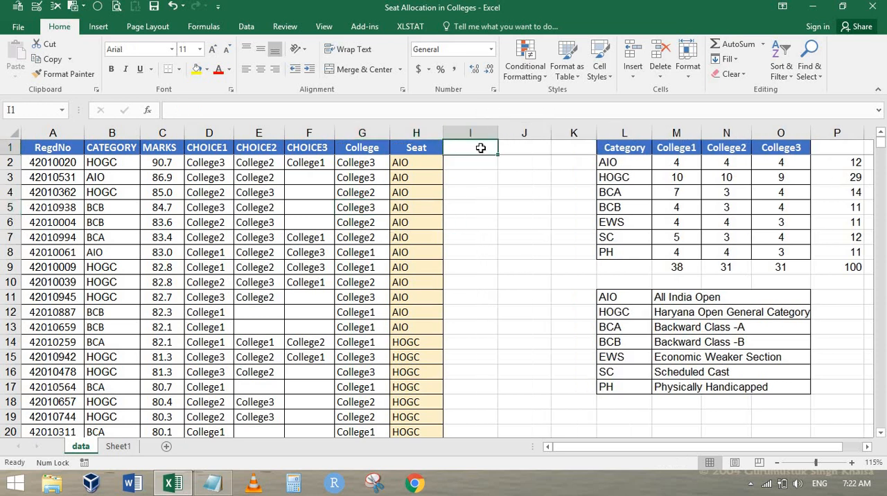
{"action": "type", "text": "Counter"}
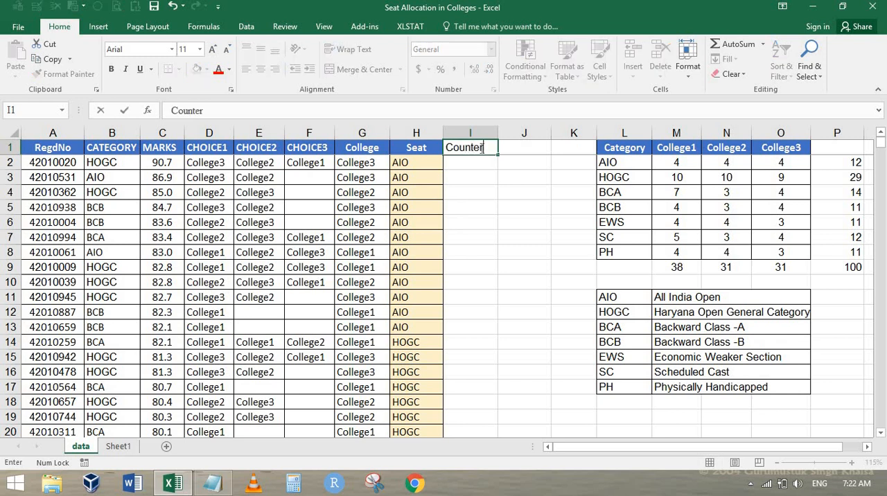
{"action": "key", "text": "Return"}
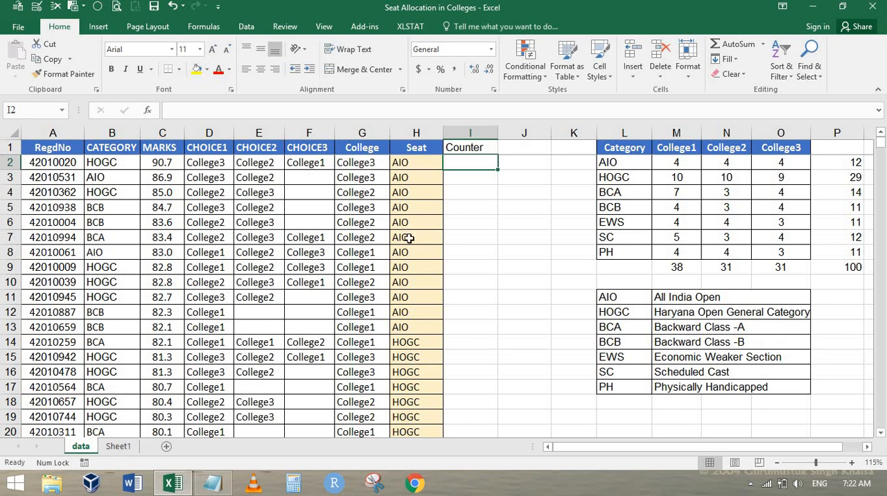
Step: Examine the seat matrix M2:O8 and the allocations in rows 12 and 15, and enter the header Max in J1
{"action": "left_click_drag", "start_coordinate": [683, 164], "coordinate": [783, 254]}
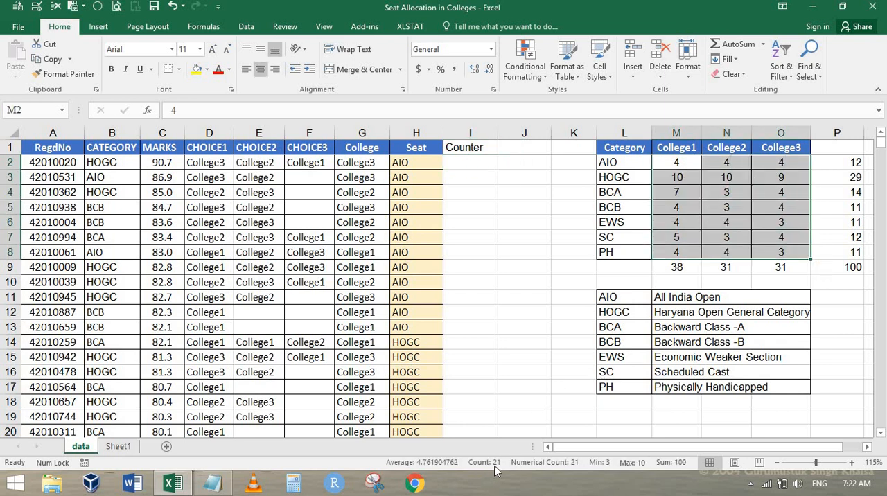
{"action": "left_click", "coordinate": [365, 312]}
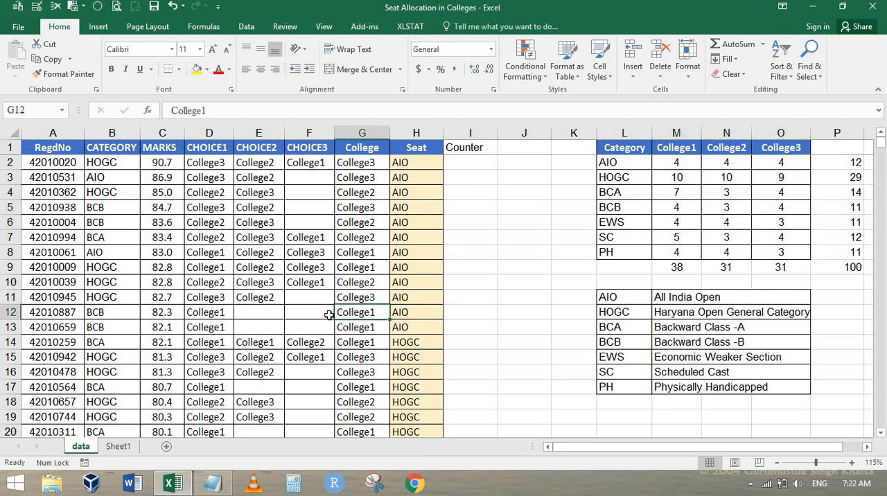
{"action": "left_click", "coordinate": [462, 312]}
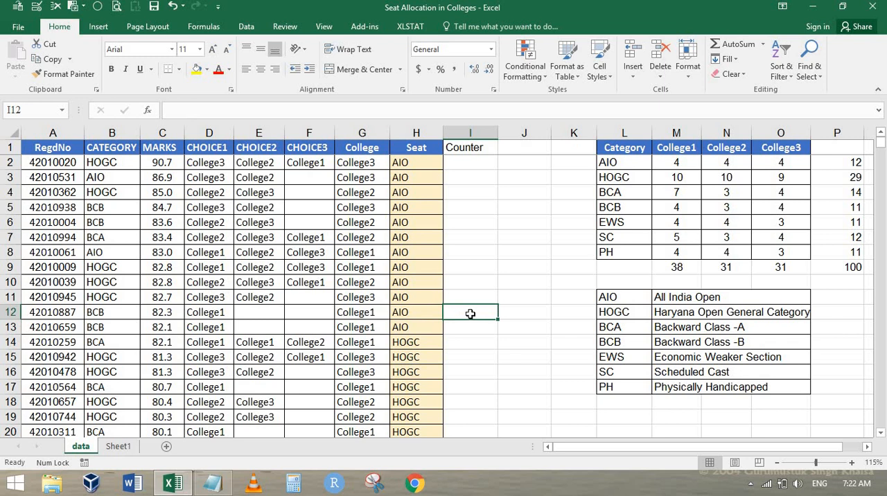
{"action": "left_click", "coordinate": [357, 357]}
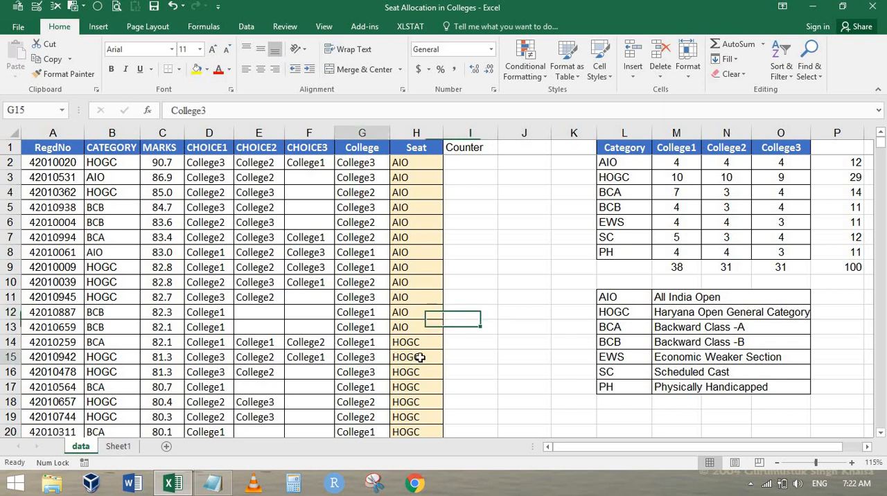
{"action": "left_click", "coordinate": [462, 359]}
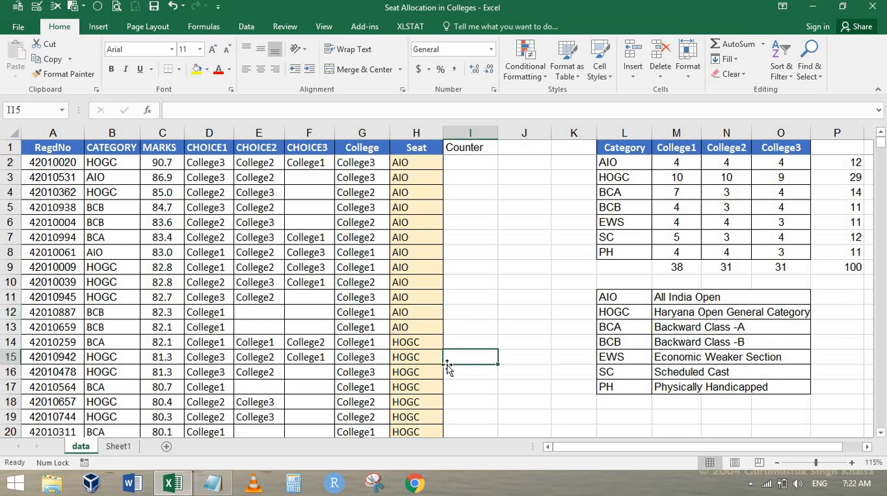
{"action": "left_click", "coordinate": [524, 146]}
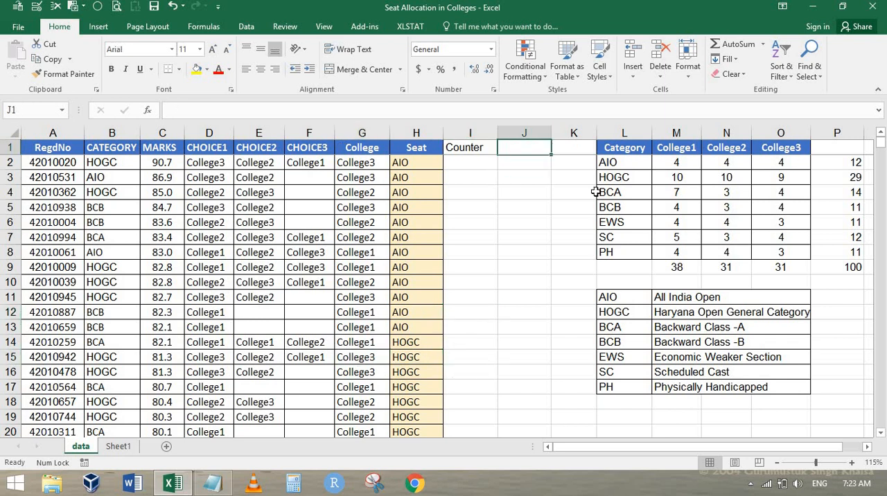
{"action": "type", "text": "Max"}
{"action": "key", "text": "Return"}
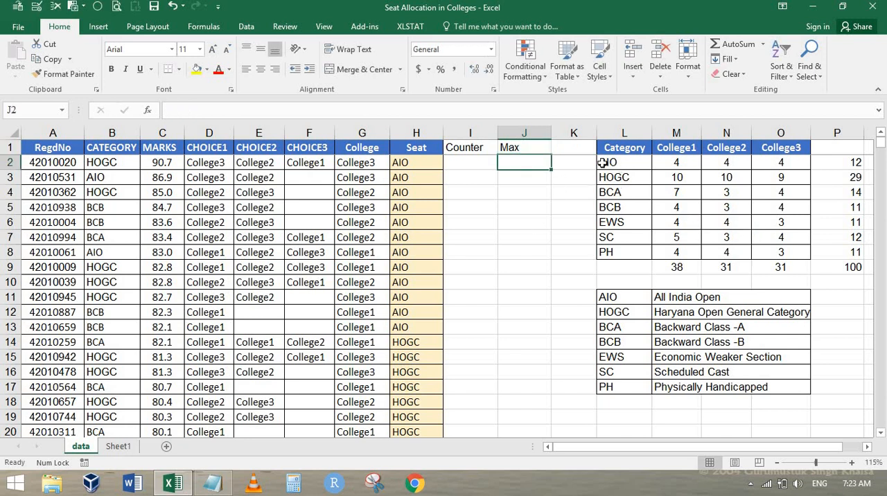
Step: Insert a new column at K, before the seat matrix, and enter the header Status in K1
{"action": "right_click", "coordinate": [571, 133]}
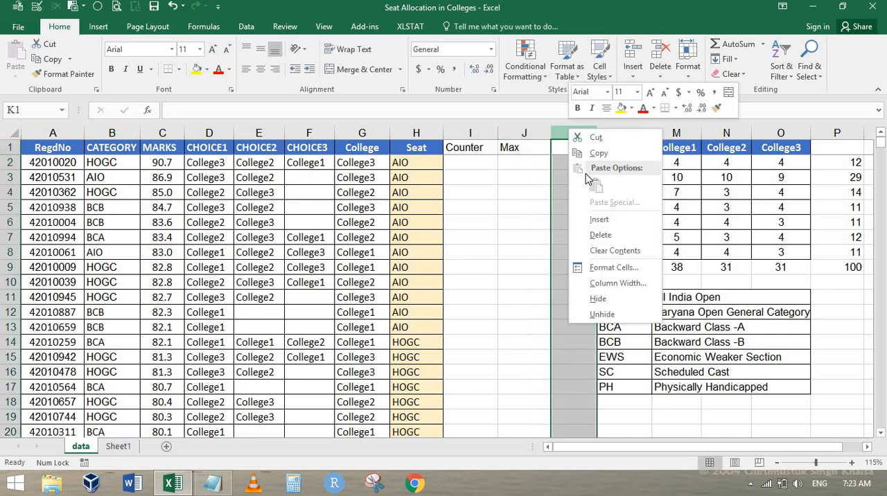
{"action": "left_click", "coordinate": [607, 219]}
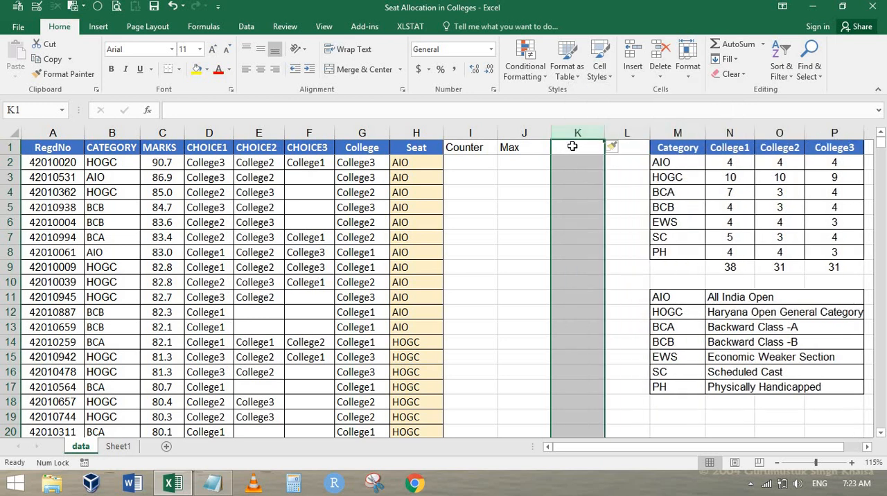
{"action": "left_click", "coordinate": [571, 144]}
{"action": "type", "text": "Status"}
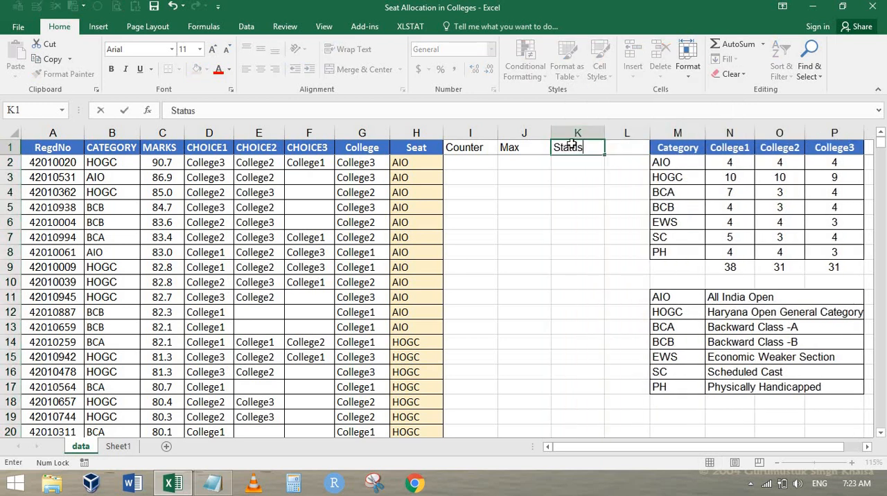
{"action": "key", "text": "Return"}
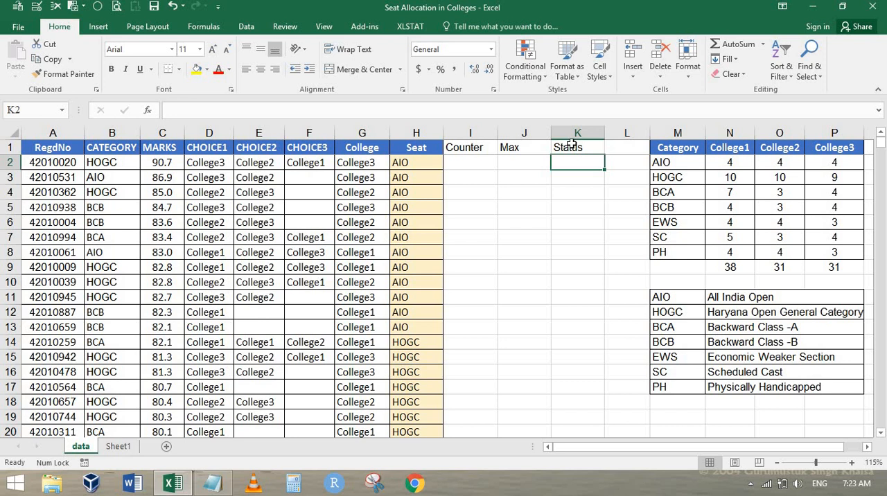
Step: Review row 2 of the Counter, Max and Status columns and check the Name Manager for defined names
{"action": "key", "text": "Left"}
{"action": "key", "text": "Left"}
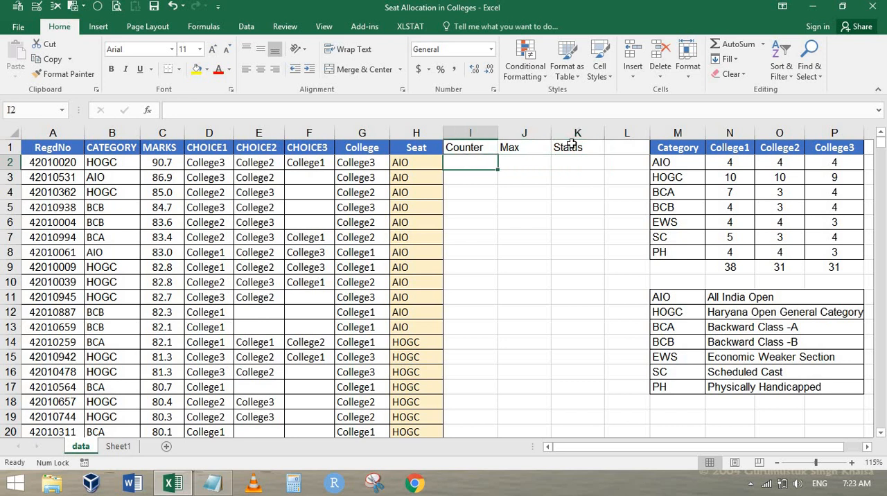
{"action": "key", "text": "Right"}
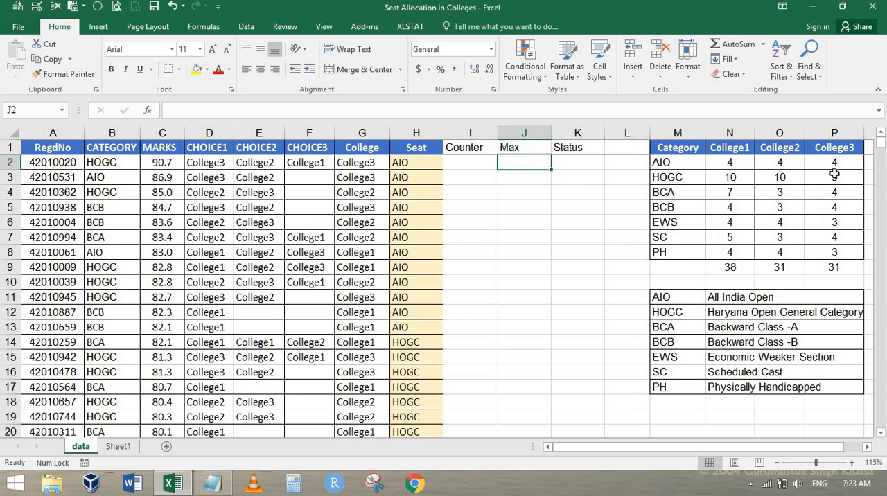
{"action": "key", "text": "Right"}
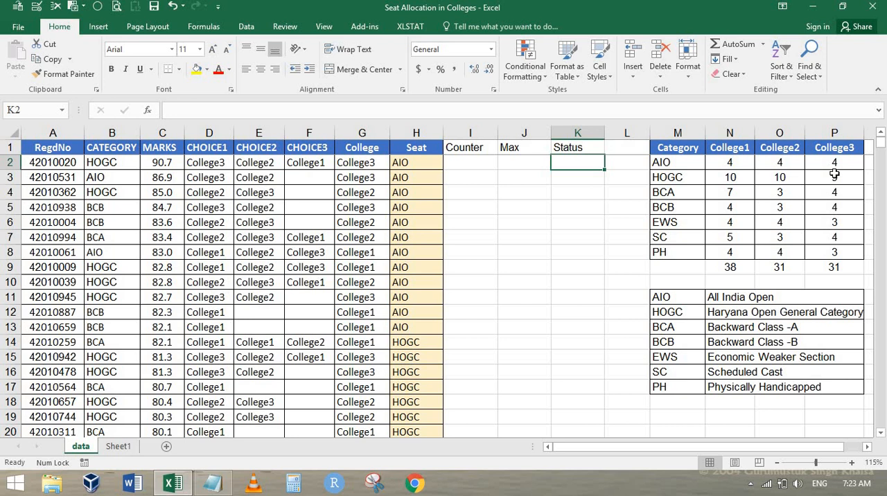
{"action": "key", "text": "Right"}
{"action": "key", "text": "Right"}
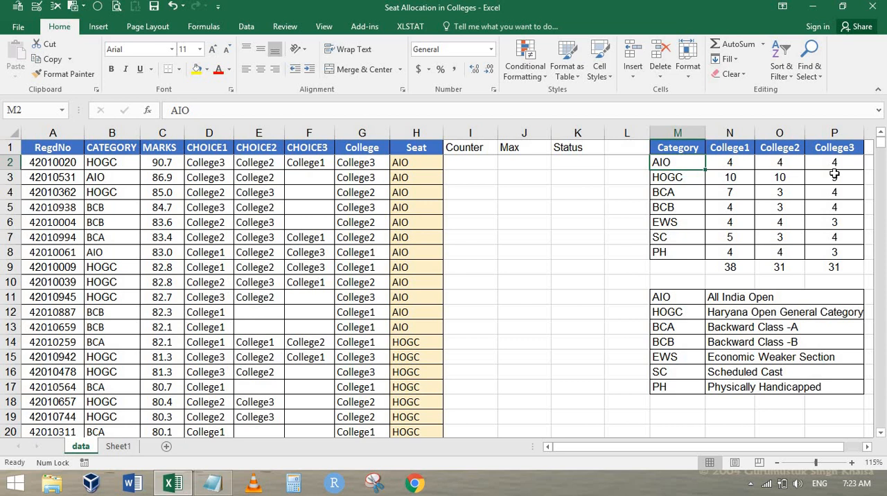
{"action": "key", "text": "ctrl+F3"}
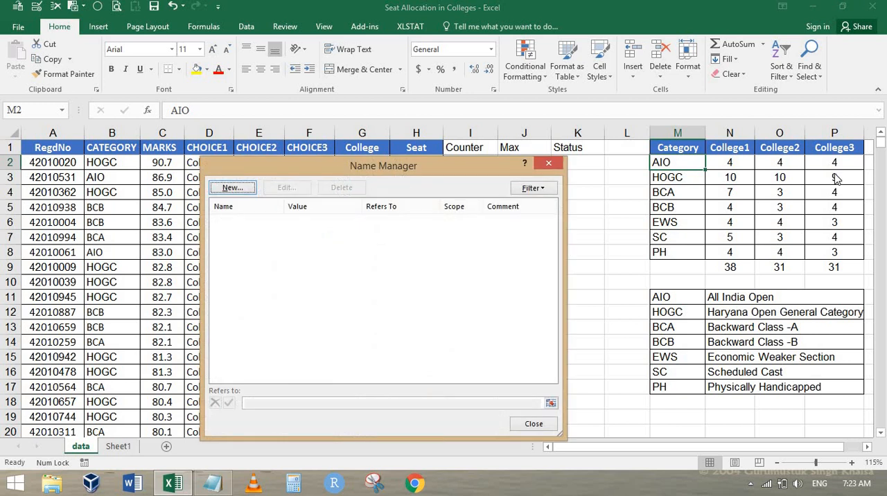
{"action": "key", "text": "Escape"}
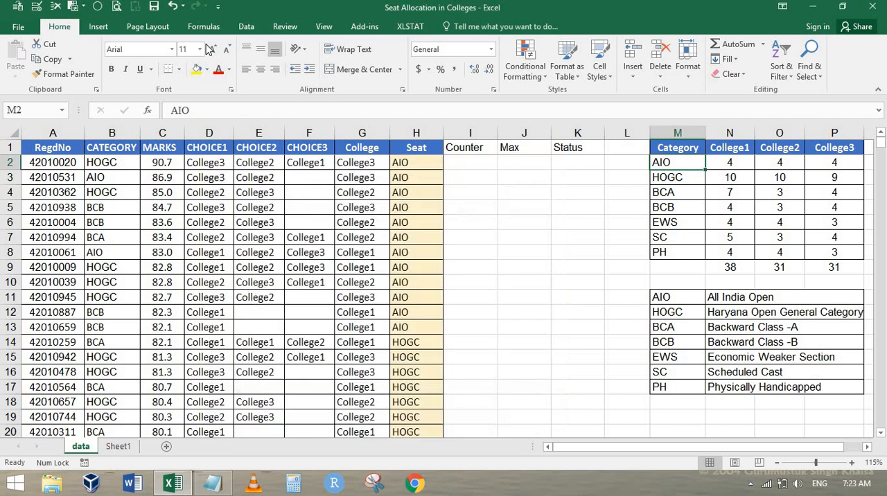
Step: Check the list of macros in all open workbooks and close it without running anything
{"action": "left_click", "coordinate": [260, 27]}
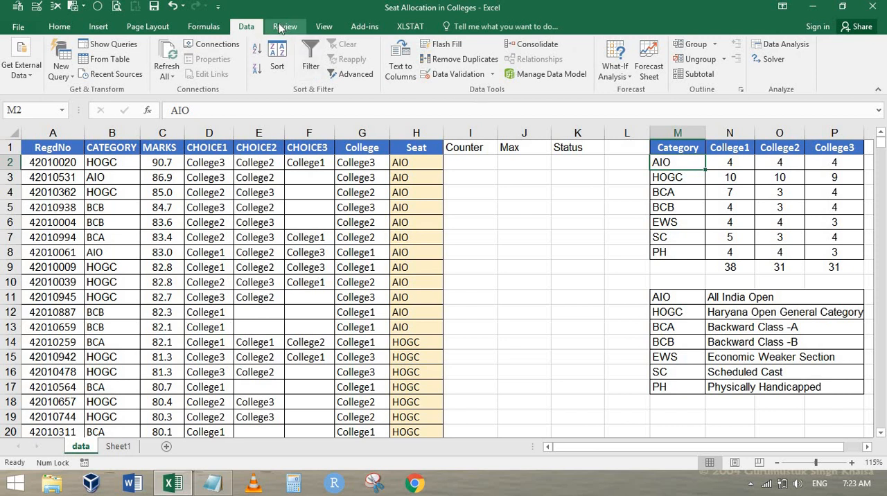
{"action": "left_click", "coordinate": [323, 28]}
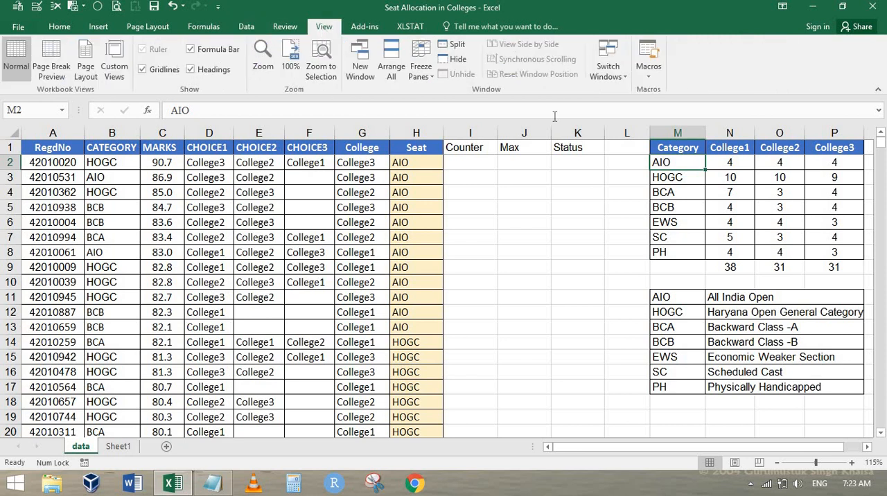
{"action": "left_click", "coordinate": [649, 79]}
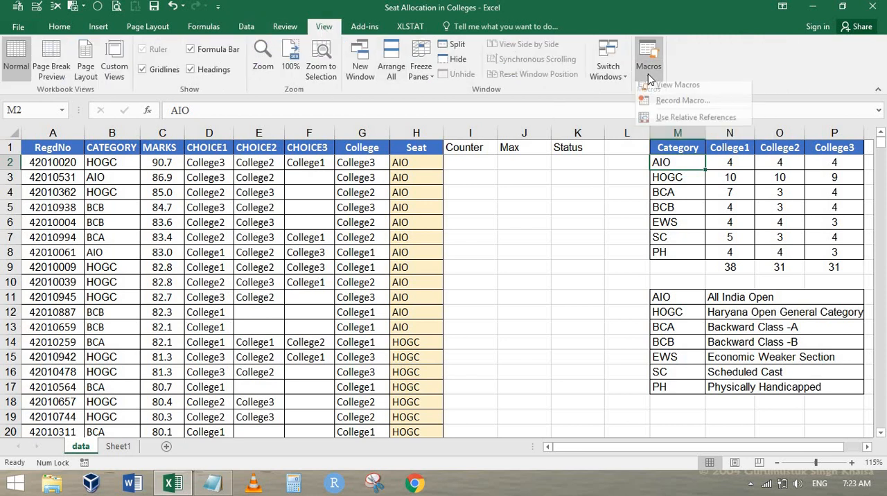
{"action": "left_click", "coordinate": [677, 91]}
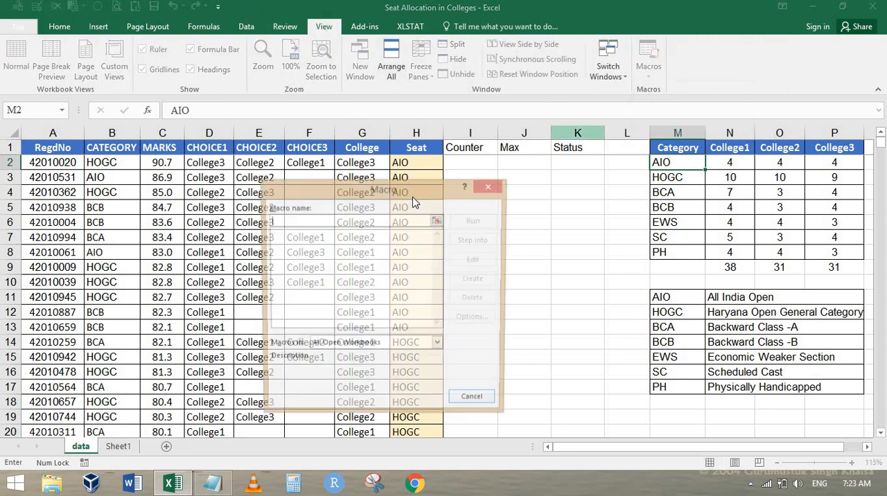
{"action": "key", "text": "Escape"}
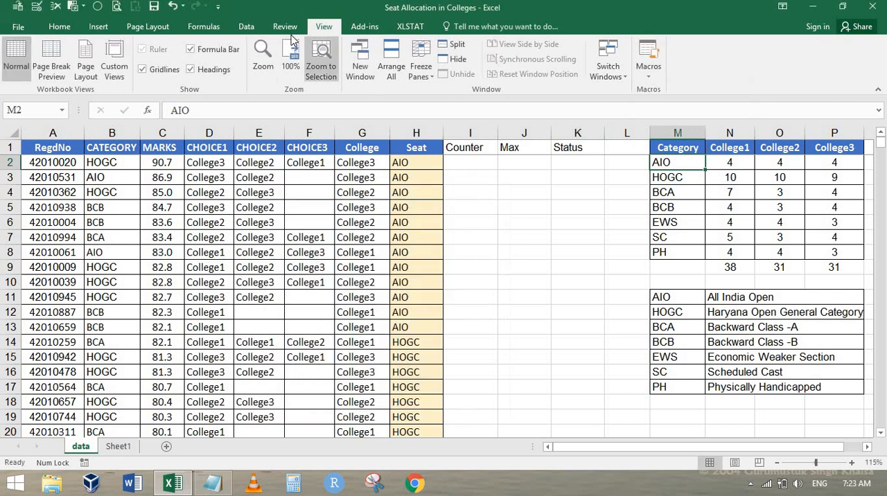
{"action": "left_click", "coordinate": [285, 27]}
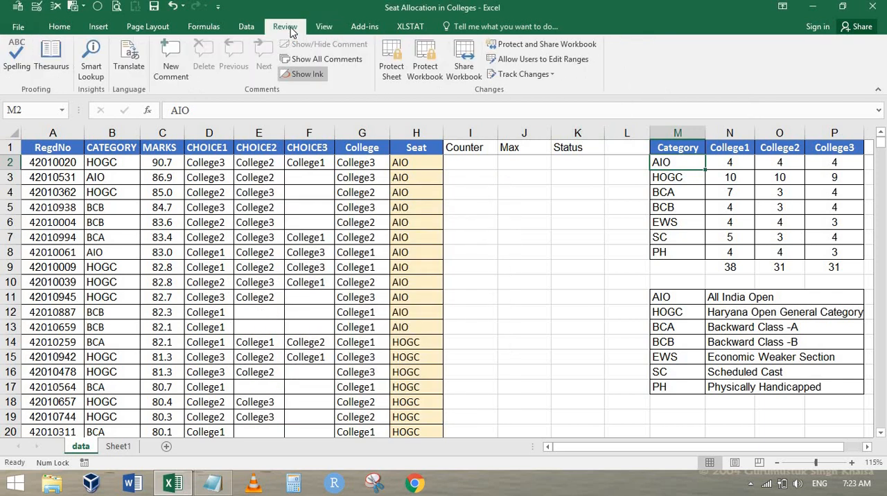
{"action": "left_click", "coordinate": [245, 28]}
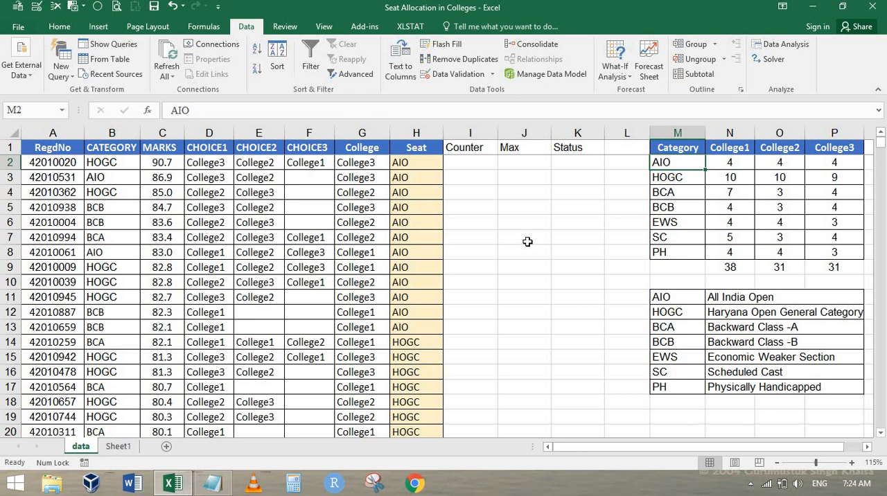
Step: Check the Name Manager for any existing names in the workbook
{"action": "left_click", "coordinate": [493, 194]}
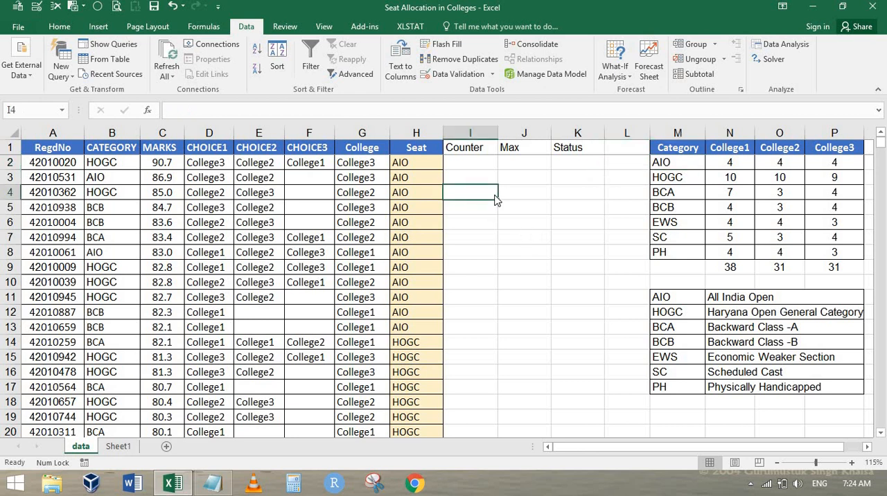
{"action": "key", "text": "ctrl+F3"}
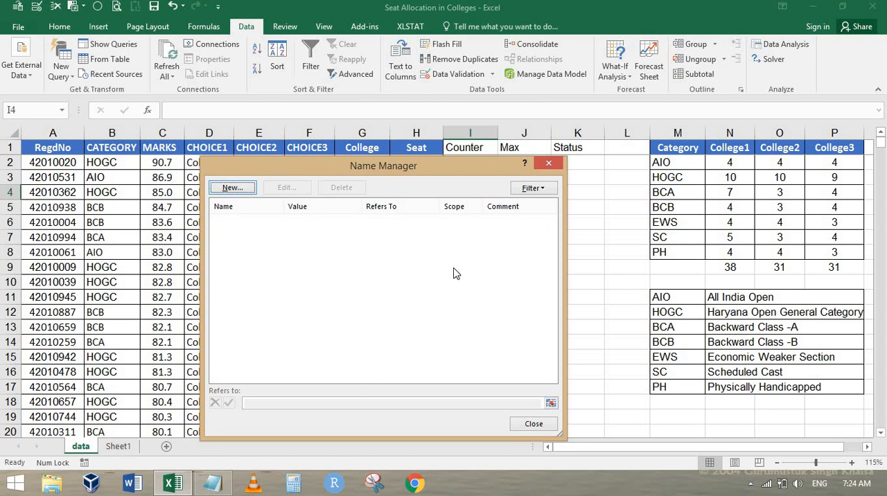
{"action": "key", "text": "Escape"}
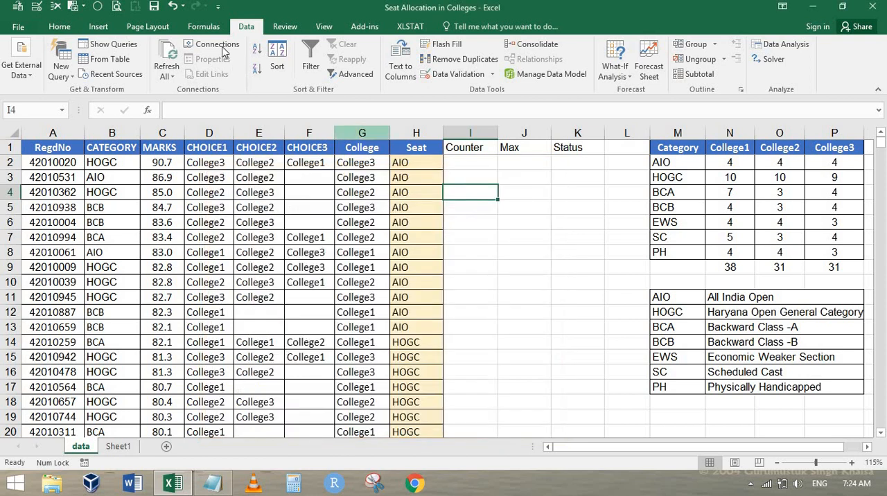
{"action": "left_click", "coordinate": [208, 29]}
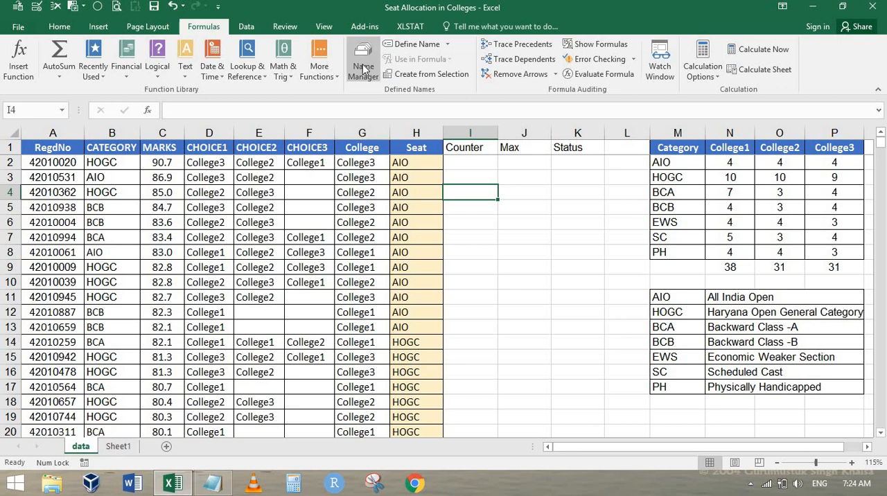
{"action": "left_click", "coordinate": [721, 187]}
{"action": "key", "text": "Right"}
{"action": "key", "text": "Right"}
{"action": "key", "text": "Right"}
{"action": "key", "text": "Right"}
{"action": "key", "text": "Right"}
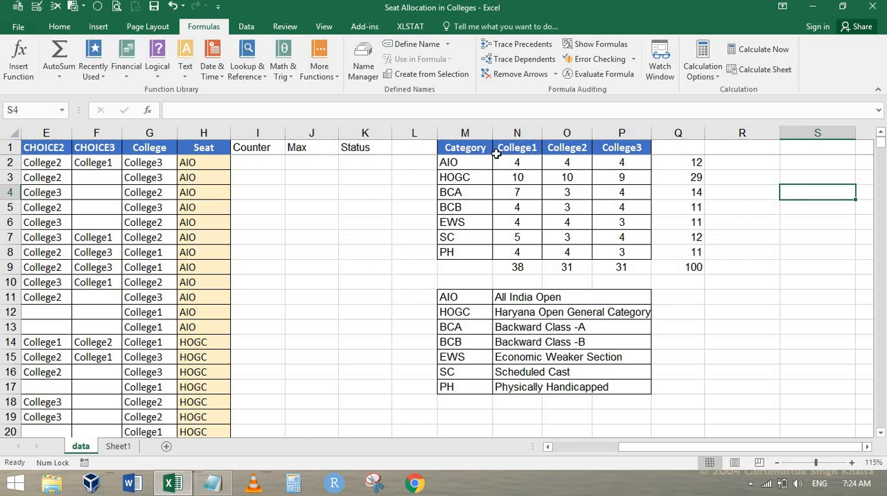
{"action": "left_click_drag", "start_coordinate": [475, 149], "coordinate": [622, 262]}
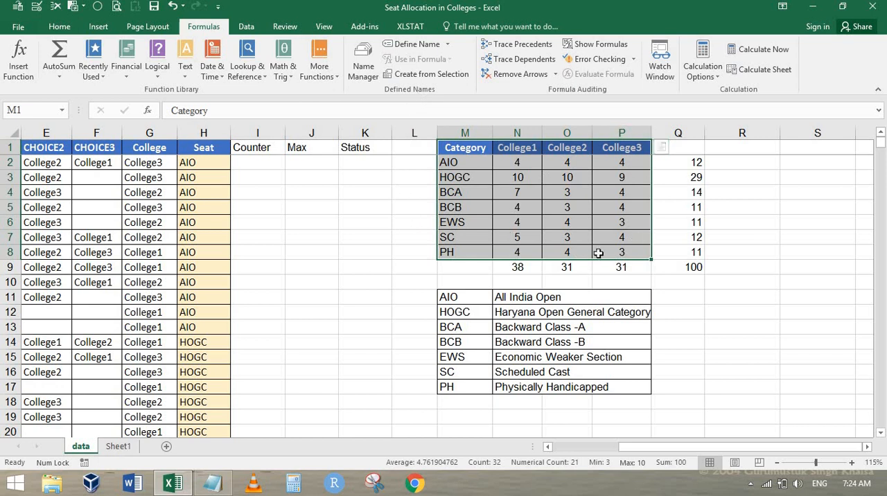
{"action": "key", "text": "ctrl+shift+F3"}
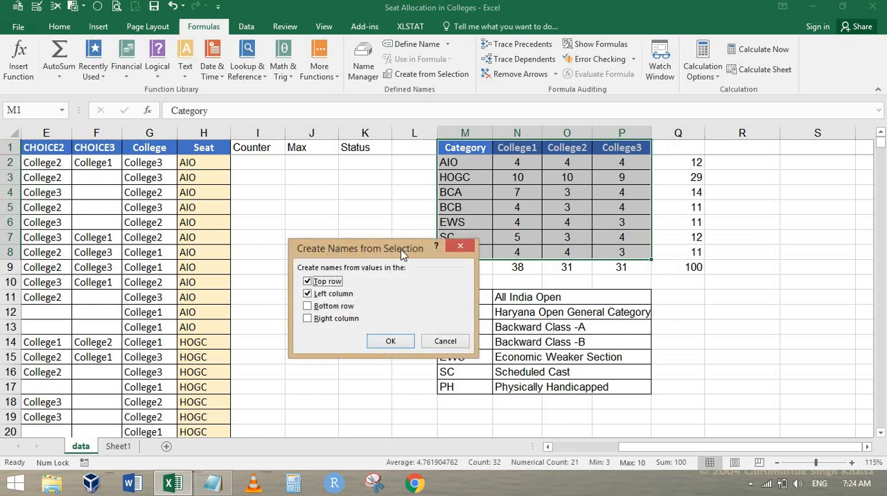
{"action": "left_click_drag", "start_coordinate": [415, 252], "coordinate": [360, 196]}
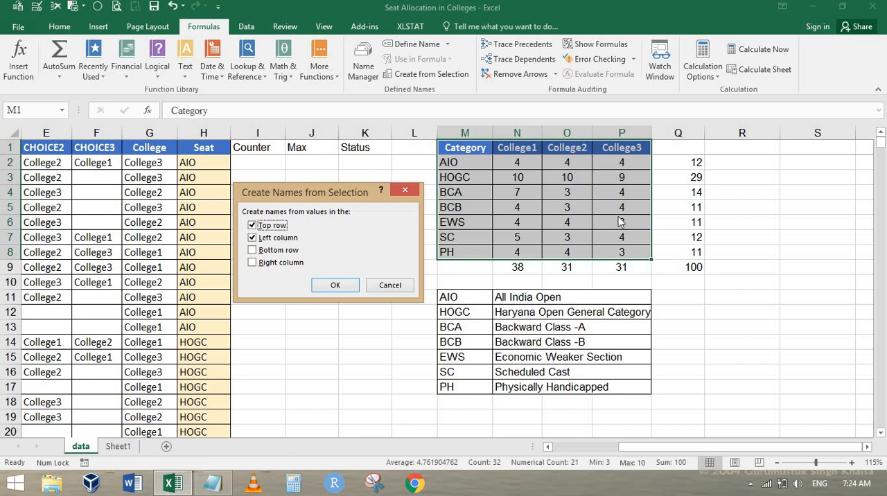
{"action": "key", "text": "Escape"}
{"action": "left_click_drag", "start_coordinate": [516, 162], "coordinate": [525, 257]}
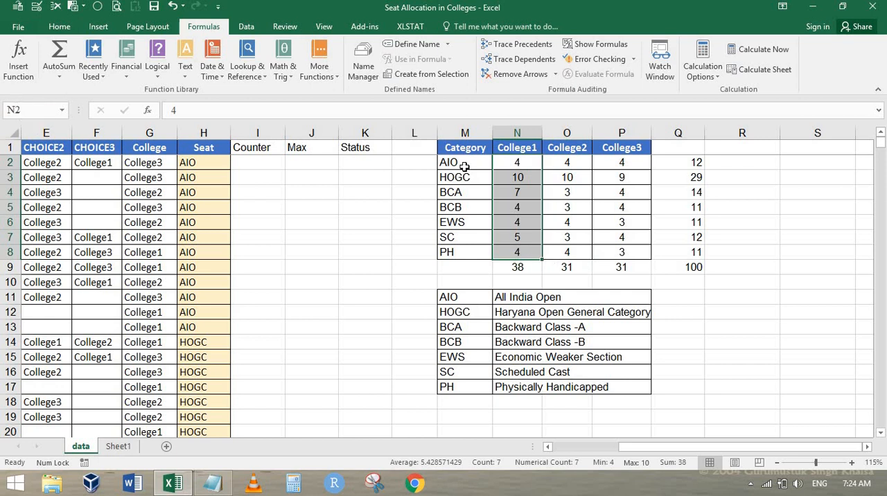
Step: Create names for the seat matrix M1:P8 from its top row and left column, and check them in the Name Manager
{"action": "left_click_drag", "start_coordinate": [454, 149], "coordinate": [621, 253]}
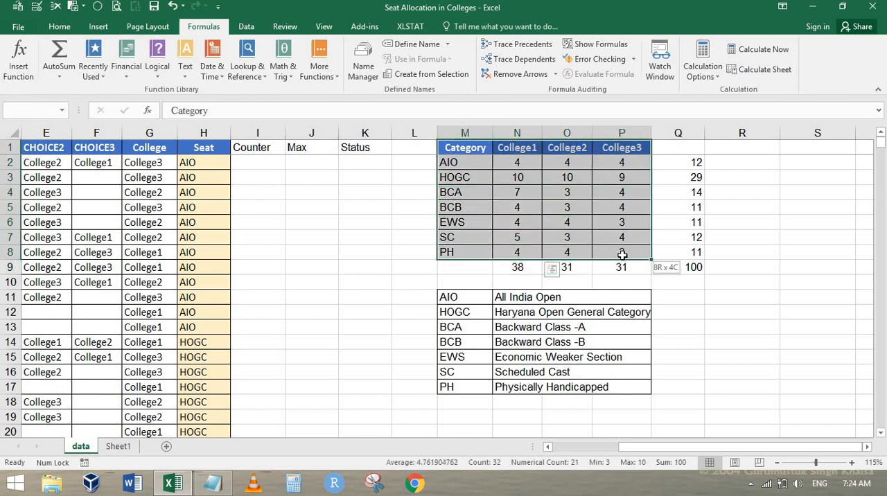
{"action": "key", "text": "ctrl+shift+F3"}
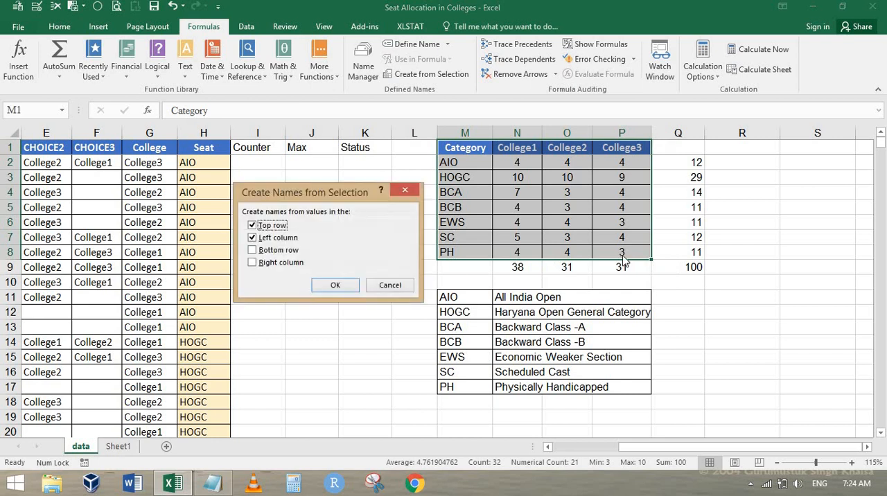
{"action": "left_click", "coordinate": [335, 285]}
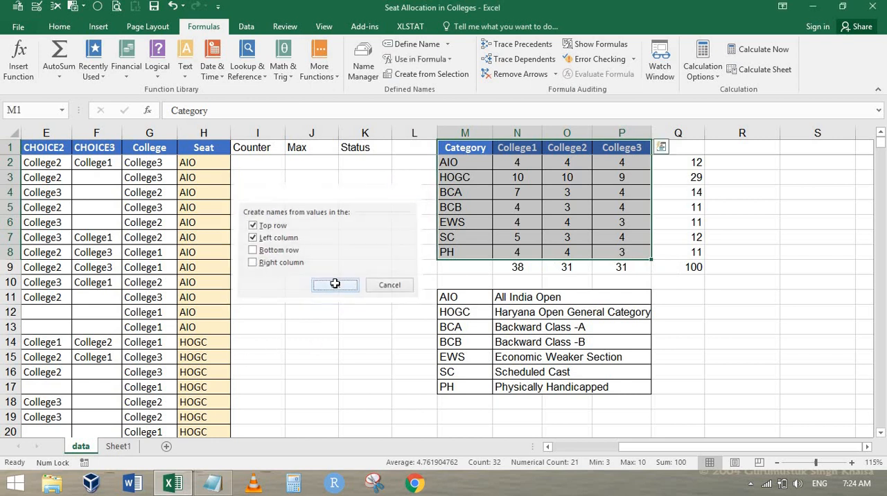
{"action": "key", "text": "ctrl+F3"}
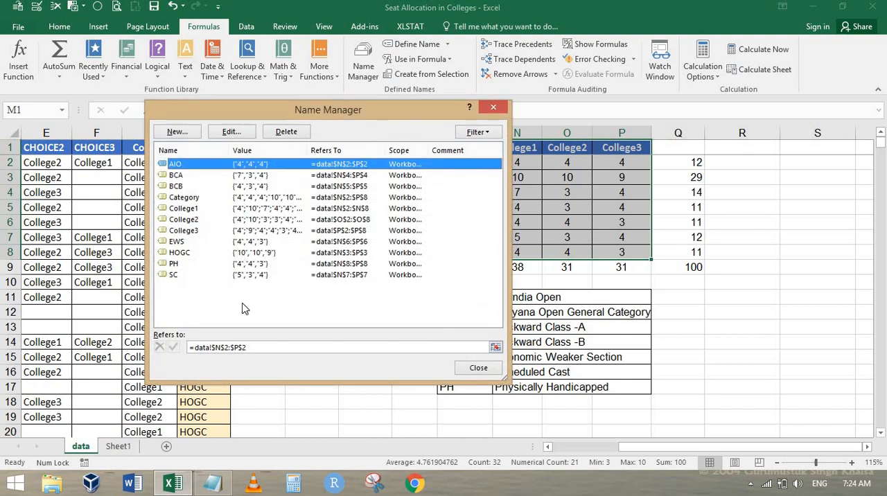
{"action": "key", "text": "Escape"}
Step: Enter the trial intersection formula =AIO College1 in S3 to look up that category's seats in the matrix
{"action": "left_click", "coordinate": [768, 165]}
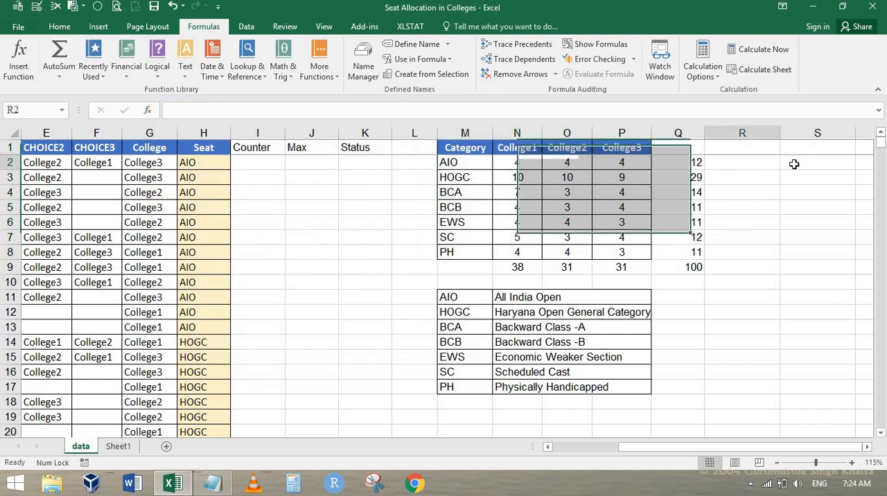
{"action": "key", "text": "Right"}
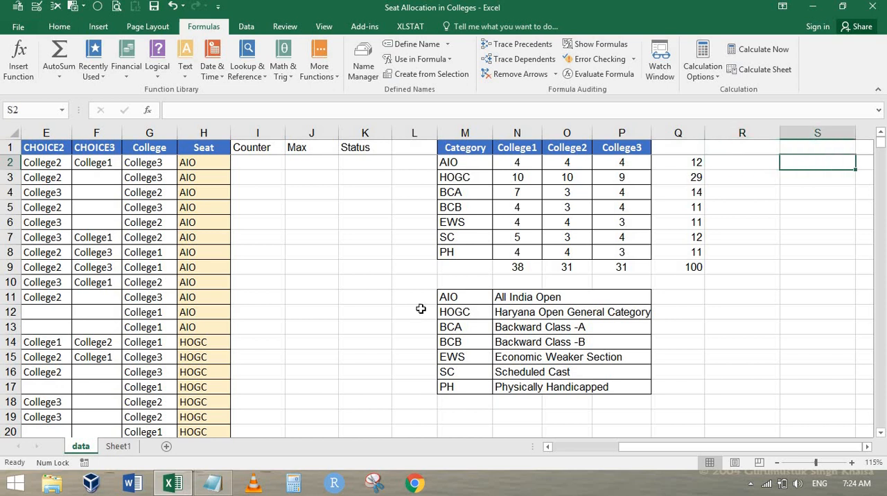
{"action": "left_click", "coordinate": [458, 161]}
{"action": "left_click", "coordinate": [518, 145]}
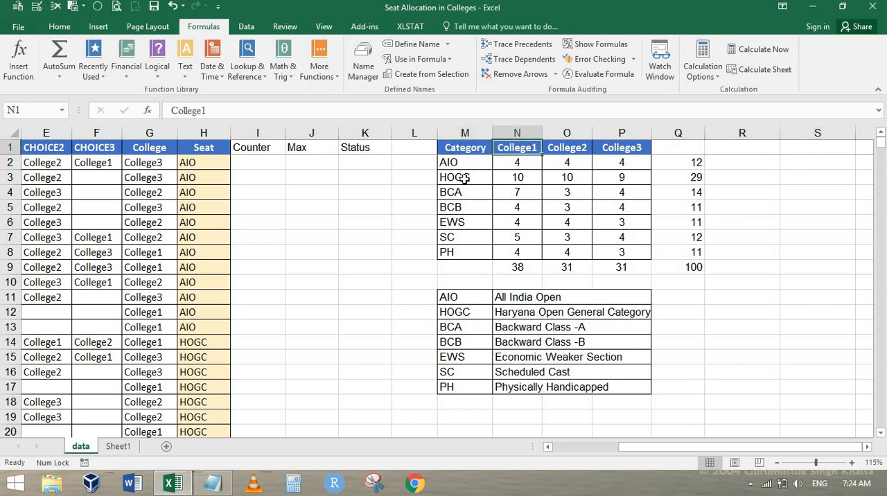
{"action": "left_click", "coordinate": [808, 182]}
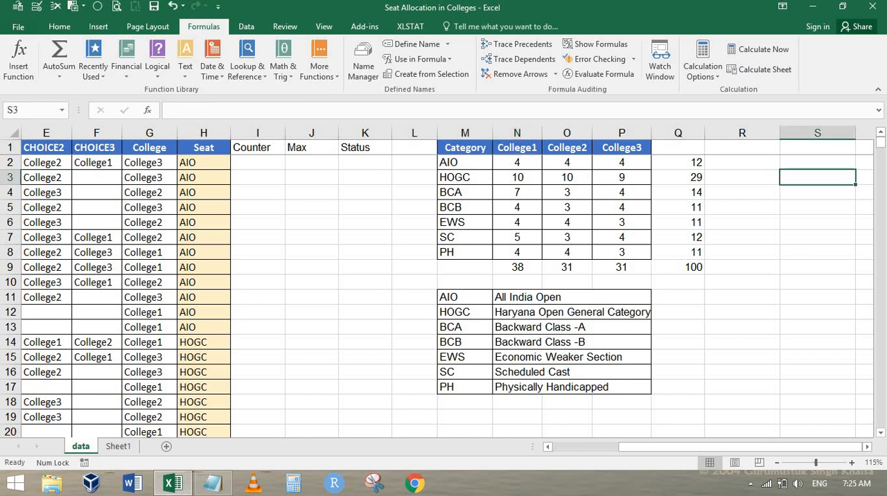
{"action": "type", "text": "-"}
{"action": "key", "text": "BackSpace"}
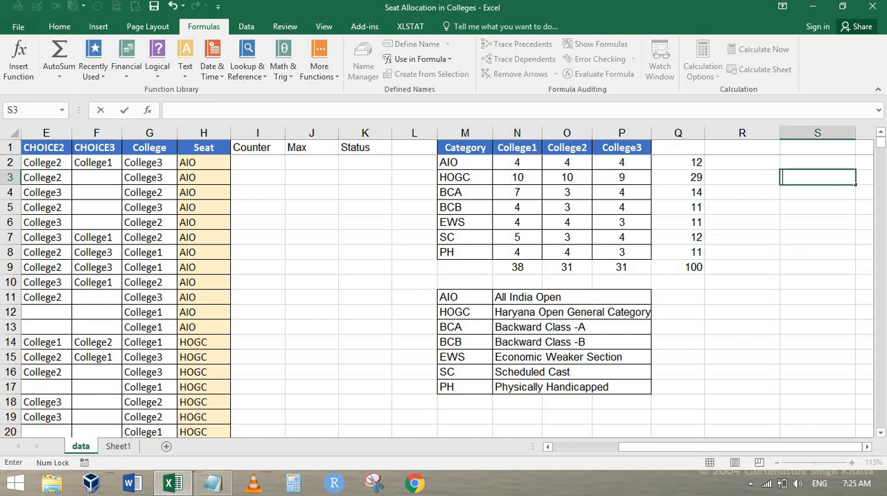
{"action": "type", "text": "aio"}
{"action": "key", "text": "BackSpace"}
{"action": "key", "text": "BackSpace"}
{"action": "key", "text": "BackSpace"}
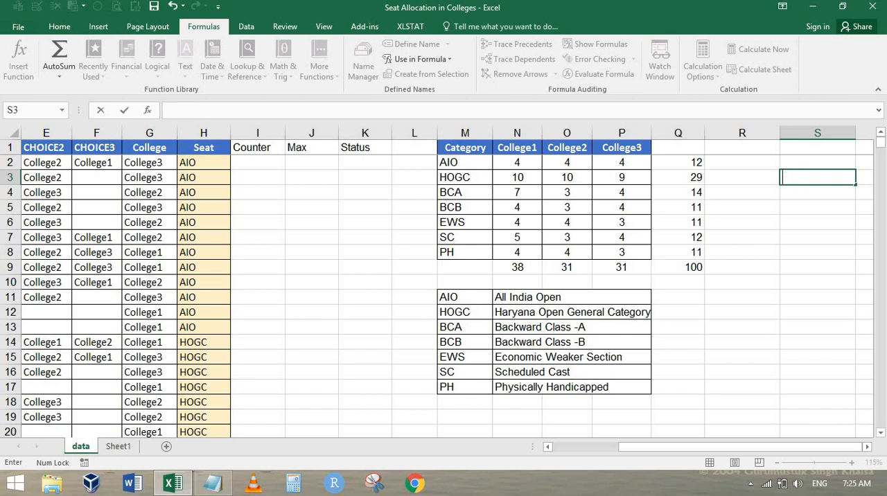
{"action": "type", "text": "=aio"}
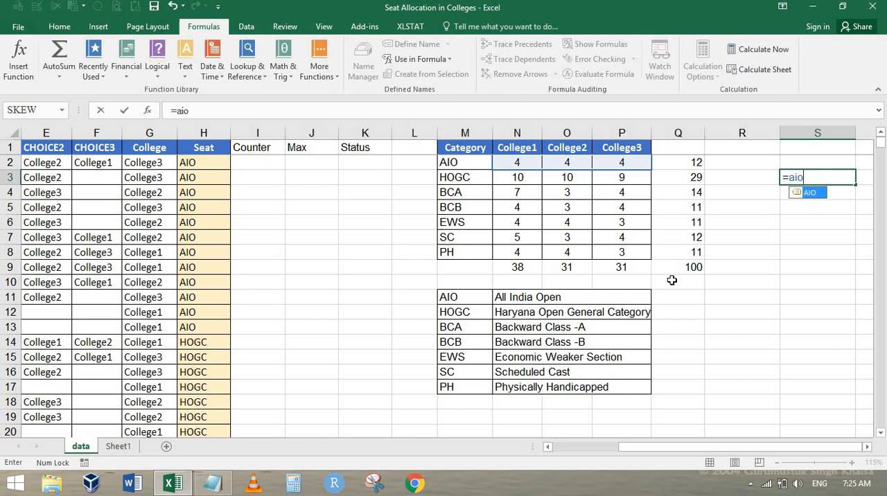
{"action": "type", "text": " colle"}
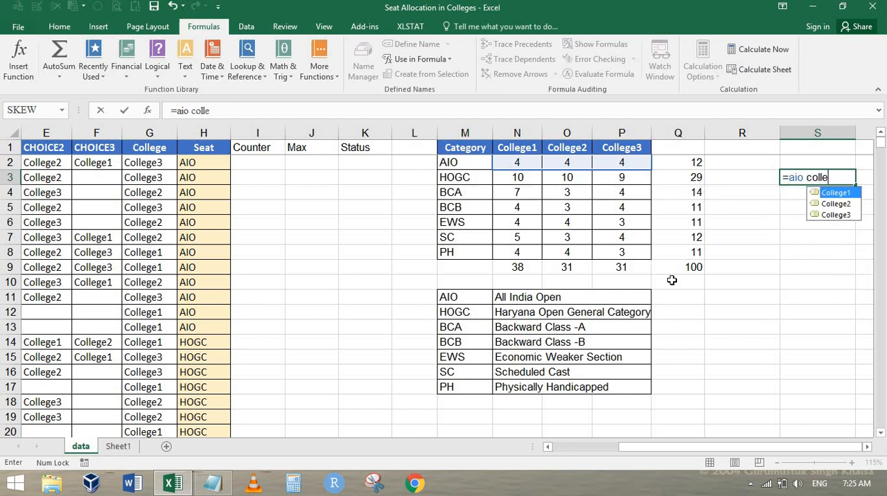
{"action": "key", "text": "Tab"}
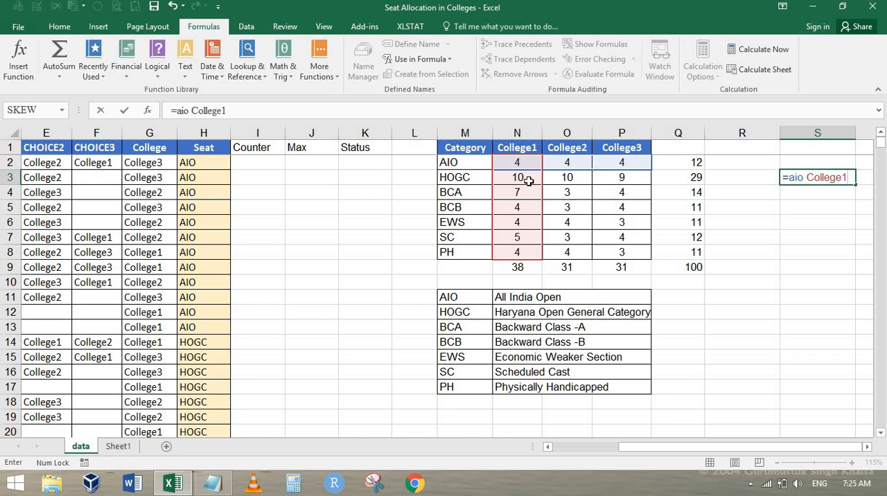
{"action": "key", "text": "Return"}
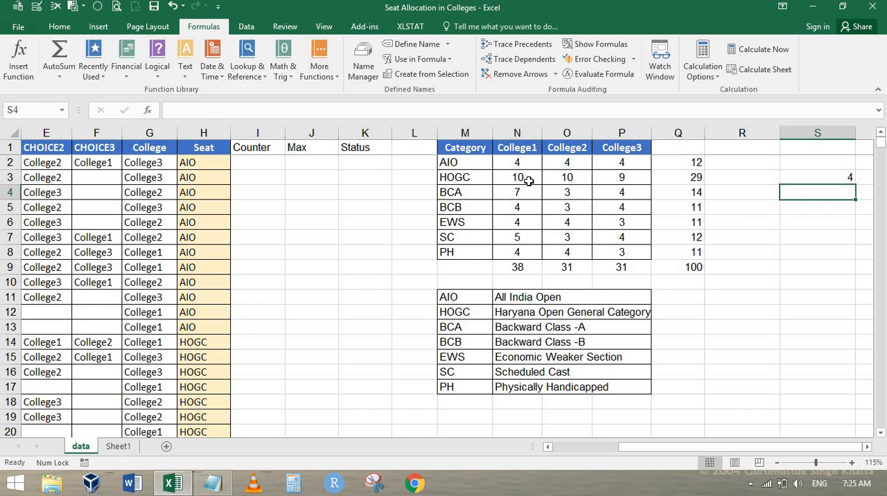
Step: Enter a second trial intersection formula, =HOGC College2, in S4
{"action": "key", "text": "Up"}
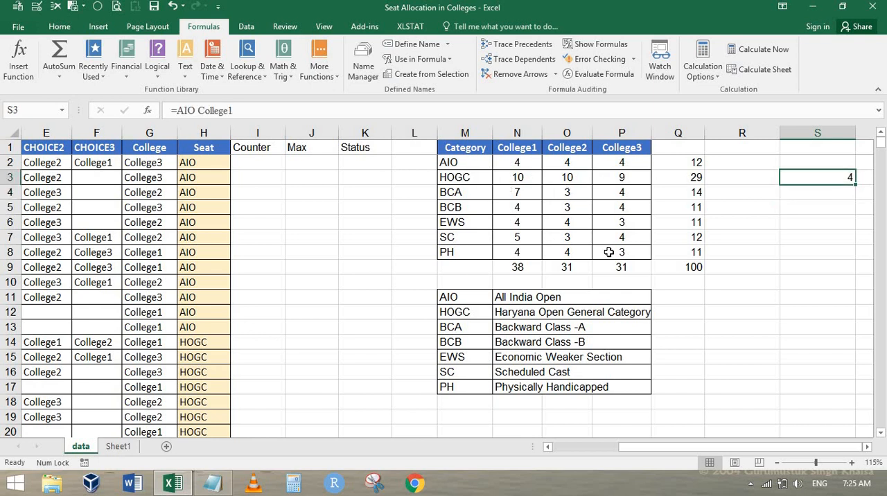
{"action": "key", "text": "Down"}
{"action": "type", "text": "="}
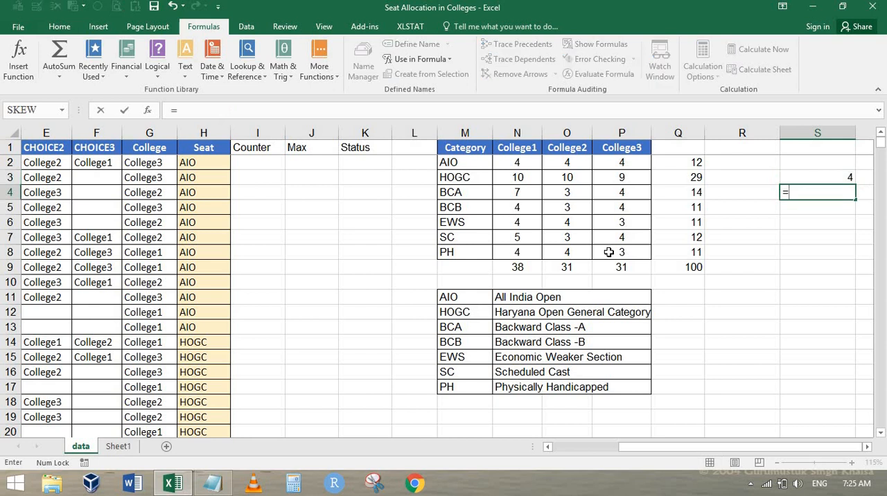
{"action": "type", "text": "hogc co"}
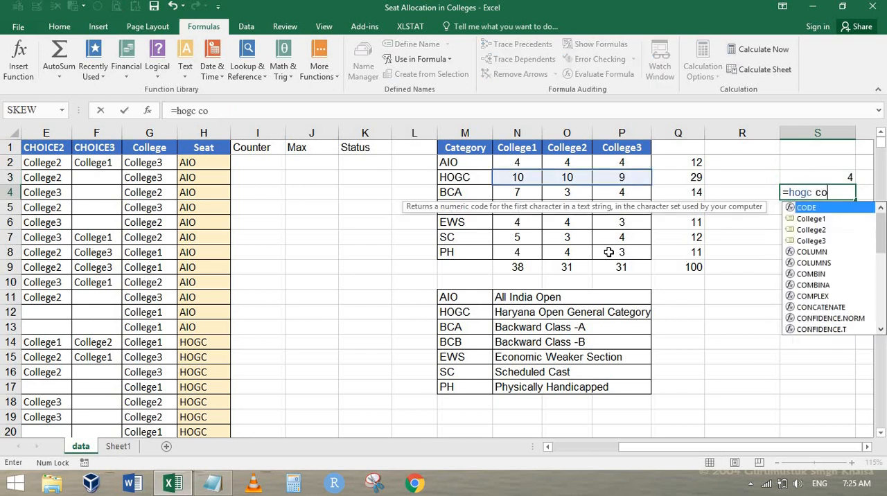
{"action": "type", "text": "lle"}
{"action": "key", "text": "Down"}
{"action": "key", "text": "Tab"}
{"action": "key", "text": "Return"}
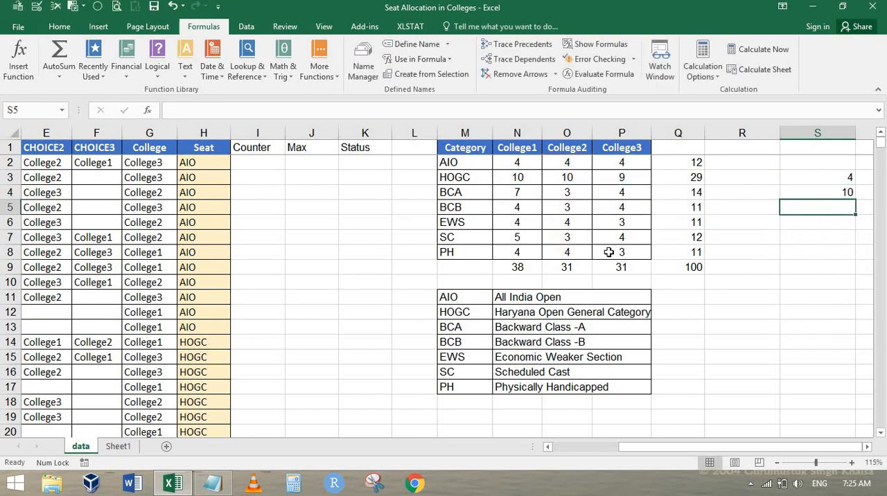
Step: Delete both trial intersection formulas from S3:S4
{"action": "key", "text": "Up"}
{"action": "key", "text": "shift+Up"}
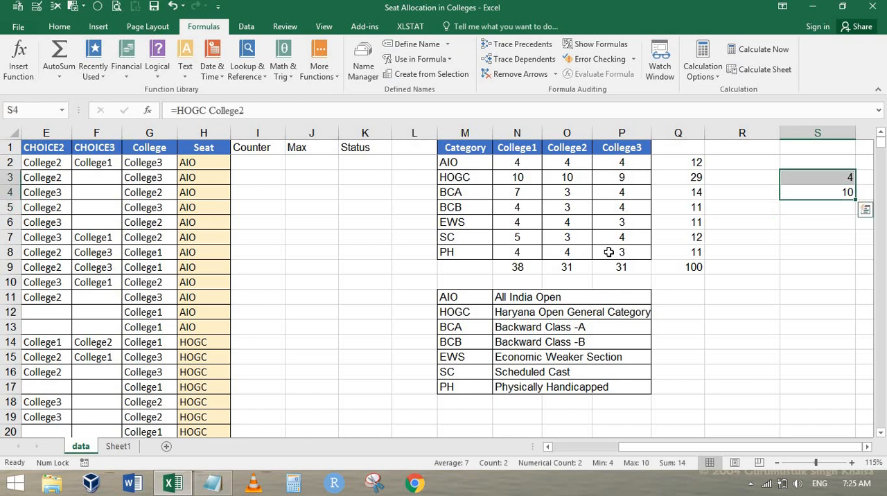
{"action": "key", "text": "Delete"}
Step: Enter the intersection formula =INDIRECT(G2) INDIRECT(H2) in J2 to look up the Max seats for the row's college and seat category
{"action": "key", "text": "Left"}
{"action": "key", "text": "Left"}
{"action": "key", "text": "Left"}
{"action": "key", "text": "Left"}
{"action": "key", "text": "Left"}
{"action": "key", "text": "Left"}
{"action": "key", "text": "Left"}
{"action": "key", "text": "Left"}
{"action": "key", "text": "Left"}
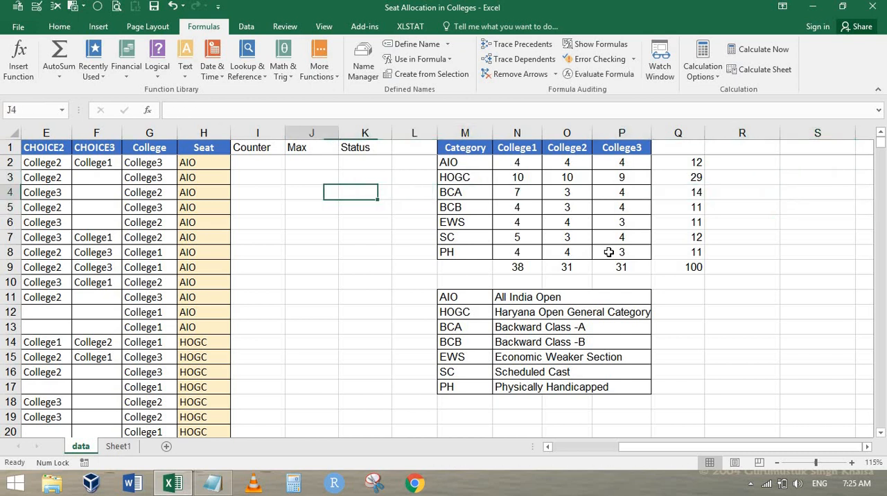
{"action": "key", "text": "Up"}
{"action": "key", "text": "Up"}
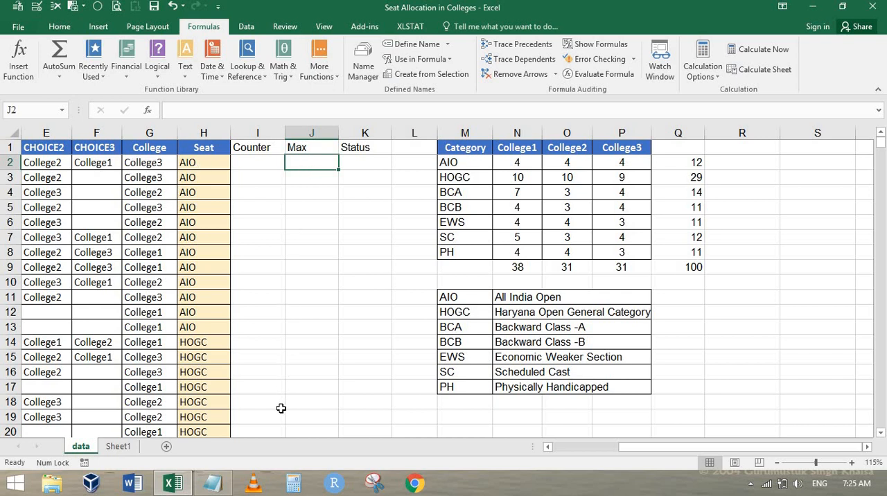
{"action": "type", "text": "=indi"}
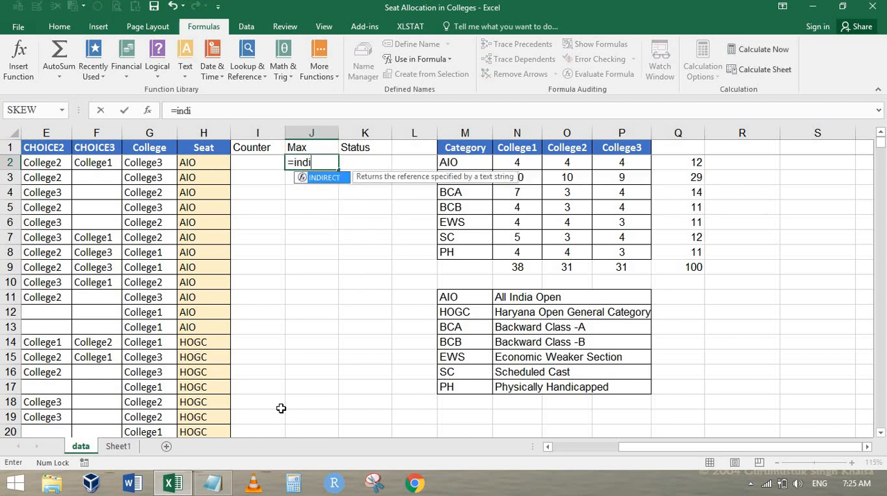
{"action": "key", "text": "Tab"}
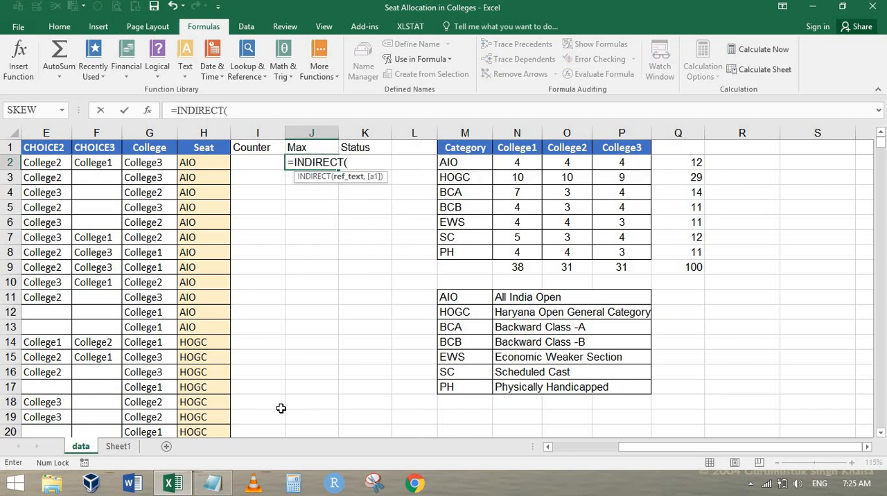
{"action": "left_click", "coordinate": [141, 162]}
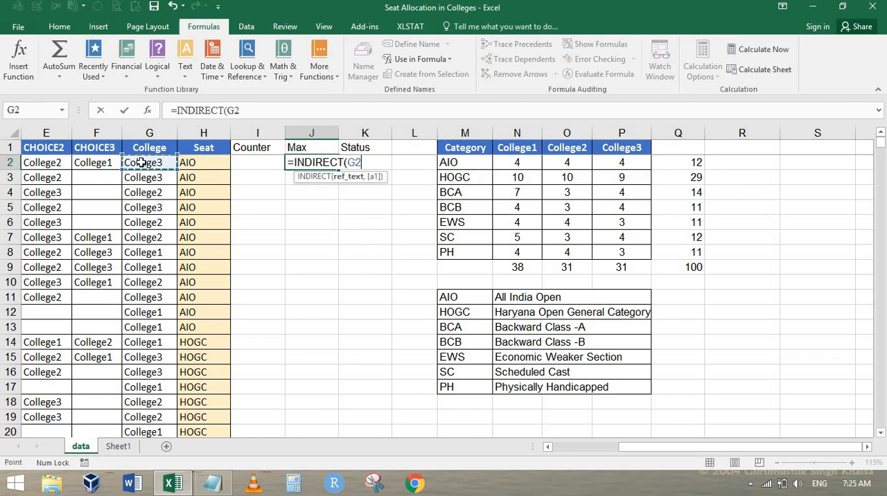
{"action": "type", "text": ")"}
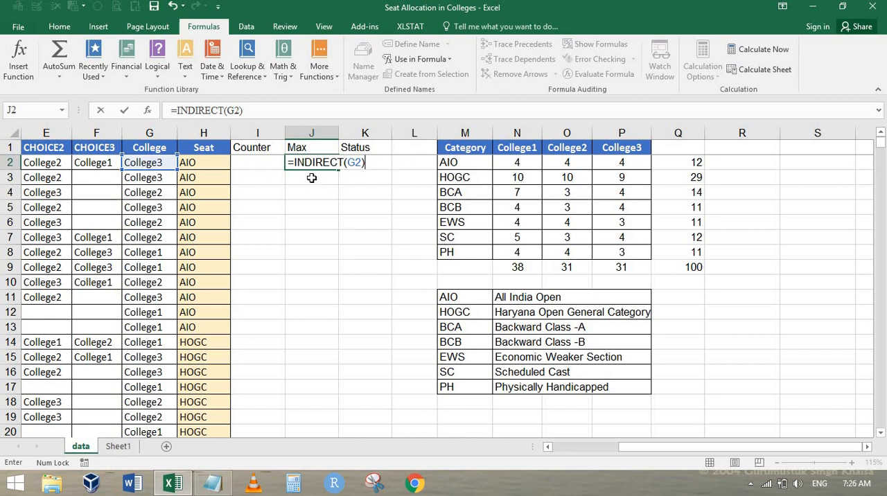
{"action": "type", "text": "indi"}
{"action": "key", "text": "Tab"}
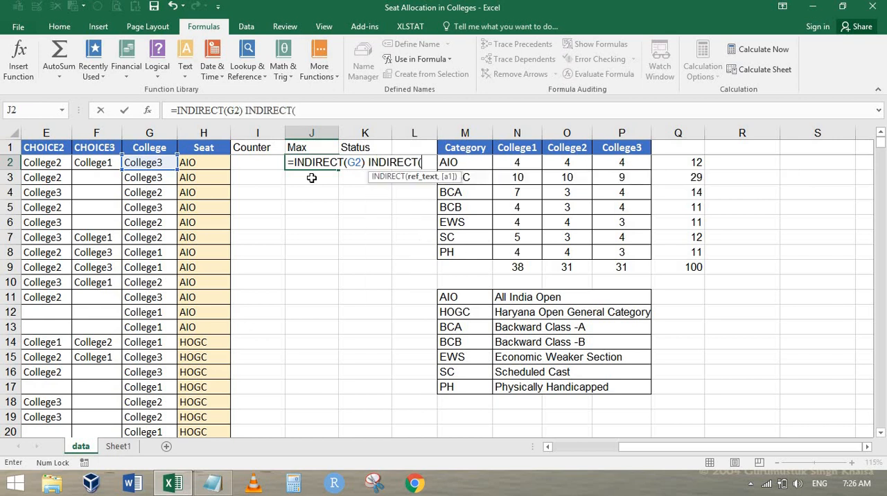
{"action": "left_click", "coordinate": [215, 162]}
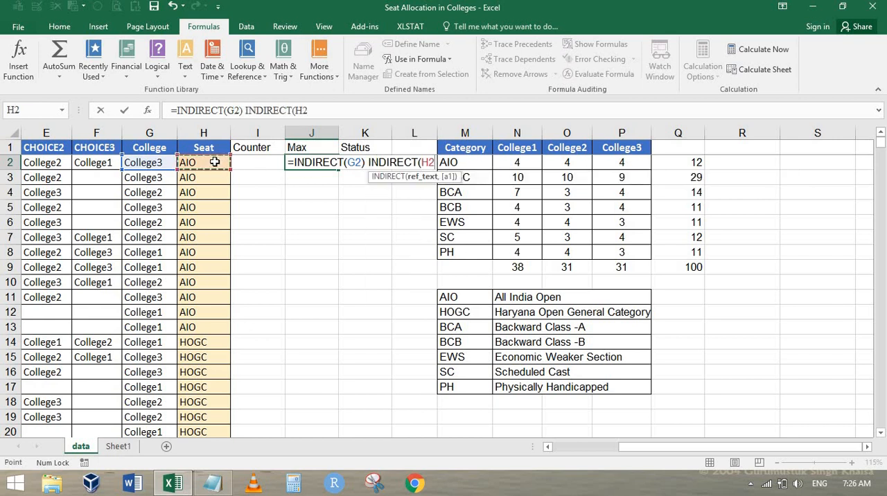
{"action": "type", "text": ")"}
{"action": "key", "text": "ctrl+Return"}
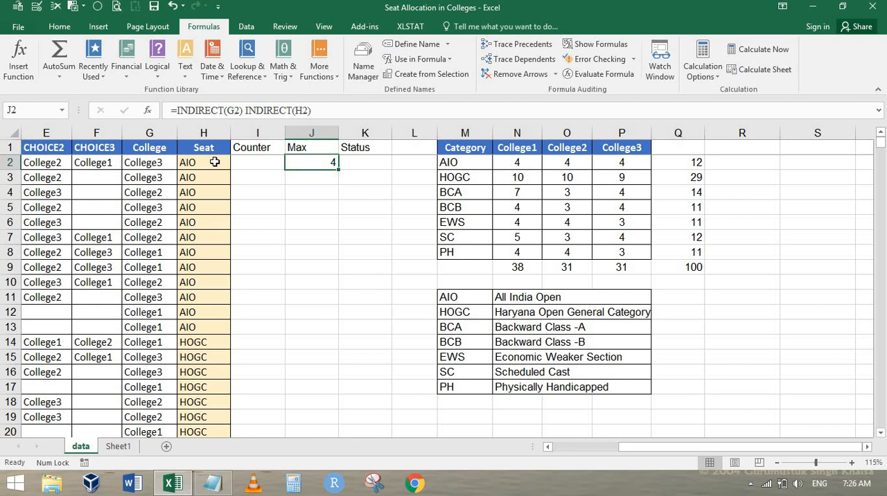
Step: Evaluate the INDIRECT(G2) part inside J2's formula to inspect the array it returns, and leave the formula without saving the evaluation
{"action": "key", "text": "F2"}
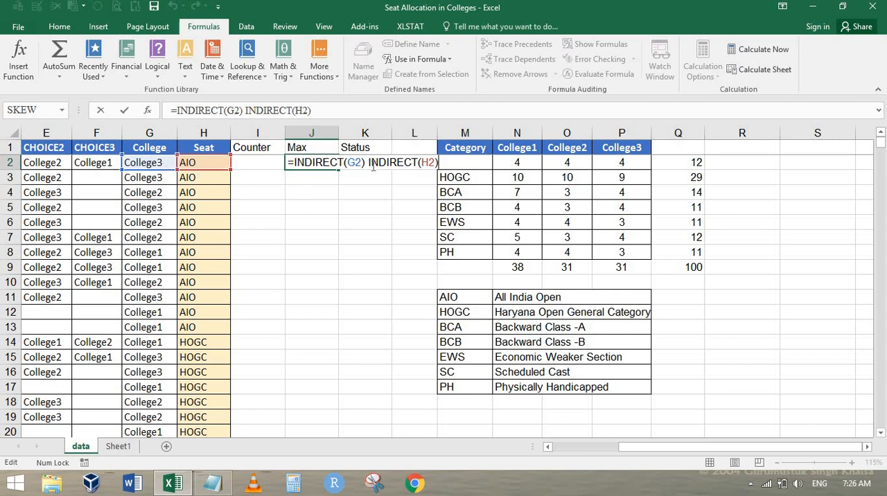
{"action": "left_click_drag", "start_coordinate": [365, 162], "coordinate": [287, 162]}
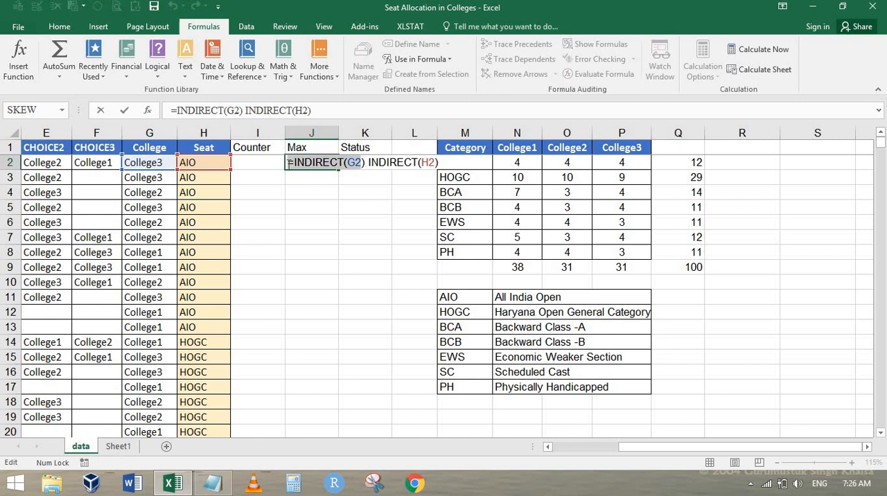
{"action": "key", "text": "Left"}
{"action": "key", "text": "Right"}
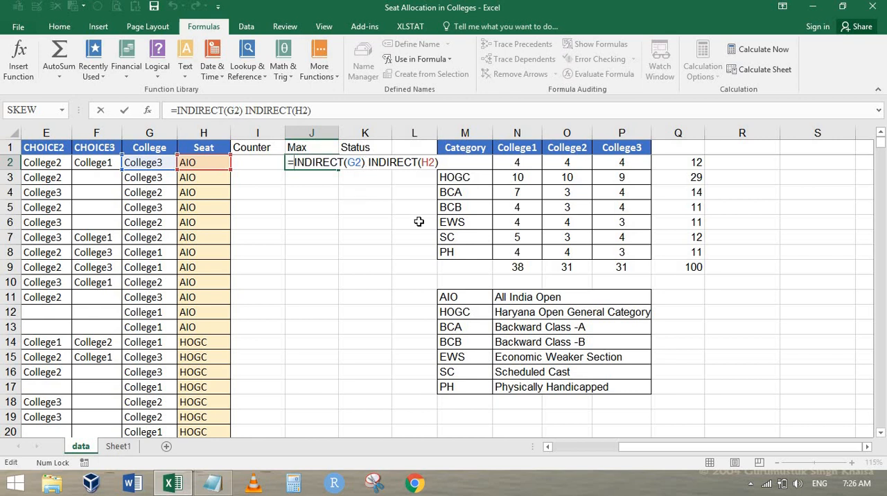
{"action": "key", "text": "ctrl+shift+Right"}
{"action": "key", "text": "shift+Right"}
{"action": "key", "text": "shift+Right"}
{"action": "key", "text": "shift+Right"}
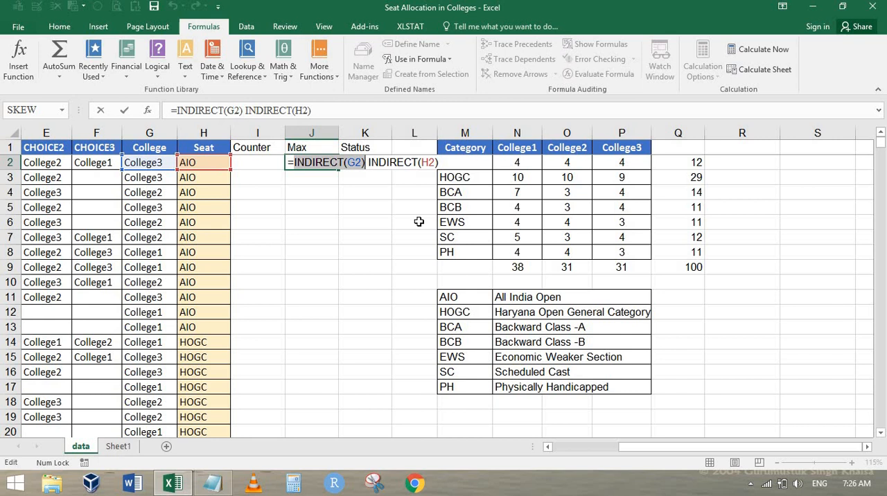
{"action": "key", "text": "F9"}
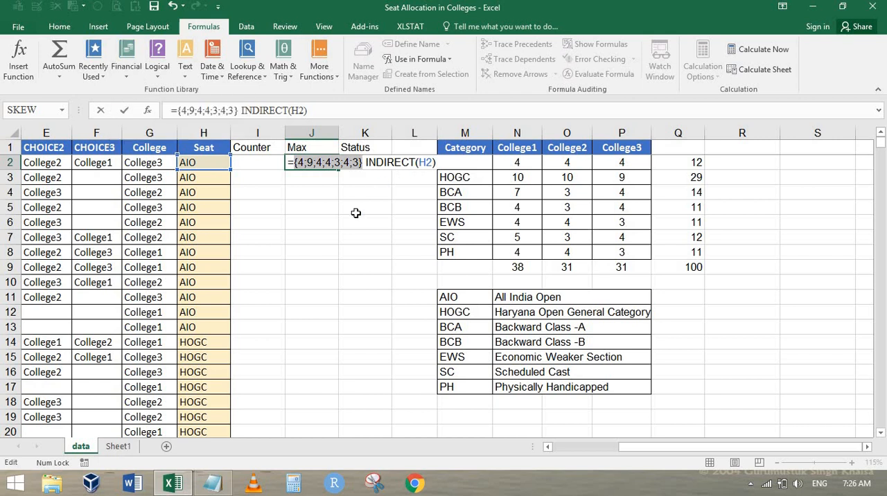
{"action": "key", "text": "Escape"}
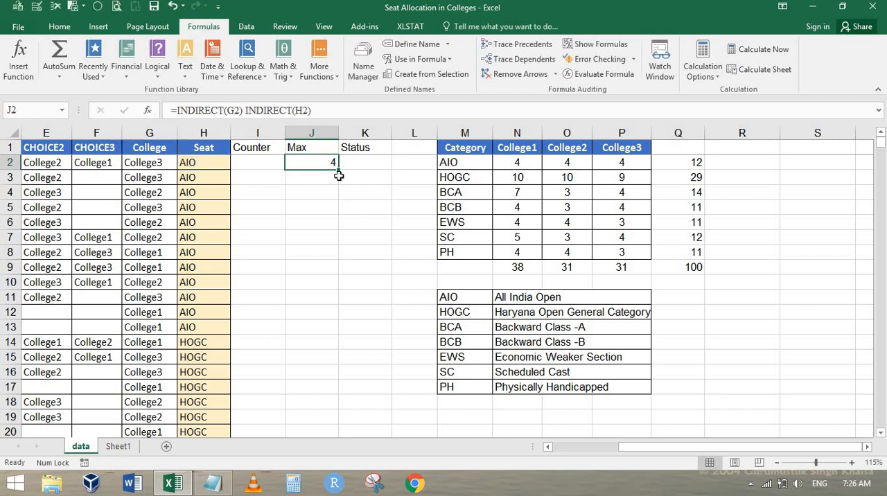
Step: Copy the Max formula from J2 down through J251 and return to the first rows of the column
{"action": "left_click_drag", "start_coordinate": [341, 171], "coordinate": [333, 387]}
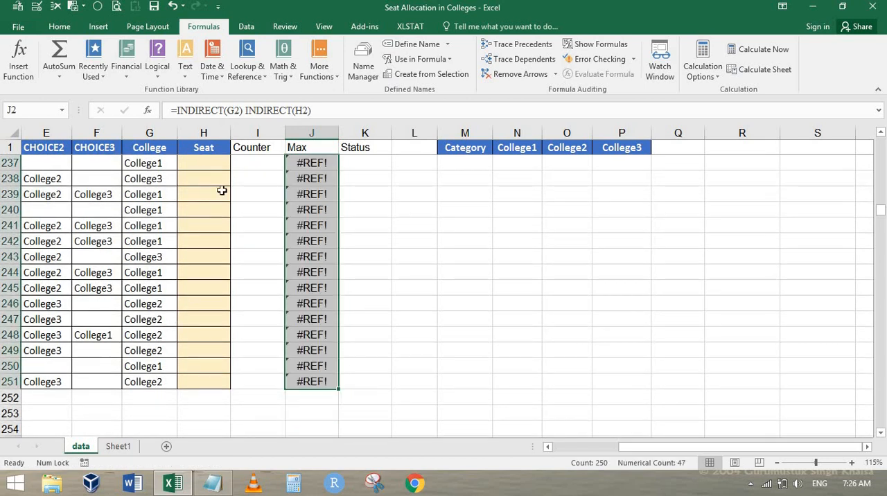
{"action": "left_click", "coordinate": [306, 189]}
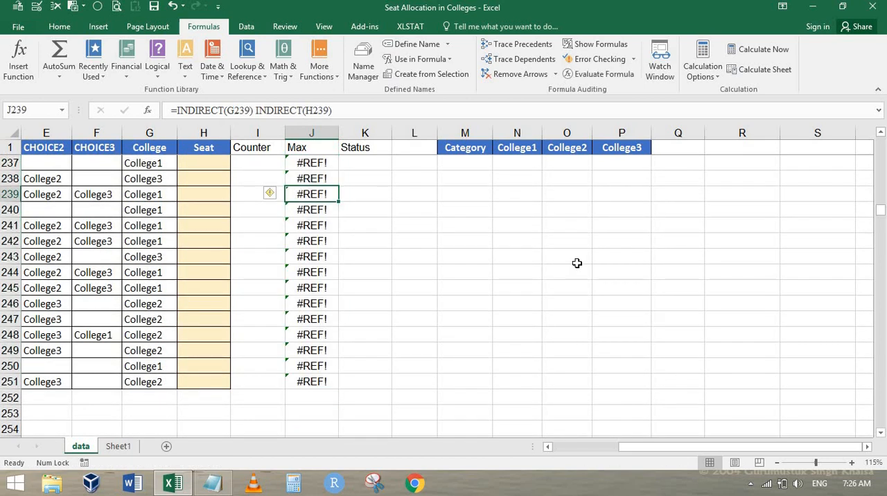
{"action": "key", "text": "ctrl+Up"}
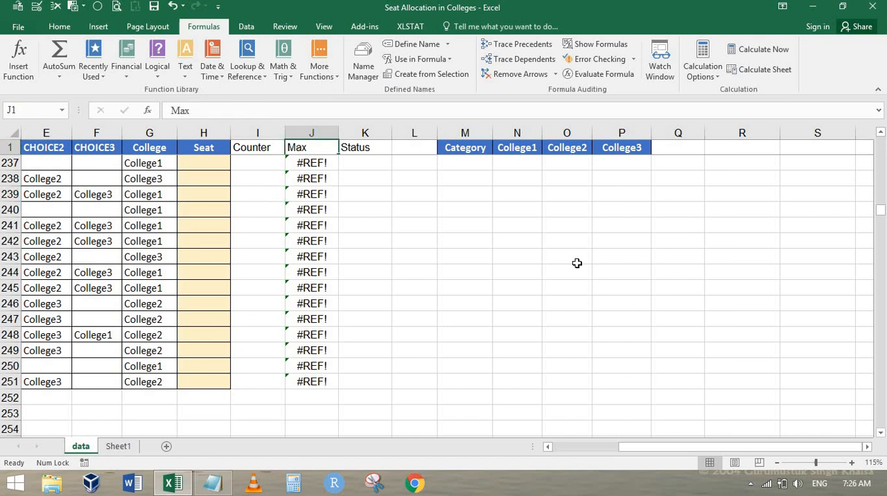
{"action": "key", "text": "Down"}
{"action": "key", "text": "Down"}
{"action": "key", "text": "Down"}
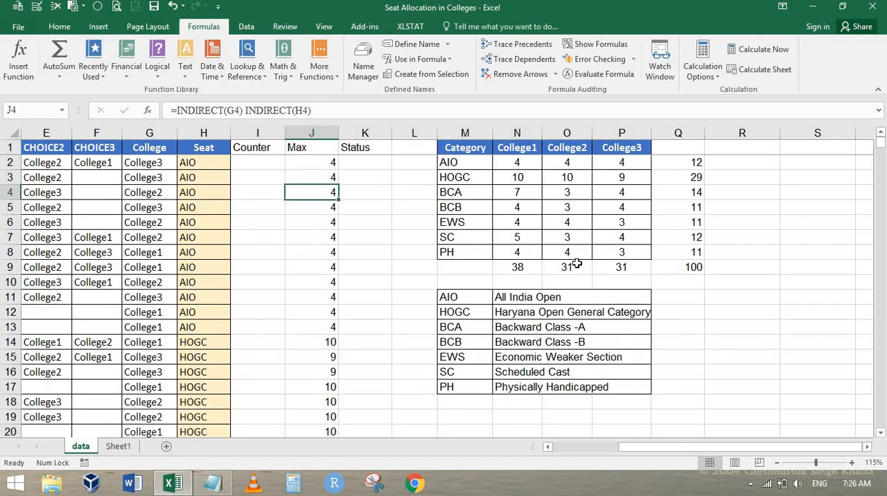
Step: Examine the Max results around rows 48 to 50 against the matching Seat cells in column H
{"action": "scroll", "coordinate": [350, 285], "scroll_direction": "down", "scroll_amount": 17}
{"action": "scroll", "coordinate": [350, 285], "scroll_direction": "up", "scroll_amount": 7}
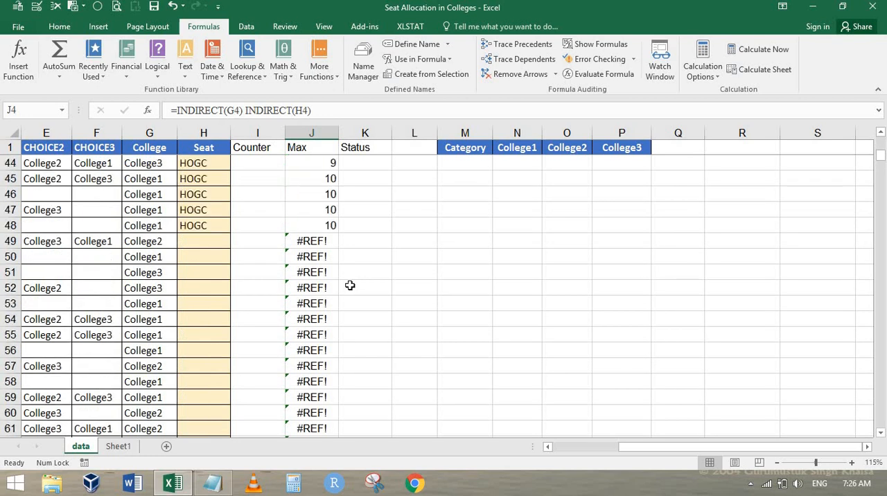
{"action": "scroll", "coordinate": [350, 285], "scroll_direction": "down", "scroll_amount": 4}
{"action": "left_click", "coordinate": [314, 252]}
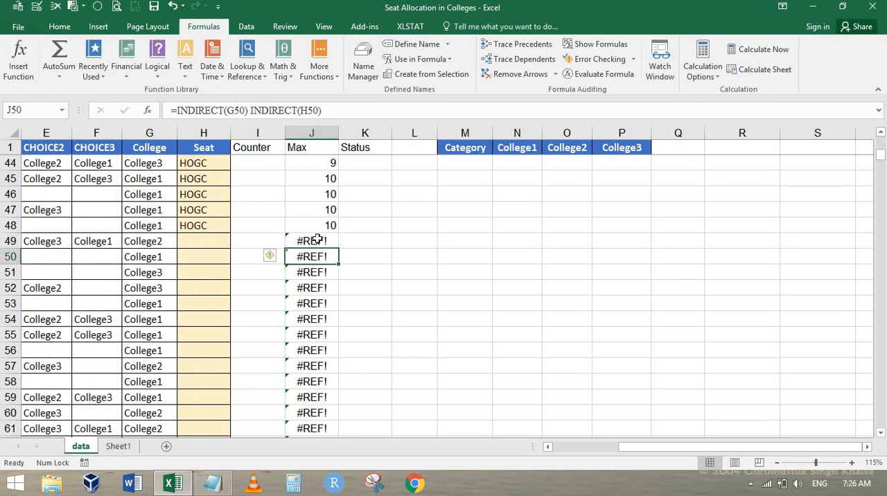
{"action": "left_click", "coordinate": [316, 239]}
{"action": "left_click", "coordinate": [203, 240]}
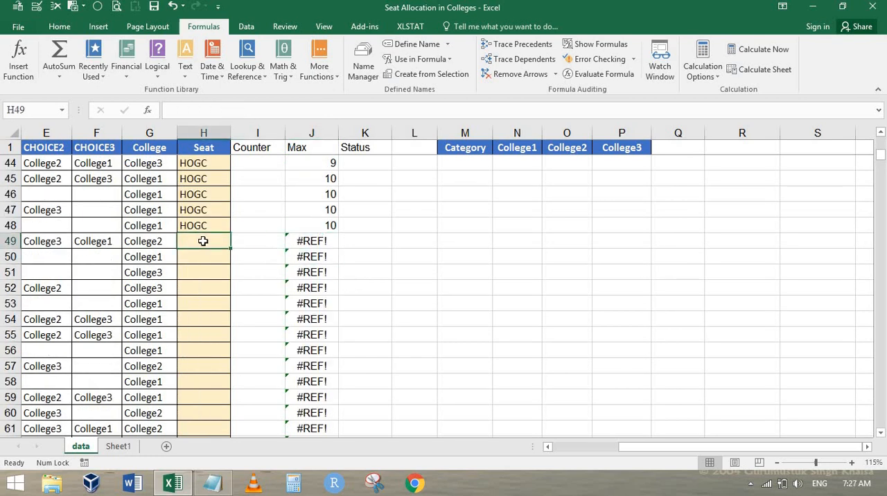
{"action": "key", "text": "Up"}
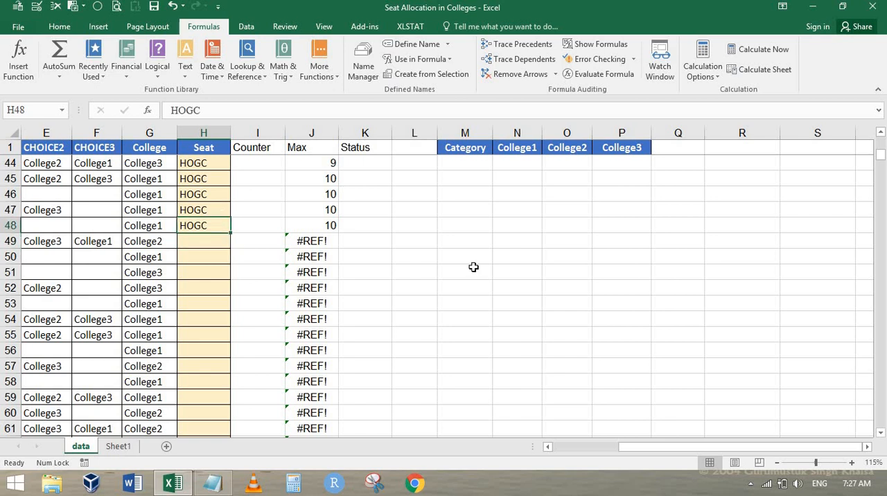
{"action": "key", "text": "Down"}
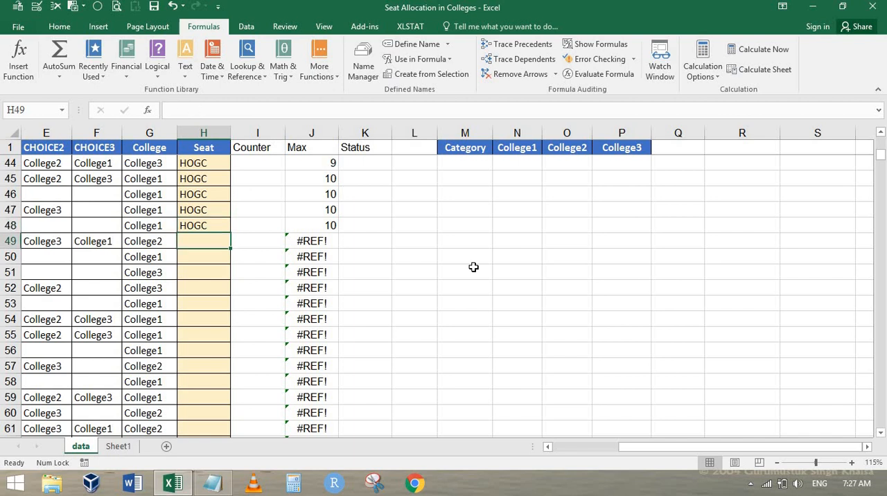
Step: Mark the end of the data by entering # in A252 and copying it across the row to J252
{"action": "key", "text": "ctrl+shift+Down"}
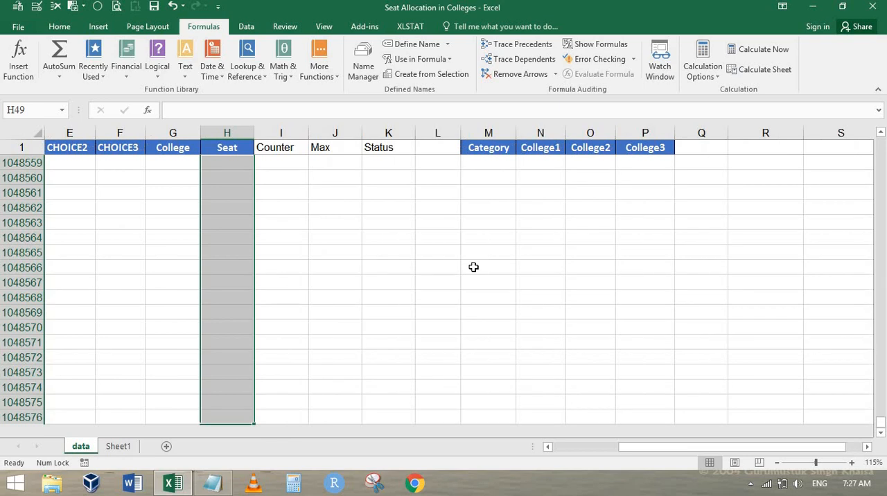
{"action": "key", "text": "Up"}
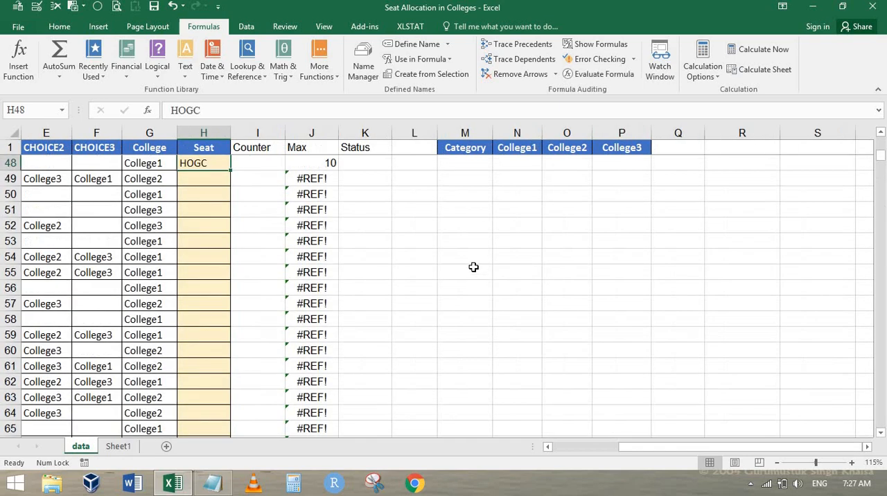
{"action": "key", "text": "Left"}
{"action": "key", "text": "ctrl+Down"}
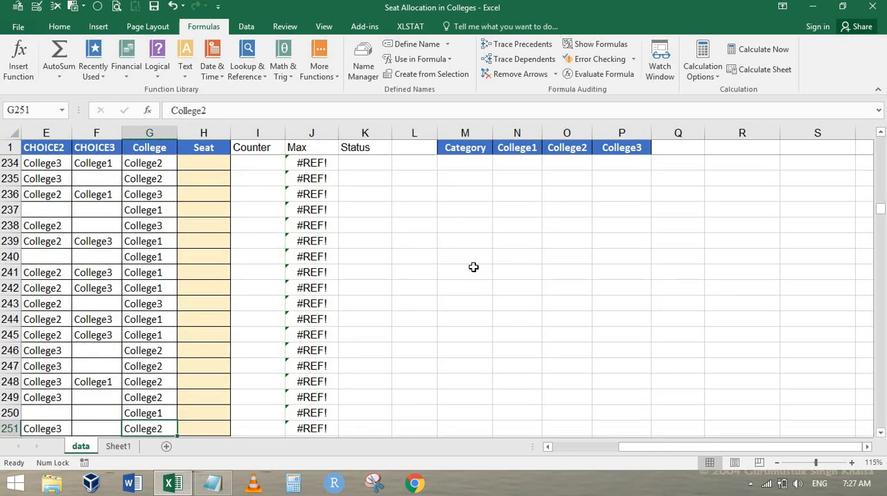
{"action": "key", "text": "Down"}
{"action": "key", "text": "Home"}
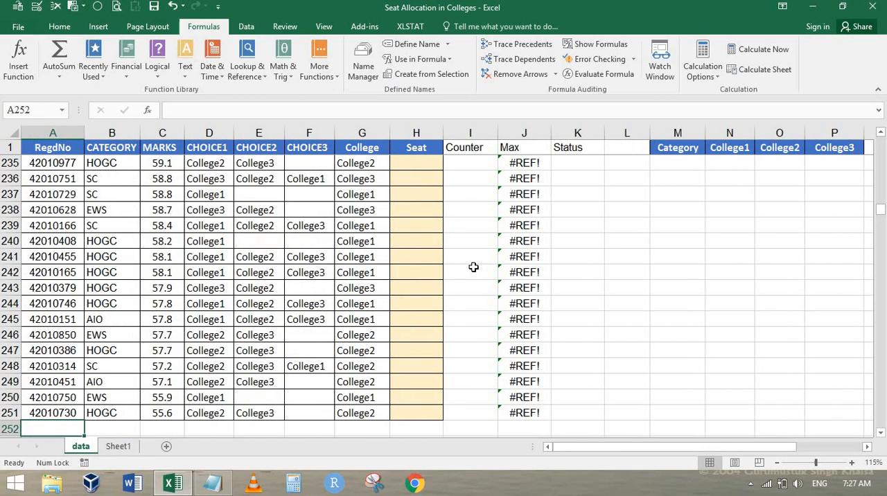
{"action": "type", "text": "#"}
{"action": "key", "text": "ctrl+Return"}
{"action": "key", "text": "ctrl+c"}
{"action": "key", "text": "shift+Right"}
{"action": "key", "text": "shift+Right"}
{"action": "key", "text": "shift+Right"}
{"action": "key", "text": "shift+Right"}
{"action": "key", "text": "shift+Right"}
{"action": "key", "text": "shift+Right"}
{"action": "key", "text": "shift+Right"}
{"action": "key", "text": "shift+Right"}
{"action": "key", "text": "shift+Right"}
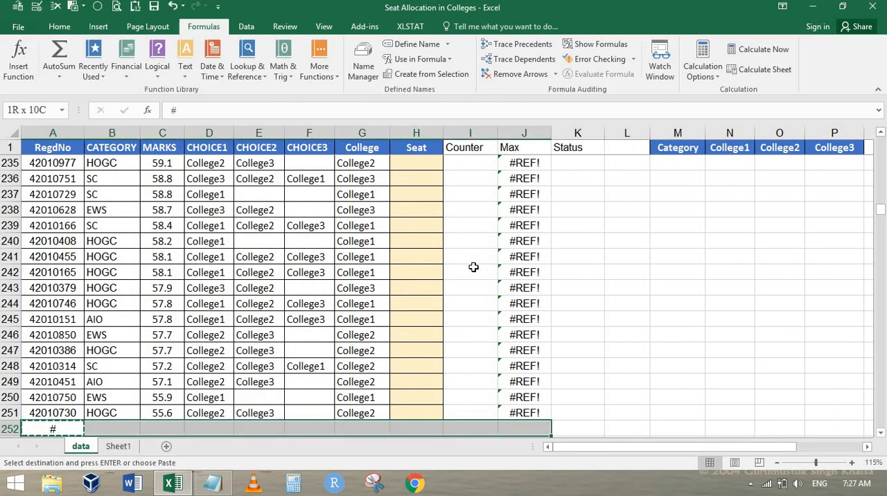
{"action": "key", "text": "Return"}
Step: Fill the HOGC seat category from H48 down through H251, stopping above the # marker row
{"action": "key", "text": "Right"}
{"action": "key", "text": "Right"}
{"action": "key", "text": "Right"}
{"action": "key", "text": "Right"}
{"action": "key", "text": "Right"}
{"action": "key", "text": "Right"}
{"action": "key", "text": "Right"}
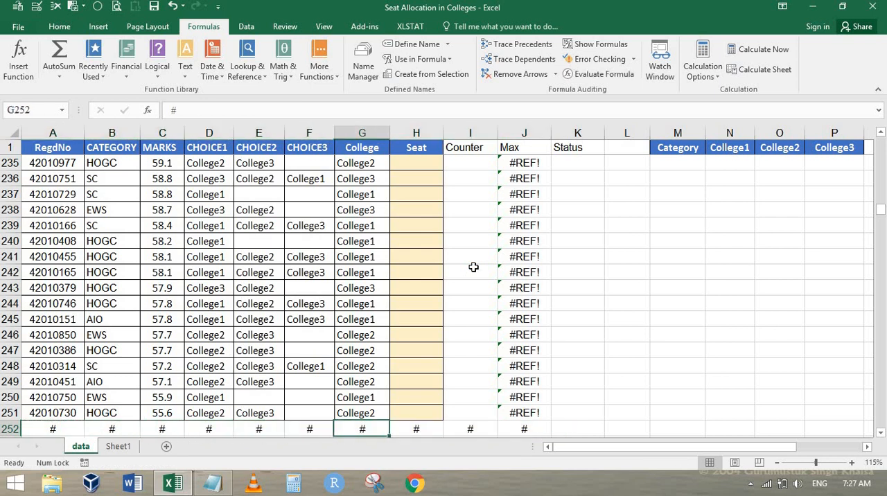
{"action": "key", "text": "Up"}
{"action": "key", "text": "ctrl+shift+Up"}
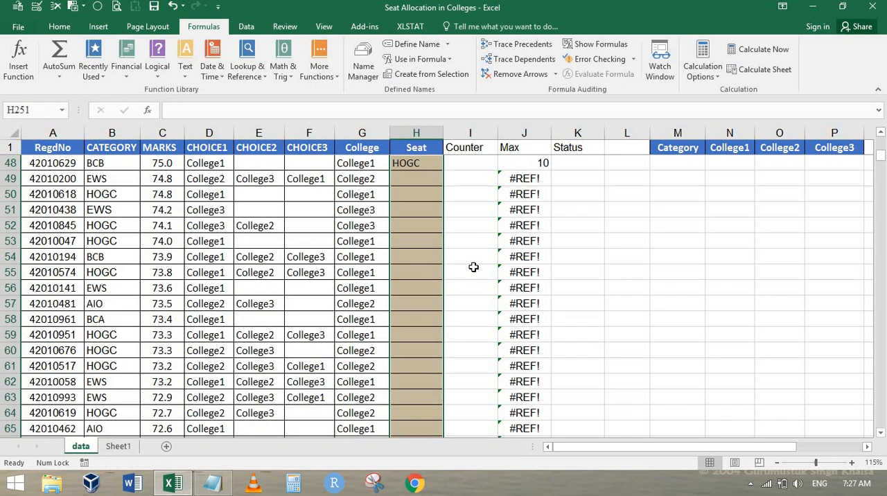
{"action": "key", "text": "Down"}
{"action": "key", "text": "ctrl+Up"}
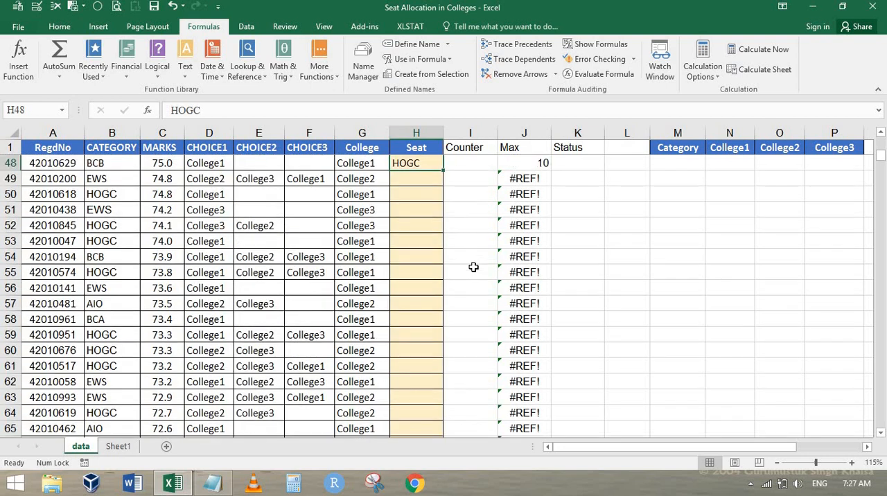
{"action": "key", "text": "Down"}
{"action": "key", "text": "ctrl+shift+Down"}
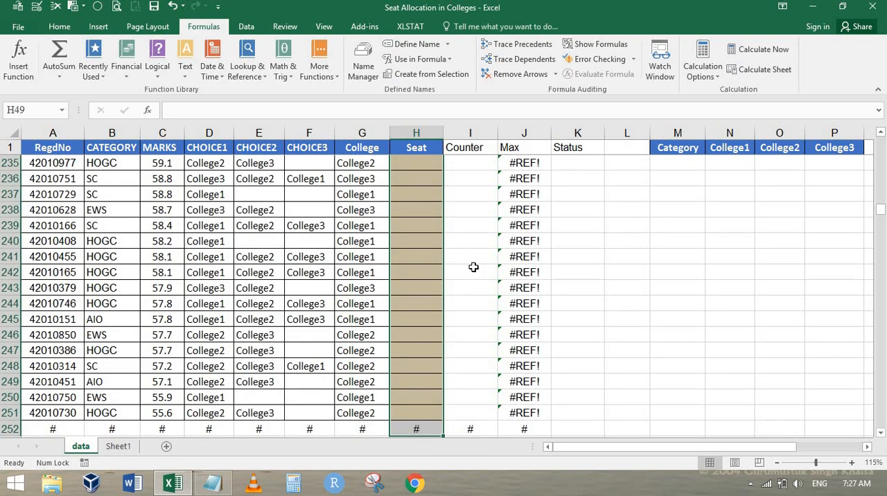
{"action": "key", "text": "Up"}
{"action": "key", "text": "ctrl+shift+Down"}
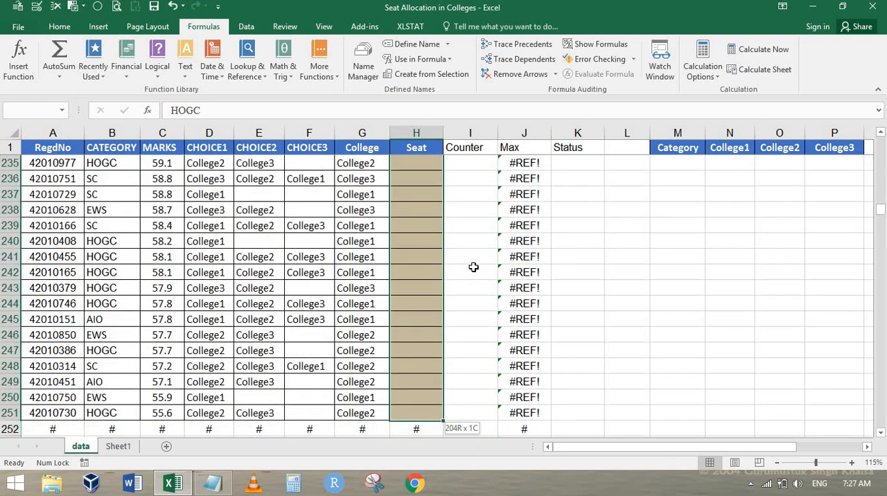
{"action": "key", "text": "ctrl+d"}
{"action": "key", "text": "Up"}
{"action": "key", "text": "Up"}
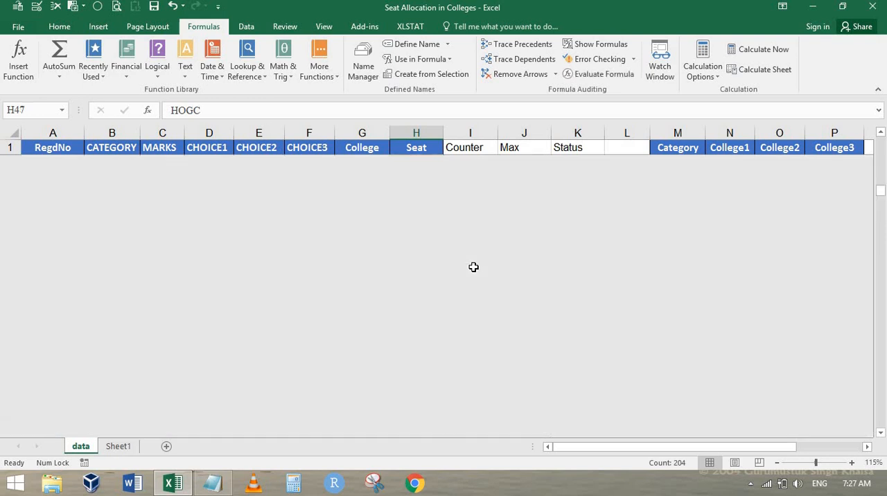
Step: Start the Status formula in K2 with an IF test of I2<=J2, comparing Counter with Max
{"action": "key", "text": "Up"}
{"action": "key", "text": "Up"}
{"action": "key", "text": "Up"}
{"action": "key", "text": "Up"}
{"action": "key", "text": "Up"}
{"action": "key", "text": "Up"}
{"action": "key", "text": "Up"}
{"action": "key", "text": "Up"}
{"action": "key", "text": "Up"}
{"action": "key", "text": "Up"}
{"action": "key", "text": "Up"}
{"action": "key", "text": "Up"}
{"action": "key", "text": "Up"}
{"action": "key", "text": "Up"}
{"action": "key", "text": "Up"}
{"action": "key", "text": "Up"}
{"action": "key", "text": "Up"}
{"action": "key", "text": "Up"}
{"action": "key", "text": "Up"}
{"action": "key", "text": "Up"}
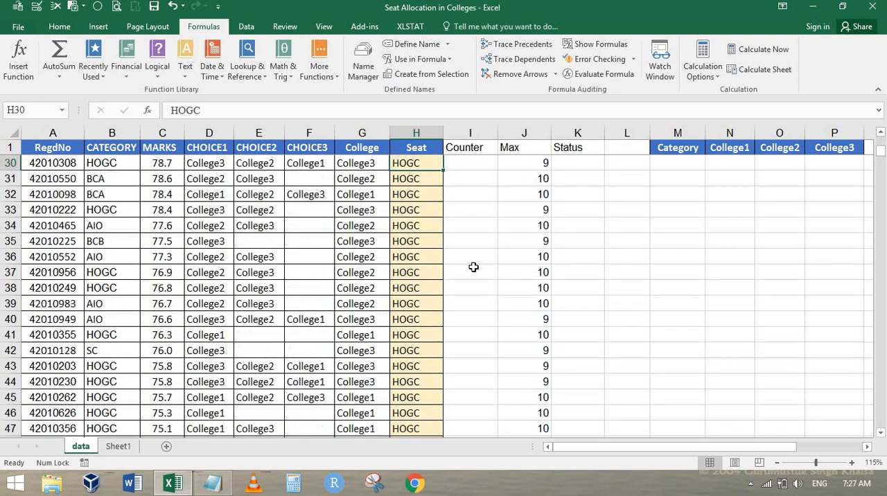
{"action": "key", "text": "Down"}
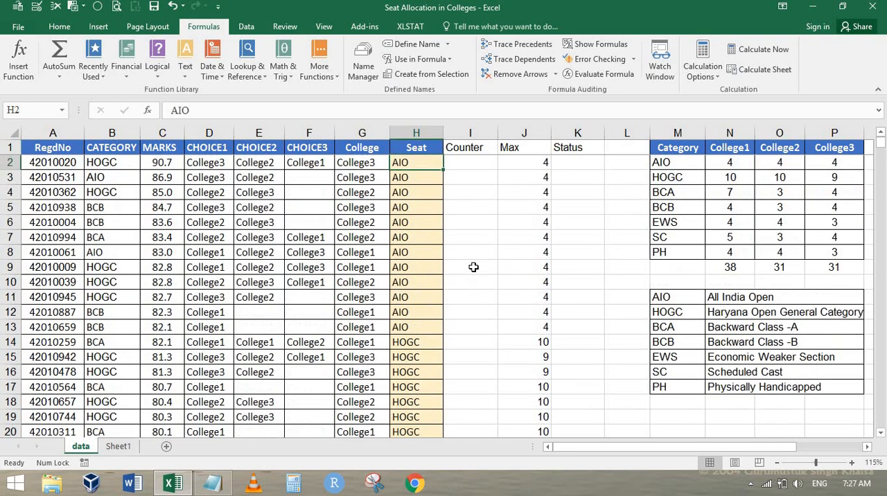
{"action": "key", "text": "Right"}
{"action": "key", "text": "Right"}
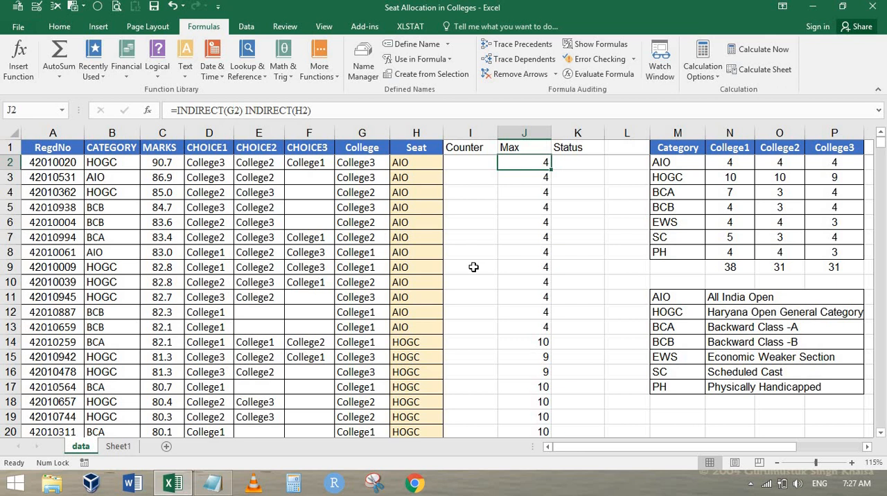
{"action": "key", "text": "Right"}
{"action": "type", "text": "=if"}
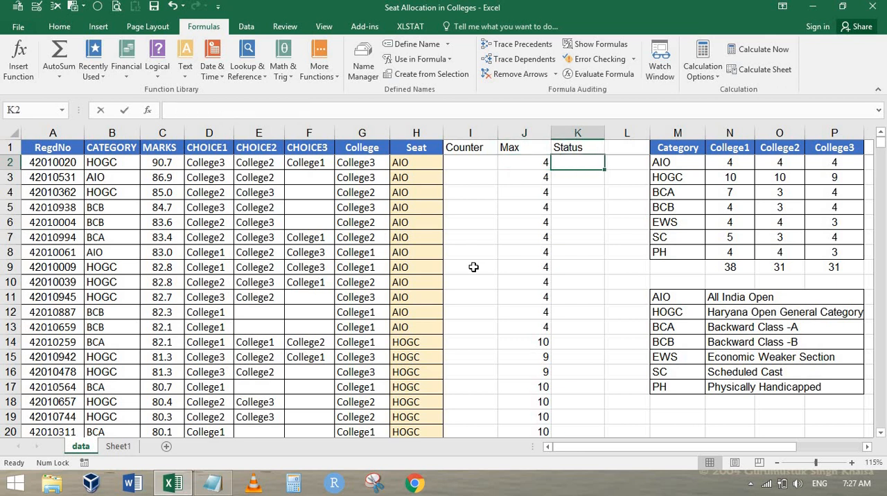
{"action": "key", "text": "Tab"}
{"action": "key", "text": "Left"}
{"action": "key", "text": "Left"}
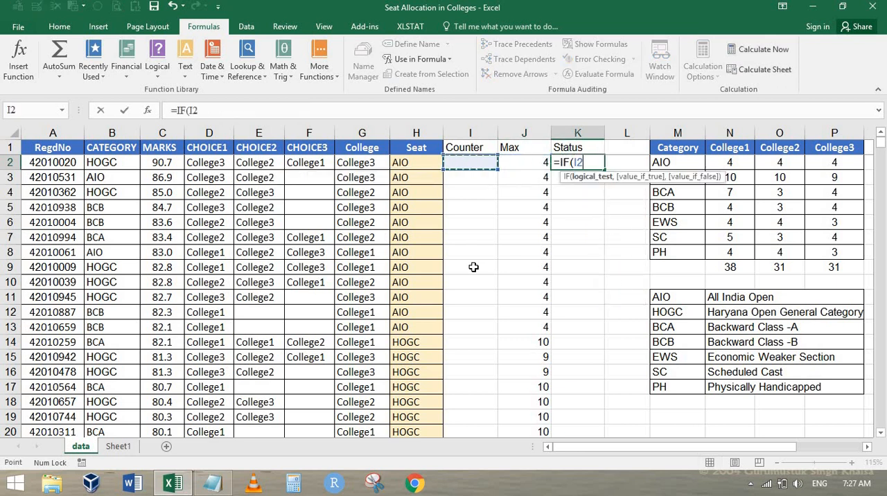
{"action": "type", "text": "<="}
{"action": "key", "text": "Left"}
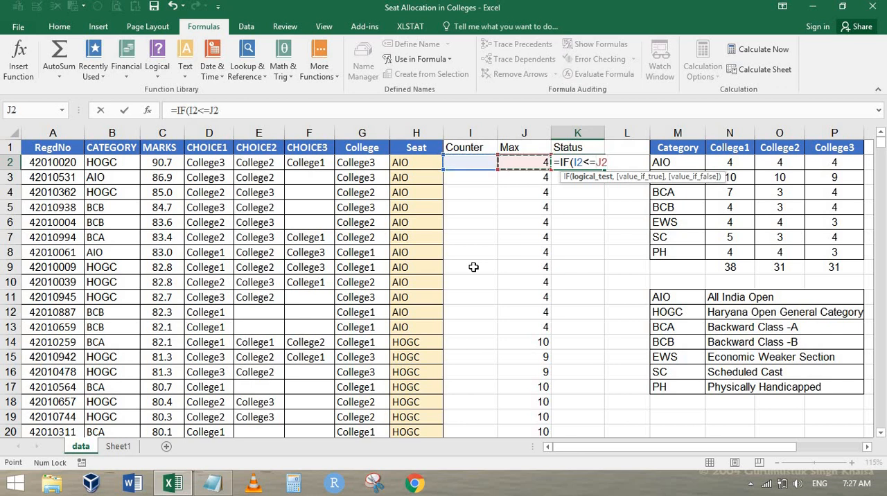
Step: Complete the K2 IF formula with OK and Error as its results and accept the suggested formula correction
{"action": "type", "text": ",\"OK"}
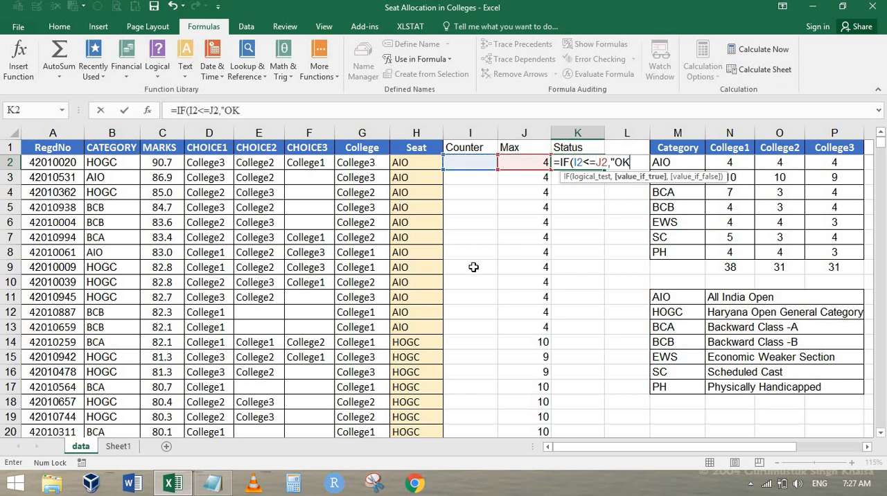
{"action": "type", "text": "\",\"Error\")"}
{"action": "key", "text": "Return"}
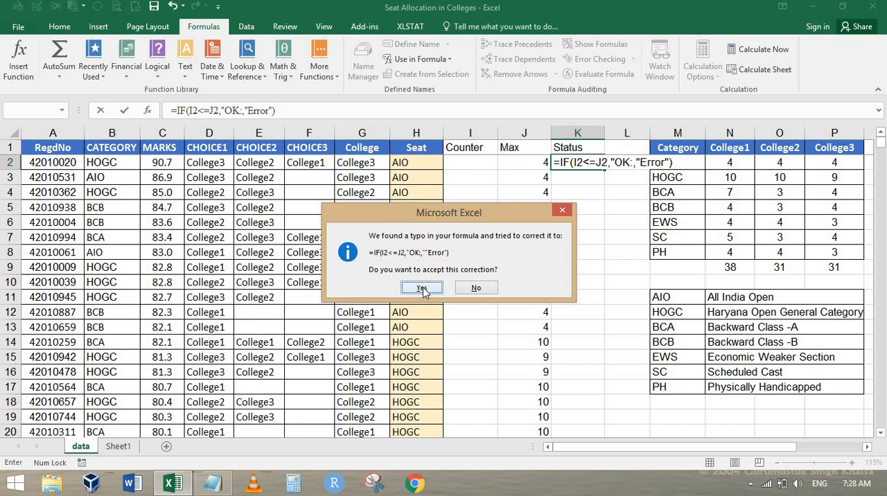
{"action": "left_click", "coordinate": [422, 288]}
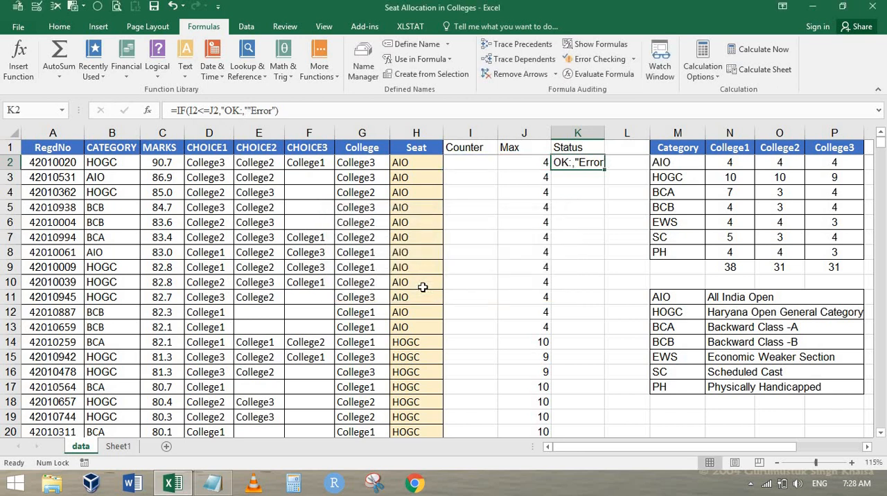
Step: Correct the quotation marks in K2 so the formula reads =IF(I2<=J2,"OK","Error")
{"action": "key", "text": "F2"}
{"action": "key", "text": "Left"}
{"action": "key", "text": "Left"}
{"action": "key", "text": "Left"}
{"action": "key", "text": "Left"}
{"action": "key", "text": "Left"}
{"action": "key", "text": "Left"}
{"action": "key", "text": "Left"}
{"action": "key", "text": "Left"}
{"action": "key", "text": "Left"}
{"action": "key", "text": "Left"}
{"action": "key", "text": "Left"}
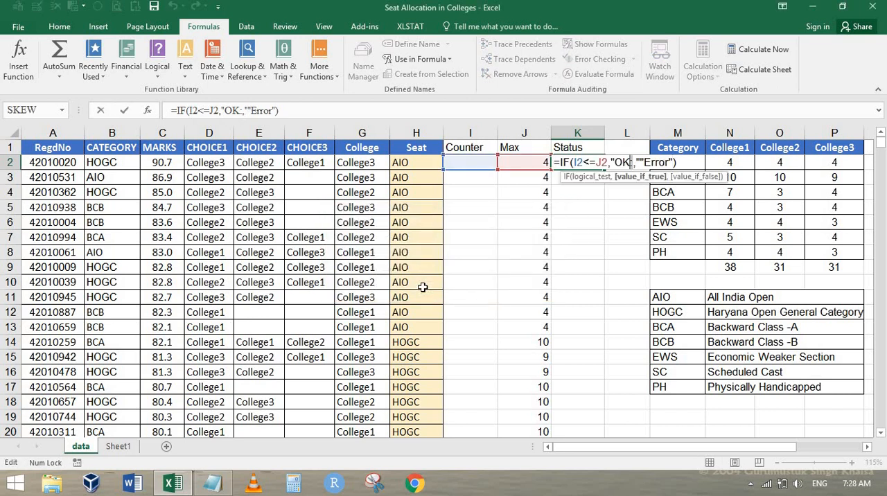
{"action": "key", "text": "Delete"}
{"action": "type", "text": "\""}
{"action": "key", "text": "Right"}
{"action": "key", "text": "Delete"}
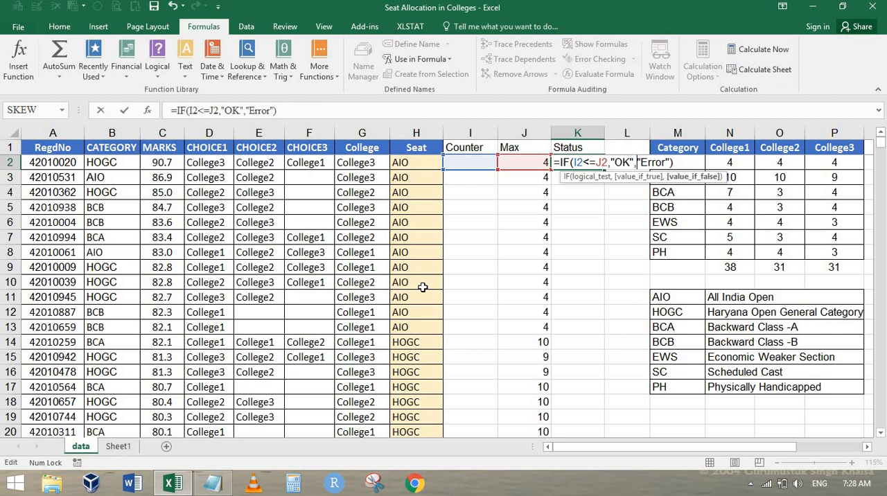
{"action": "key", "text": "ctrl+Return"}
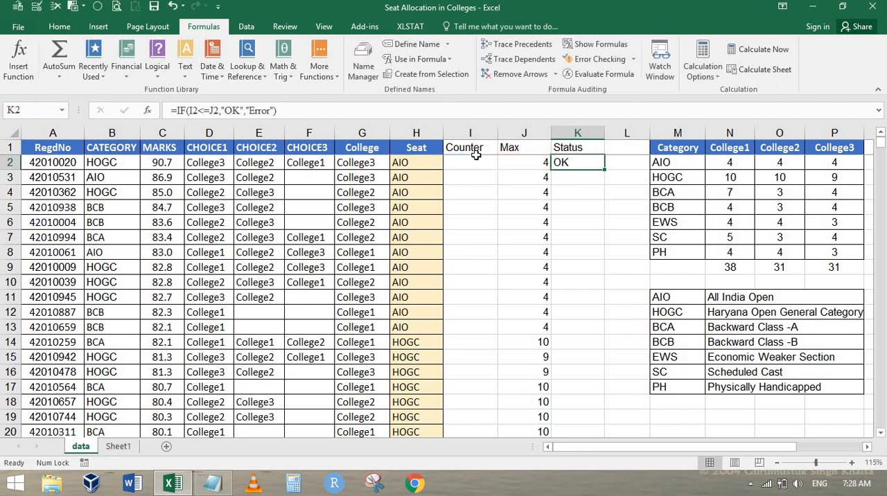
Step: Copy the Status formula from K2 down through K252 and centre the filled cells
{"action": "double_click", "coordinate": [605, 168]}
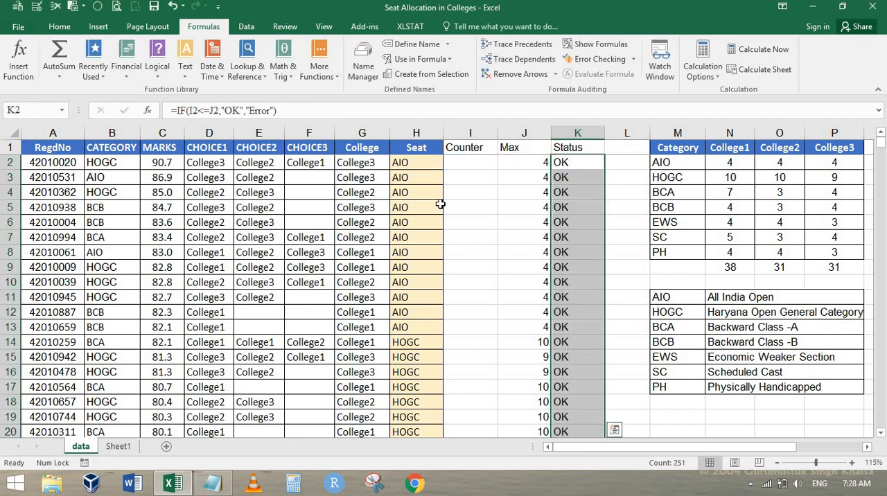
{"action": "left_click", "coordinate": [59, 26]}
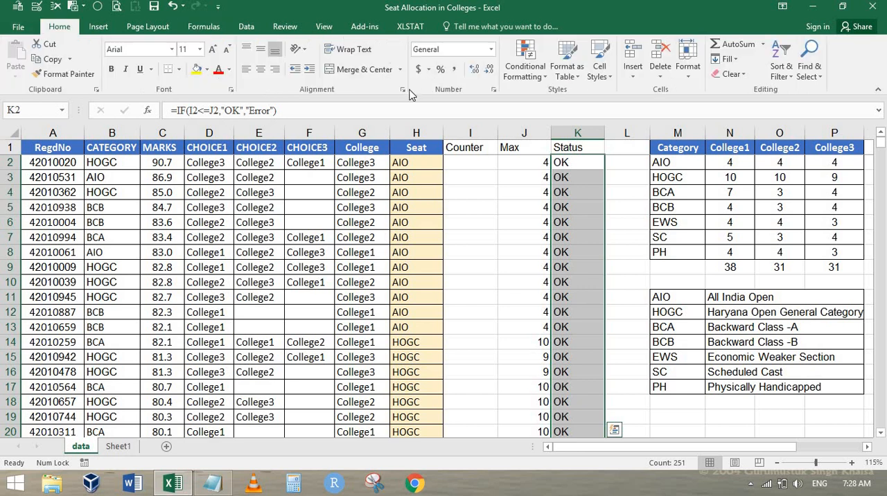
{"action": "left_click", "coordinate": [261, 69]}
{"action": "key", "text": "Left"}
{"action": "key", "text": "Left"}
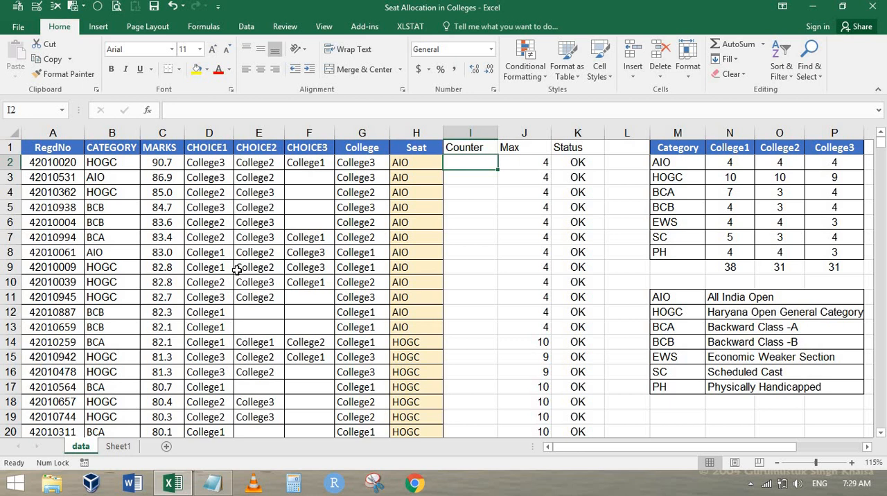
Step: Enter the Counter values 1, 2, 1 and 3 in I2 to I5 according to each row's College and Seat
{"action": "key", "text": "Left"}
{"action": "key", "text": "Left"}
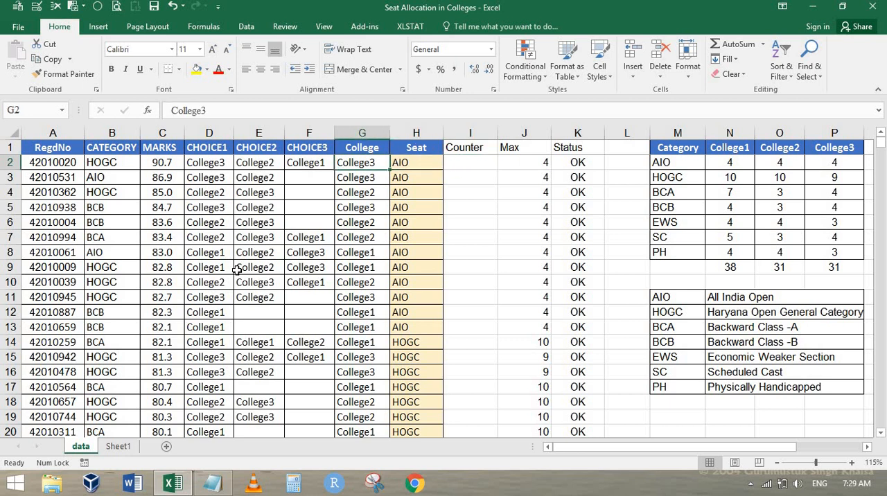
{"action": "key", "text": "Right"}
{"action": "key", "text": "Right"}
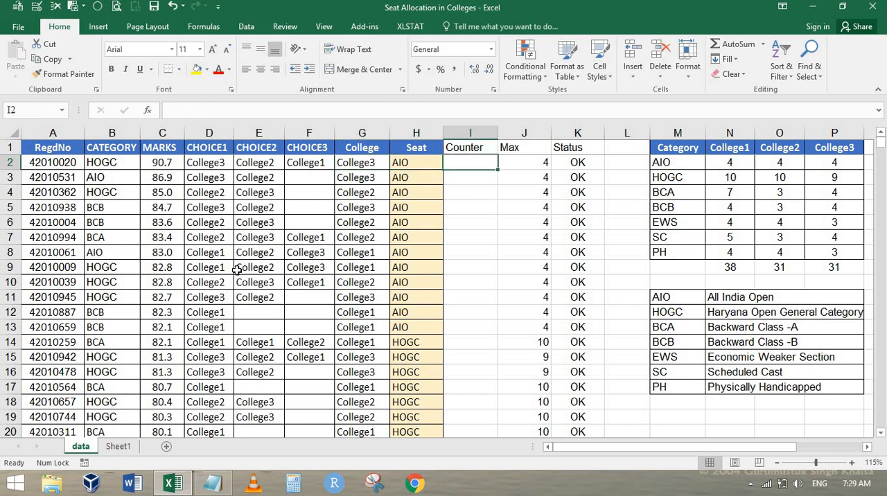
{"action": "key", "text": "Left"}
{"action": "key", "text": "Right"}
{"action": "key", "text": "Up"}
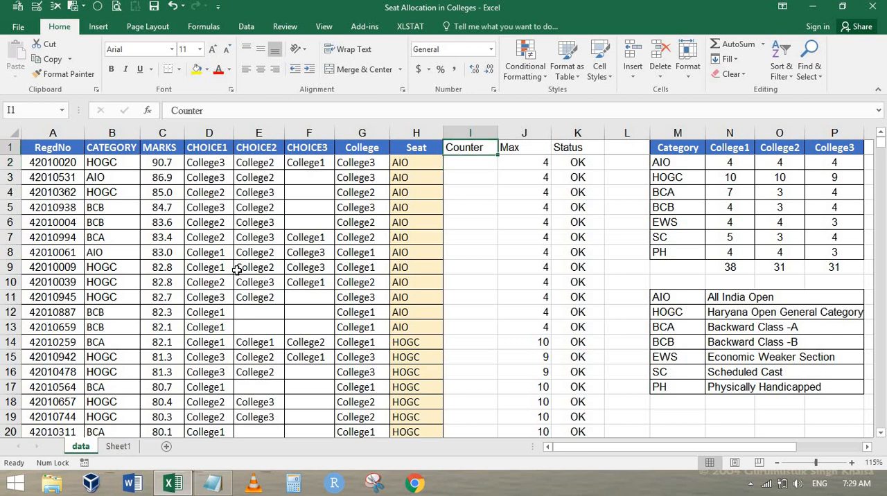
{"action": "key", "text": "Down"}
{"action": "type", "text": "1"}
{"action": "key", "text": "Return"}
{"action": "type", "text": "2"}
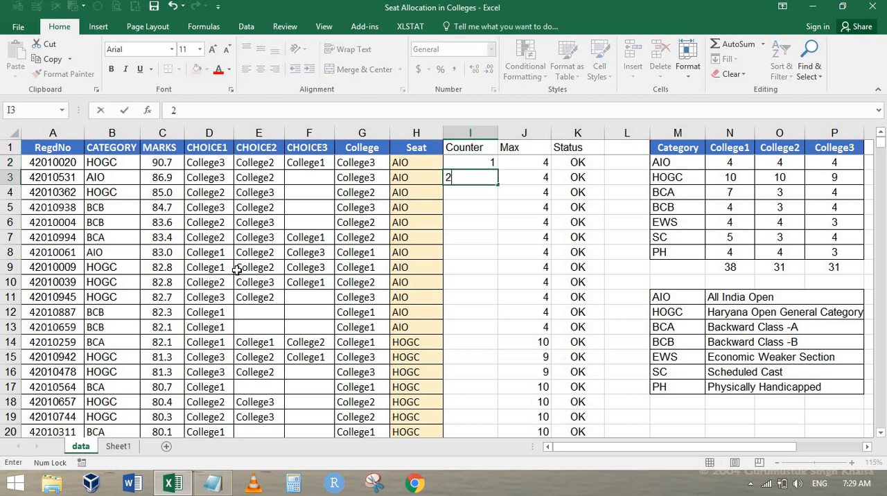
{"action": "key", "text": "Return"}
{"action": "type", "text": "1"}
{"action": "key", "text": "Return"}
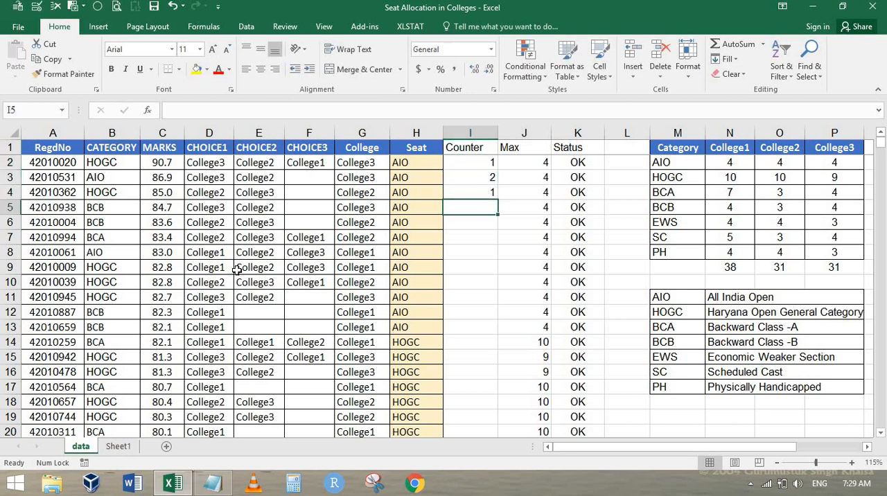
{"action": "type", "text": "3"}
{"action": "key", "text": "Return"}
{"action": "key", "text": "Up"}
{"action": "key", "text": "Down"}
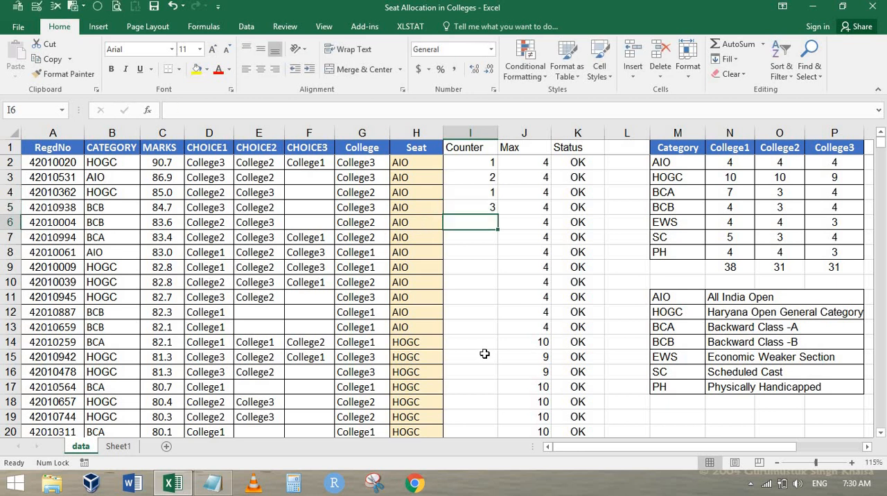
Step: Continue the Counter column by entering 2, 3 and 1 in cells I6 to I8
{"action": "type", "text": "2"}
{"action": "key", "text": "Return"}
{"action": "type", "text": "3"}
{"action": "key", "text": "Return"}
{"action": "type", "text": "1"}
{"action": "key", "text": "Return"}
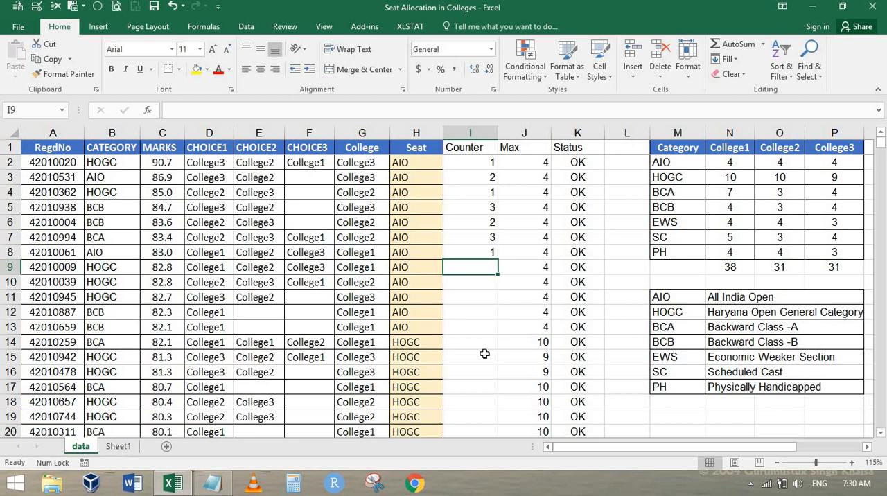
Step: Link cell A1 of Sheet1 to the College header on the data sheet with the formula =data!G1
{"action": "left_click", "coordinate": [116, 451]}
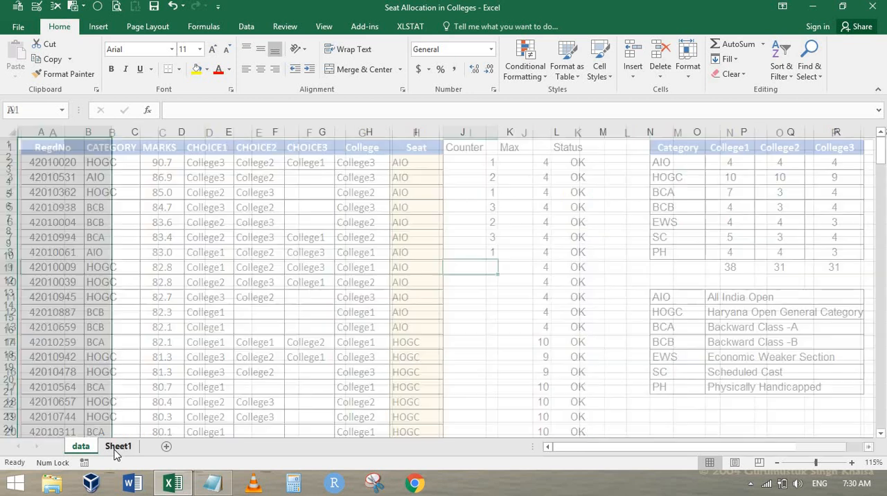
{"action": "key", "text": "ctrl+Home"}
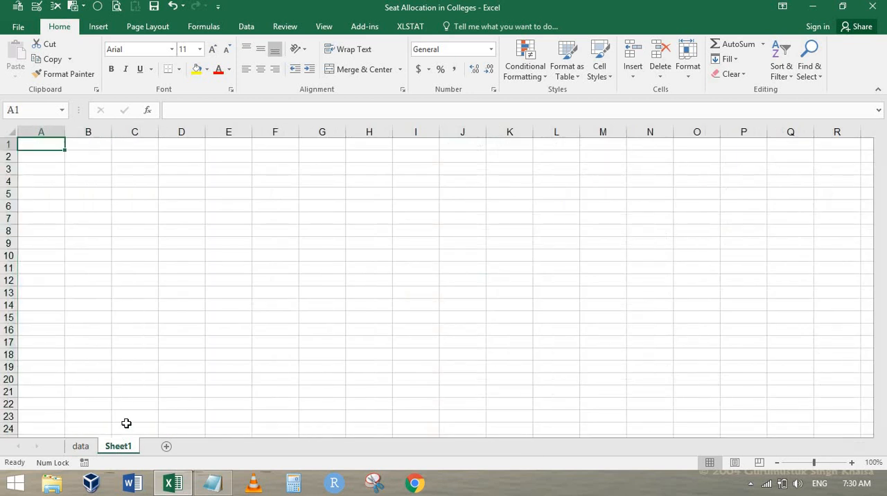
{"action": "key", "text": "ctrl+Page_Up"}
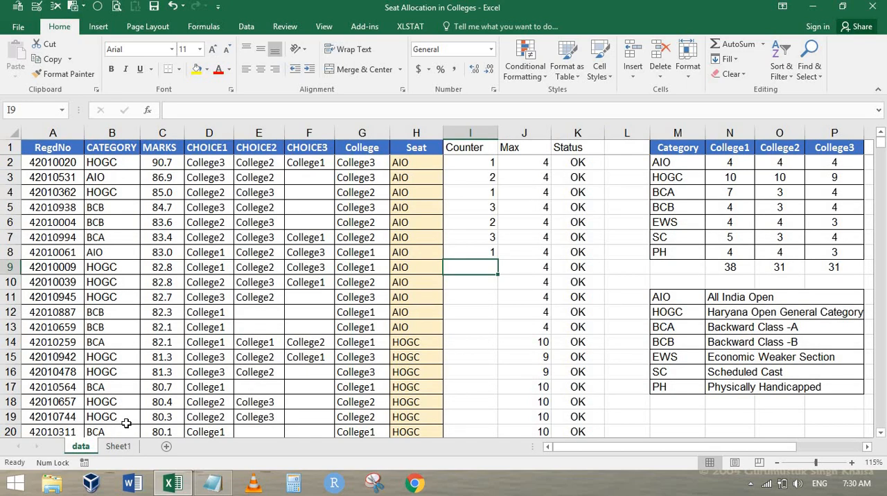
{"action": "key", "text": "Left"}
{"action": "key", "text": "Left"}
{"action": "key", "text": "ctrl+Up"}
{"action": "key", "text": "Down"}
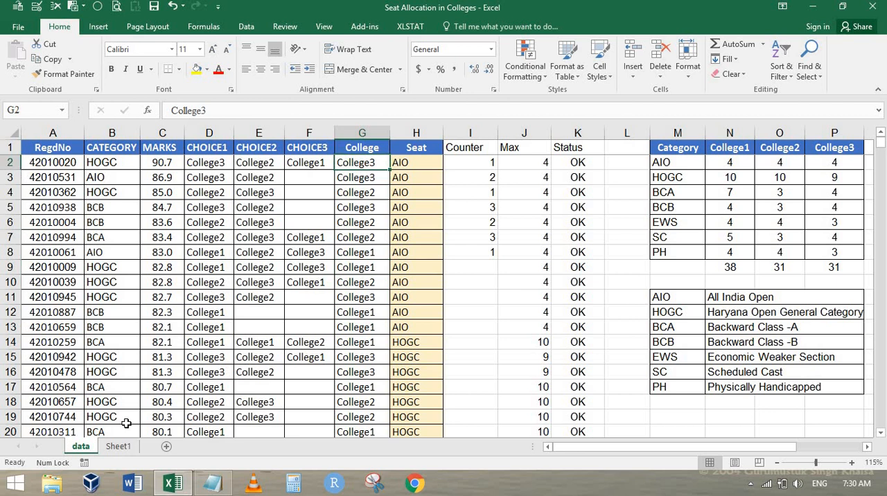
{"action": "key", "text": "ctrl+Page_Down"}
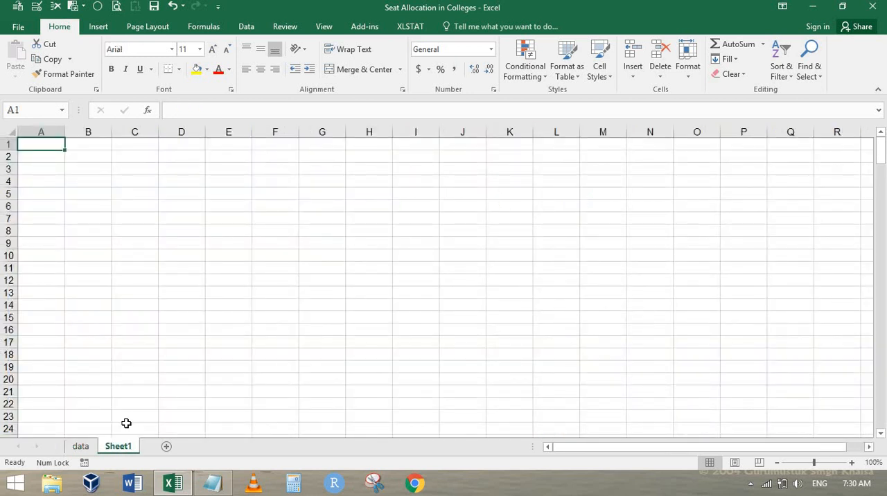
{"action": "type", "text": "="}
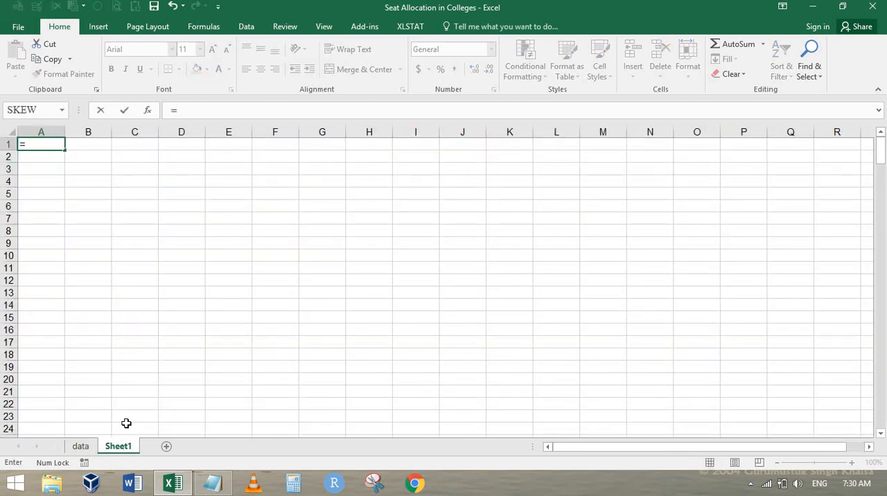
{"action": "key", "text": "ctrl+Page_Up"}
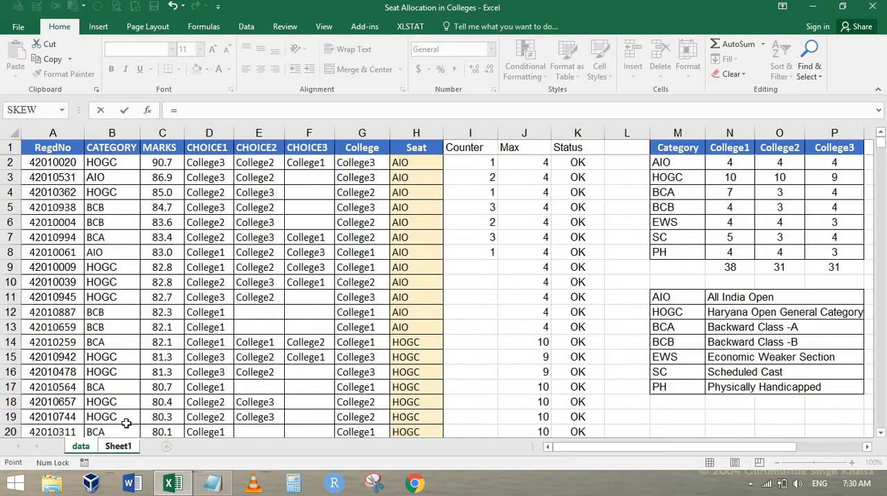
{"action": "left_click", "coordinate": [360, 147]}
{"action": "key", "text": "Return"}
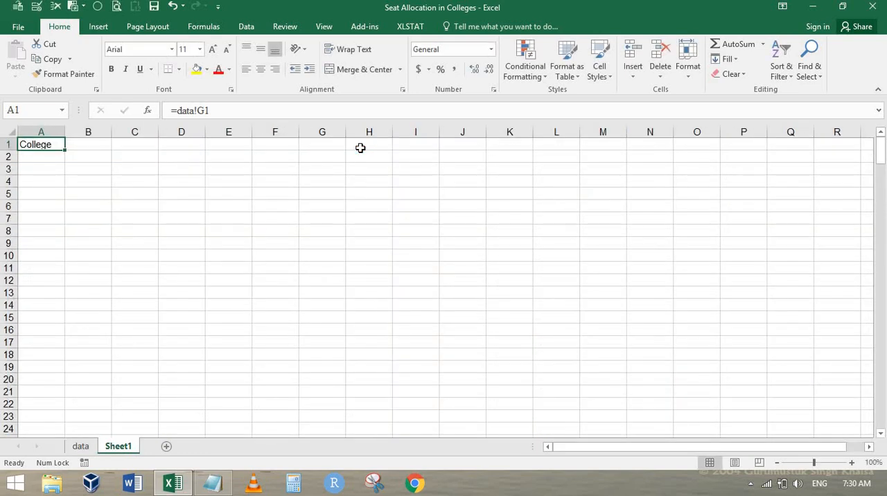
Step: Copy the link formula from A1 into B1 of Sheet1 to bring in the Seat header
{"action": "key", "text": "ctrl+c"}
{"action": "key", "text": "Right"}
{"action": "key", "text": "Return"}
Step: Fill the College and Seat link formulas from A1:B1 of Sheet1 down through row 252
{"action": "key", "text": "shift+Left"}
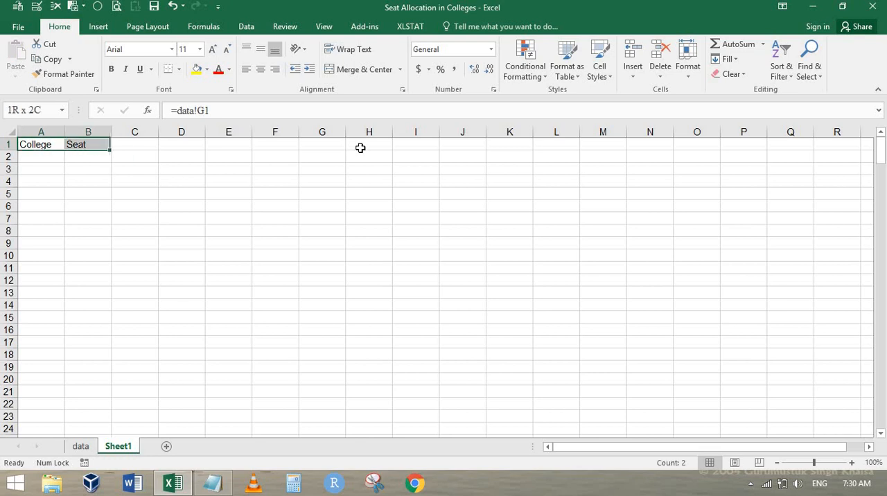
{"action": "key", "text": "shift+Page_Down"}
{"action": "key", "text": "shift+Page_Down"}
{"action": "key", "text": "shift+Page_Down"}
{"action": "key", "text": "shift+Page_Down"}
{"action": "key", "text": "shift+Page_Down"}
{"action": "key", "text": "shift+Page_Down"}
{"action": "key", "text": "shift+Page_Down"}
{"action": "key", "text": "shift+Page_Down"}
{"action": "key", "text": "shift+Page_Down"}
{"action": "key", "text": "shift+Page_Down"}
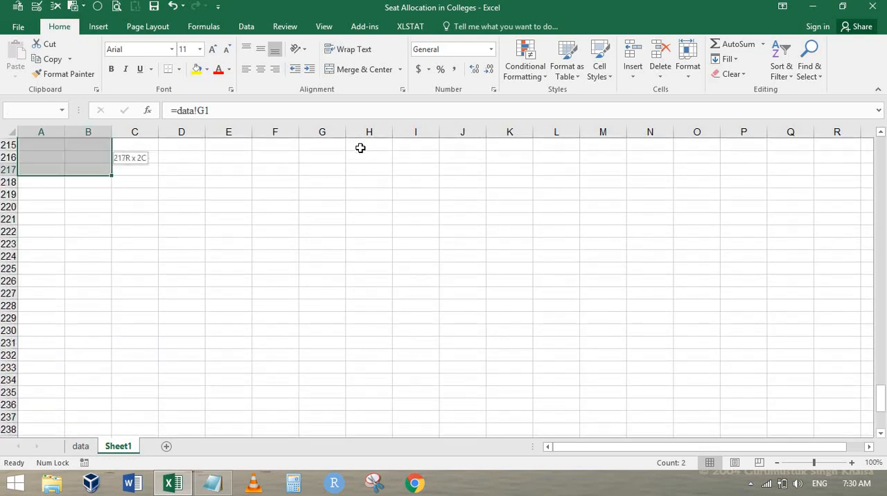
{"action": "key", "text": "shift+Down"}
{"action": "key", "text": "shift+Down"}
{"action": "key", "text": "shift+Down"}
{"action": "key", "text": "shift+Down"}
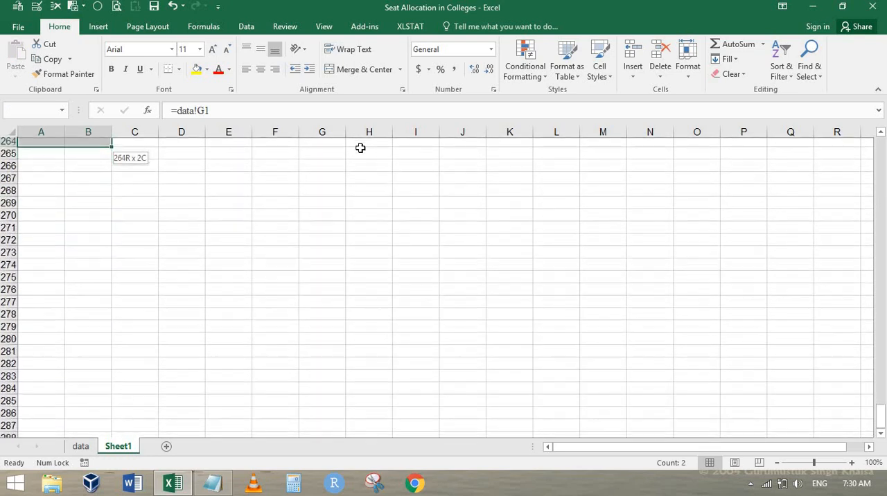
{"action": "key", "text": "shift+Down"}
{"action": "key", "text": "shift+Down"}
{"action": "key", "text": "shift+Down"}
{"action": "key", "text": "shift+Down"}
{"action": "key", "text": "shift+Down"}
{"action": "key", "text": "shift+Down"}
{"action": "key", "text": "shift+Down"}
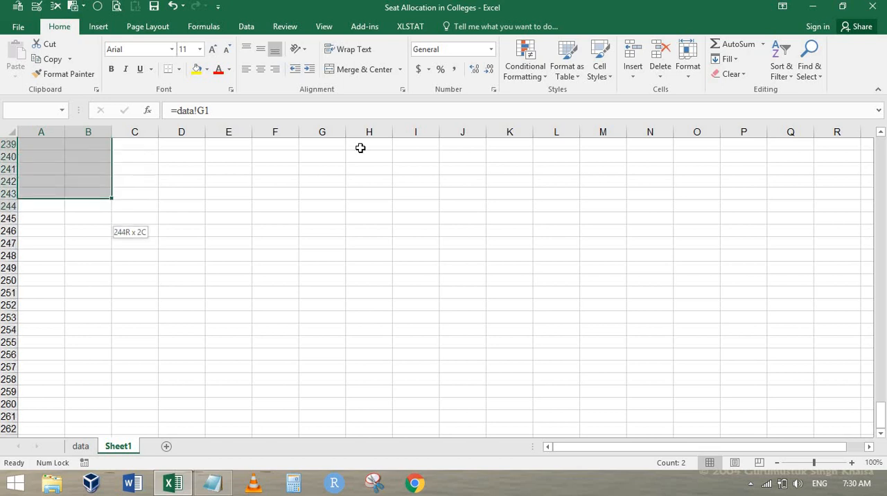
{"action": "key", "text": "ctrl+v"}
{"action": "key", "text": "ctrl+d"}
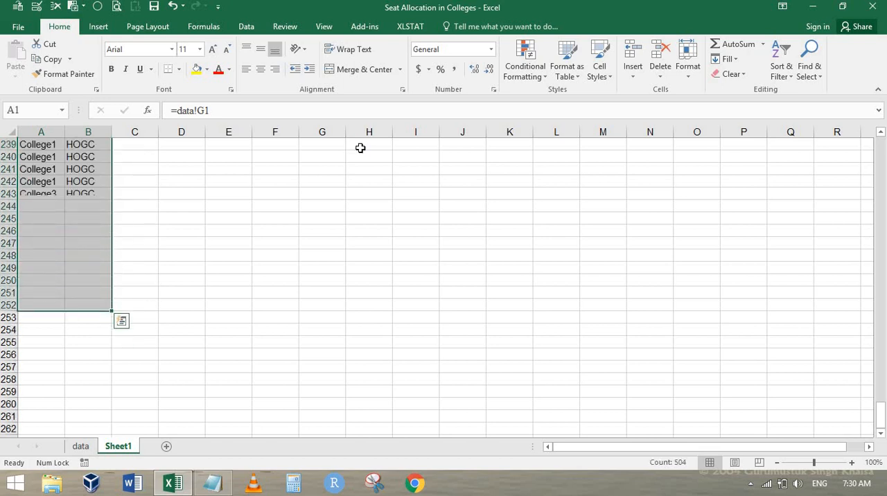
Step: Check how far down the College and Seat links reach on Sheet1 and return to the first data row
{"action": "key", "text": "Down"}
{"action": "key", "text": "ctrl+Down"}
{"action": "key", "text": "Down"}
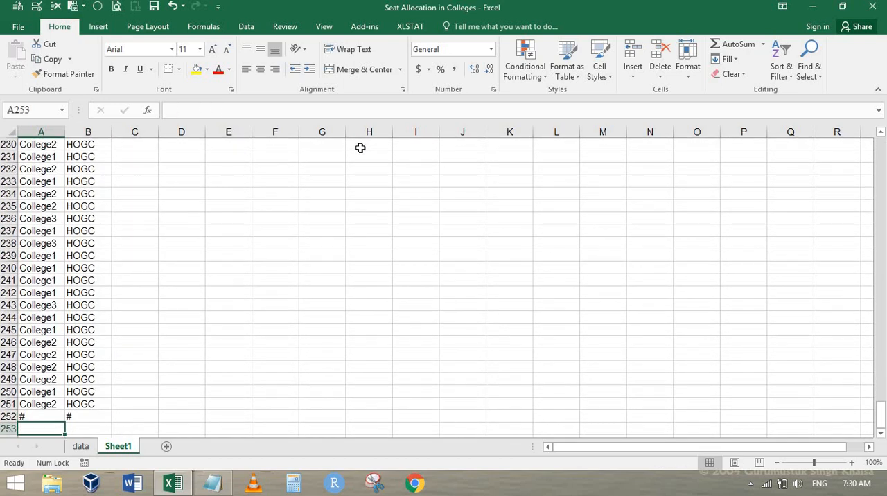
{"action": "key", "text": "Up"}
{"action": "key", "text": "ctrl+Up"}
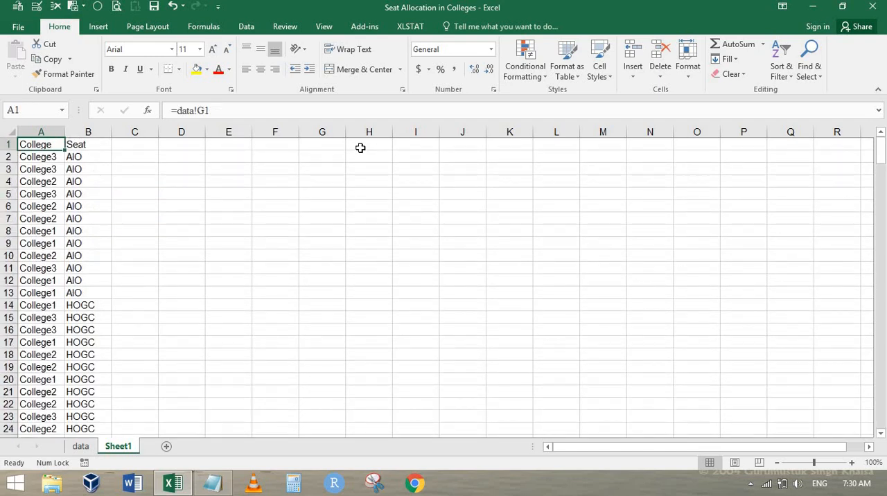
{"action": "key", "text": "Down"}
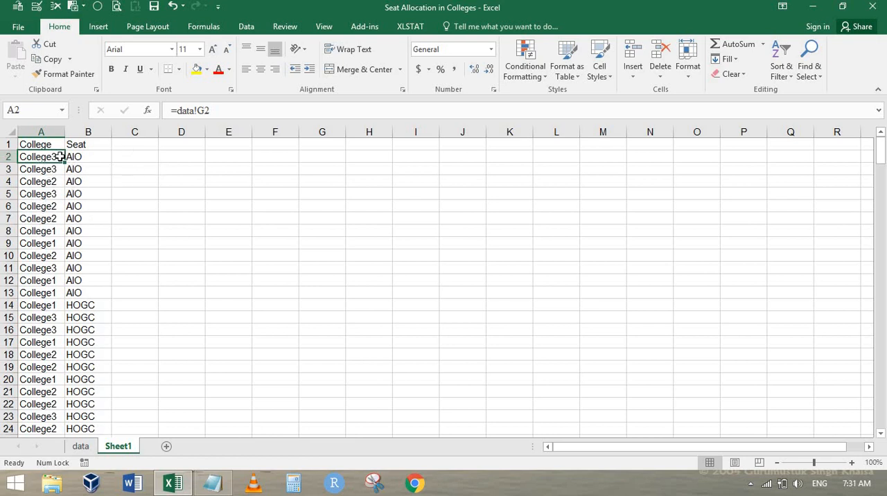
Step: Add an Id header in C1 of Sheet1 and join College and Seat in C2 with the formula =A2&B2
{"action": "left_click", "coordinate": [132, 145]}
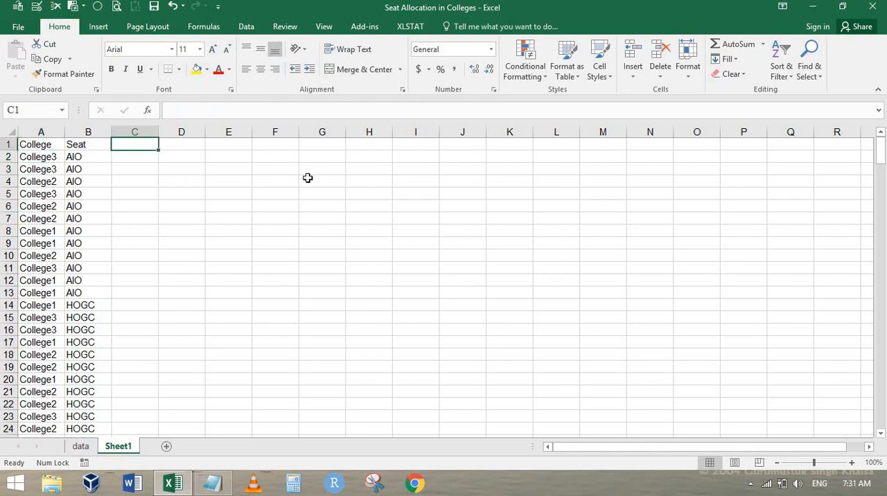
{"action": "type", "text": "Id"}
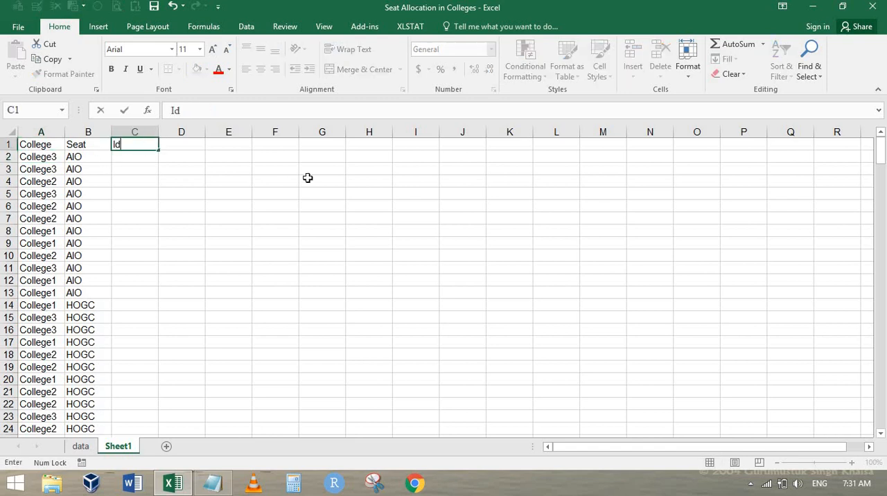
{"action": "key", "text": "Return"}
{"action": "type", "text": "="}
{"action": "key", "text": "Left"}
{"action": "key", "text": "Left"}
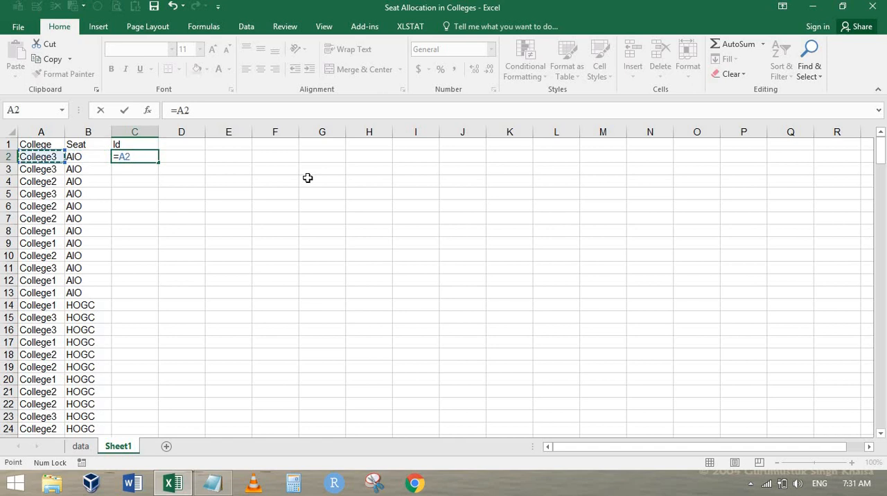
{"action": "type", "text": "&"}
{"action": "key", "text": "Left"}
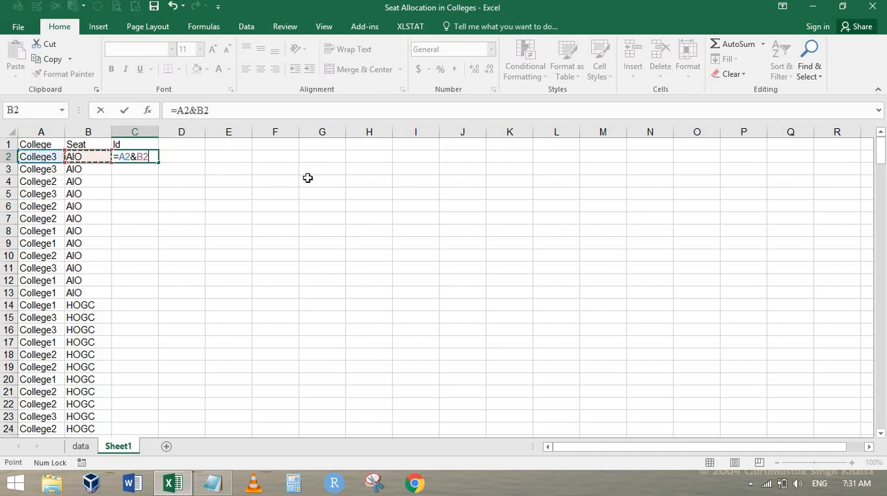
{"action": "key", "text": "ctrl+Return"}
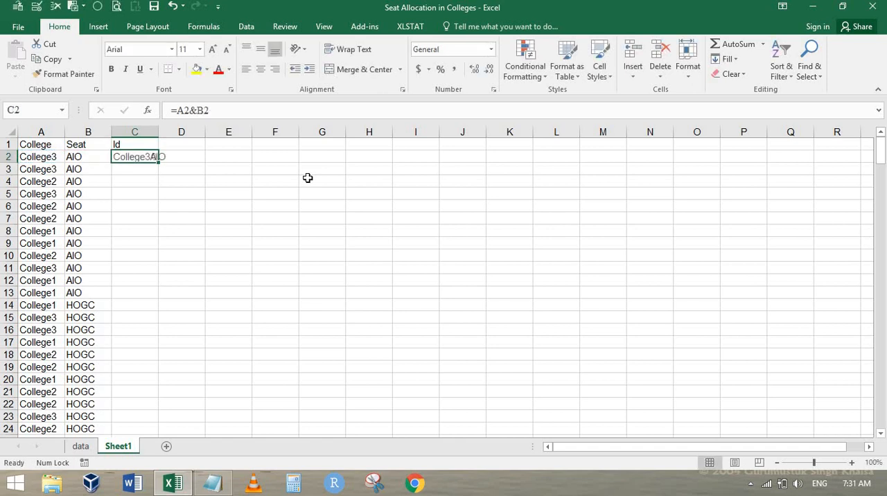
Step: Fill the Id formula from C2 down the whole list and widen column C to fit the longer Ids
{"action": "double_click", "coordinate": [159, 130]}
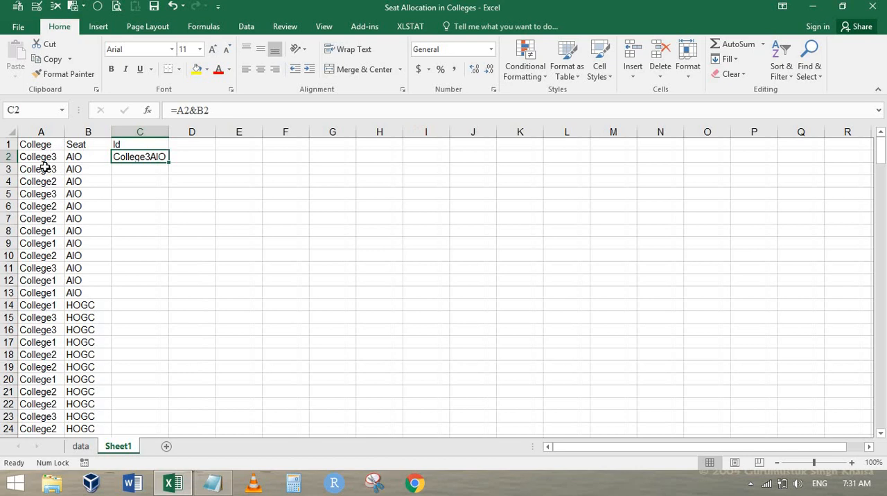
{"action": "double_click", "coordinate": [170, 162]}
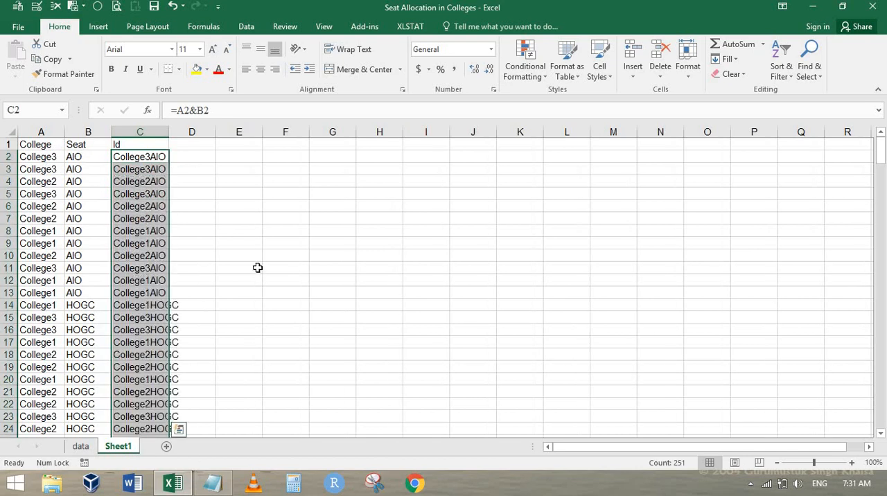
{"action": "left_click_drag", "start_coordinate": [168, 131], "coordinate": [182, 131]}
{"action": "left_click", "coordinate": [146, 306]}
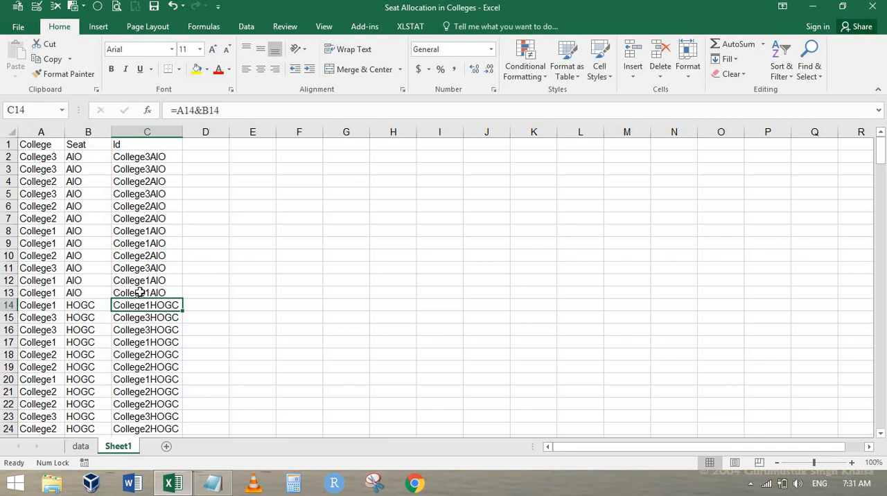
Step: Review the seat categories in M2:M8 of the data sheet, then return to Sheet1
{"action": "left_click", "coordinate": [202, 147]}
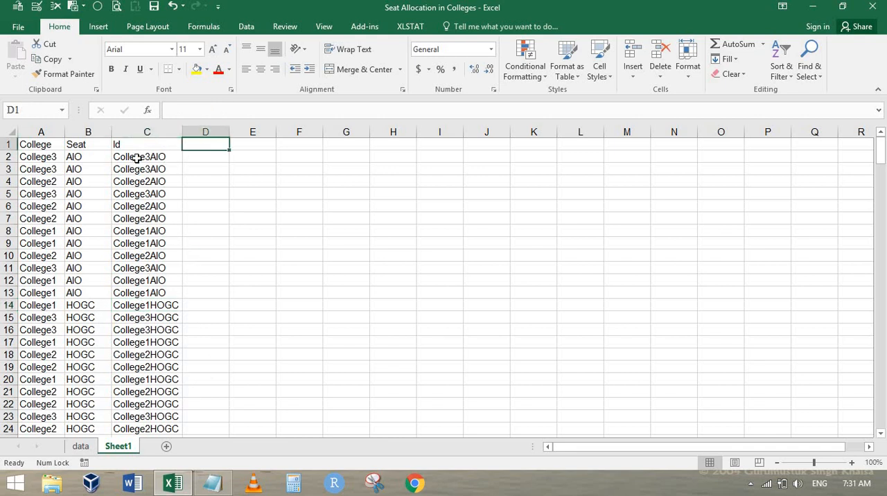
{"action": "left_click", "coordinate": [137, 159]}
{"action": "left_click", "coordinate": [201, 143]}
{"action": "key", "text": "ctrl+Page_Up"}
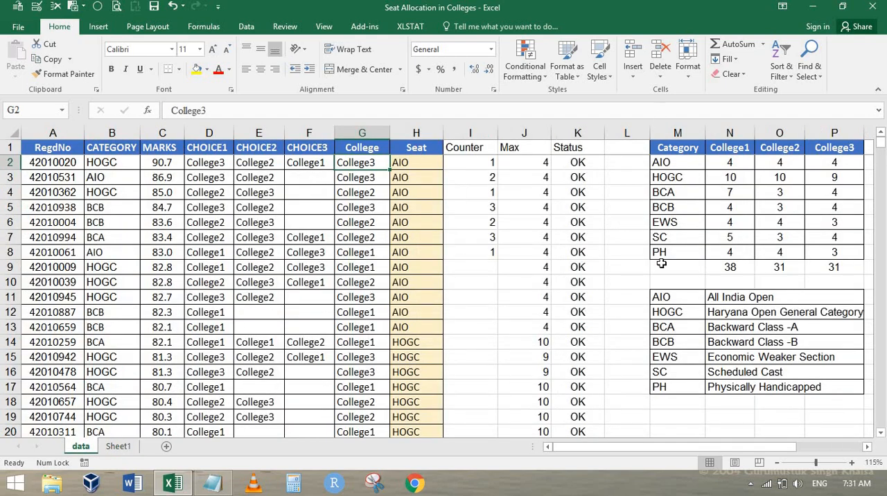
{"action": "left_click_drag", "start_coordinate": [687, 164], "coordinate": [667, 251]}
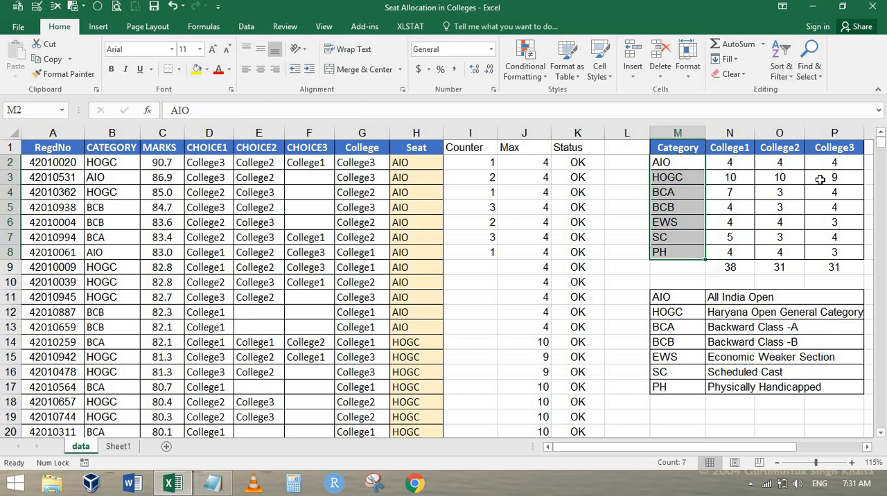
{"action": "key", "text": "ctrl+Page_Down"}
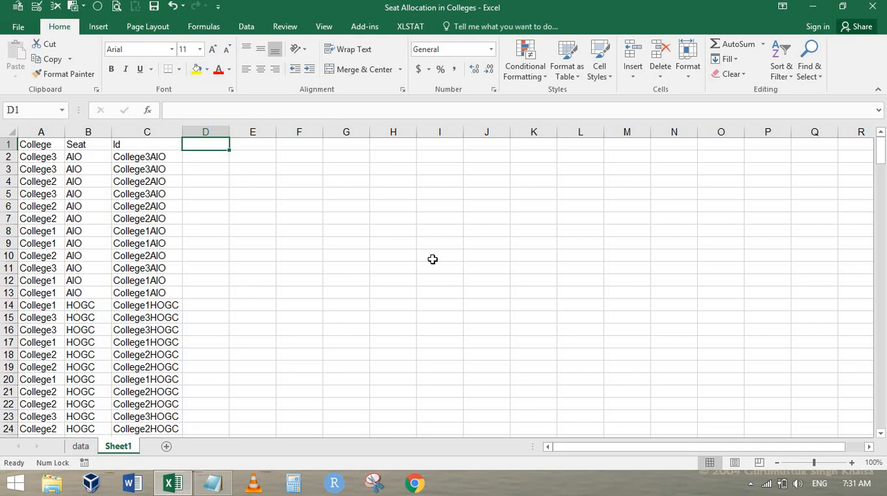
Step: Insert two blank rows above the College, Seat and Id headers on Sheet1
{"action": "right_click", "coordinate": [5, 145]}
{"action": "left_click", "coordinate": [41, 232]}
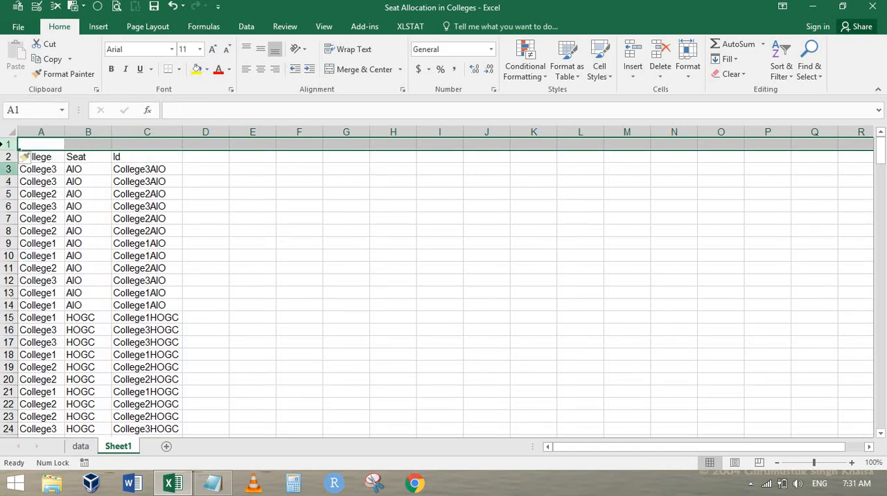
{"action": "right_click", "coordinate": [7, 144]}
{"action": "left_click", "coordinate": [60, 249]}
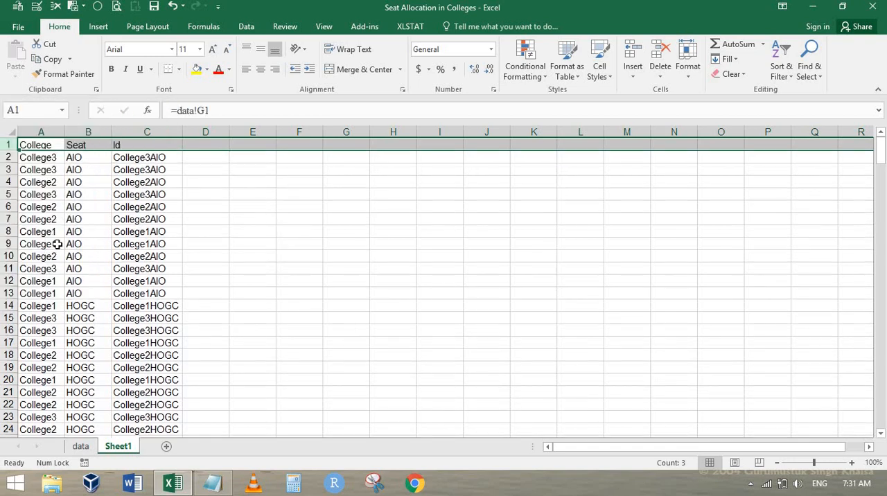
{"action": "key", "text": "ctrl+z"}
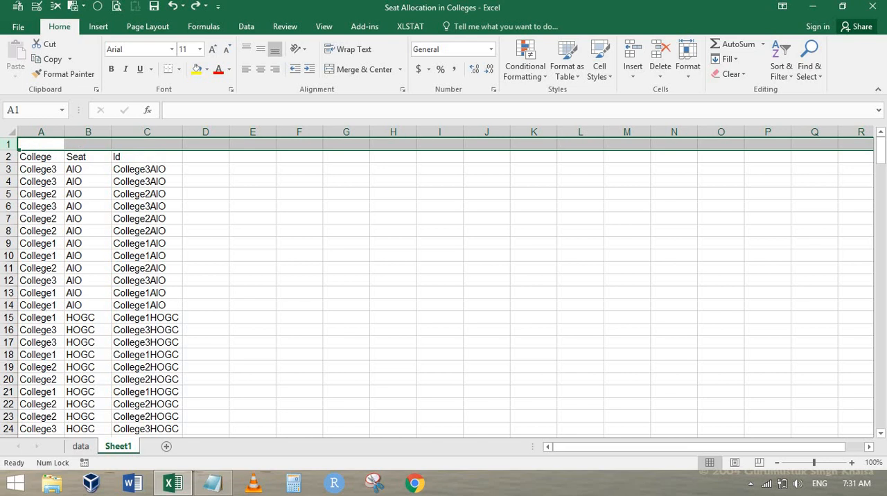
{"action": "right_click", "coordinate": [6, 143]}
{"action": "left_click", "coordinate": [52, 233]}
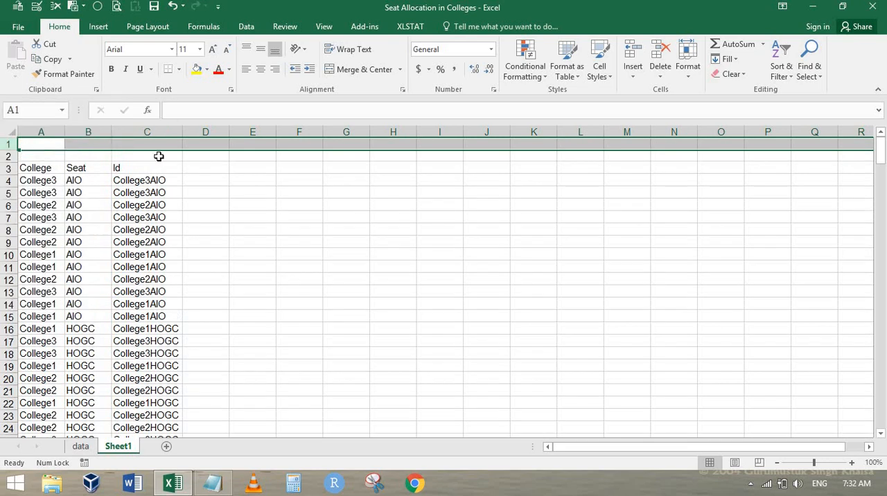
Step: Try to copy the College1 link in A10 into D1:I1 with a regular paste
{"action": "left_click", "coordinate": [210, 155]}
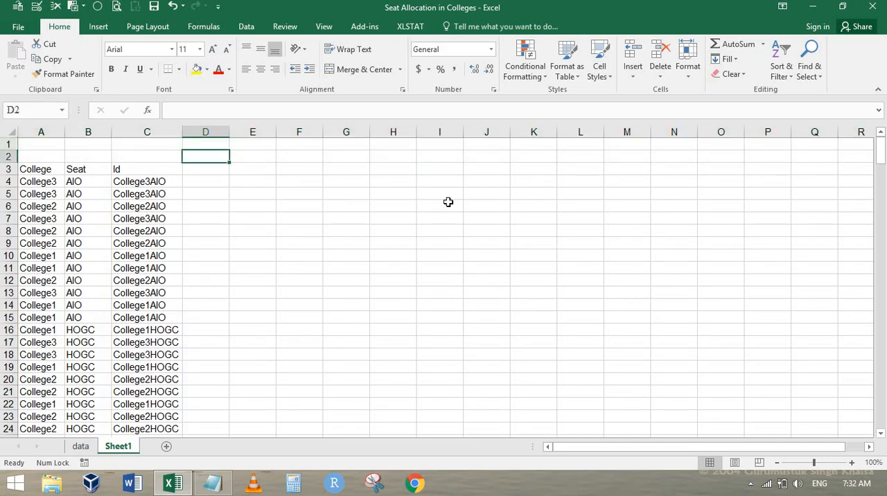
{"action": "key", "text": "Up"}
{"action": "key", "text": "Down"}
{"action": "key", "text": "Up"}
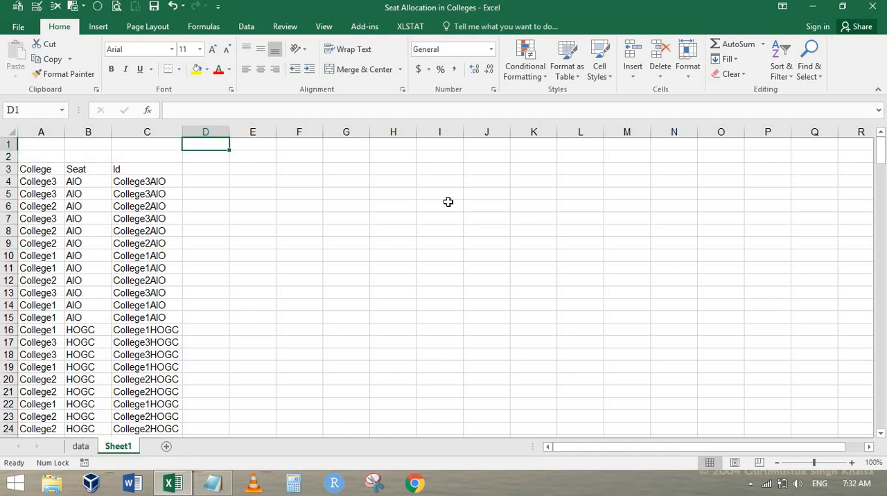
{"action": "left_click", "coordinate": [30, 254]}
{"action": "key", "text": "ctrl+c"}
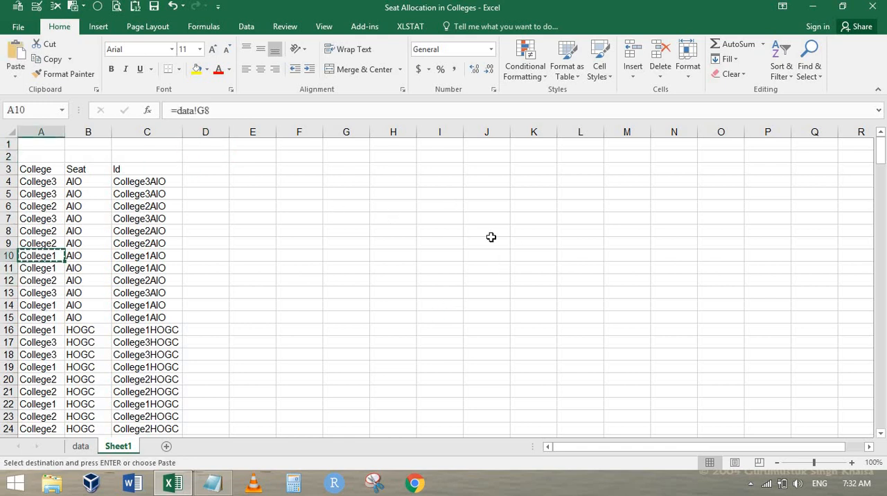
{"action": "left_click", "coordinate": [217, 144]}
{"action": "left_click", "coordinate": [454, 143], "text": "shift"}
{"action": "key", "text": "Return"}
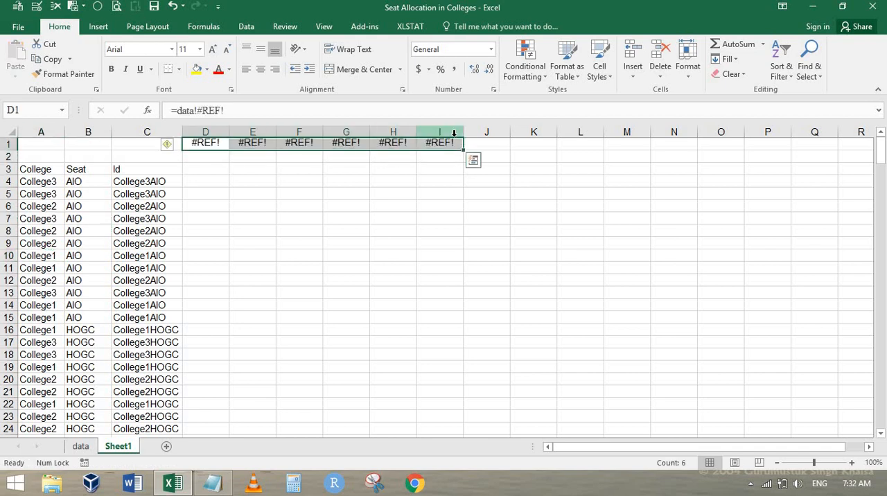
Step: Copy College1 from A10 and paste it as values only into D1:I1
{"action": "right_click", "coordinate": [205, 145]}
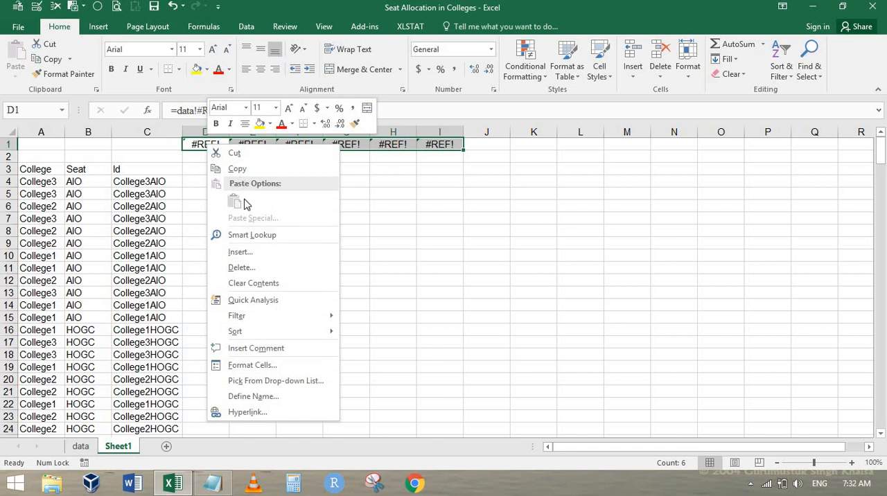
{"action": "left_click", "coordinate": [43, 256]}
{"action": "left_click", "coordinate": [42, 256]}
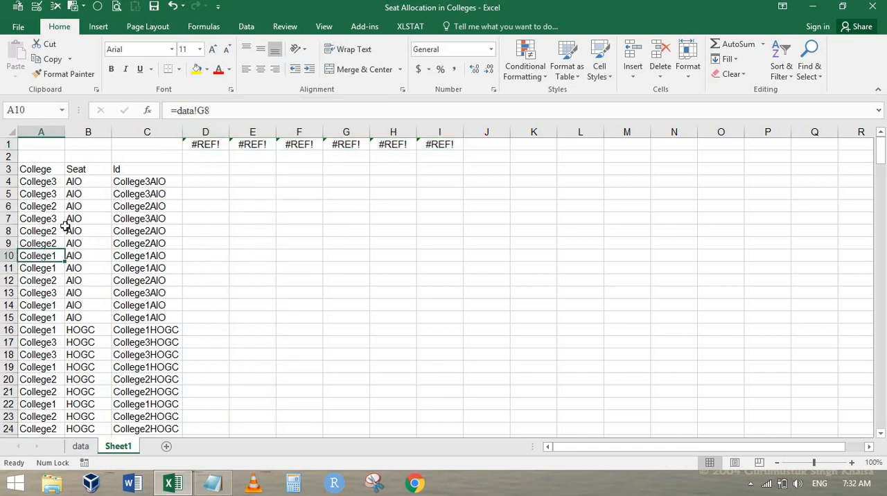
{"action": "right_click", "coordinate": [53, 256]}
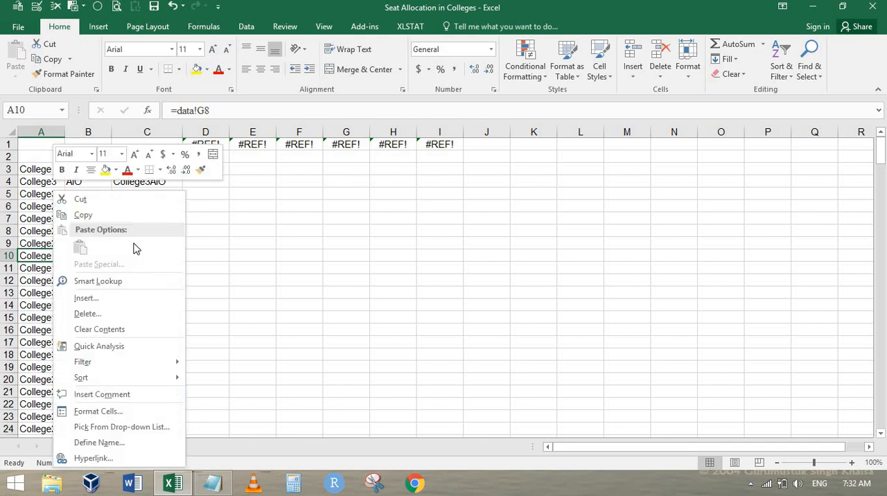
{"action": "left_click", "coordinate": [113, 217]}
{"action": "left_click_drag", "start_coordinate": [205, 144], "coordinate": [443, 145]}
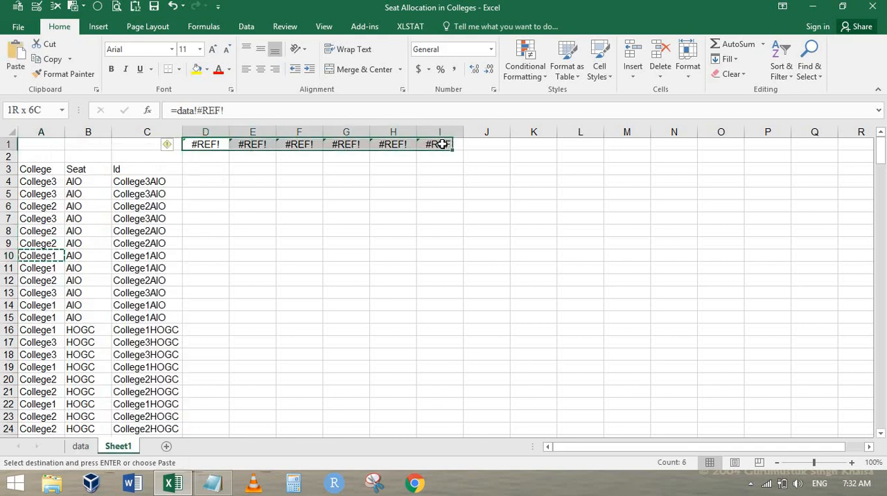
{"action": "right_click", "coordinate": [443, 145]}
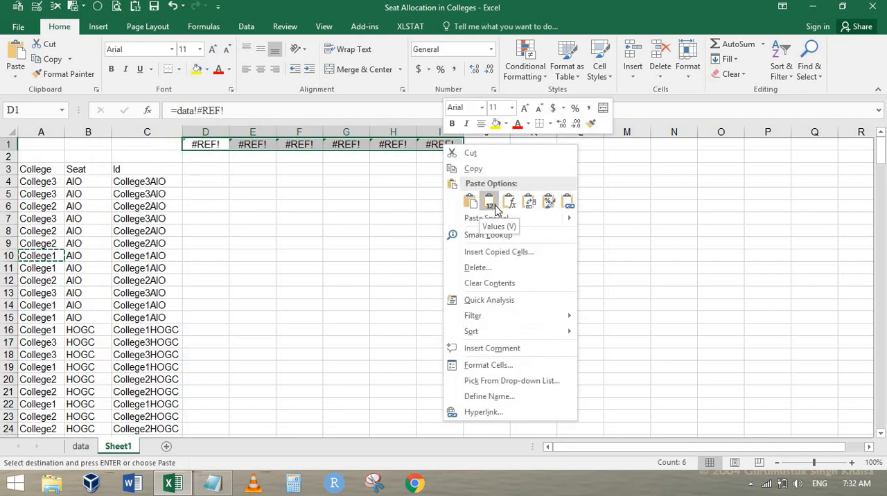
{"action": "left_click", "coordinate": [491, 203]}
Step: Enter the seat categories Aio in D2 and hogc in E2 beneath the College1 headings
{"action": "key", "text": "Down"}
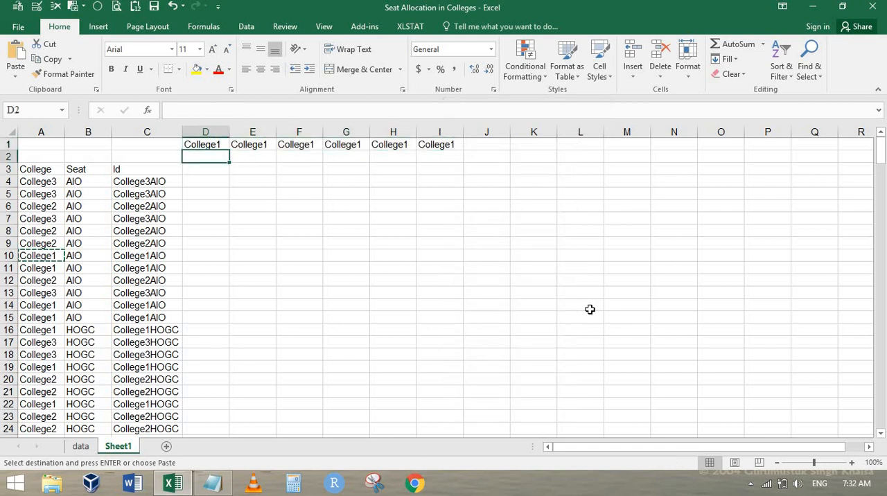
{"action": "type", "text": "Aio"}
{"action": "key", "text": "Tab"}
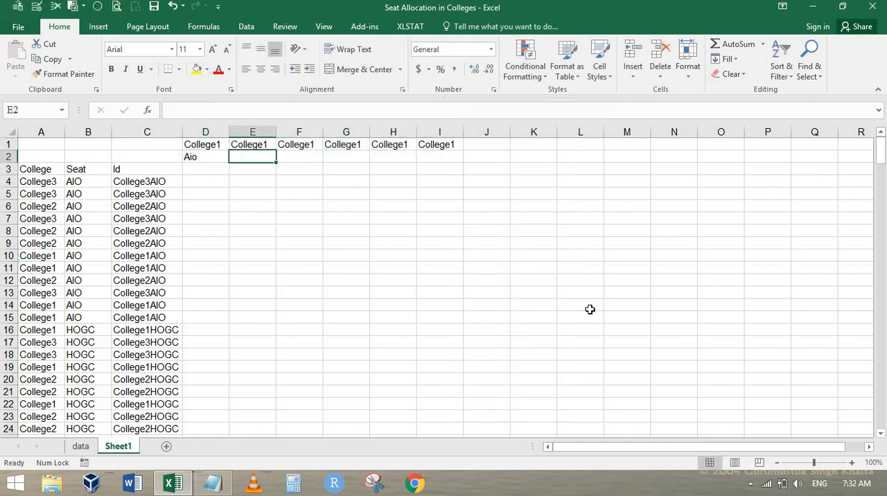
{"action": "type", "text": "hogc"}
{"action": "key", "text": "Tab"}
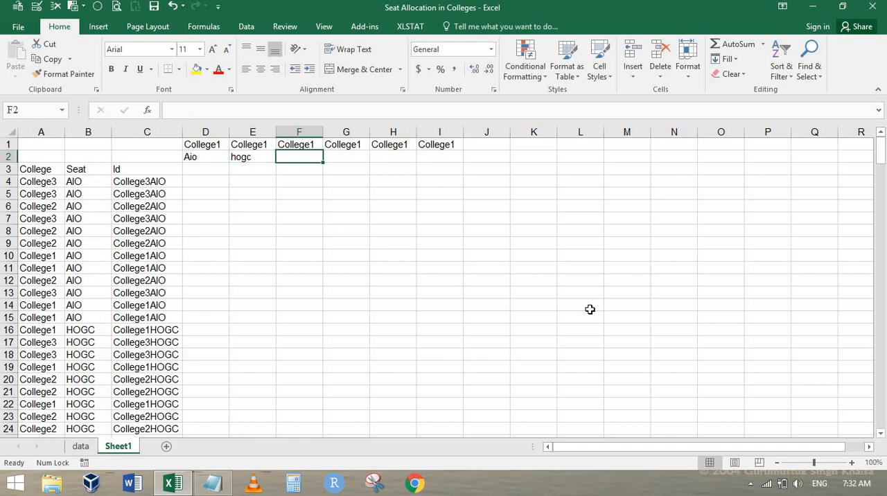
Step: Copy the category list AIO to PH from M2:M8 of the data sheet and paste it transposed from D2 on Sheet1
{"action": "key", "text": "Left"}
{"action": "key", "text": "Left"}
{"action": "key", "text": "Down"}
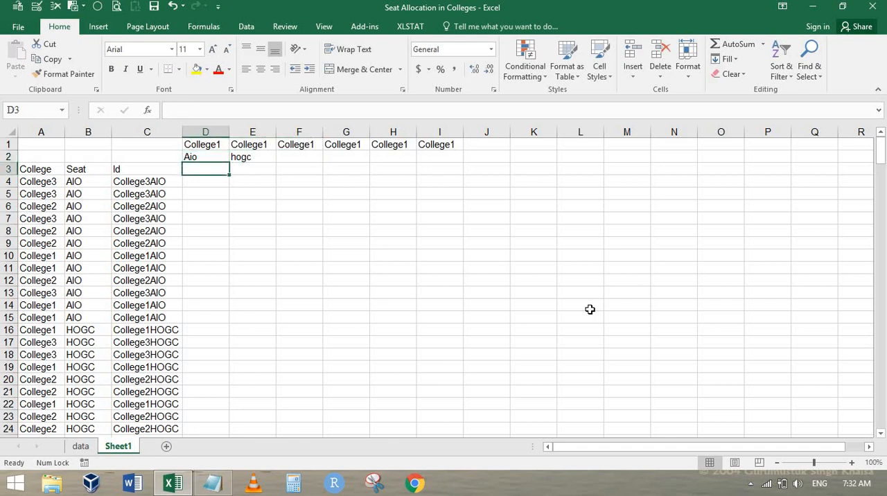
{"action": "key", "text": "Up"}
{"action": "key", "text": "Up"}
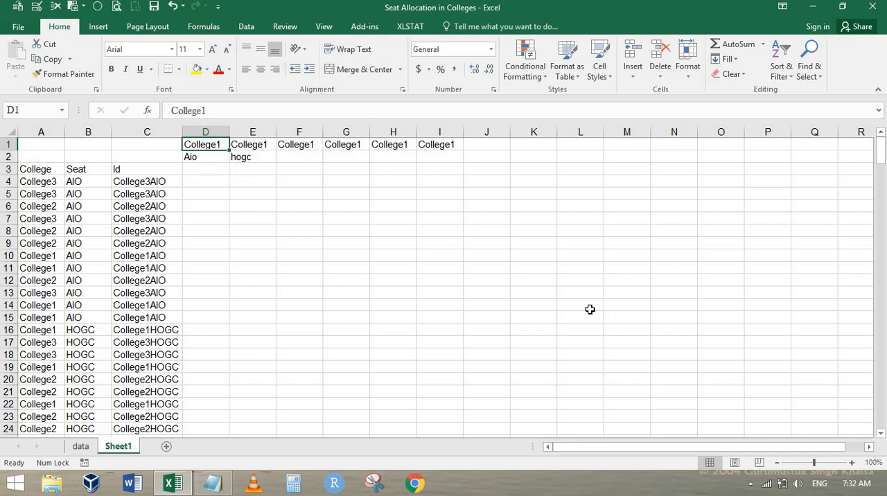
{"action": "key", "text": "Down"}
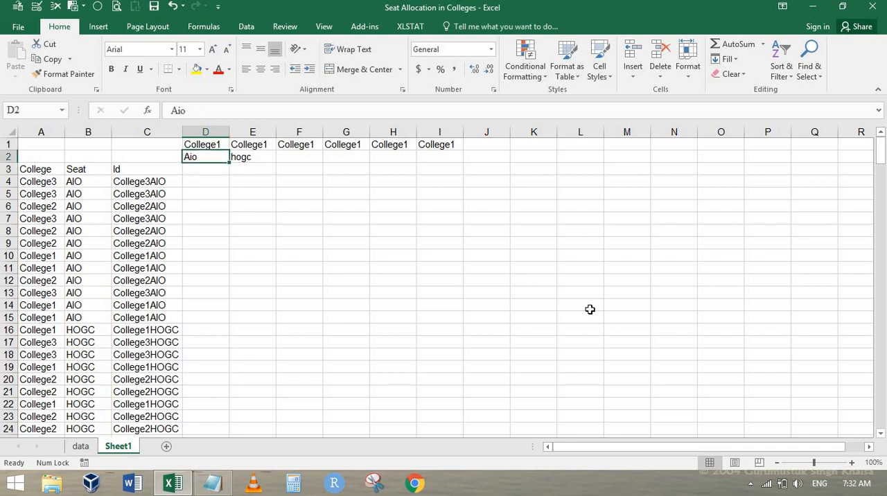
{"action": "key", "text": "ctrl+Page_Up"}
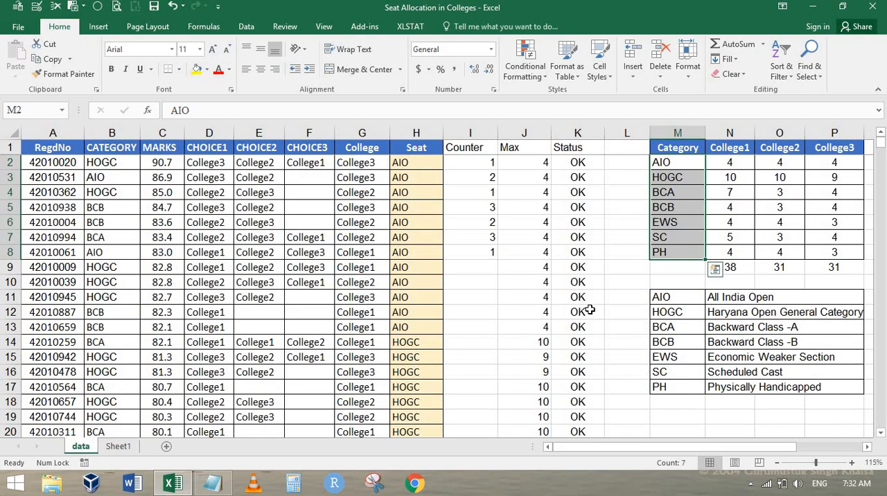
{"action": "key", "text": "ctrl+c"}
{"action": "key", "text": "ctrl+Page_Down"}
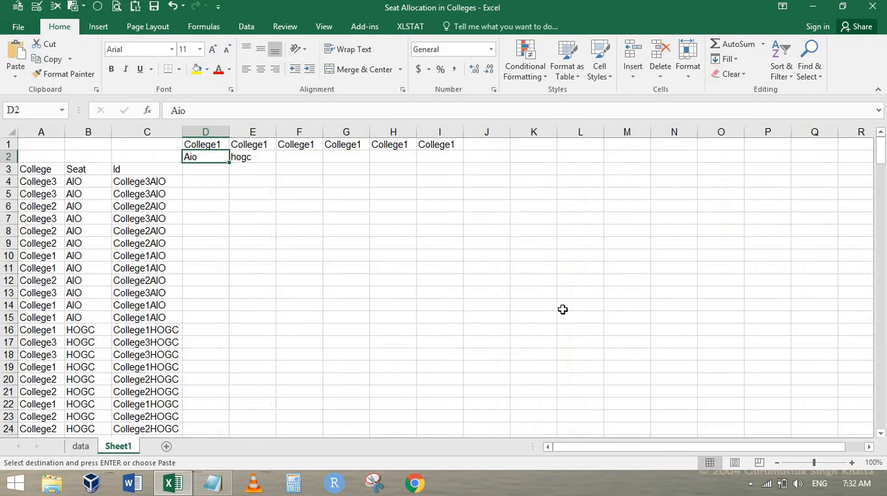
{"action": "right_click", "coordinate": [210, 155]}
{"action": "left_click", "coordinate": [256, 213]}
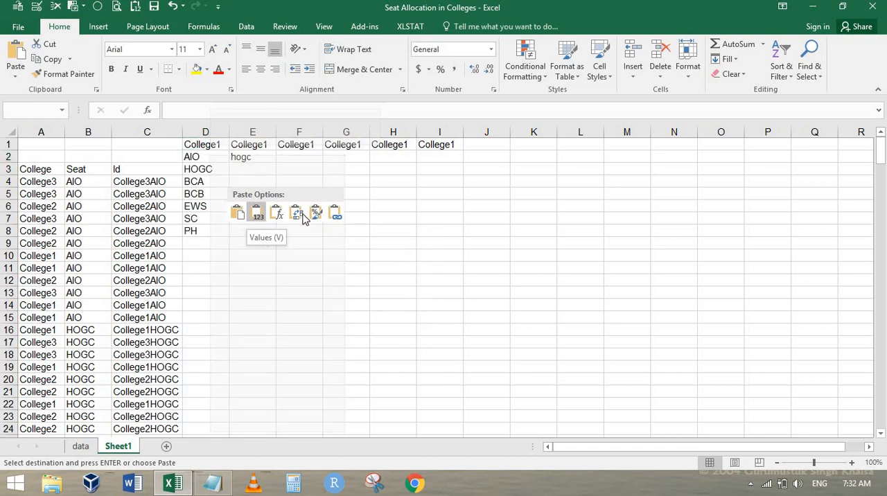
{"action": "left_click", "coordinate": [296, 213]}
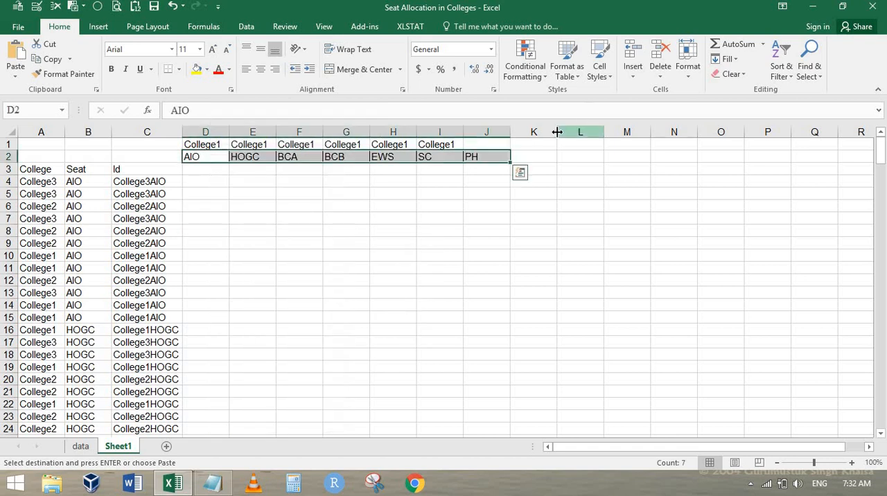
Step: Paste the copied category list transposed two more times along row 2, starting in K2 and in R2
{"action": "right_click", "coordinate": [538, 153]}
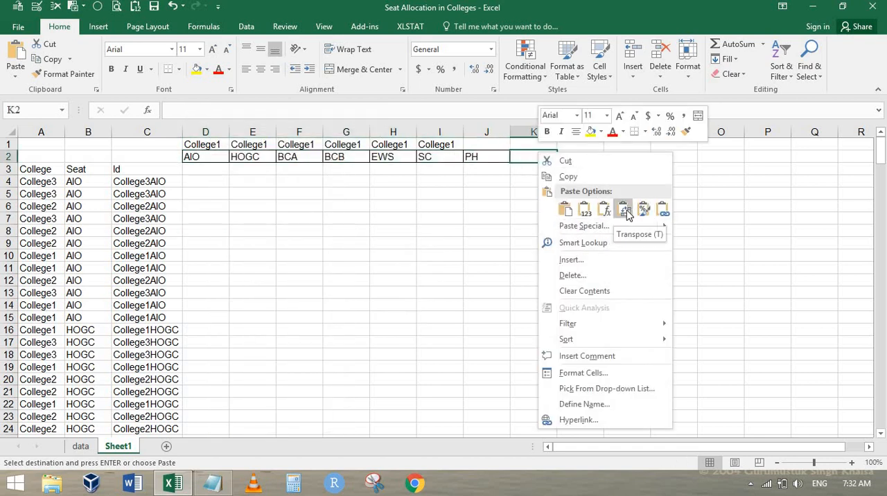
{"action": "left_click", "coordinate": [626, 213]}
{"action": "right_click", "coordinate": [854, 158]}
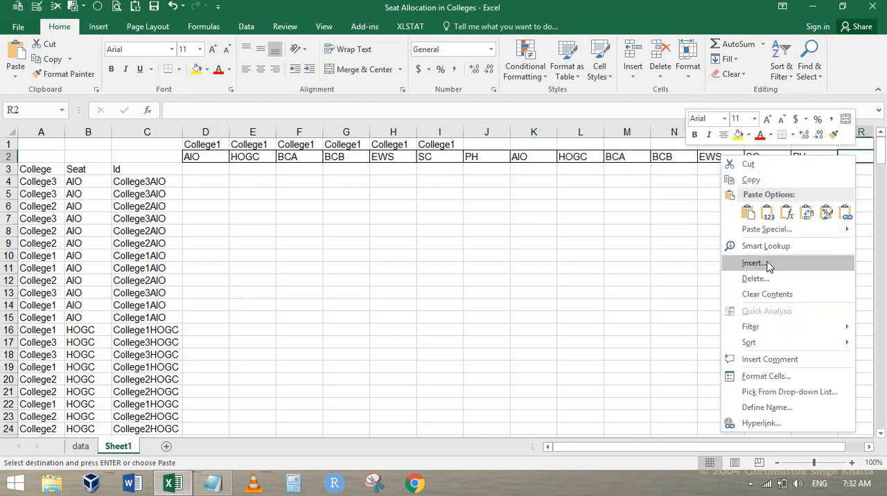
{"action": "left_click", "coordinate": [806, 212]}
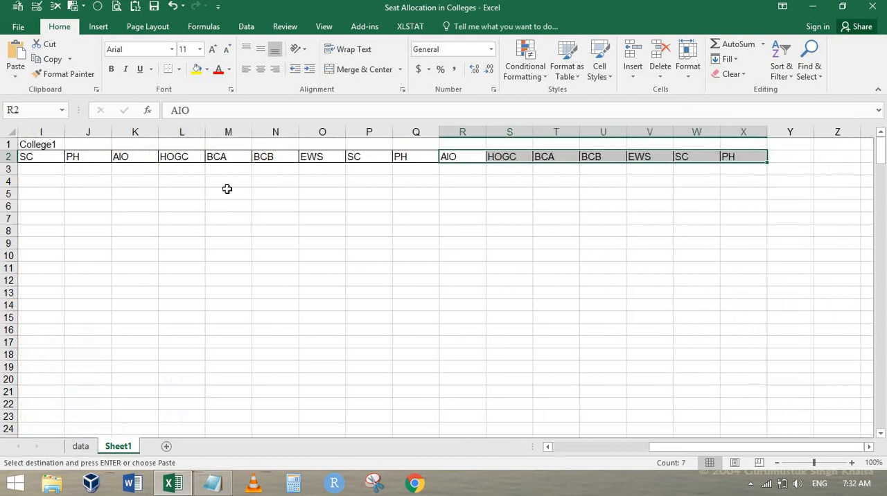
Step: Fill the College1 heading across D1:J1 so it covers all seven categories
{"action": "key", "text": "ctrl+Home"}
{"action": "key", "text": "Right"}
{"action": "key", "text": "Right"}
{"action": "key", "text": "Right"}
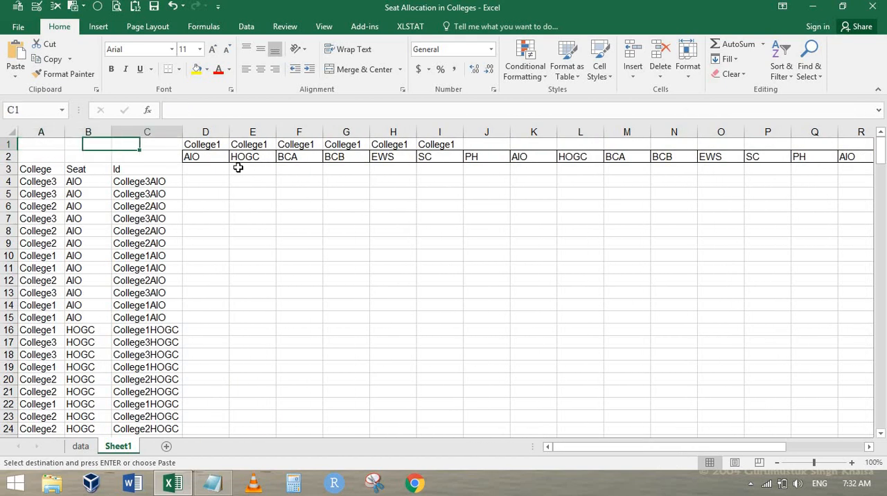
{"action": "key", "text": "shift+Right"}
{"action": "key", "text": "shift+Right"}
{"action": "key", "text": "shift+Right"}
{"action": "key", "text": "shift+Right"}
{"action": "key", "text": "shift+Right"}
{"action": "key", "text": "shift+Right"}
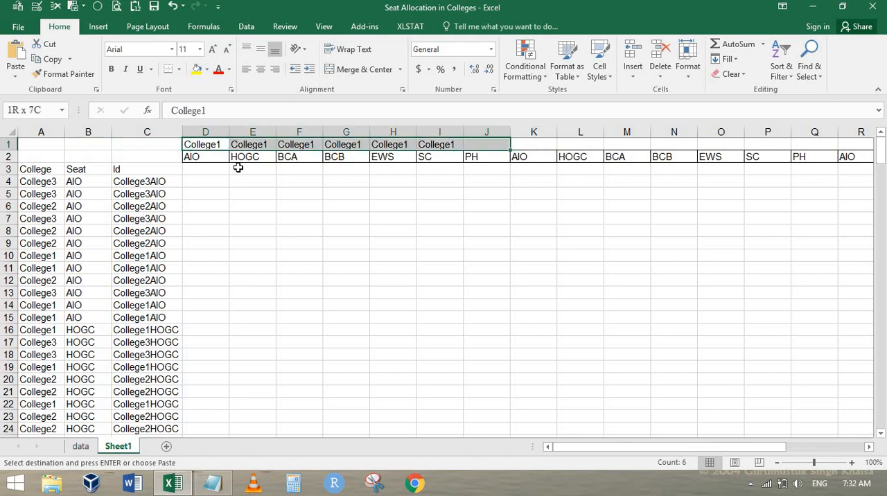
{"action": "key", "text": "Return"}
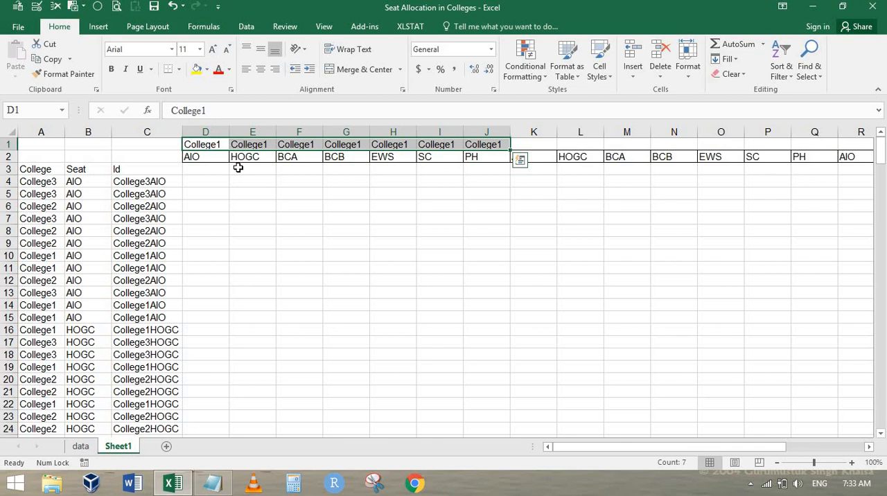
Step: Enter College2 in K1 and fill it across to Q1 above the second set of categories
{"action": "key", "text": "Right"}
{"action": "key", "text": "Right"}
{"action": "key", "text": "Right"}
{"action": "key", "text": "Right"}
{"action": "key", "text": "Right"}
{"action": "key", "text": "Right"}
{"action": "key", "text": "Right"}
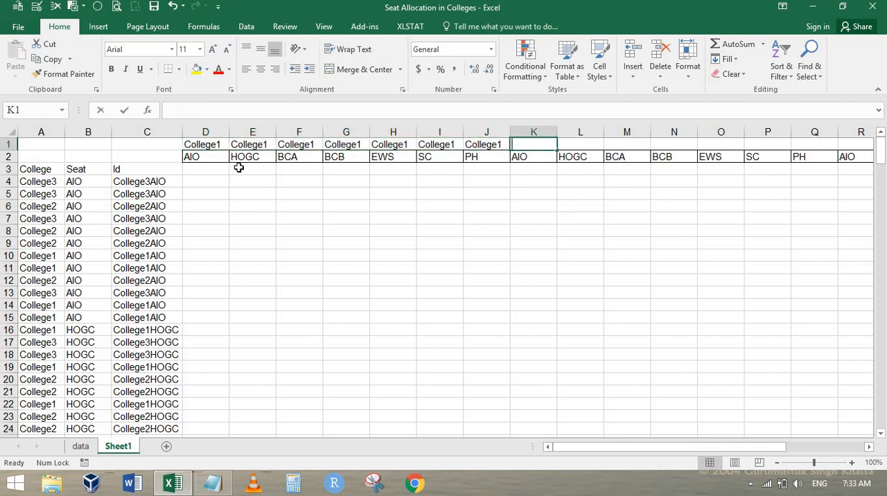
{"action": "type", "text": "College2"}
{"action": "key", "text": "shift+Right"}
{"action": "key", "text": "shift+Right"}
{"action": "key", "text": "shift+Right"}
{"action": "key", "text": "shift+Right"}
{"action": "key", "text": "shift+Right"}
{"action": "key", "text": "shift+Right"}
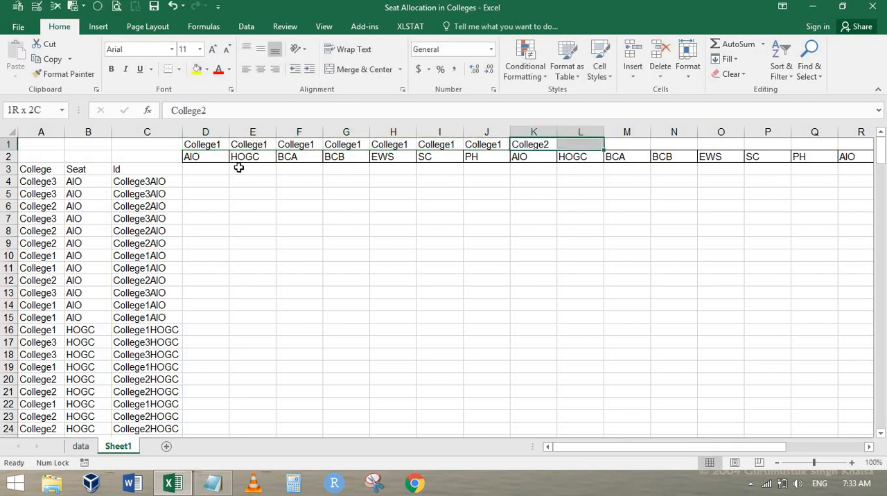
{"action": "key", "text": "ctrl+r"}
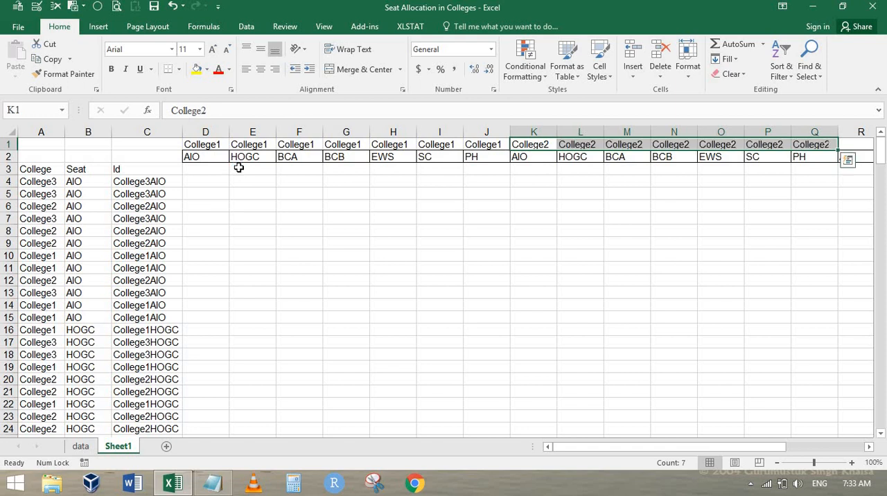
Step: Enter College3 in R1 and fill it across to X1 above the third set of categories
{"action": "key", "text": "Right"}
{"action": "key", "text": "Right"}
{"action": "key", "text": "Right"}
{"action": "key", "text": "Right"}
{"action": "key", "text": "Right"}
{"action": "key", "text": "Right"}
{"action": "key", "text": "Right"}
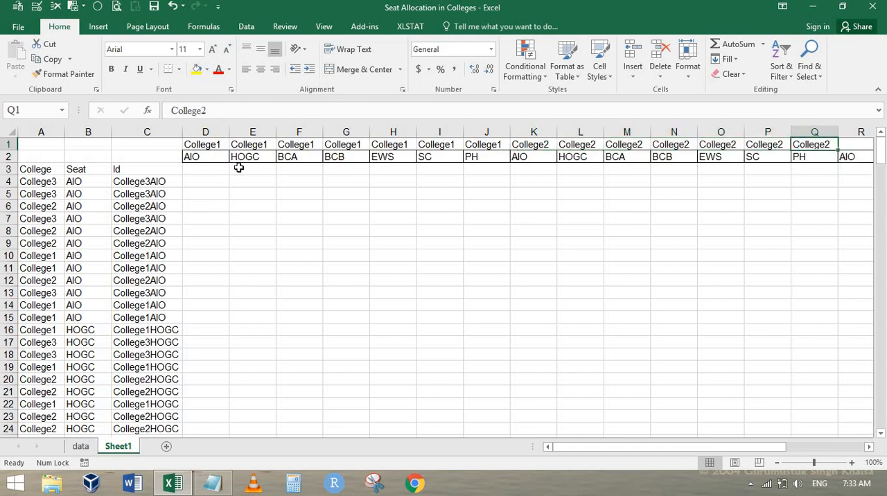
{"action": "type", "text": "College3"}
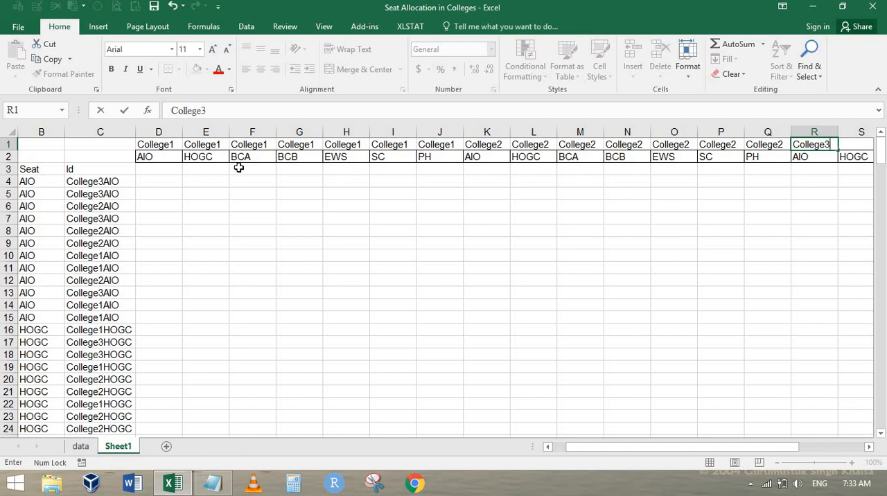
{"action": "key", "text": "ctrl+Return"}
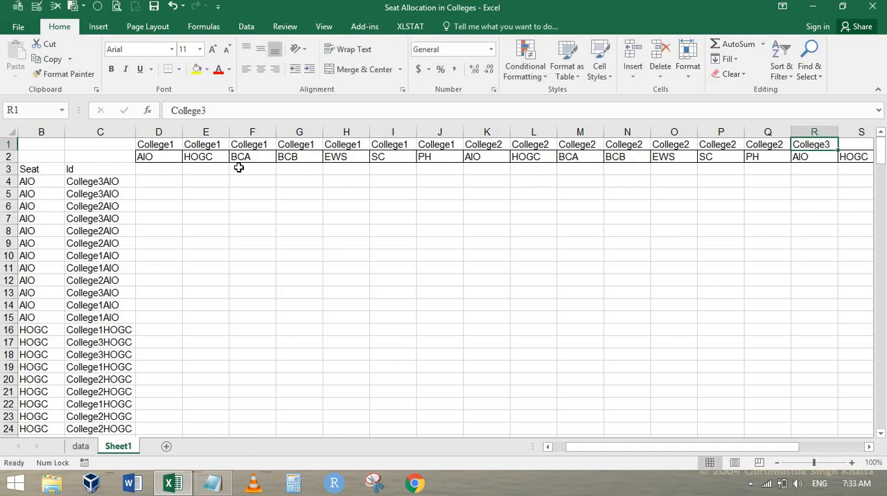
{"action": "key", "text": "shift+Right"}
{"action": "key", "text": "shift+Right"}
{"action": "key", "text": "shift+Right"}
{"action": "key", "text": "shift+Right"}
{"action": "key", "text": "shift+Right"}
{"action": "key", "text": "shift+Right"}
{"action": "key", "text": "shift+Right"}
{"action": "key", "text": "shift+Left"}
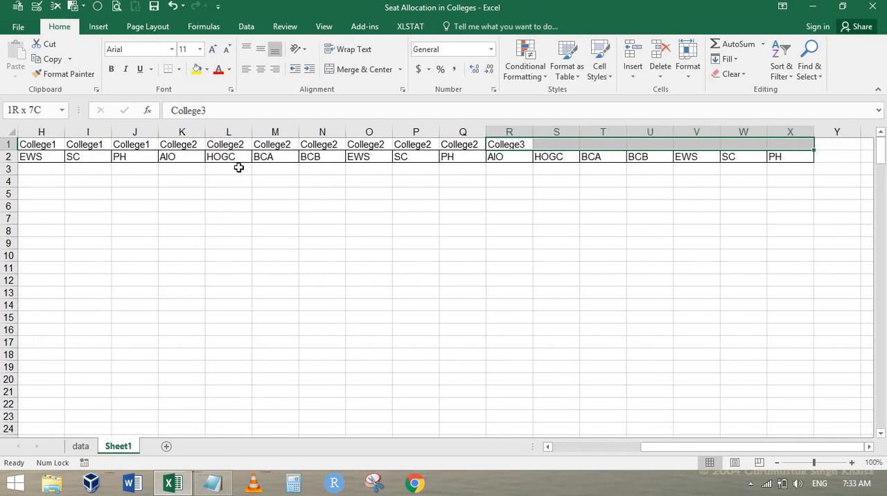
{"action": "key", "text": "ctrl+r"}
Step: Enter the formula =D1&D2 in D3 to join the college and category headings into an Id
{"action": "key", "text": "ctrl+Home"}
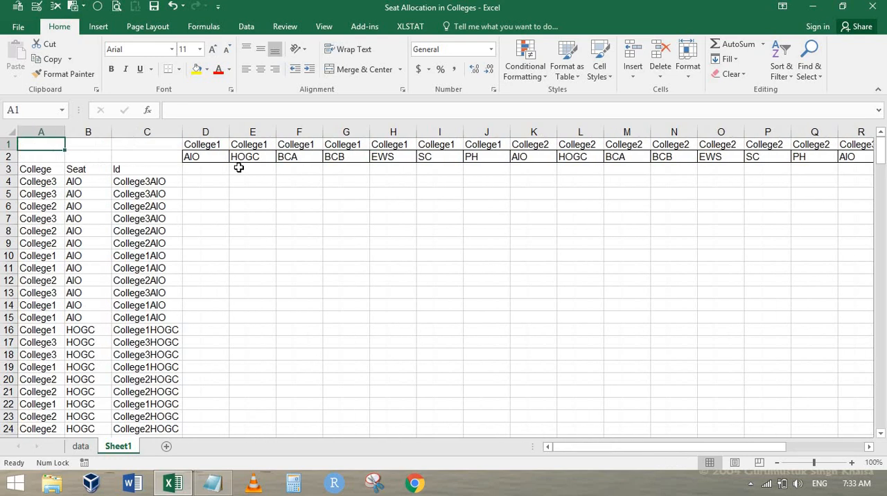
{"action": "key", "text": "Right"}
{"action": "key", "text": "Right"}
{"action": "key", "text": "Right"}
{"action": "key", "text": "Down"}
{"action": "key", "text": "Down"}
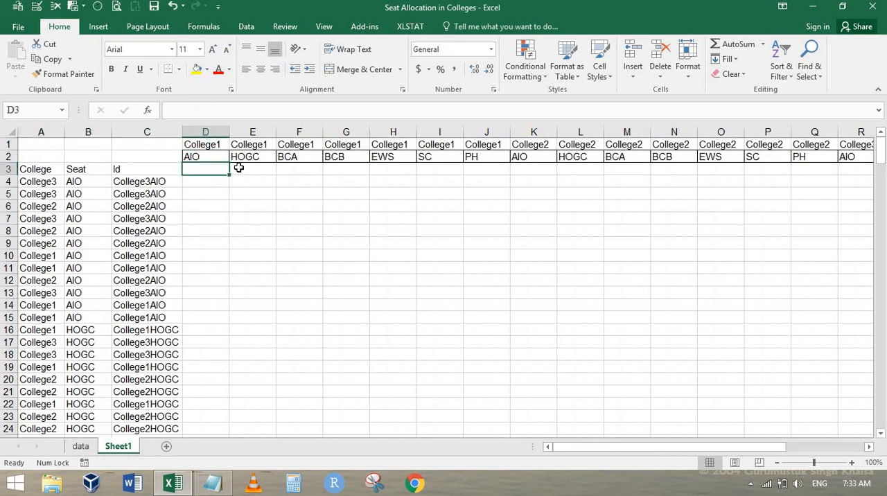
{"action": "type", "text": "="}
{"action": "key", "text": "Up"}
{"action": "key", "text": "Up"}
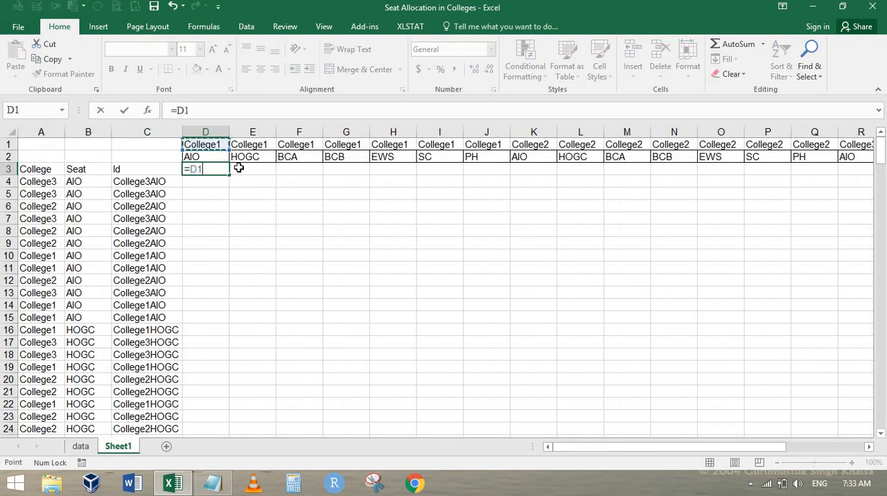
{"action": "type", "text": "&"}
{"action": "key", "text": "Up"}
{"action": "key", "text": "ctrl+Return"}
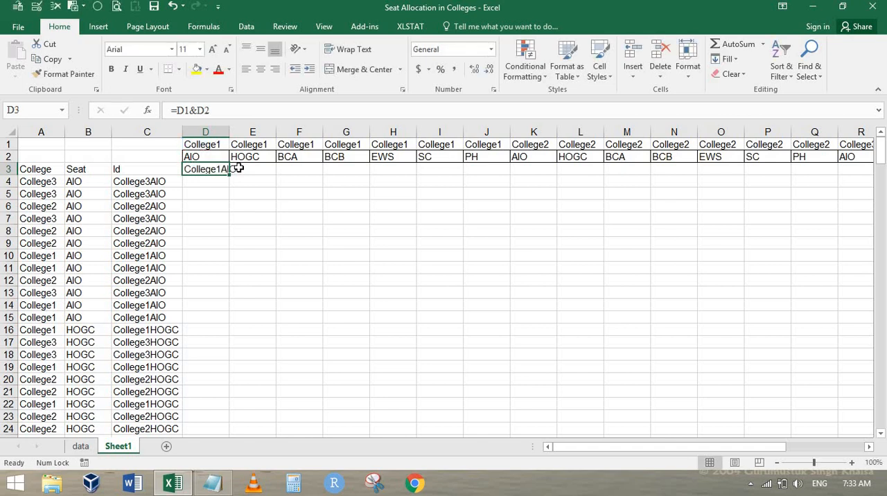
Step: Fill the D3 Id formula across row 3 beneath all the college and category headings
{"action": "key", "text": "shift+Right"}
{"action": "key", "text": "shift+Right"}
{"action": "key", "text": "shift+Right"}
{"action": "key", "text": "shift+Right"}
{"action": "key", "text": "shift+Right"}
{"action": "key", "text": "shift+Right"}
{"action": "key", "text": "shift+Right"}
{"action": "key", "text": "shift+Right"}
{"action": "key", "text": "shift+Right"}
{"action": "key", "text": "shift+Right"}
{"action": "key", "text": "shift+Right"}
{"action": "key", "text": "shift+Right"}
{"action": "key", "text": "shift+Right"}
{"action": "key", "text": "shift+Right"}
{"action": "key", "text": "shift+Right"}
{"action": "key", "text": "shift+Right"}
{"action": "key", "text": "shift+Right"}
{"action": "key", "text": "shift+Right"}
{"action": "key", "text": "shift+Right"}
{"action": "key", "text": "shift+Right"}
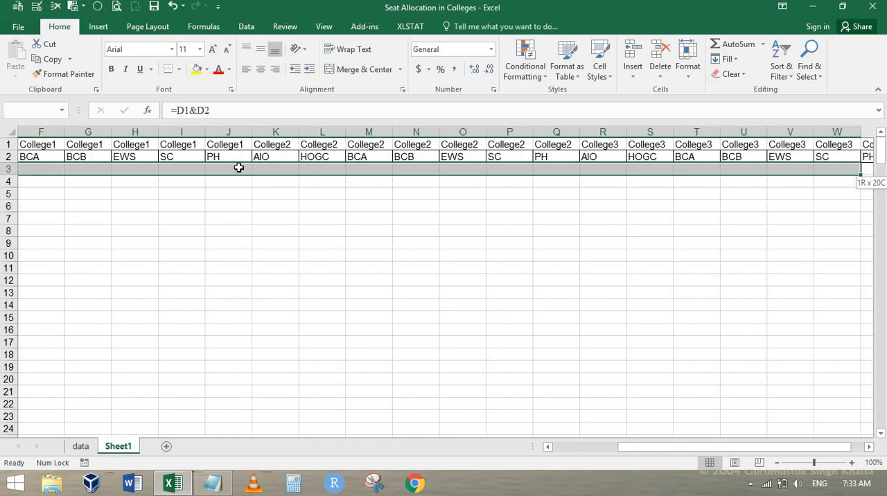
{"action": "key", "text": "ctrl+r"}
{"action": "key", "text": "Home"}
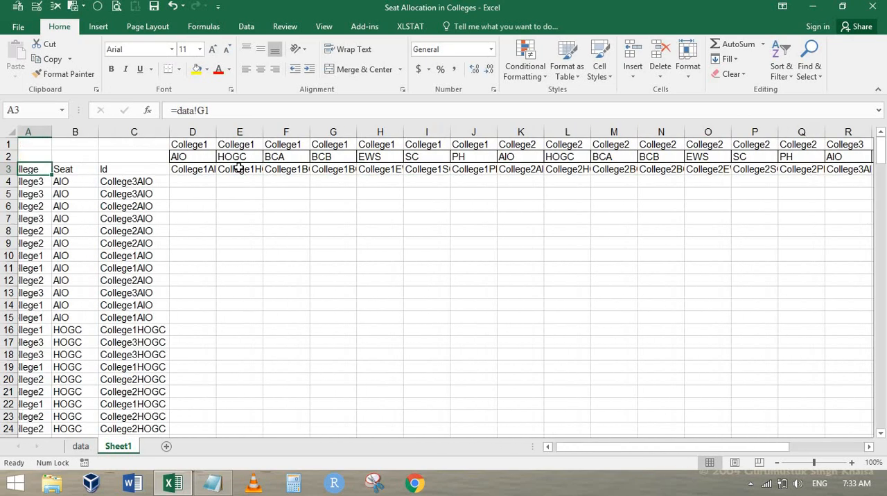
Step: Enter the formula =COUNTIF(C4:C4,D3) in D4 to count the first row's Id against the heading Id
{"action": "key", "text": "Right"}
{"action": "key", "text": "Down"}
{"action": "key", "text": "Right"}
{"action": "key", "text": "Right"}
{"action": "key", "text": "Up"}
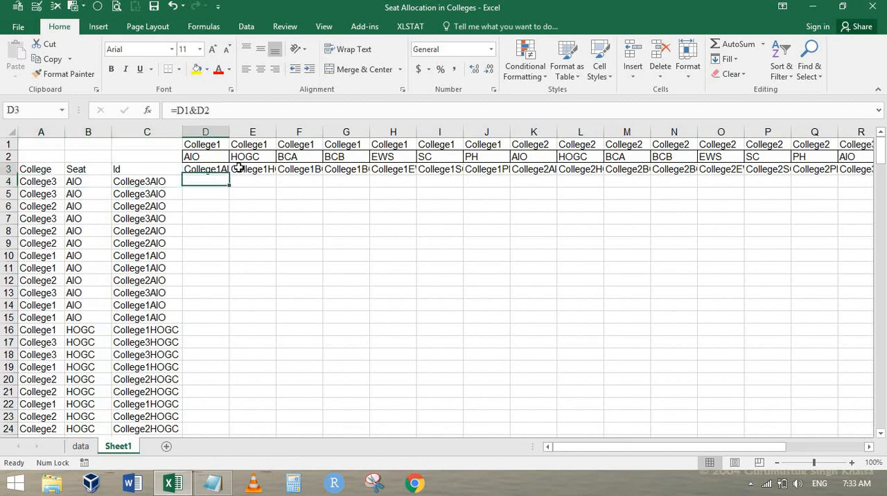
{"action": "key", "text": "Down"}
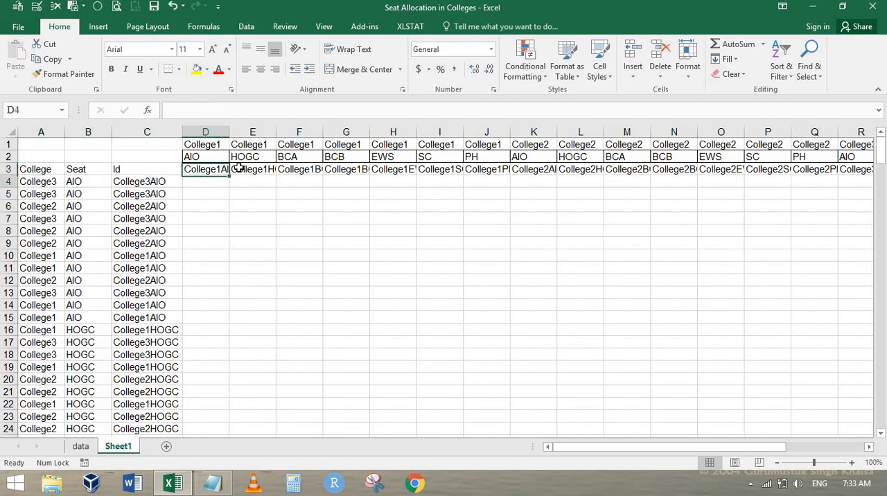
{"action": "key", "text": "Left"}
{"action": "key", "text": "Right"}
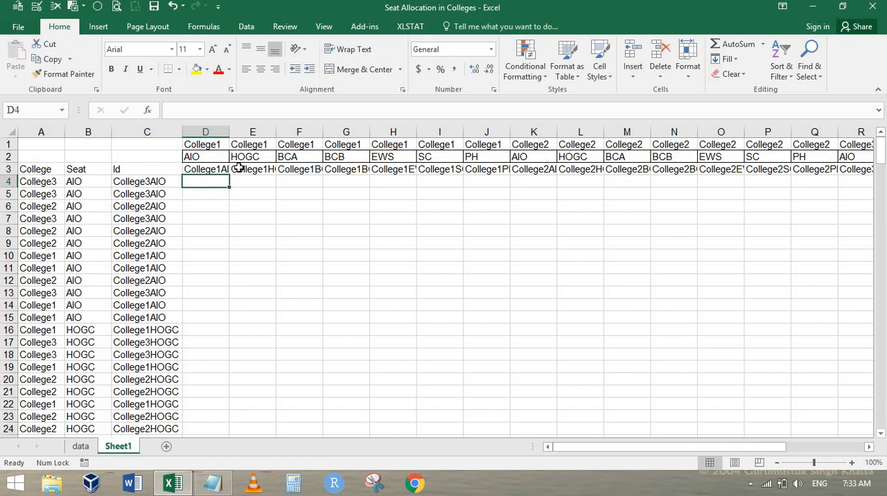
{"action": "type", "text": "=count"}
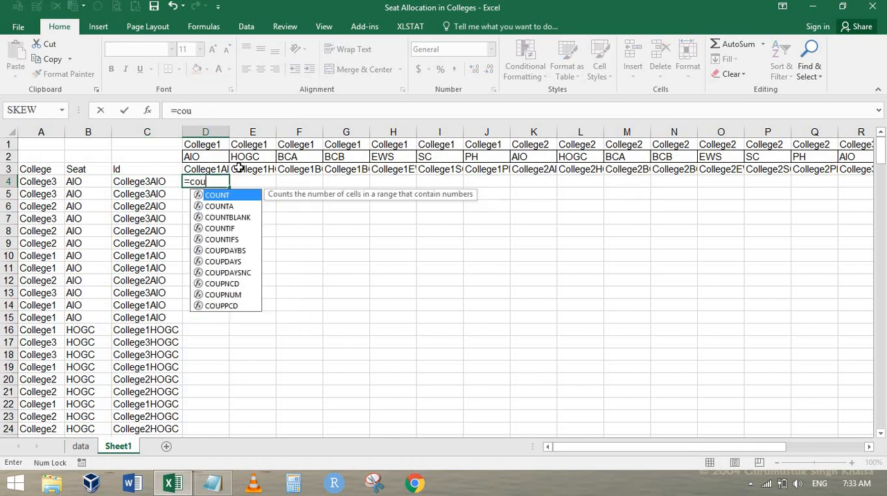
{"action": "key", "text": "Down"}
{"action": "key", "text": "Down"}
{"action": "key", "text": "Down"}
{"action": "key", "text": "Tab"}
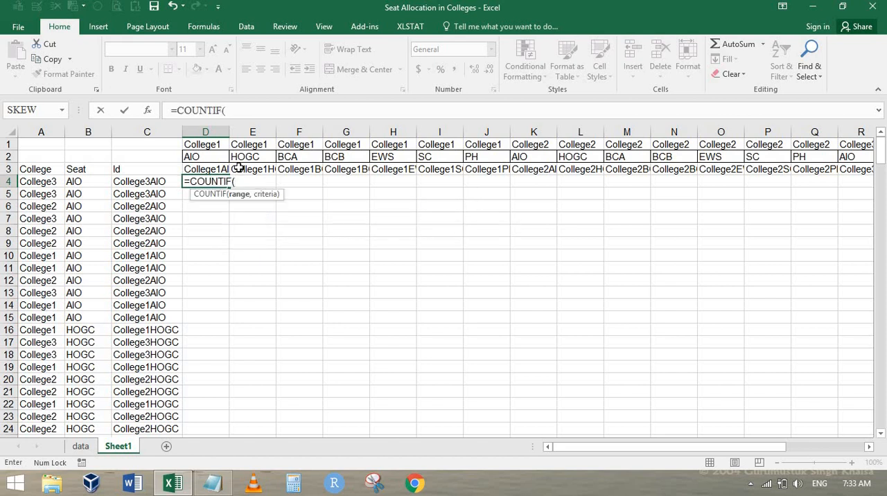
{"action": "key", "text": "Left"}
{"action": "key", "text": "F8"}
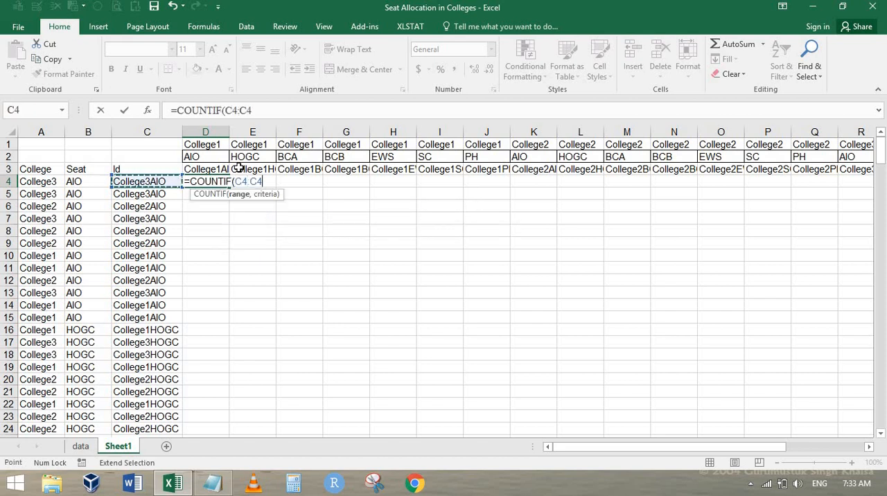
{"action": "type", "text": ","}
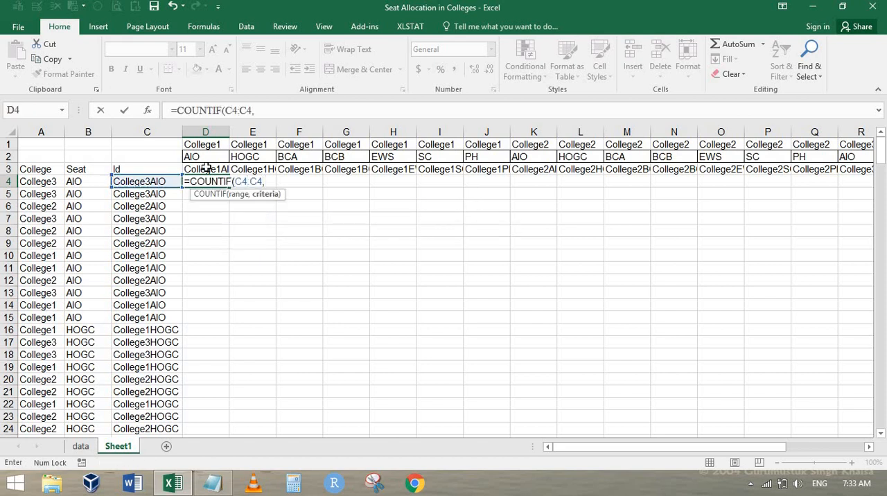
{"action": "left_click", "coordinate": [206, 167]}
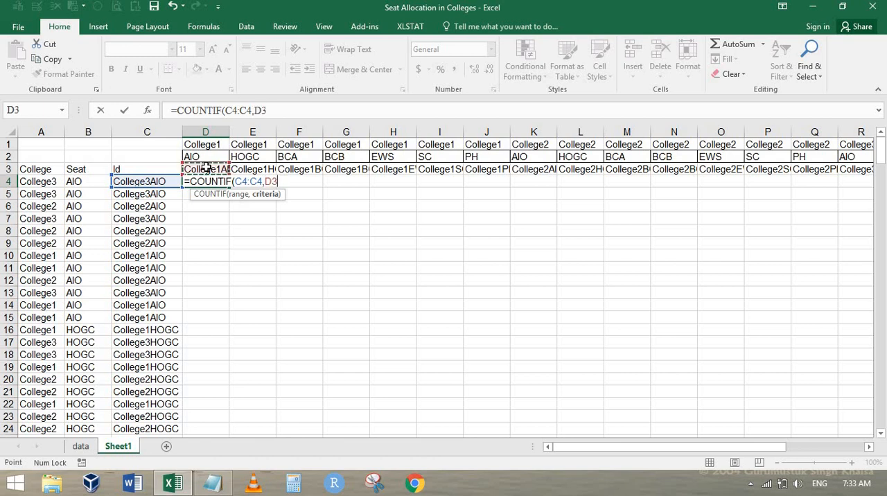
{"action": "type", "text": ")"}
{"action": "key", "text": "ctrl+Return"}
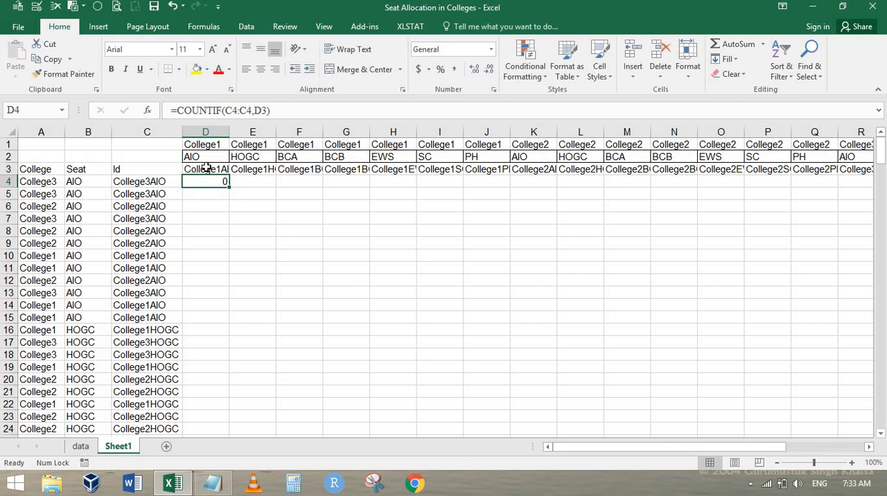
Step: Anchor the counted range in D4's COUNTIF formula as $C$4:C$4
{"action": "key", "text": "F2"}
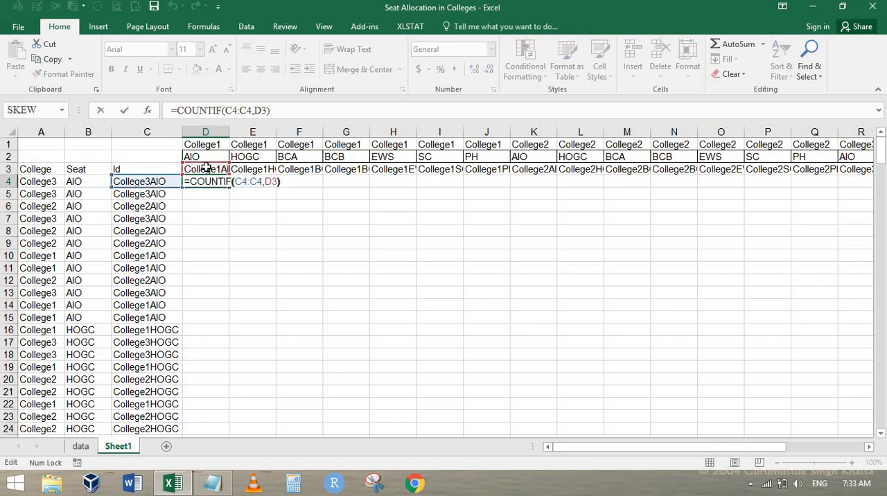
{"action": "key", "text": "Left"}
{"action": "key", "text": "Left"}
{"action": "key", "text": "Left"}
{"action": "key", "text": "Left"}
{"action": "key", "text": "Left"}
{"action": "key", "text": "Left"}
{"action": "key", "text": "Left"}
{"action": "key", "text": "Left"}
{"action": "key", "text": "Left"}
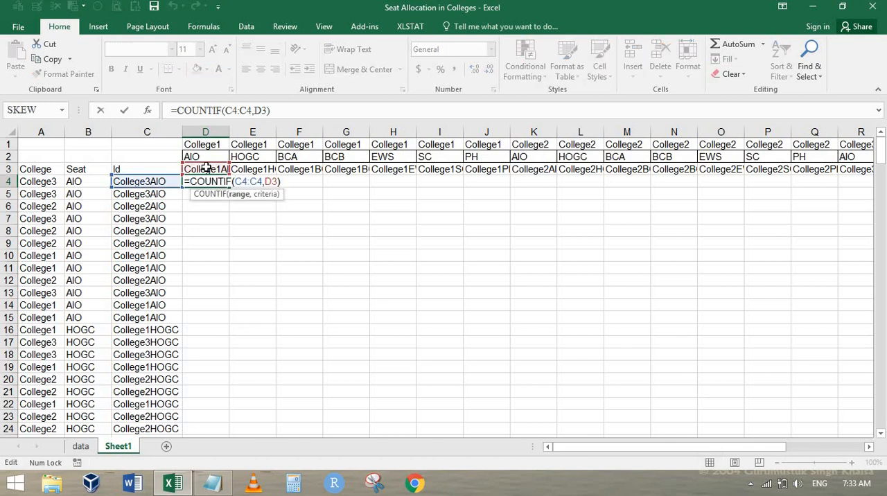
{"action": "key", "text": "F4"}
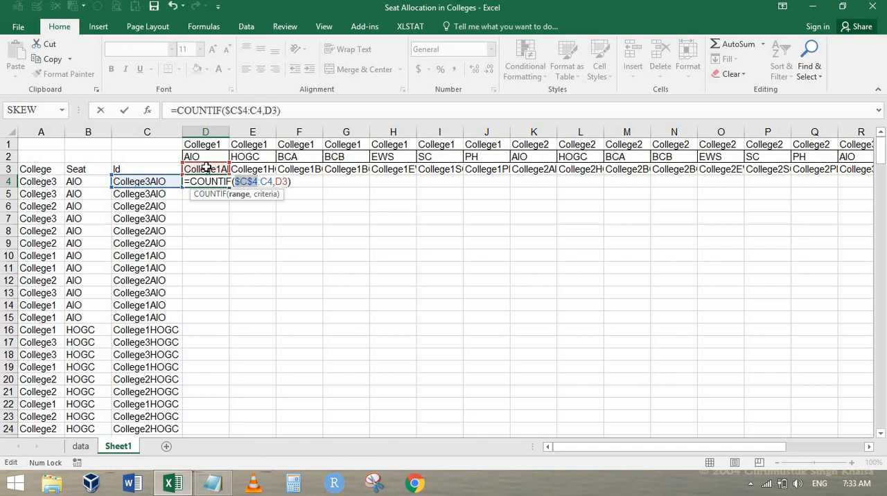
{"action": "key", "text": "Left"}
{"action": "key", "text": "BackSpace"}
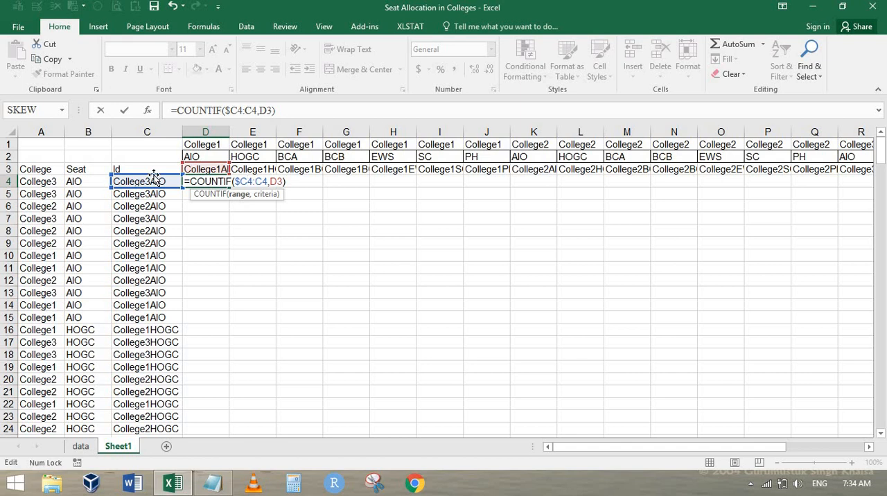
{"action": "key", "text": "F4"}
{"action": "key", "text": "F4"}
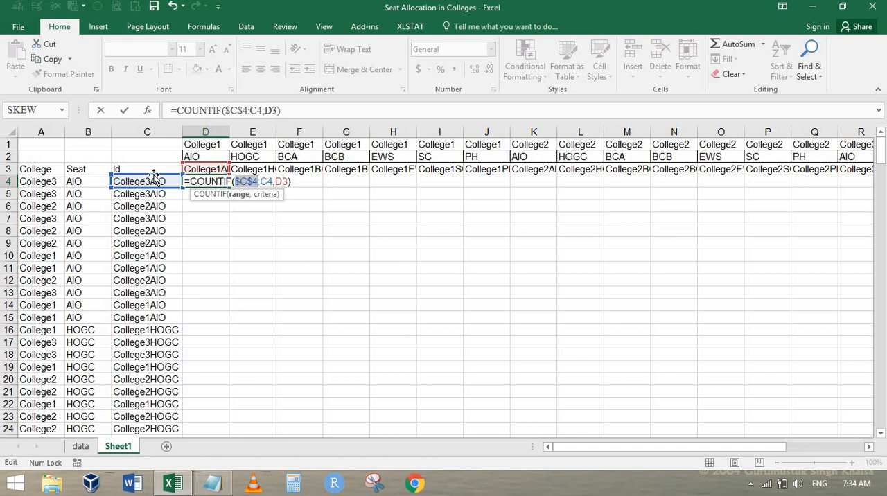
{"action": "key", "text": "Right"}
{"action": "type", "text": "$"}
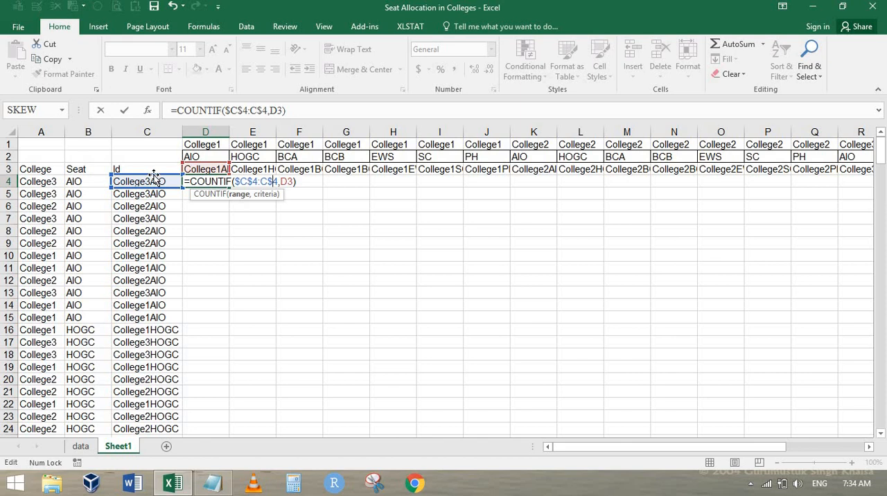
Step: Anchor the criterion row in D4, making the formula =COUNTIF($C$4:C$4,D$3)
{"action": "key", "text": "Right"}
{"action": "key", "text": "Right"}
{"action": "key", "text": "Right"}
{"action": "type", "text": "$"}
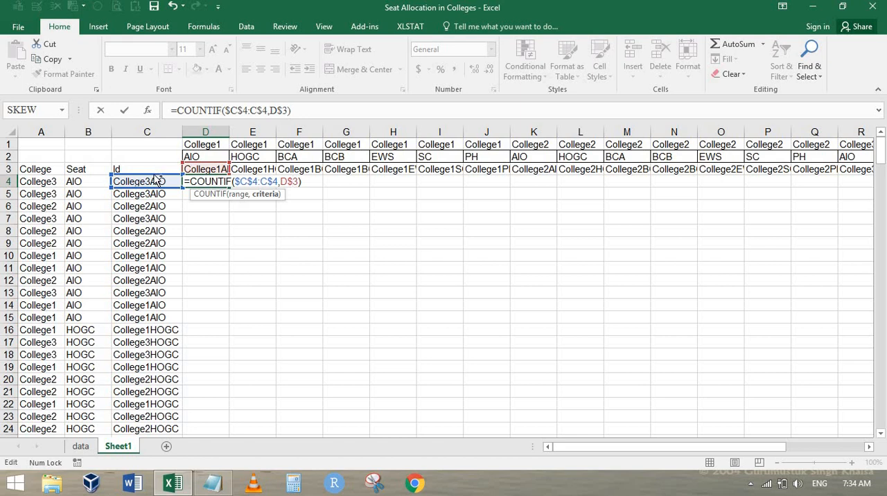
{"action": "key", "text": "ctrl+Return"}
Step: Fill the D4 COUNTIF formula across row 4 to X4 beneath all the heading Ids
{"action": "key", "text": "shift+Right"}
{"action": "key", "text": "shift+Right"}
{"action": "key", "text": "shift+Right"}
{"action": "key", "text": "shift+Right"}
{"action": "key", "text": "shift+Right"}
{"action": "key", "text": "shift+Right"}
{"action": "key", "text": "shift+Right"}
{"action": "key", "text": "shift+Right"}
{"action": "key", "text": "shift+Right"}
{"action": "key", "text": "shift+Right"}
{"action": "key", "text": "shift+Right"}
{"action": "key", "text": "shift+Right"}
{"action": "key", "text": "shift+Right"}
{"action": "key", "text": "shift+Right"}
{"action": "key", "text": "shift+Right"}
{"action": "key", "text": "shift+Right"}
{"action": "key", "text": "shift+Right"}
{"action": "key", "text": "shift+Right"}
{"action": "key", "text": "shift+Right"}
{"action": "key", "text": "shift+Right"}
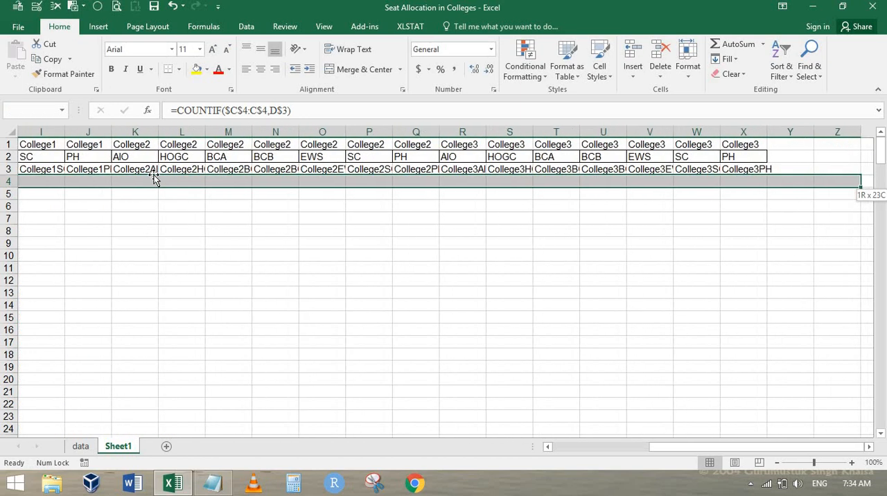
{"action": "key", "text": "ctrl+r"}
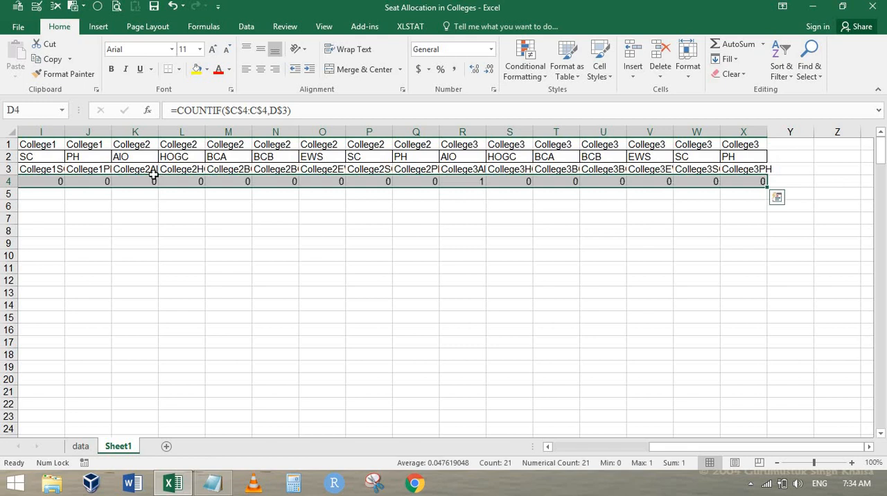
Step: Check the counts and formulas across row 4 against the first row's Id in C4
{"action": "key", "text": "Home"}
{"action": "key", "text": "Right"}
{"action": "key", "text": "Right"}
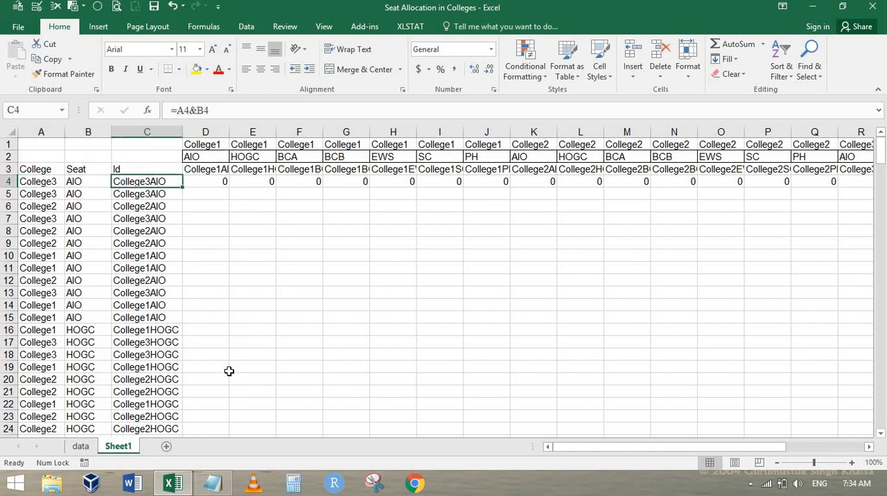
{"action": "key", "text": "Right"}
{"action": "key", "text": "Right"}
{"action": "key", "text": "Right"}
{"action": "key", "text": "Right"}
{"action": "key", "text": "Right"}
{"action": "key", "text": "Right"}
{"action": "key", "text": "Right"}
{"action": "key", "text": "Right"}
{"action": "key", "text": "Right"}
{"action": "key", "text": "Right"}
{"action": "key", "text": "Right"}
{"action": "key", "text": "Right"}
{"action": "key", "text": "Right"}
{"action": "key", "text": "Right"}
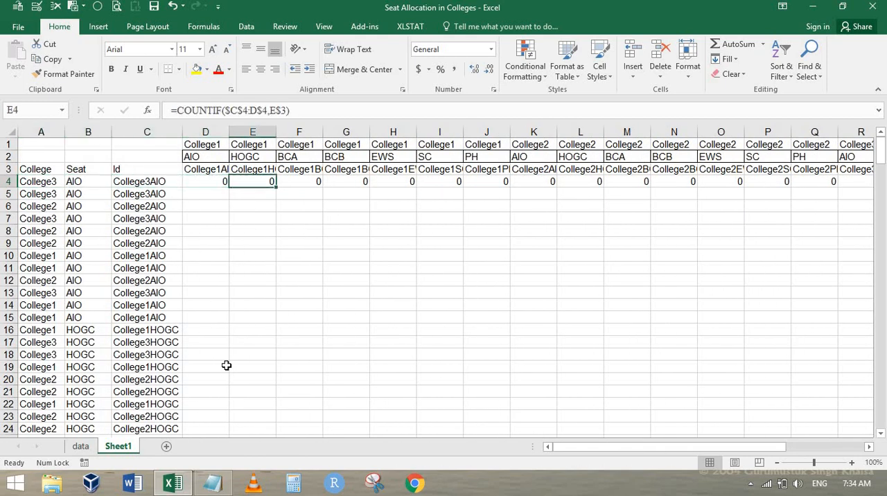
{"action": "key", "text": "Right"}
{"action": "key", "text": "Right"}
{"action": "key", "text": "Right"}
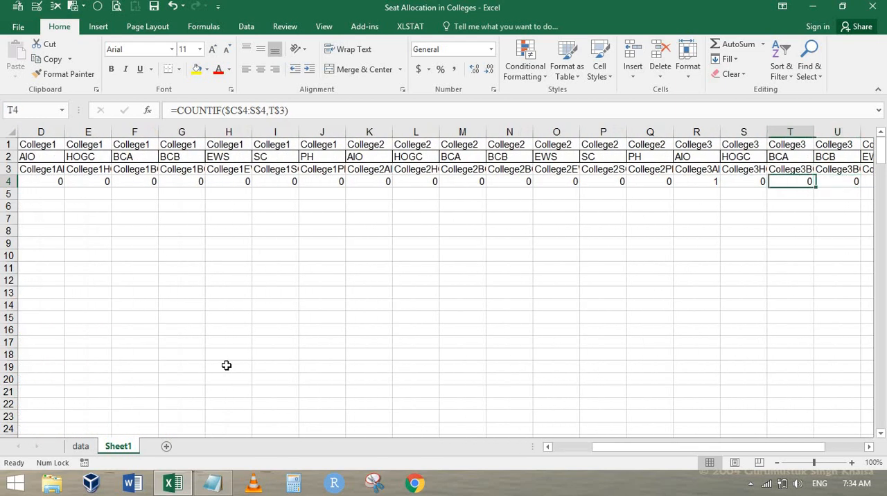
{"action": "key", "text": "Left"}
{"action": "key", "text": "Left"}
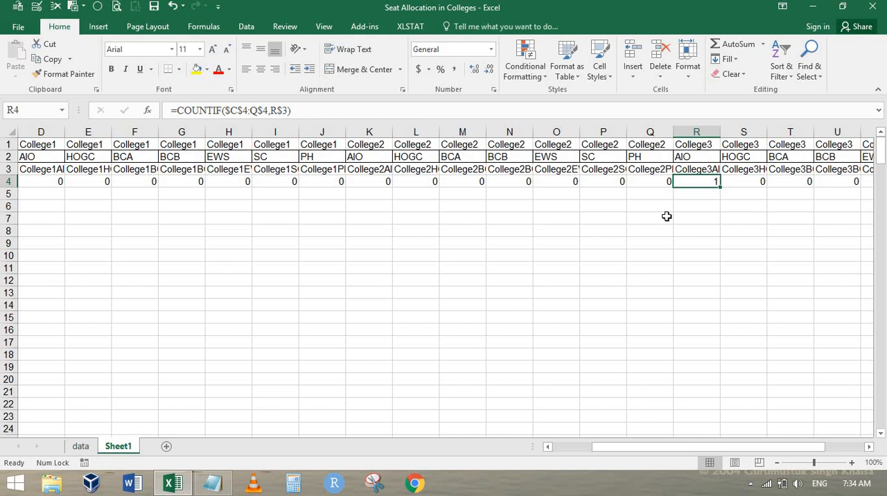
{"action": "key", "text": "Home"}
{"action": "key", "text": "Right"}
{"action": "key", "text": "Right"}
{"action": "key", "text": "Right"}
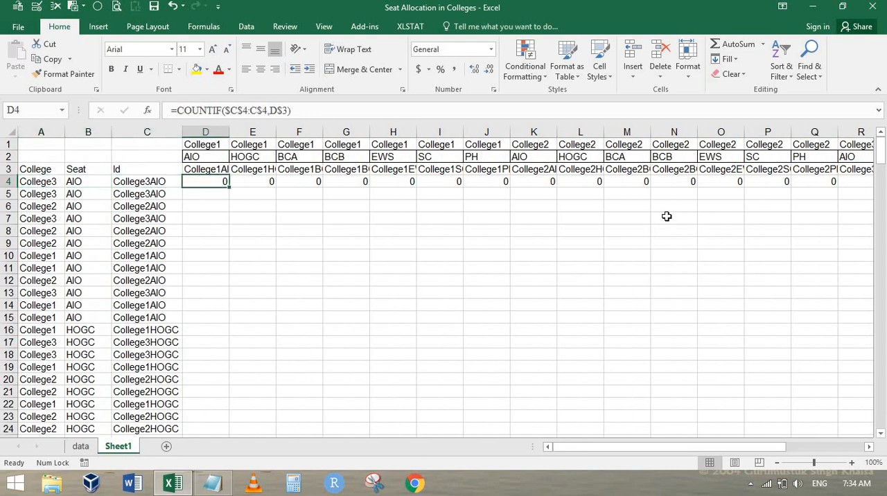
Step: Try to extend the end marker by copying B254 across D254:AD254
{"action": "key", "text": "Left"}
{"action": "key", "text": "Left"}
{"action": "key", "text": "ctrl+Down"}
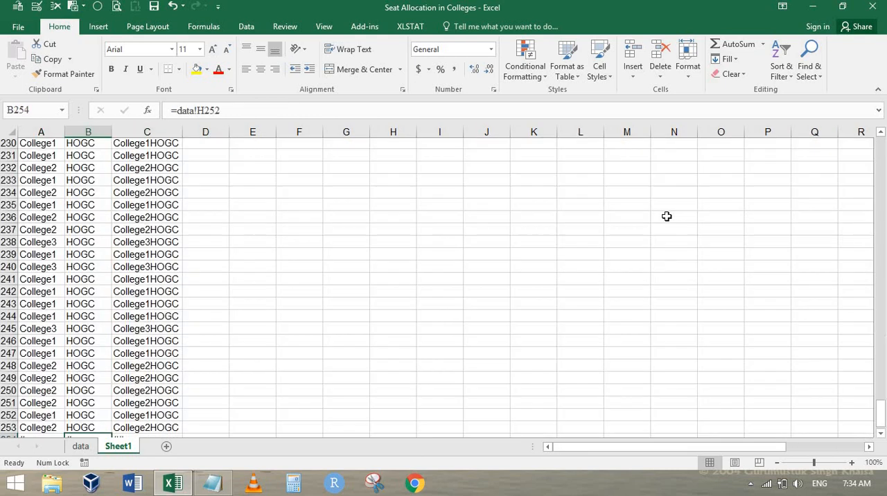
{"action": "key", "text": "Down"}
{"action": "key", "text": "Up"}
{"action": "key", "text": "ctrl+c"}
{"action": "key", "text": "Right"}
{"action": "key", "text": "Right"}
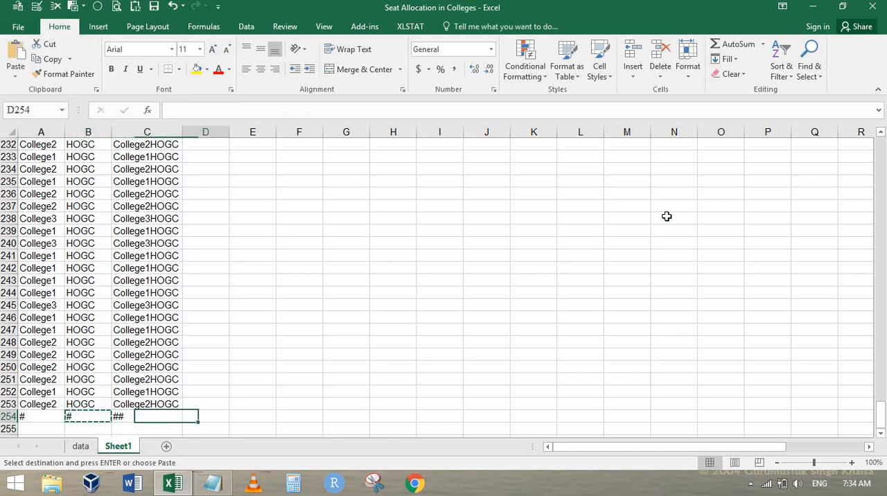
{"action": "key", "text": "shift+Right"}
{"action": "key", "text": "shift+Right"}
{"action": "key", "text": "shift+Right"}
{"action": "key", "text": "shift+Right"}
{"action": "key", "text": "shift+Right"}
{"action": "key", "text": "shift+Right"}
{"action": "key", "text": "shift+Right"}
{"action": "key", "text": "shift+Right"}
{"action": "key", "text": "shift+Right"}
{"action": "key", "text": "shift+Right"}
{"action": "key", "text": "shift+Right"}
{"action": "key", "text": "shift+Right"}
{"action": "key", "text": "shift+Right"}
{"action": "key", "text": "shift+Right"}
{"action": "key", "text": "shift+Right"}
{"action": "key", "text": "shift+Right"}
{"action": "key", "text": "shift+Right"}
{"action": "key", "text": "shift+Right"}
{"action": "key", "text": "shift+Right"}
{"action": "key", "text": "shift+Right"}
{"action": "key", "text": "shift+Right"}
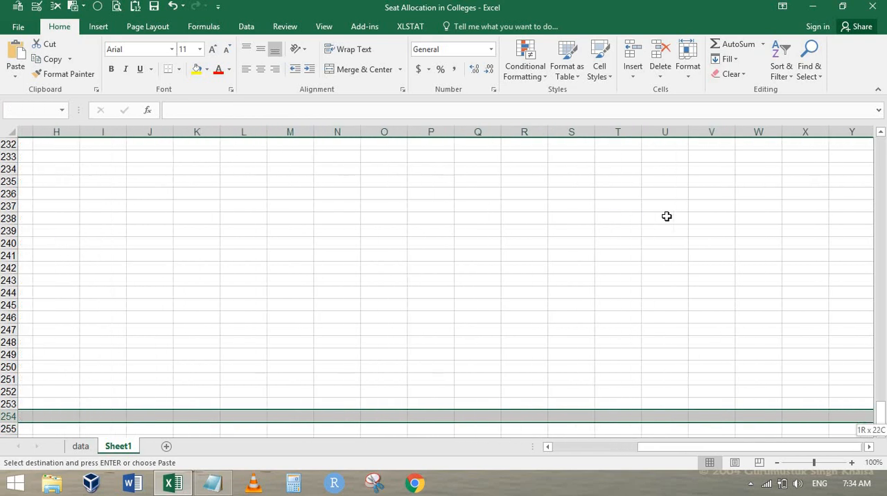
{"action": "key", "text": "shift+Right"}
{"action": "key", "text": "shift+Right"}
{"action": "key", "text": "shift+Right"}
{"action": "key", "text": "Return"}
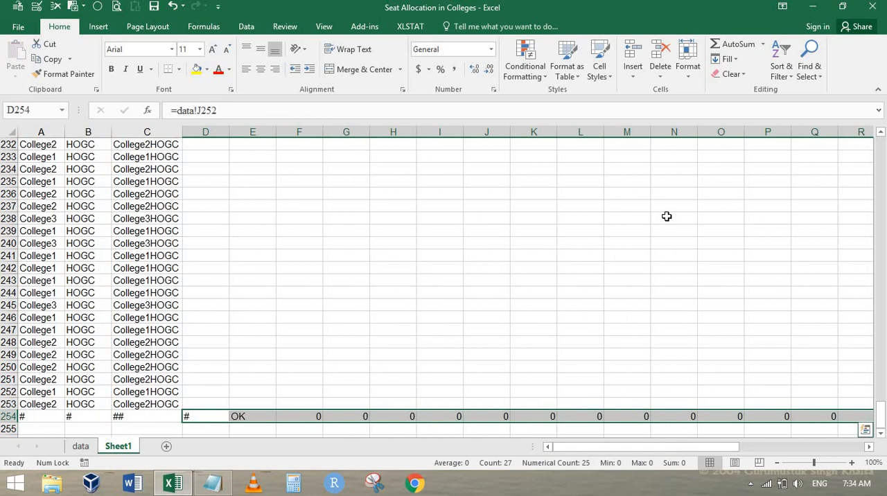
Step: Copy the plain # marker from A254 across row 254 to AD254
{"action": "key", "text": "Left"}
{"action": "key", "text": "Left"}
{"action": "key", "text": "Left"}
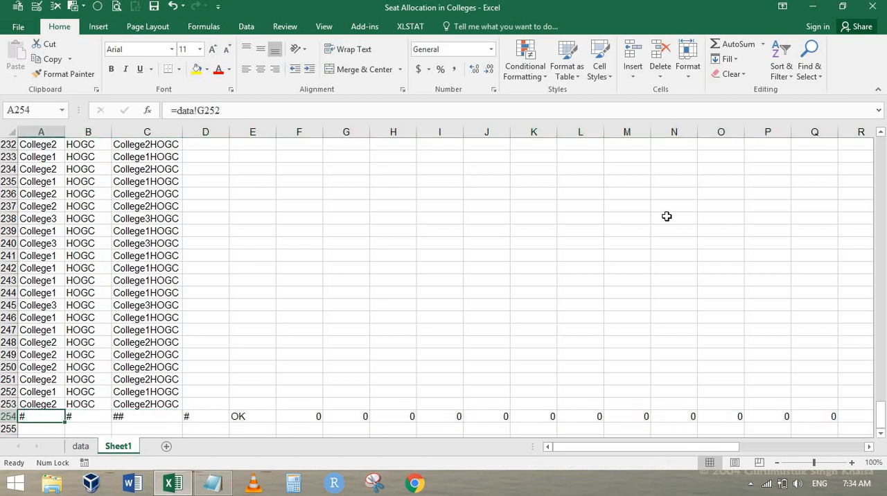
{"action": "key", "text": "ctrl+shift+Right"}
{"action": "key", "text": "ctrl+c"}
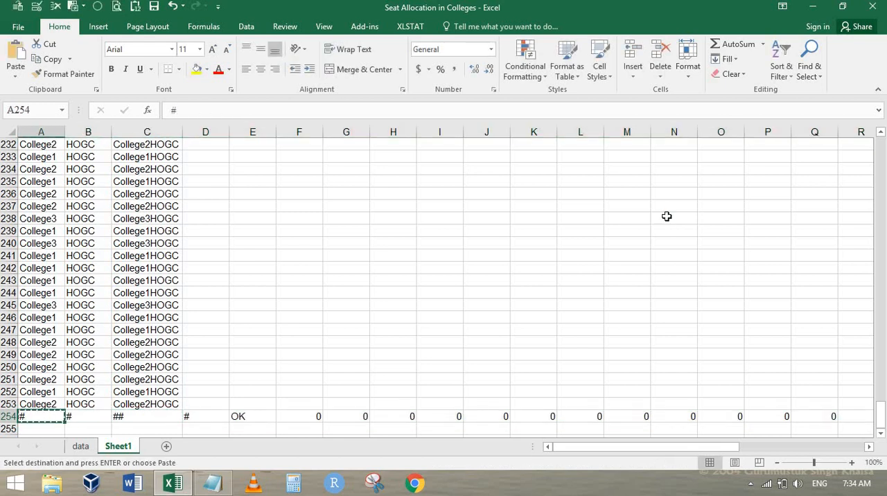
{"action": "key", "text": "ctrl+v"}
{"action": "key", "text": "Escape"}
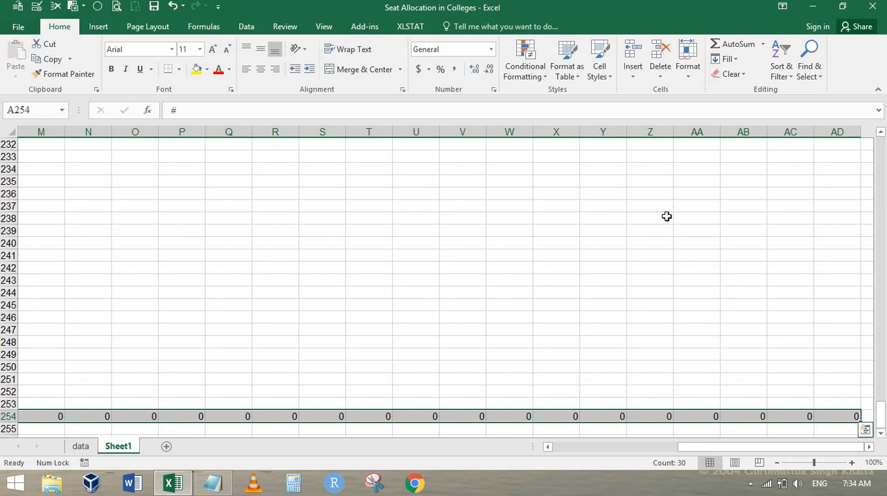
Step: Fill the row 4 COUNTIF formulas down through D4:X253, stopping above the # marker row
{"action": "key", "text": "Up"}
{"action": "key", "text": "ctrl+Up"}
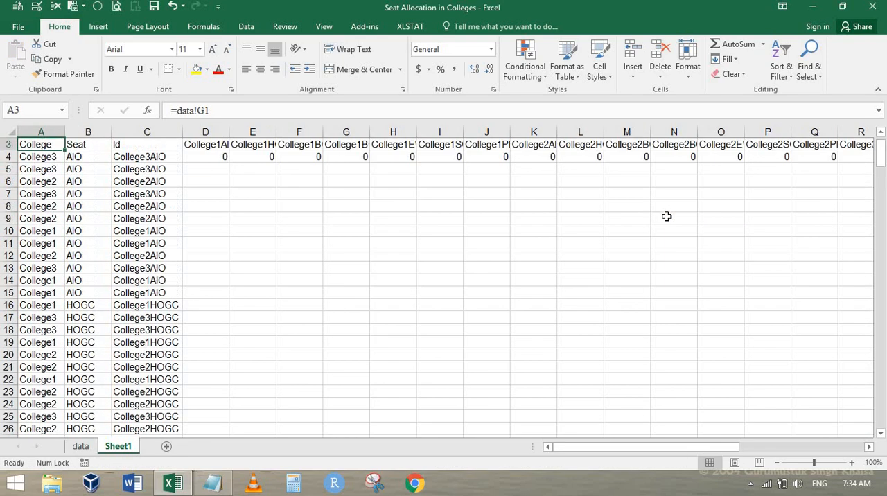
{"action": "key", "text": "Right"}
{"action": "key", "text": "Right"}
{"action": "key", "text": "Right"}
{"action": "key", "text": "Down"}
{"action": "key", "text": "ctrl+shift+Right"}
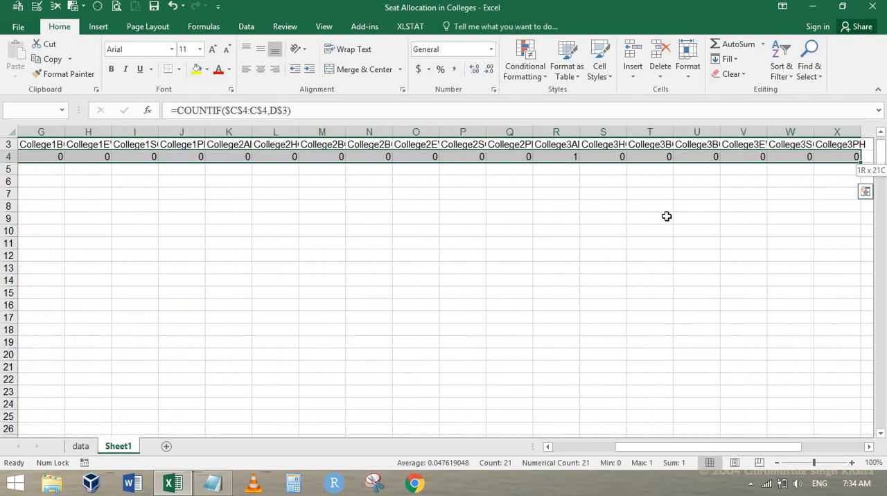
{"action": "key", "text": "ctrl+shift+Down"}
{"action": "key", "text": "shift+Up"}
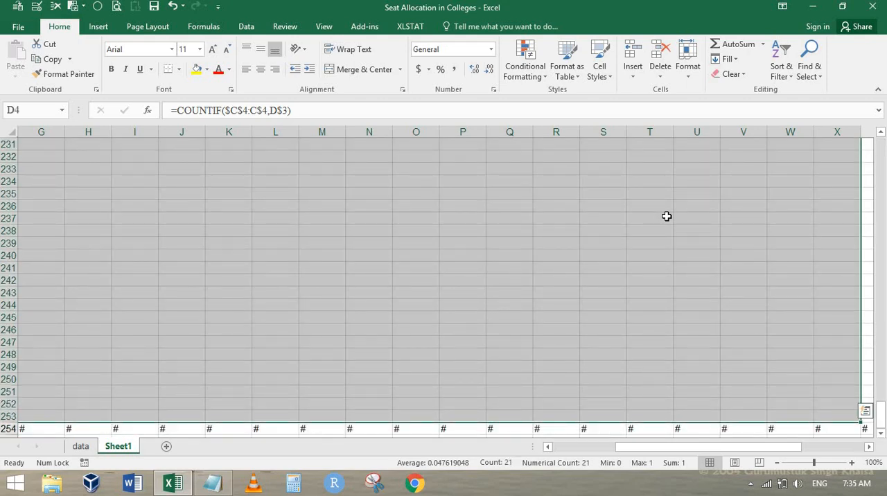
{"action": "key", "text": "ctrl+d"}
Step: Review the filled counts against the college, seat and Id columns down the sheet
{"action": "key", "text": "ctrl+Home"}
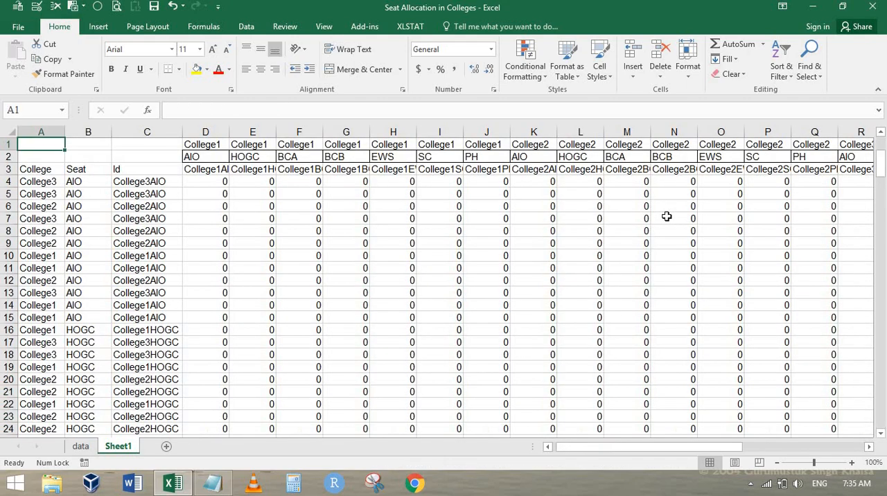
{"action": "key", "text": "Right"}
{"action": "key", "text": "Right"}
{"action": "key", "text": "Right"}
{"action": "key", "text": "Down"}
{"action": "key", "text": "Down"}
{"action": "key", "text": "Down"}
{"action": "key", "text": "Down"}
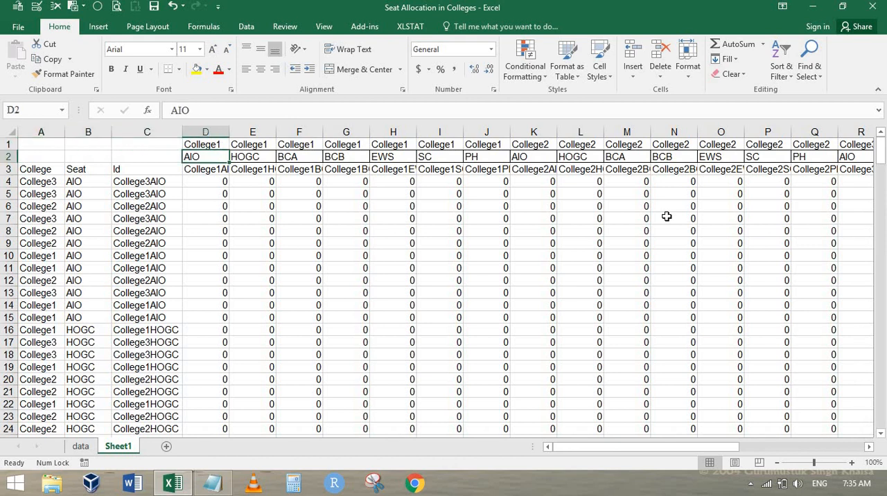
{"action": "key", "text": "Right"}
{"action": "scroll", "coordinate": [584, 287], "scroll_direction": "down", "scroll_amount": 20}
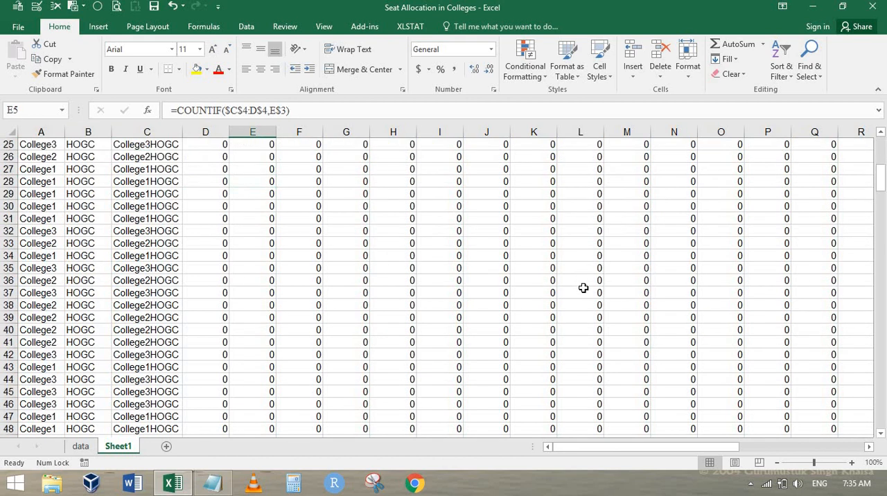
{"action": "left_click", "coordinate": [77, 255]}
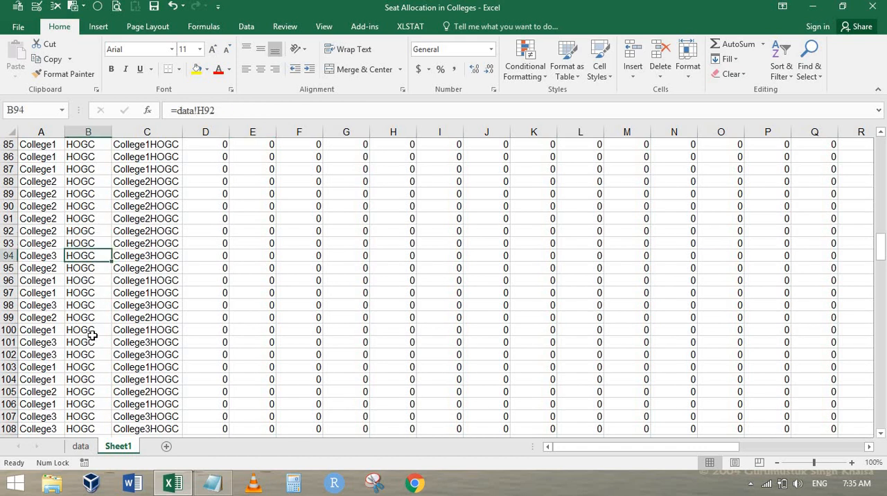
{"action": "scroll", "coordinate": [400, 250], "scroll_direction": "up", "scroll_amount": 4}
{"action": "scroll", "coordinate": [400, 250], "scroll_direction": "up", "scroll_amount": 20}
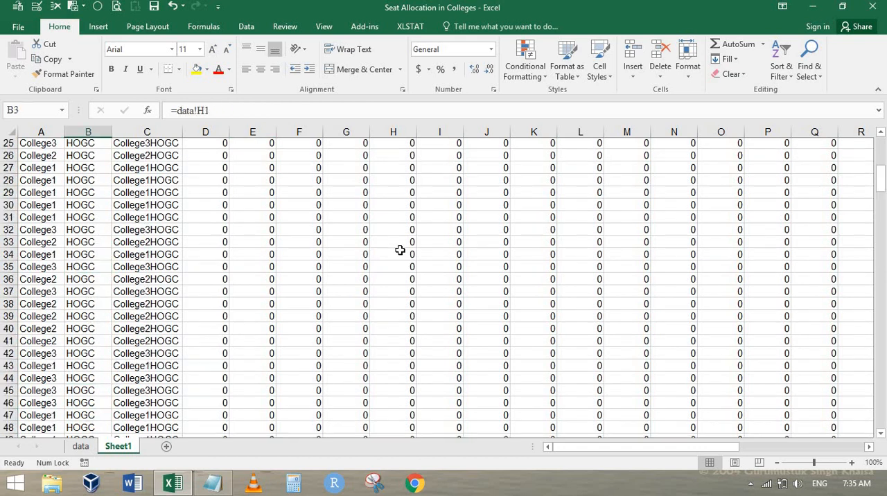
Step: Examine the College1HOGC counts in column E from the heading down to the end of the data
{"action": "key", "text": "ctrl+Home"}
{"action": "key", "text": "Right"}
{"action": "key", "text": "Right"}
{"action": "key", "text": "Right"}
{"action": "key", "text": "Right"}
{"action": "key", "text": "Down"}
{"action": "key", "text": "Down"}
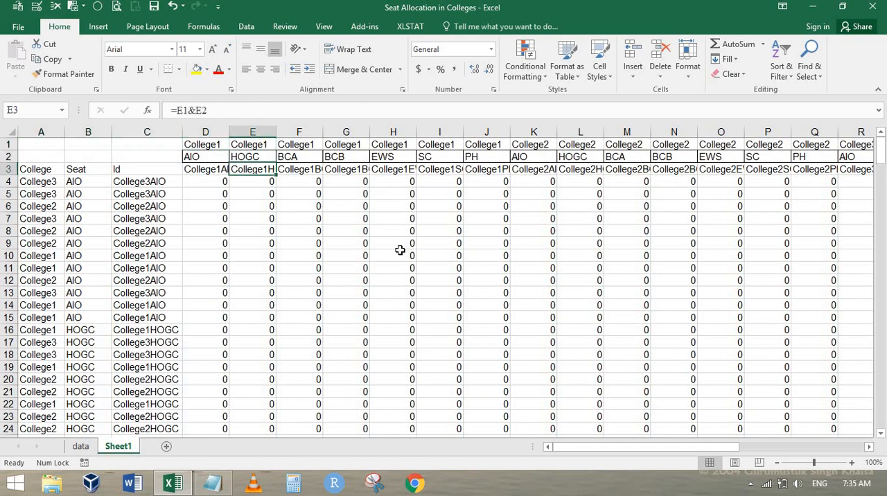
{"action": "key", "text": "Down"}
{"action": "key", "text": "Down"}
{"action": "key", "text": "Down"}
{"action": "key", "text": "Down"}
{"action": "key", "text": "Down"}
{"action": "key", "text": "Down"}
{"action": "key", "text": "Down"}
{"action": "key", "text": "Down"}
{"action": "key", "text": "Down"}
{"action": "key", "text": "Down"}
{"action": "key", "text": "Down"}
{"action": "key", "text": "Down"}
{"action": "key", "text": "Down"}
{"action": "key", "text": "Down"}
{"action": "key", "text": "Down"}
{"action": "key", "text": "Down"}
{"action": "key", "text": "Down"}
{"action": "key", "text": "Down"}
{"action": "key", "text": "Down"}
{"action": "key", "text": "Down"}
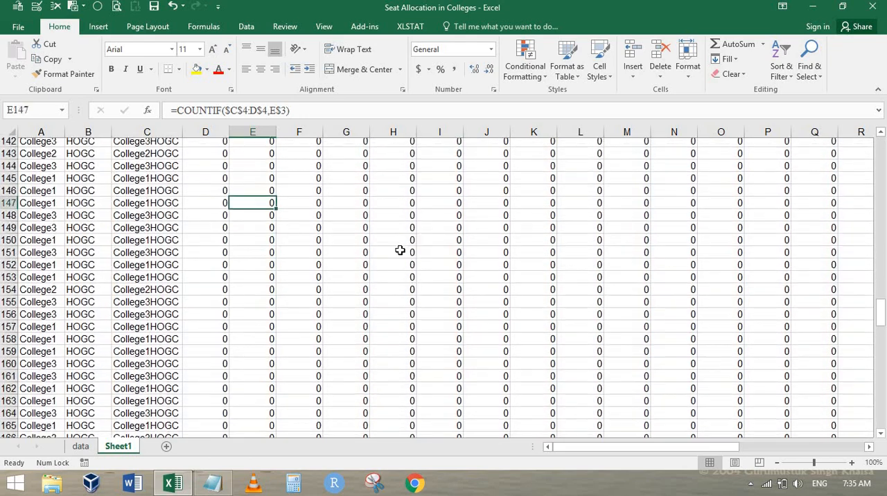
{"action": "key", "text": "Down"}
{"action": "key", "text": "Down"}
{"action": "key", "text": "Down"}
{"action": "key", "text": "Down"}
{"action": "key", "text": "Down"}
{"action": "key", "text": "Down"}
{"action": "key", "text": "Down"}
{"action": "key", "text": "Down"}
{"action": "key", "text": "Down"}
{"action": "key", "text": "Down"}
{"action": "key", "text": "Down"}
{"action": "key", "text": "Down"}
{"action": "key", "text": "Down"}
{"action": "key", "text": "Down"}
{"action": "key", "text": "Down"}
{"action": "key", "text": "Down"}
{"action": "key", "text": "Down"}
{"action": "key", "text": "Down"}
{"action": "key", "text": "Down"}
{"action": "key", "text": "Down"}
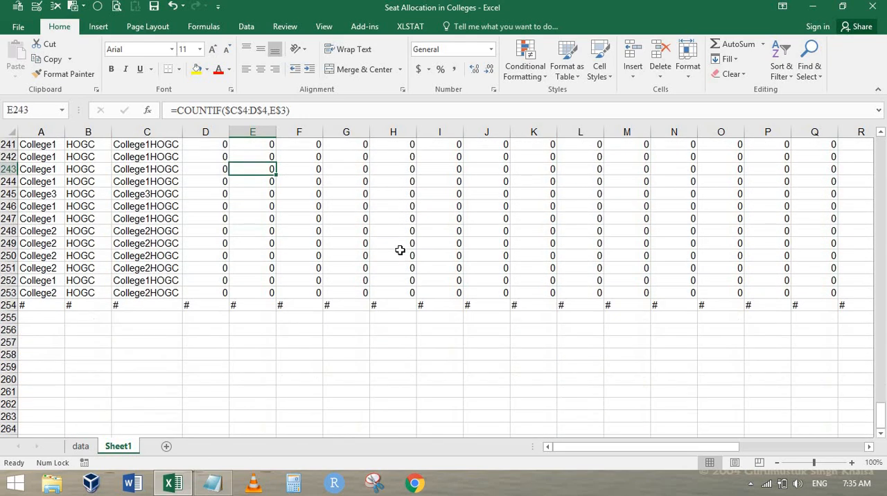
Step: Look across the college and category headings and their counts from the start of the sheet to past column X
{"action": "key", "text": "ctrl+Home"}
{"action": "key", "text": "Right"}
{"action": "key", "text": "Right"}
{"action": "key", "text": "Right"}
{"action": "key", "text": "Right"}
{"action": "key", "text": "Right"}
{"action": "key", "text": "Right"}
{"action": "key", "text": "Right"}
{"action": "key", "text": "Right"}
{"action": "key", "text": "Right"}
{"action": "key", "text": "Right"}
{"action": "key", "text": "Right"}
{"action": "key", "text": "Right"}
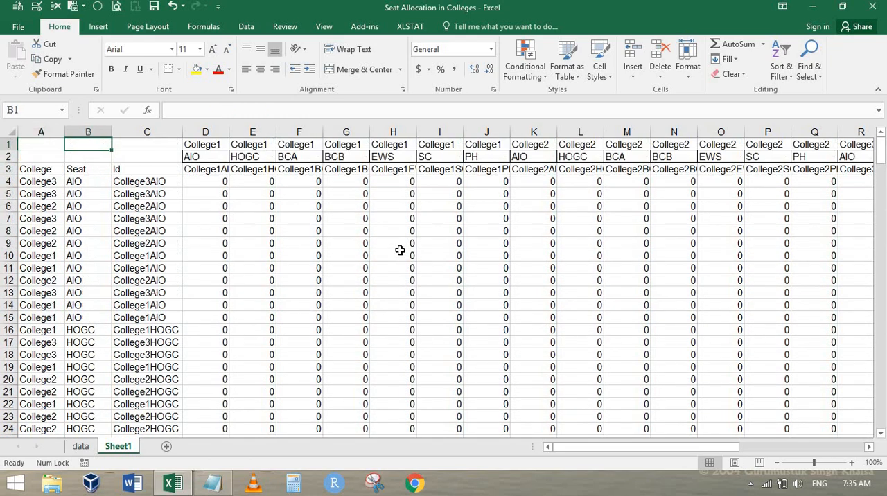
{"action": "key", "text": "Right"}
{"action": "key", "text": "Right"}
{"action": "key", "text": "Right"}
{"action": "key", "text": "Right"}
{"action": "key", "text": "Right"}
{"action": "key", "text": "Right"}
{"action": "key", "text": "Right"}
{"action": "key", "text": "Right"}
{"action": "key", "text": "Right"}
{"action": "key", "text": "Right"}
{"action": "key", "text": "Right"}
{"action": "key", "text": "Right"}
{"action": "key", "text": "Right"}
{"action": "key", "text": "Right"}
{"action": "key", "text": "Right"}
{"action": "key", "text": "Right"}
{"action": "key", "text": "Left"}
{"action": "key", "text": "Left"}
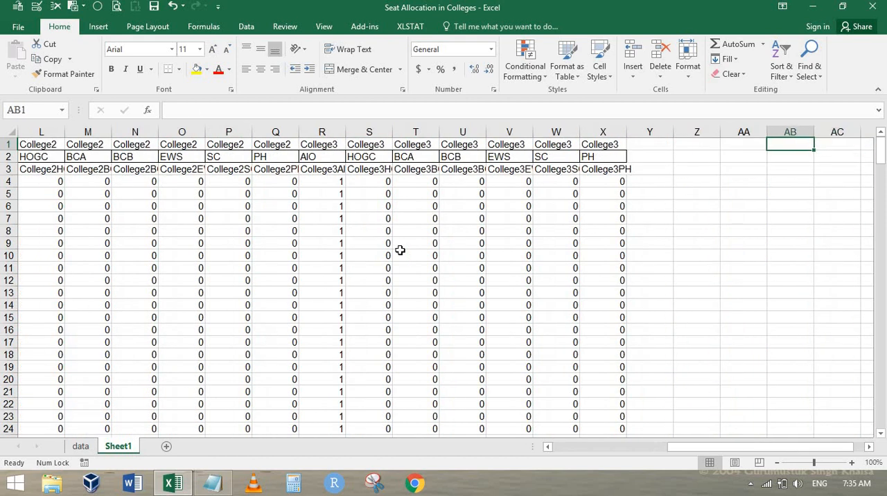
{"action": "key", "text": "Left"}
{"action": "key", "text": "Left"}
{"action": "key", "text": "Left"}
{"action": "key", "text": "Left"}
{"action": "key", "text": "Left"}
{"action": "key", "text": "Left"}
{"action": "key", "text": "Left"}
{"action": "key", "text": "Left"}
{"action": "key", "text": "Left"}
{"action": "key", "text": "Left"}
Step: Examine the College2PH counts and formulas down column Q, ending back at the start of the sheet
{"action": "key", "text": "Down"}
{"action": "key", "text": "Down"}
{"action": "key", "text": "Down"}
{"action": "key", "text": "Down"}
{"action": "key", "text": "Down"}
{"action": "key", "text": "Down"}
{"action": "key", "text": "Down"}
{"action": "key", "text": "Down"}
{"action": "key", "text": "Down"}
{"action": "key", "text": "Down"}
{"action": "key", "text": "Down"}
{"action": "key", "text": "Down"}
{"action": "key", "text": "Down"}
{"action": "key", "text": "Down"}
{"action": "key", "text": "Down"}
{"action": "key", "text": "Down"}
{"action": "key", "text": "Down"}
{"action": "key", "text": "Down"}
{"action": "key", "text": "Down"}
{"action": "key", "text": "Down"}
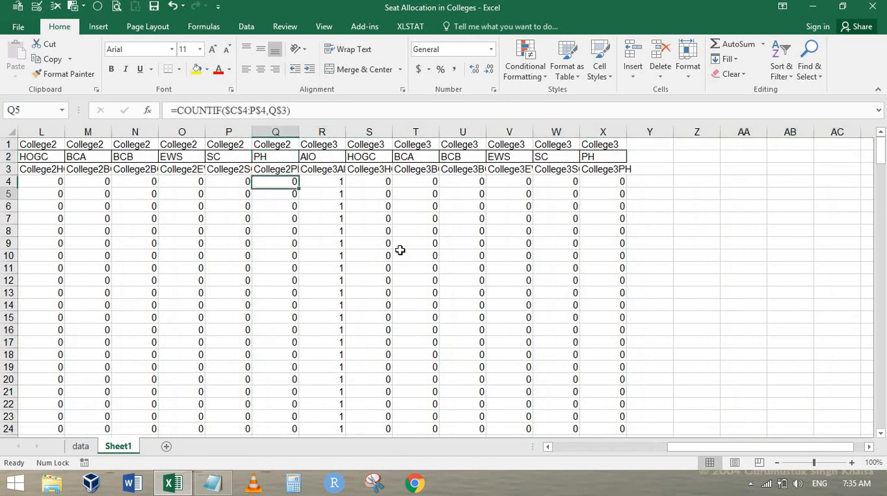
{"action": "key", "text": "Down"}
{"action": "key", "text": "Down"}
{"action": "key", "text": "Down"}
{"action": "key", "text": "Down"}
{"action": "key", "text": "Down"}
{"action": "key", "text": "Down"}
{"action": "key", "text": "Down"}
{"action": "key", "text": "Down"}
{"action": "key", "text": "Down"}
{"action": "key", "text": "Down"}
{"action": "key", "text": "Down"}
{"action": "key", "text": "Down"}
{"action": "key", "text": "Down"}
{"action": "key", "text": "Down"}
{"action": "key", "text": "Down"}
{"action": "key", "text": "Down"}
{"action": "key", "text": "Down"}
{"action": "key", "text": "Down"}
{"action": "key", "text": "Down"}
{"action": "key", "text": "Down"}
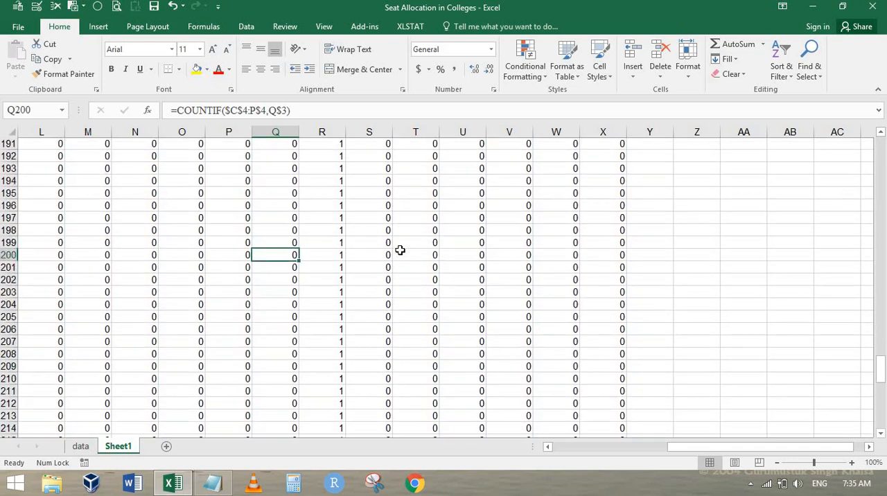
{"action": "key", "text": "Down"}
{"action": "key", "text": "Down"}
{"action": "key", "text": "Down"}
{"action": "key", "text": "Down"}
{"action": "key", "text": "Down"}
{"action": "key", "text": "Down"}
{"action": "key", "text": "Down"}
{"action": "key", "text": "Down"}
{"action": "key", "text": "Down"}
{"action": "key", "text": "Down"}
{"action": "key", "text": "Down"}
{"action": "key", "text": "Down"}
{"action": "key", "text": "Down"}
{"action": "key", "text": "Down"}
{"action": "key", "text": "Down"}
{"action": "key", "text": "Down"}
{"action": "key", "text": "Down"}
{"action": "key", "text": "Down"}
{"action": "key", "text": "Down"}
{"action": "key", "text": "Down"}
{"action": "key", "text": "ctrl+Home"}
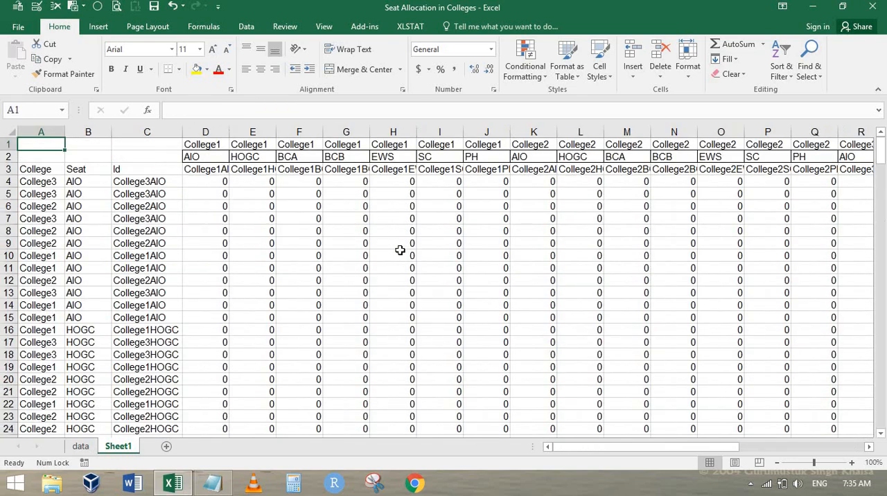
Step: Inspect the range and criteria references of the COUNTIF formula in D4
{"action": "key", "text": "Right"}
{"action": "key", "text": "Right"}
{"action": "key", "text": "Right"}
{"action": "key", "text": "Down"}
{"action": "key", "text": "Down"}
{"action": "key", "text": "Down"}
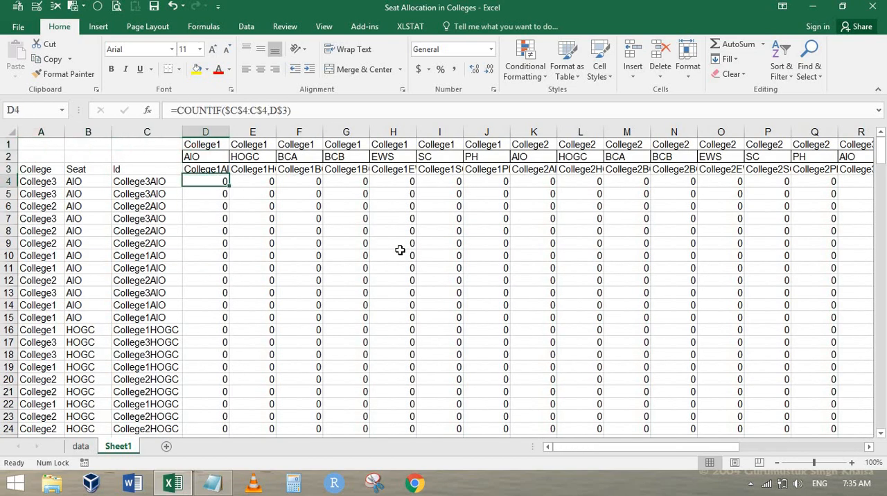
{"action": "key", "text": "F2"}
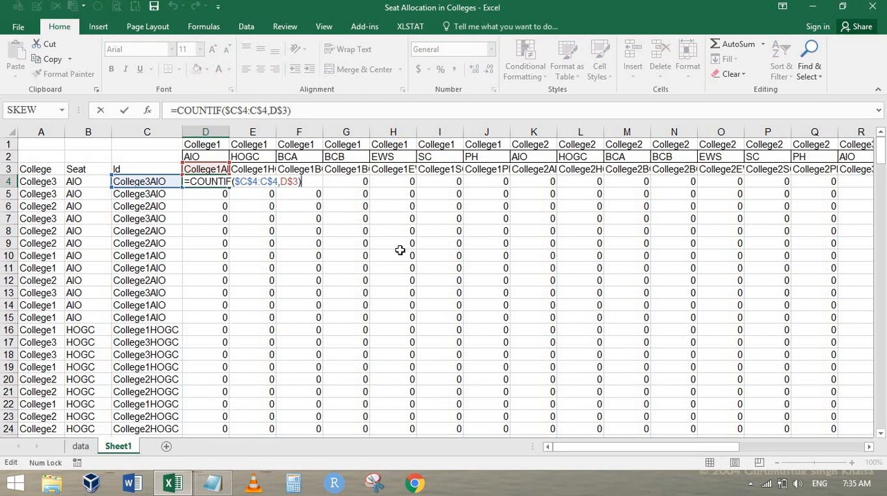
{"action": "key", "text": "Left"}
{"action": "key", "text": "Left"}
{"action": "key", "text": "Left"}
{"action": "key", "text": "Left"}
{"action": "key", "text": "Left"}
{"action": "key", "text": "Left"}
{"action": "key", "text": "Left"}
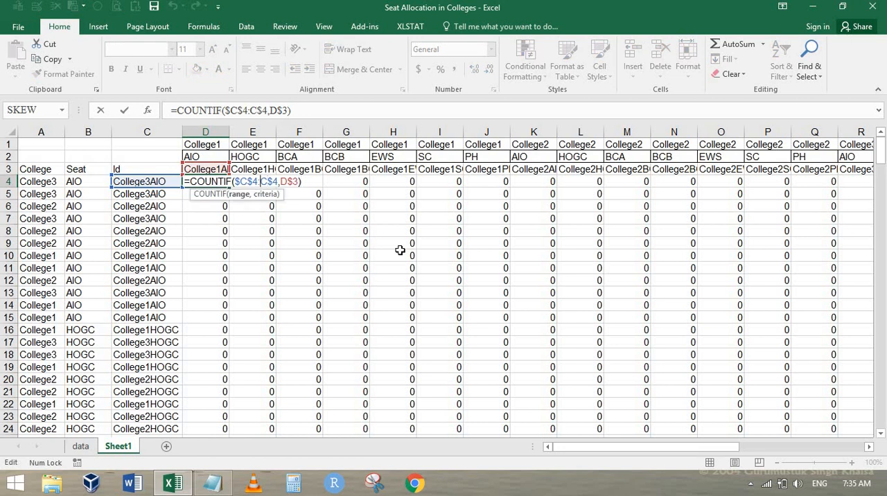
{"action": "key", "text": "Return"}
Step: Check which cells the copied COUNTIF formula in D14 refers to
{"action": "key", "text": "Down"}
{"action": "key", "text": "Down"}
{"action": "key", "text": "Down"}
{"action": "key", "text": "Down"}
{"action": "key", "text": "Down"}
{"action": "key", "text": "Down"}
{"action": "key", "text": "Down"}
{"action": "key", "text": "Down"}
{"action": "key", "text": "Down"}
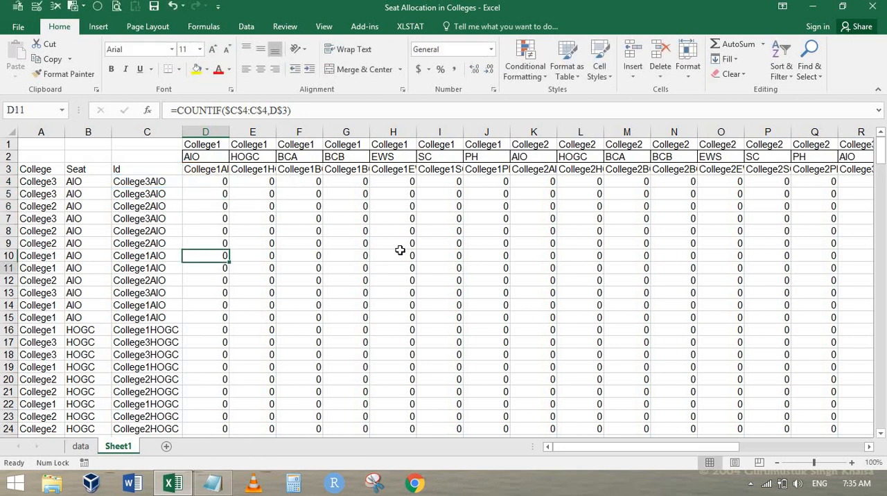
{"action": "key", "text": "F2"}
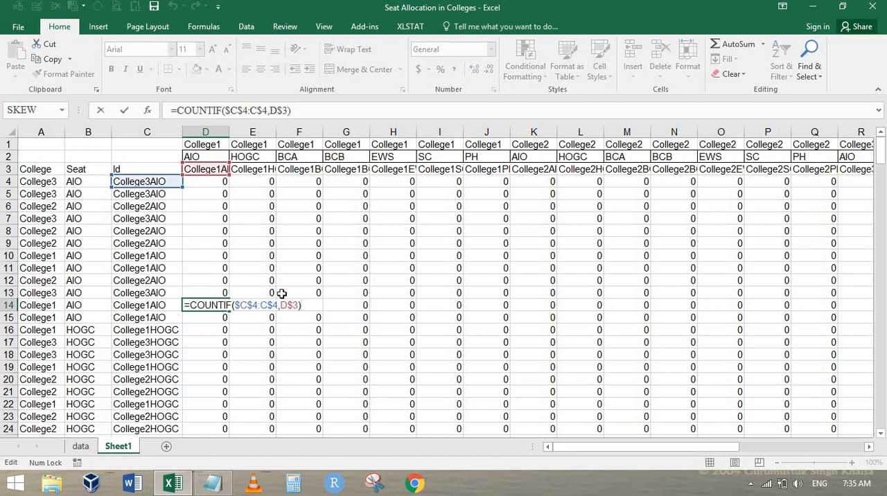
Step: Change the D4 formula to =COUNTIF($C$4:$C4,D$3), fixing the range end's column and leaving its row relative
{"action": "left_click", "coordinate": [208, 181]}
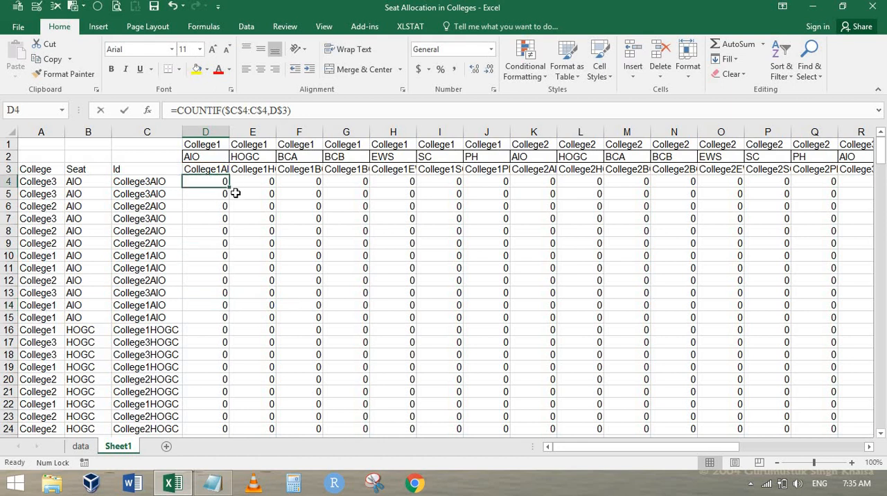
{"action": "double_click", "coordinate": [207, 181]}
{"action": "left_click", "coordinate": [269, 182]}
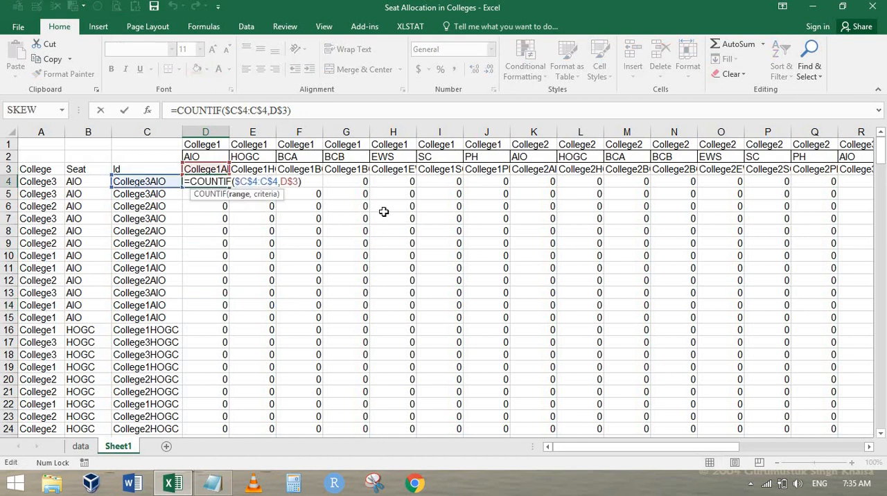
{"action": "key", "text": "Delete"}
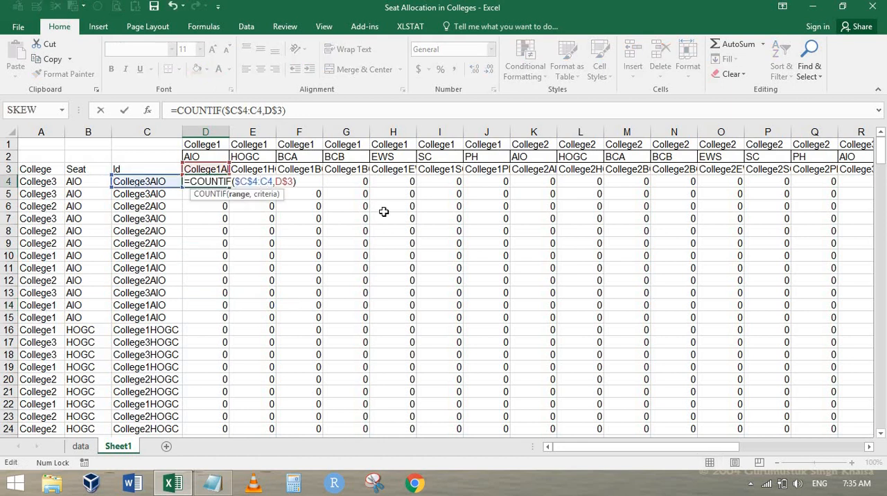
{"action": "key", "text": "Left"}
{"action": "type", "text": "$"}
{"action": "key", "text": "Return"}
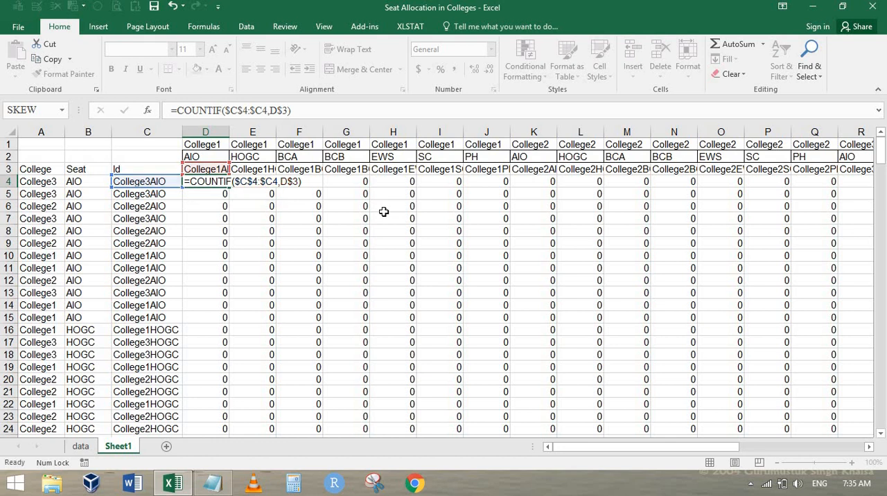
Step: Fill the corrected D4 formula down to row 253 and across to column X
{"action": "key", "text": "ctrl+shift+Down"}
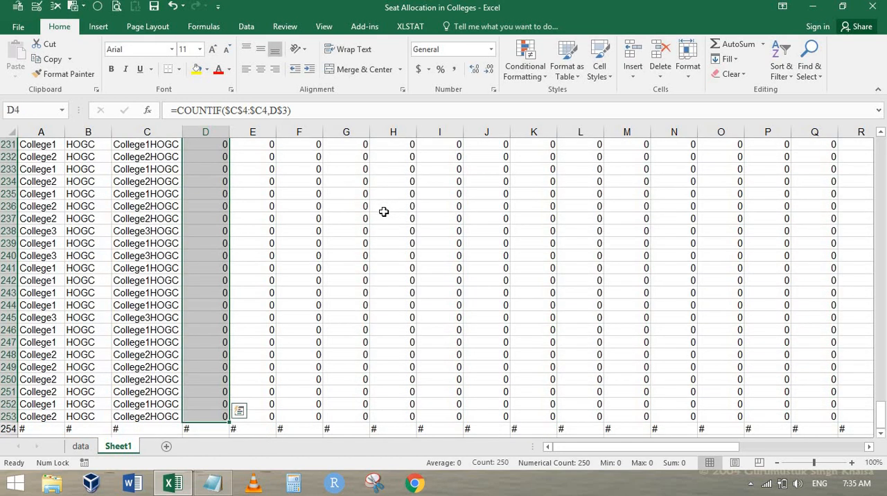
{"action": "key", "text": "ctrl+d"}
{"action": "key", "text": "ctrl+shift+Right"}
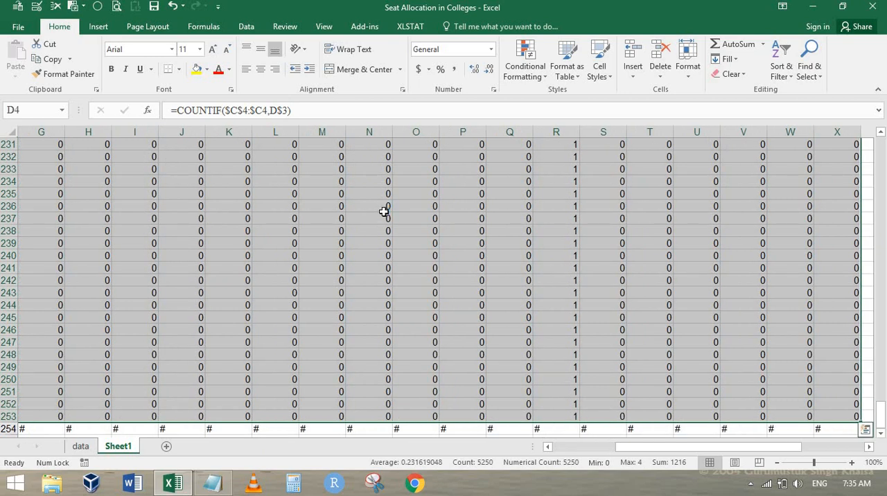
{"action": "key", "text": "ctrl+r"}
{"action": "key", "text": "ctrl+Home"}
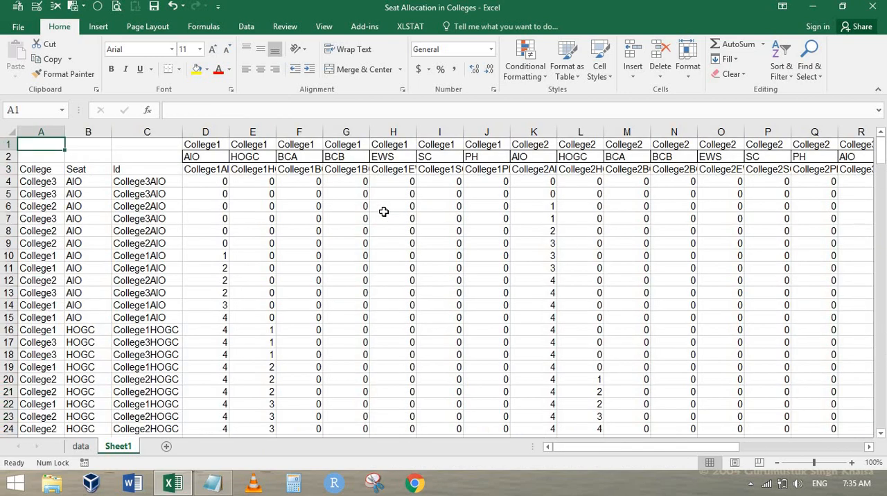
Step: Inspect the expanding COUNTIF range of the formula in D12 under College1AIO
{"action": "key", "text": "Down"}
{"action": "key", "text": "Down"}
{"action": "key", "text": "Right"}
{"action": "key", "text": "Right"}
{"action": "key", "text": "Right"}
{"action": "key", "text": "Down"}
{"action": "key", "text": "Down"}
{"action": "key", "text": "Down"}
{"action": "key", "text": "Down"}
{"action": "key", "text": "Down"}
{"action": "key", "text": "Down"}
{"action": "key", "text": "Down"}
{"action": "key", "text": "Down"}
{"action": "key", "text": "Down"}
{"action": "key", "text": "F2"}
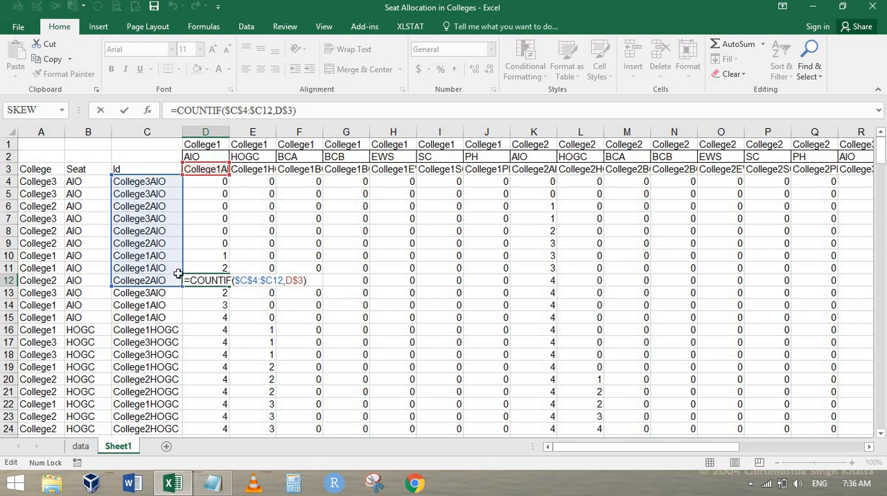
{"action": "key", "text": "Escape"}
Step: Check the COUNTIF range in D10, and follow the running College1AIO counts down to D14
{"action": "left_click", "coordinate": [219, 255]}
{"action": "double_click", "coordinate": [219, 255]}
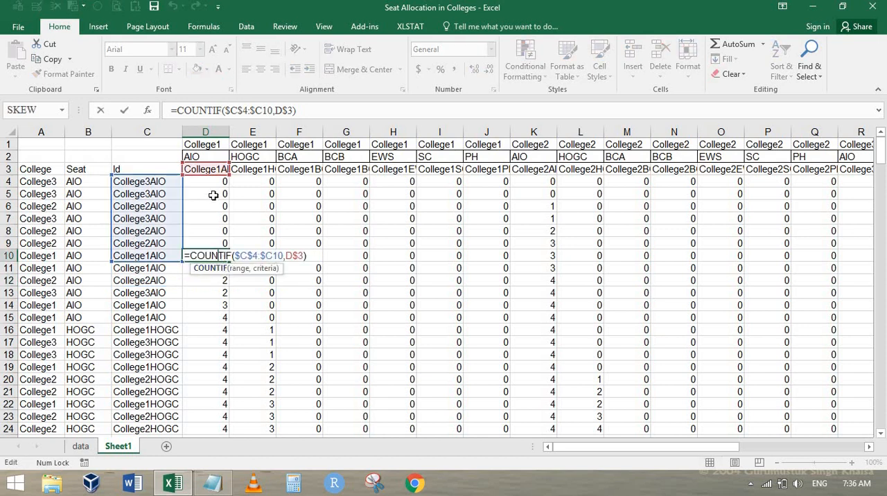
{"action": "key", "text": "Escape"}
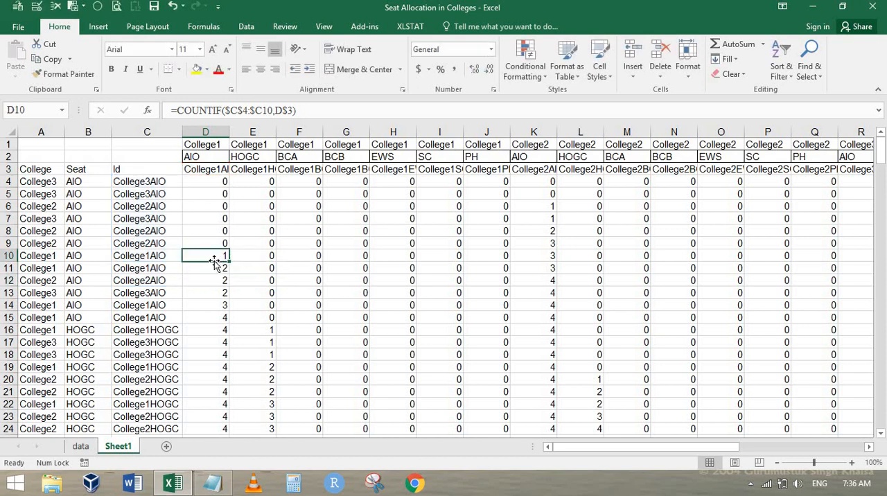
{"action": "key", "text": "Down"}
{"action": "key", "text": "Down"}
{"action": "key", "text": "Down"}
{"action": "key", "text": "Down"}
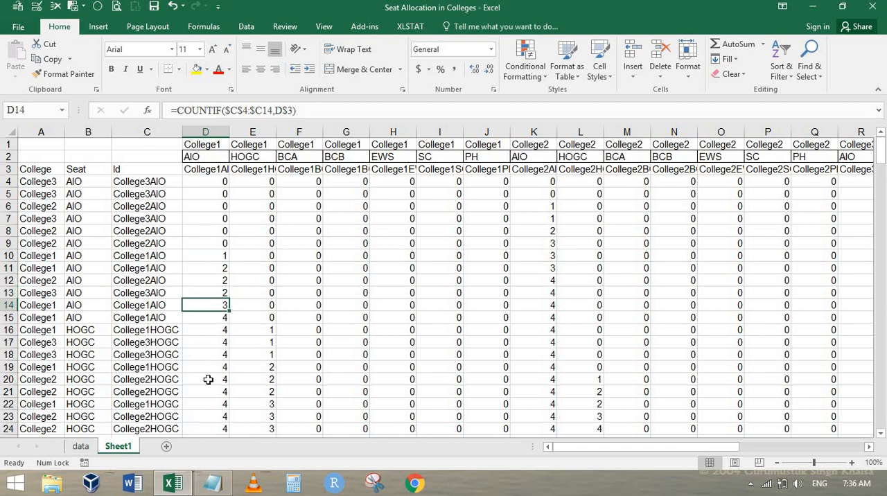
Step: Compare the Ids in C4:C16 with the range counted by the College1HOGC formula in E16
{"action": "left_click", "coordinate": [264, 327]}
{"action": "left_click", "coordinate": [150, 330]}
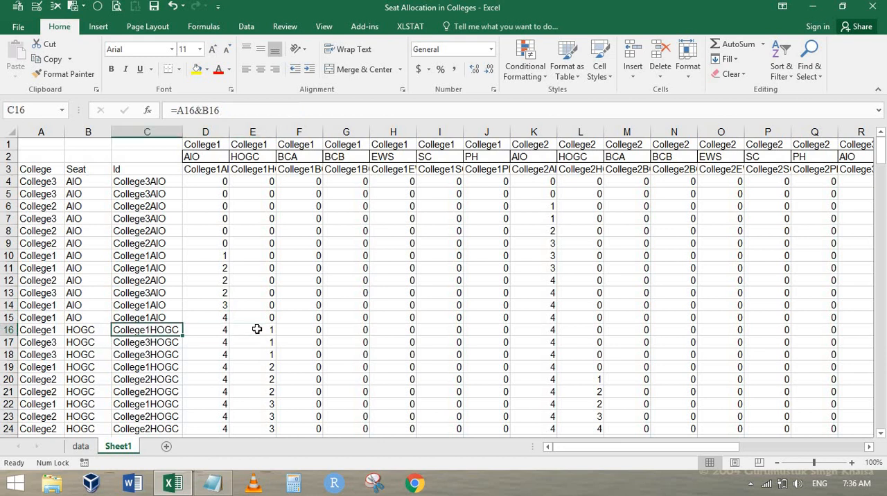
{"action": "left_click_drag", "start_coordinate": [161, 182], "coordinate": [165, 331]}
{"action": "double_click", "coordinate": [258, 330]}
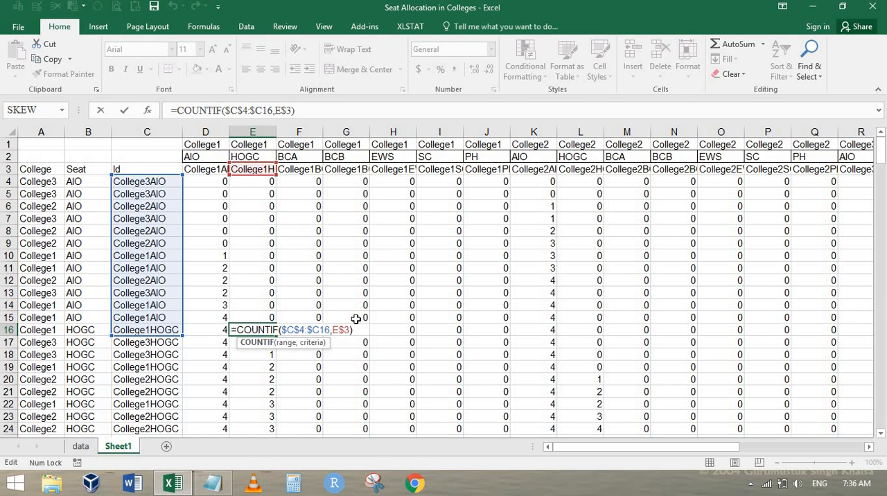
Step: Close the E16 formula without changes and review the COUNTIF results along row 4 from column X back to the Id in C4
{"action": "key", "text": "Escape"}
{"action": "key", "text": "Up"}
{"action": "key", "text": "Down"}
{"action": "key", "text": "Up"}
{"action": "key", "text": "ctrl+Up"}
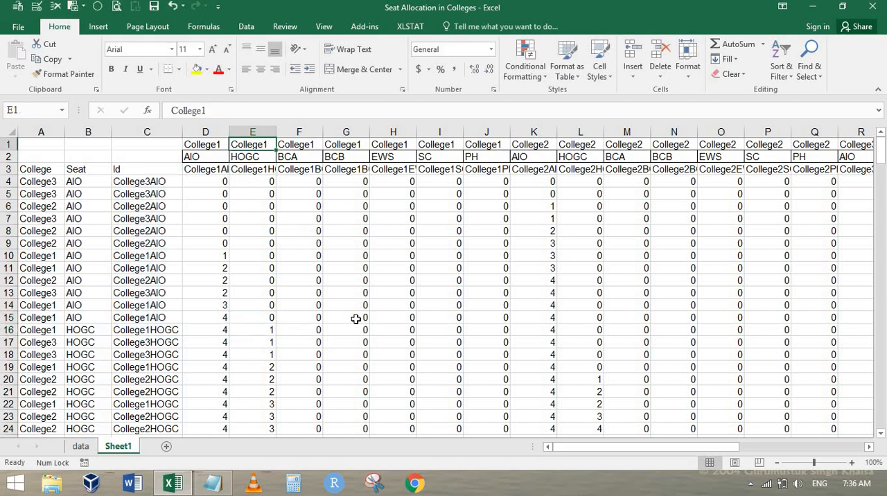
{"action": "key", "text": "Down"}
{"action": "key", "text": "Down"}
{"action": "key", "text": "Down"}
{"action": "key", "text": "ctrl+Right"}
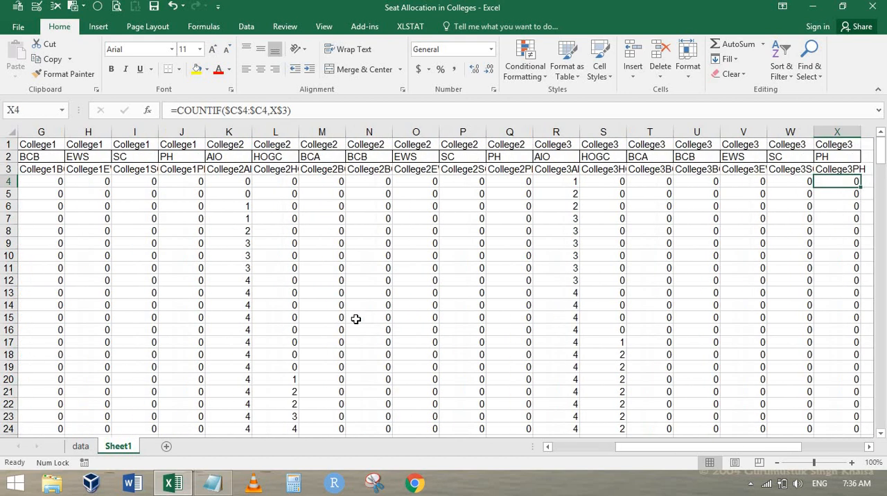
{"action": "key", "text": "Right"}
{"action": "key", "text": "Right"}
{"action": "key", "text": "Left"}
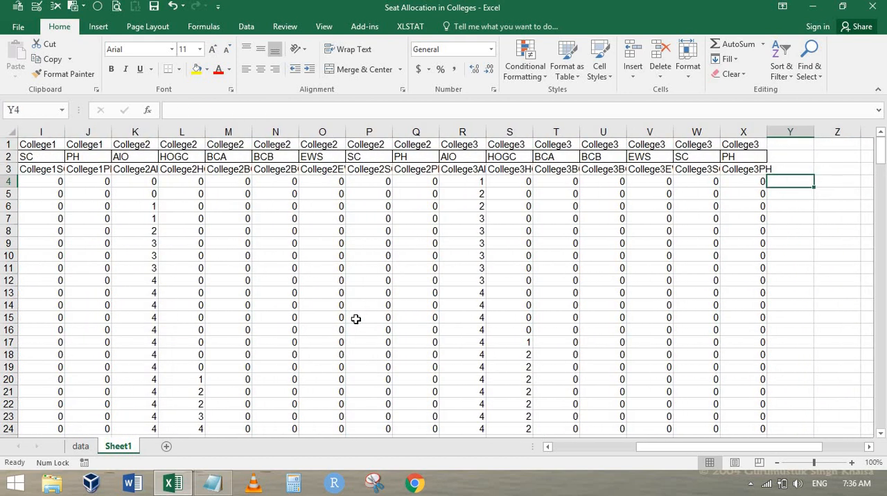
{"action": "key", "text": "Left"}
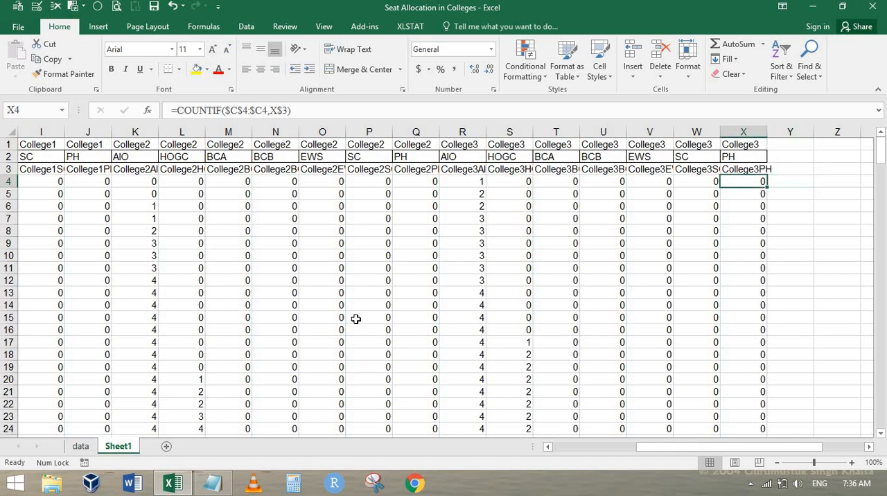
{"action": "key", "text": "ctrl+Left"}
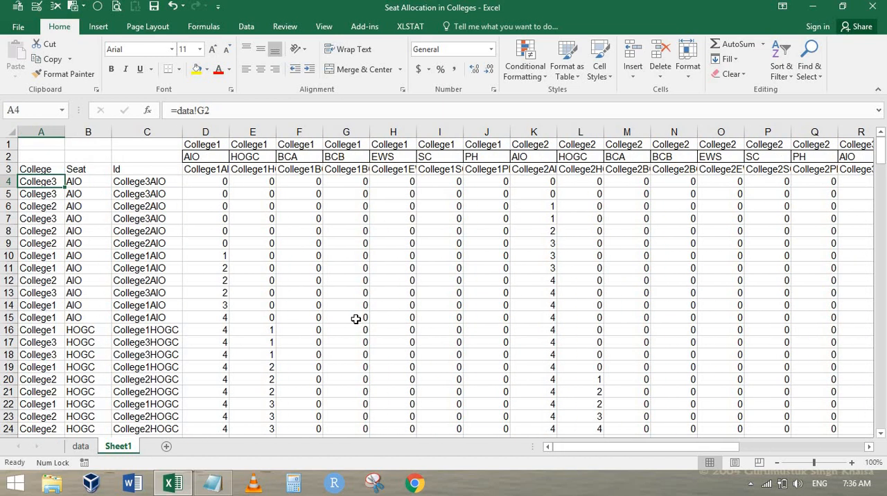
{"action": "key", "text": "Right"}
{"action": "key", "text": "Right"}
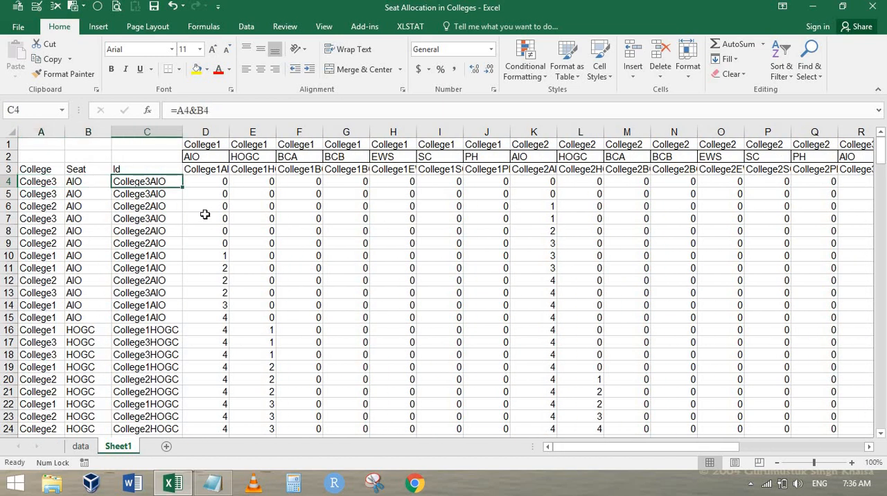
Step: Compare the row 4 count under College3AIO in R4 with the Id in C4
{"action": "left_click", "coordinate": [818, 182]}
{"action": "key", "text": "Right"}
{"action": "key", "text": "Right"}
{"action": "key", "text": "Right"}
{"action": "key", "text": "Right"}
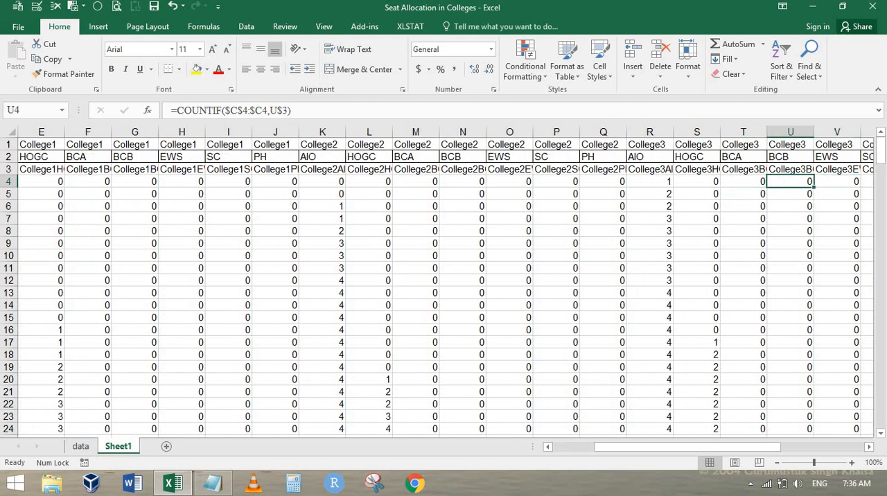
{"action": "key", "text": "Left"}
{"action": "key", "text": "Left"}
{"action": "key", "text": "Left"}
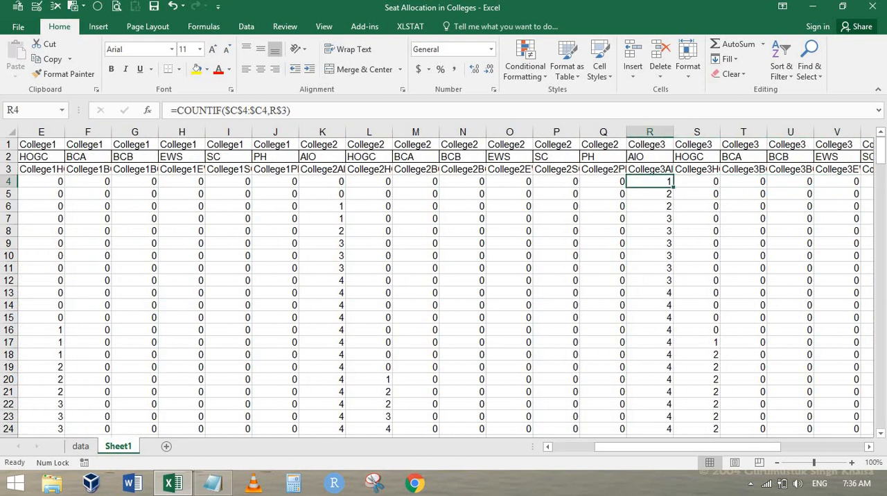
{"action": "key", "text": "Home"}
{"action": "key", "text": "Right"}
{"action": "key", "text": "Right"}
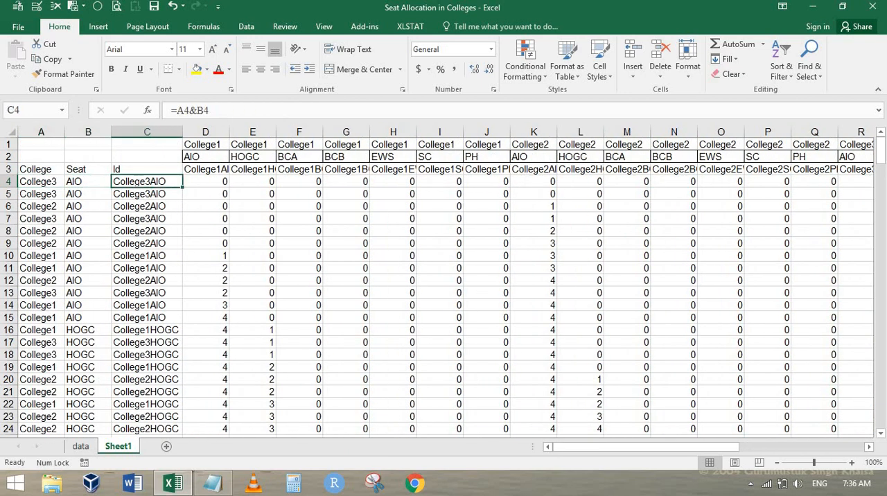
{"action": "key", "text": "Right"}
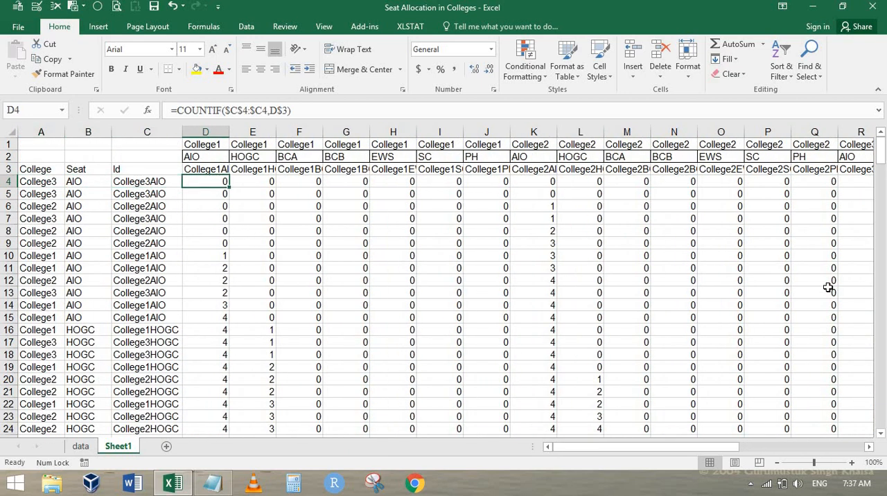
Step: Examine the running counts across row 205 against the college-category Id in C205
{"action": "scroll", "coordinate": [439, 271], "scroll_direction": "down", "scroll_amount": 20}
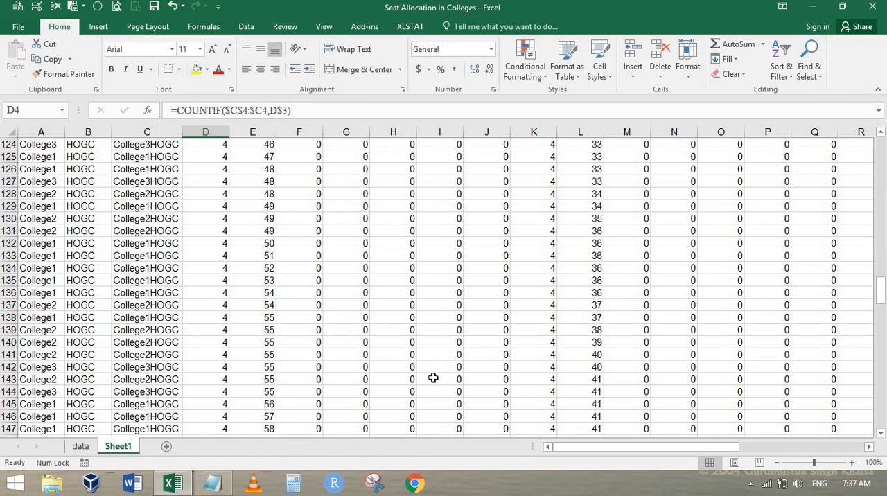
{"action": "scroll", "coordinate": [433, 377], "scroll_direction": "down", "scroll_amount": 20}
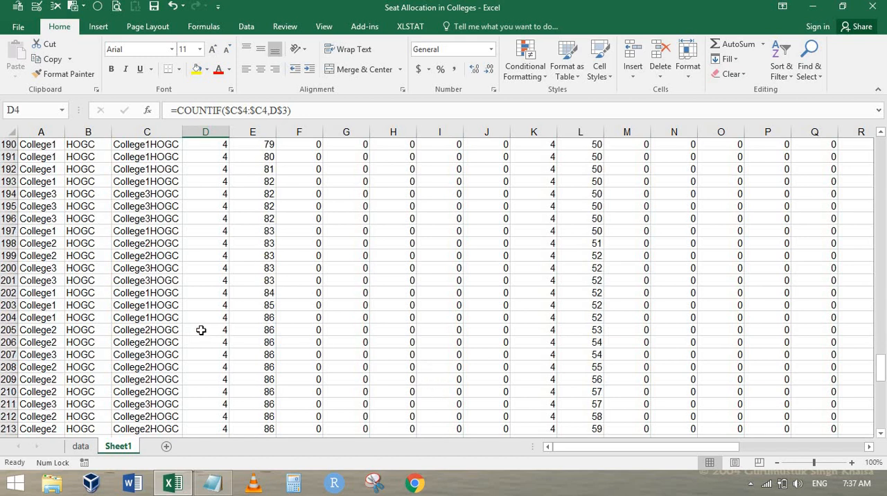
{"action": "left_click", "coordinate": [201, 330]}
{"action": "key", "text": "Right"}
{"action": "left_click", "coordinate": [589, 330]}
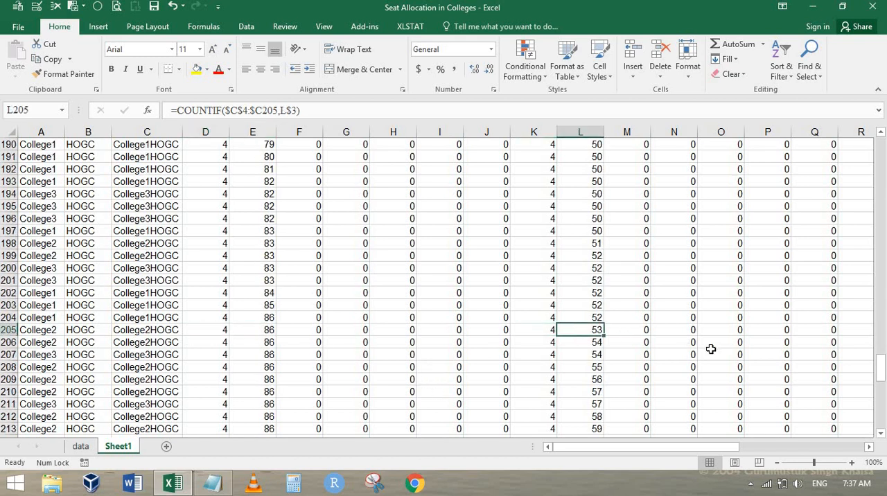
{"action": "key", "text": "Right"}
{"action": "key", "text": "Right"}
{"action": "key", "text": "Right"}
{"action": "key", "text": "Right"}
{"action": "key", "text": "Right"}
{"action": "key", "text": "Right"}
{"action": "key", "text": "Right"}
{"action": "key", "text": "Right"}
{"action": "key", "text": "Right"}
{"action": "key", "text": "Right"}
{"action": "key", "text": "Right"}
{"action": "key", "text": "Right"}
{"action": "key", "text": "Right"}
{"action": "key", "text": "Right"}
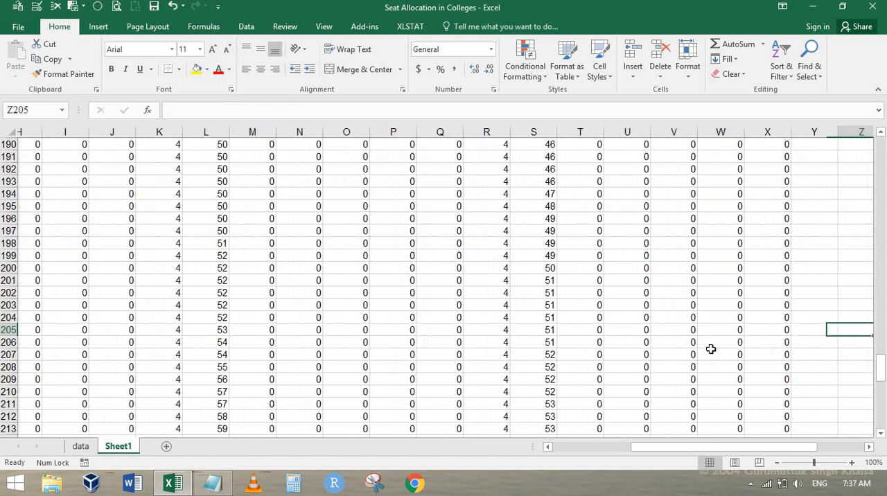
{"action": "key", "text": "Left"}
{"action": "key", "text": "Left"}
{"action": "key", "text": "Home"}
{"action": "key", "text": "Right"}
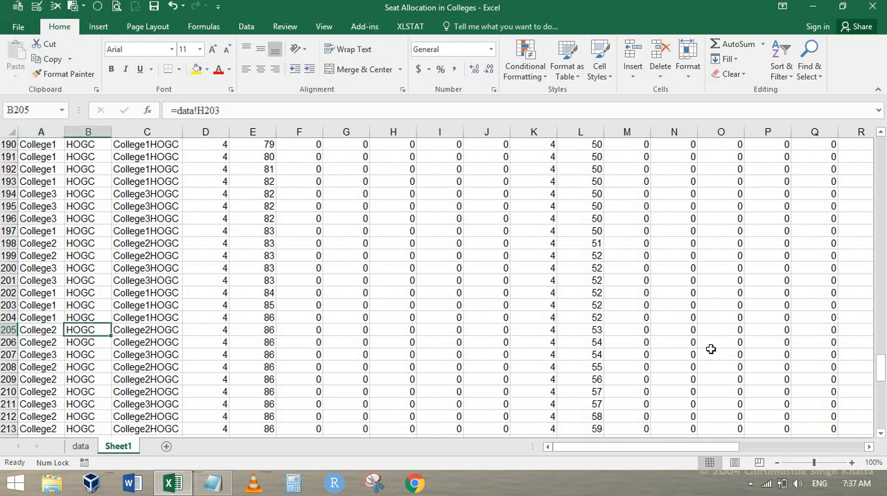
{"action": "key", "text": "Right"}
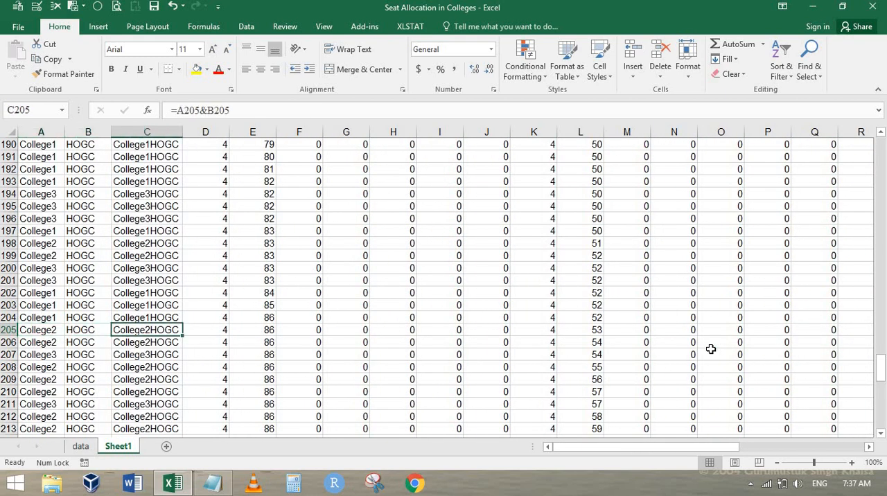
{"action": "key", "text": "ctrl+Home"}
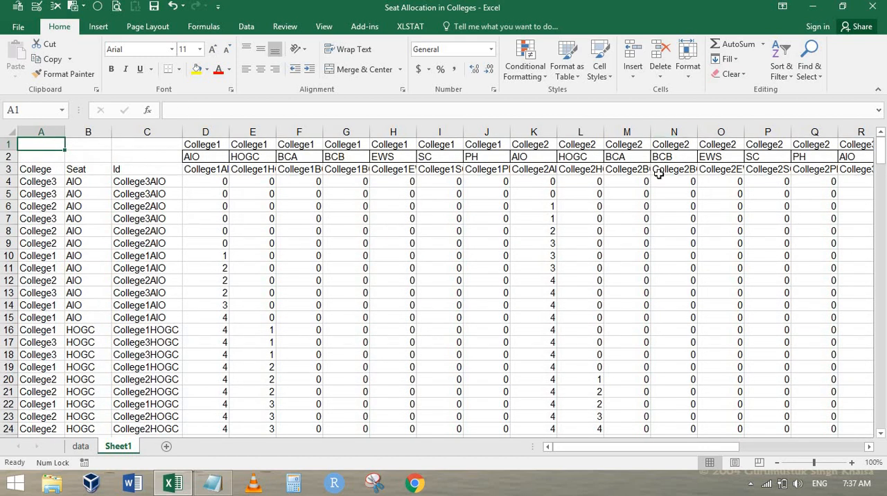
Step: Check the College2 header Ids from Q3 back to L3 and the COUNTIF formula in L4
{"action": "left_click", "coordinate": [816, 167]}
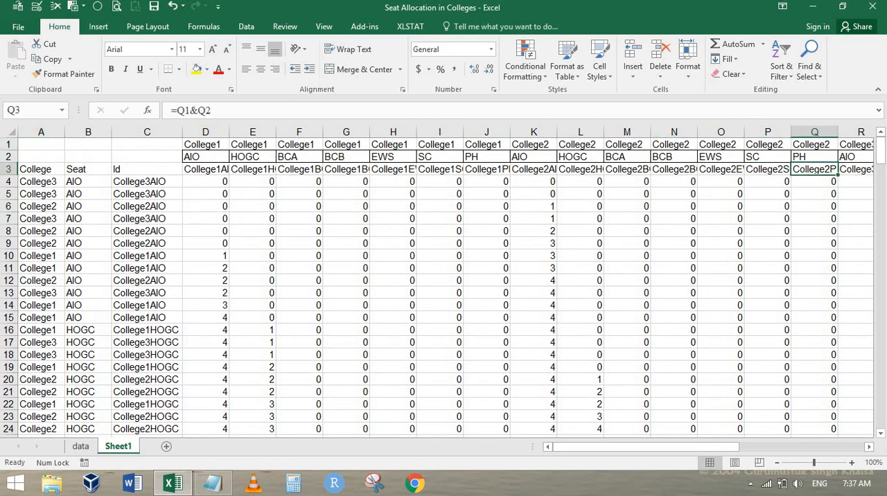
{"action": "key", "text": "Left"}
{"action": "key", "text": "Left"}
{"action": "key", "text": "Left"}
{"action": "key", "text": "Left"}
{"action": "key", "text": "Left"}
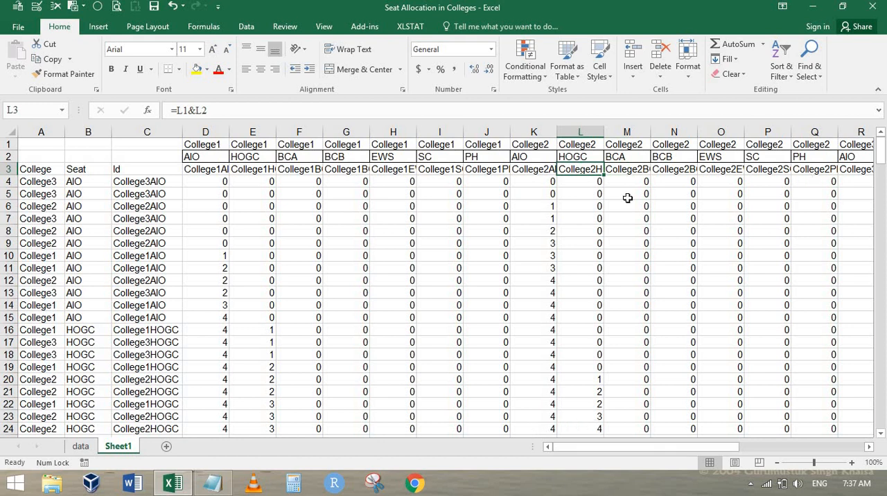
{"action": "key", "text": "Down"}
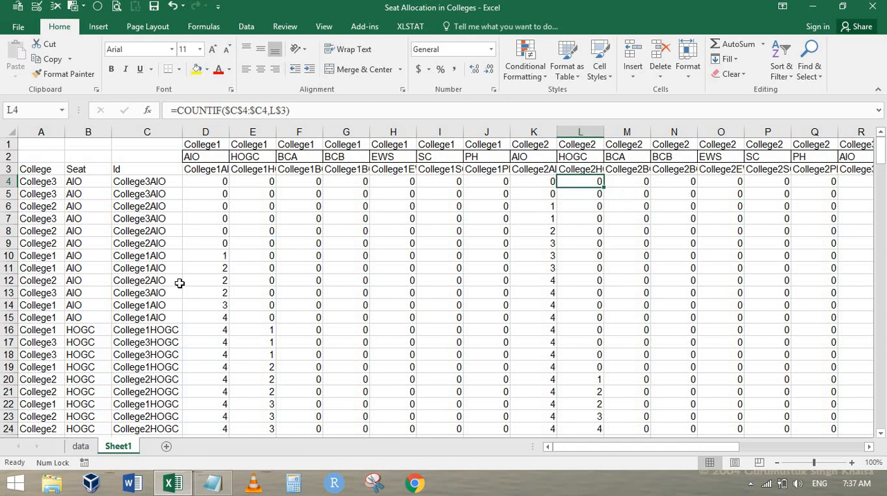
Step: Highlight row 63 and compare its College2HOGC Id with the running count in column L and that column's header
{"action": "scroll", "coordinate": [179, 284], "scroll_direction": "down", "scroll_amount": 14}
{"action": "scroll", "coordinate": [178, 284], "scroll_direction": "down", "scroll_amount": 1}
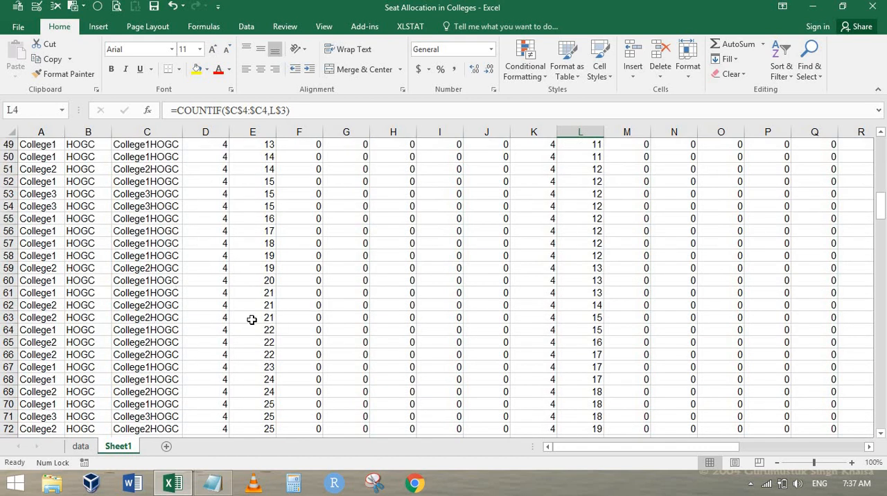
{"action": "left_click_drag", "start_coordinate": [35, 318], "coordinate": [95, 317]}
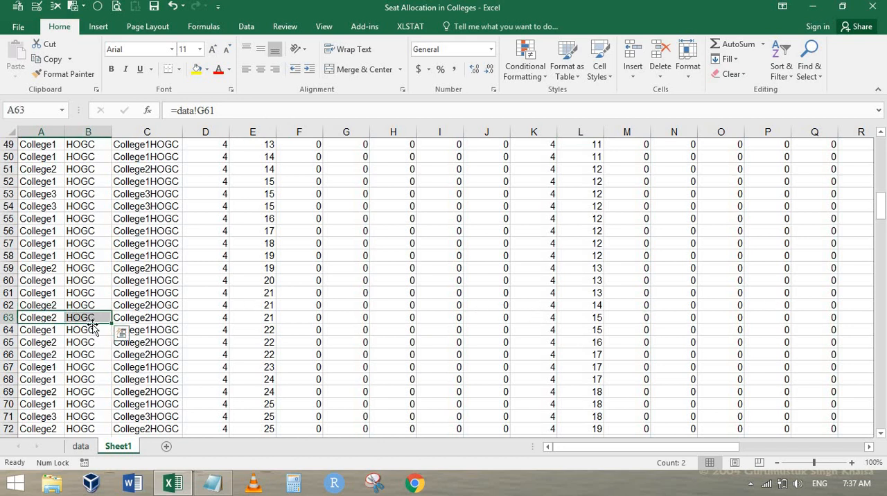
{"action": "left_click", "coordinate": [151, 317]}
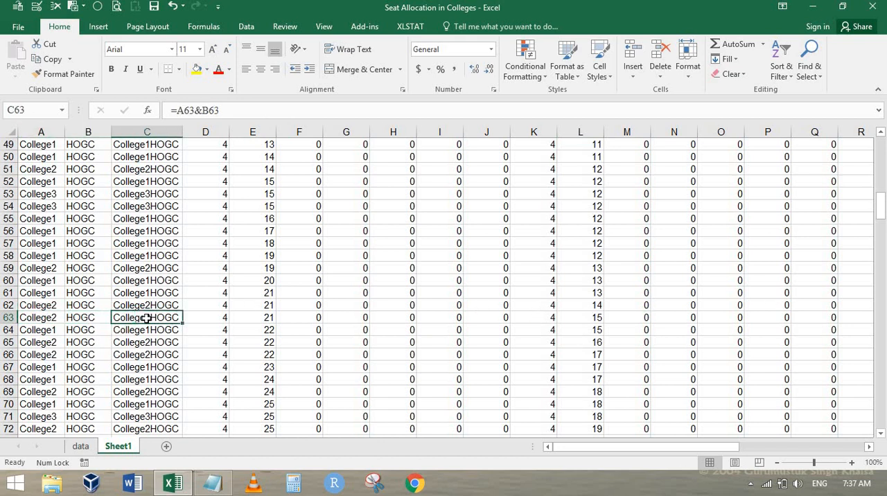
{"action": "left_click", "coordinate": [9, 317]}
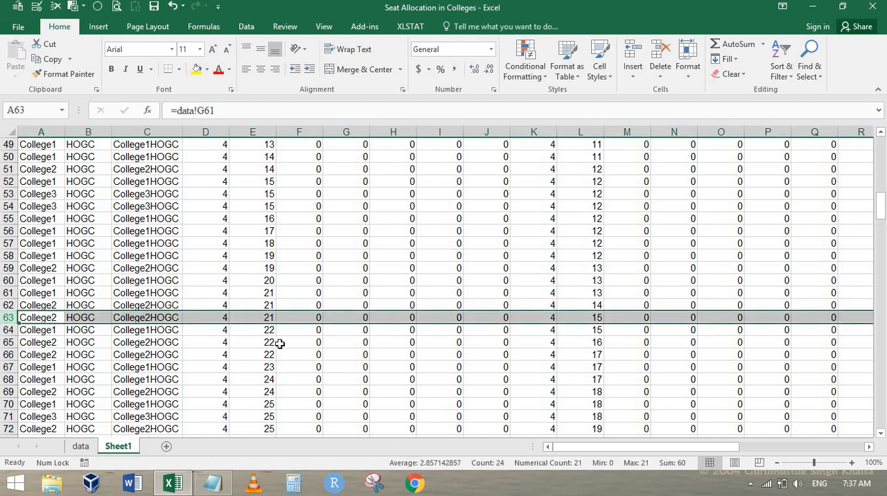
{"action": "scroll", "coordinate": [841, 294], "scroll_direction": "up", "scroll_amount": 16}
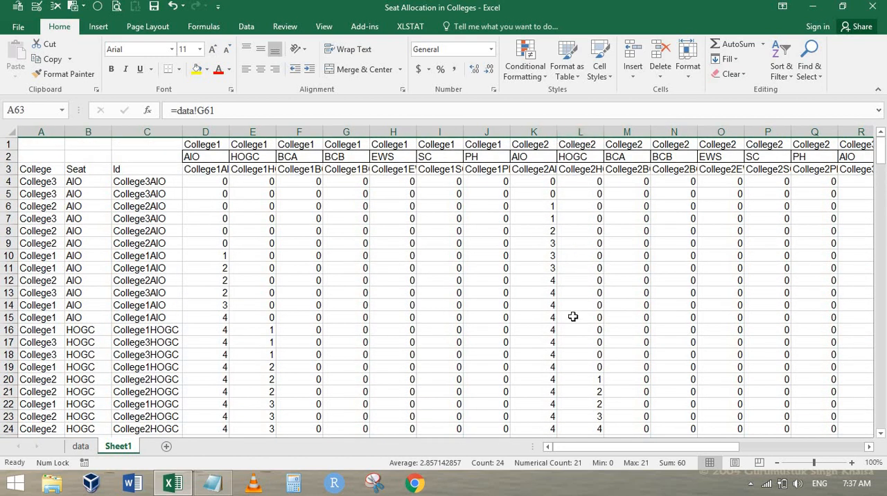
{"action": "scroll", "coordinate": [580, 360], "scroll_direction": "down", "scroll_amount": 15}
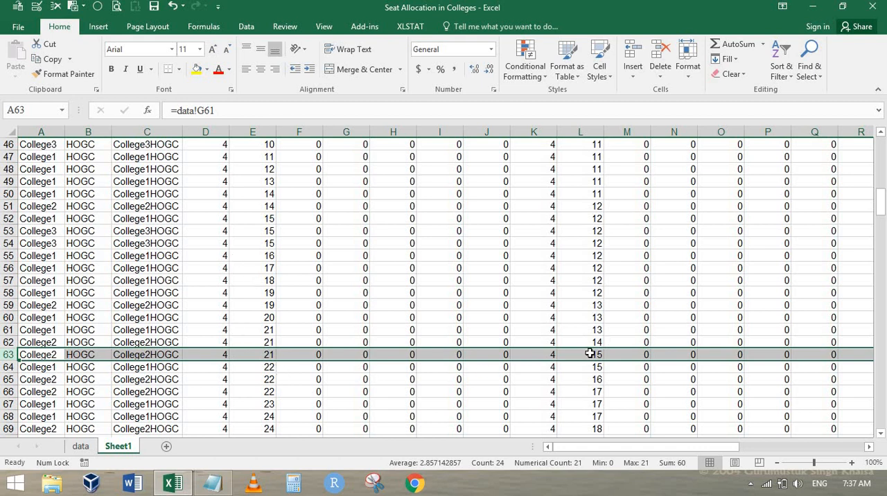
{"action": "scroll", "coordinate": [590, 354], "scroll_direction": "up", "scroll_amount": 15}
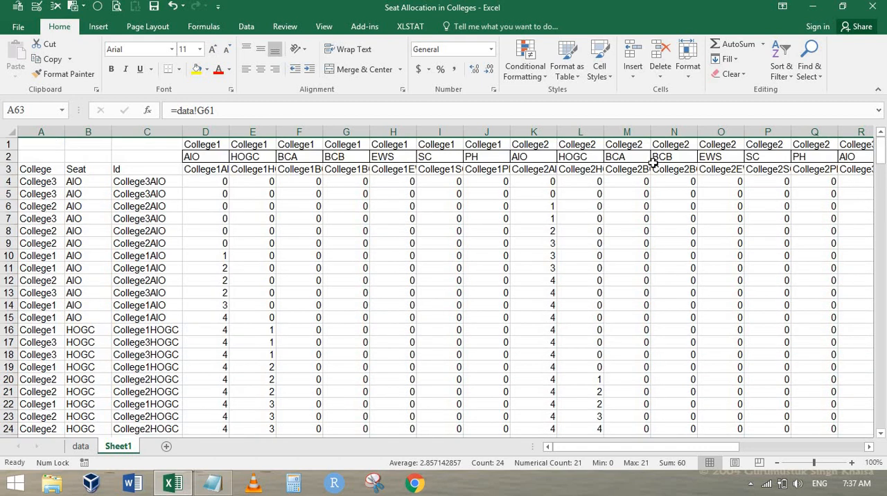
{"action": "scroll", "coordinate": [545, 305], "scroll_direction": "down", "scroll_amount": 13}
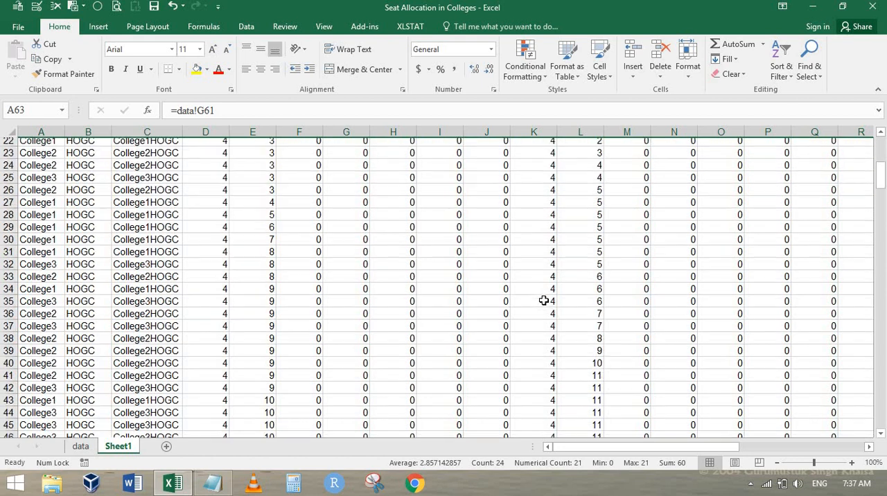
{"action": "scroll", "coordinate": [544, 307], "scroll_direction": "down", "scroll_amount": 3}
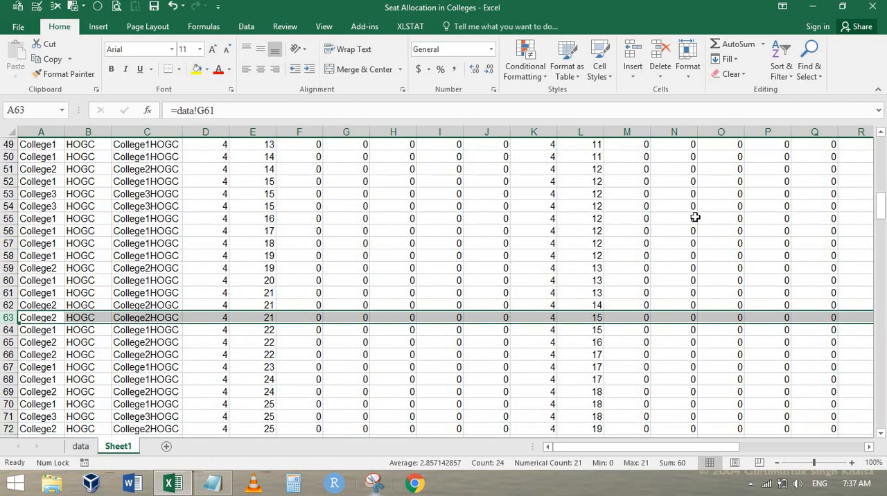
{"action": "scroll", "coordinate": [574, 269], "scroll_direction": "up", "scroll_amount": 14}
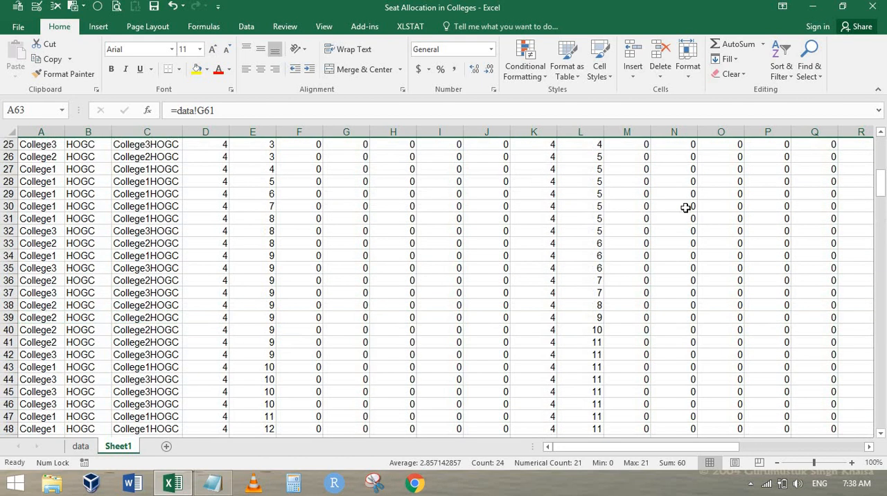
{"action": "scroll", "coordinate": [598, 180], "scroll_direction": "up", "scroll_amount": 2}
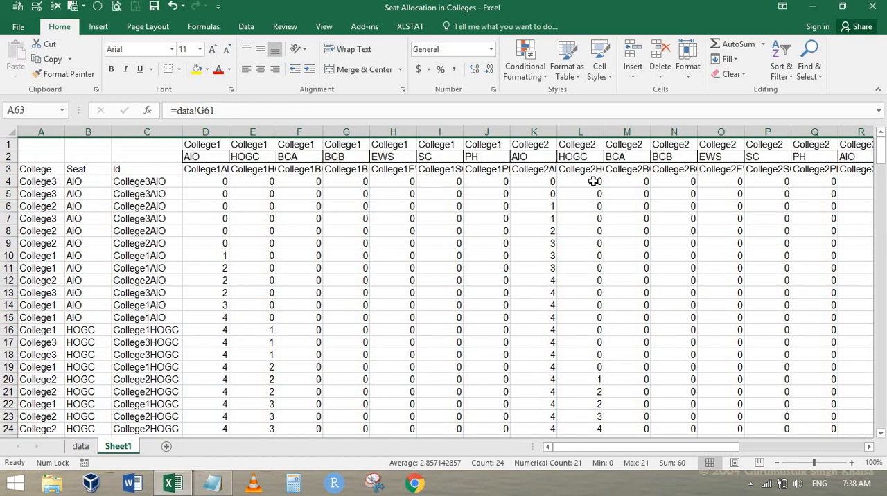
Step: Name the running-count grid D4:X253 on Sheet1 as xx
{"action": "left_click", "coordinate": [593, 182]}
{"action": "key", "text": "Left"}
{"action": "key", "text": "Left"}
{"action": "key", "text": "Left"}
{"action": "key", "text": "Left"}
{"action": "key", "text": "Left"}
{"action": "key", "text": "Left"}
{"action": "key", "text": "Left"}
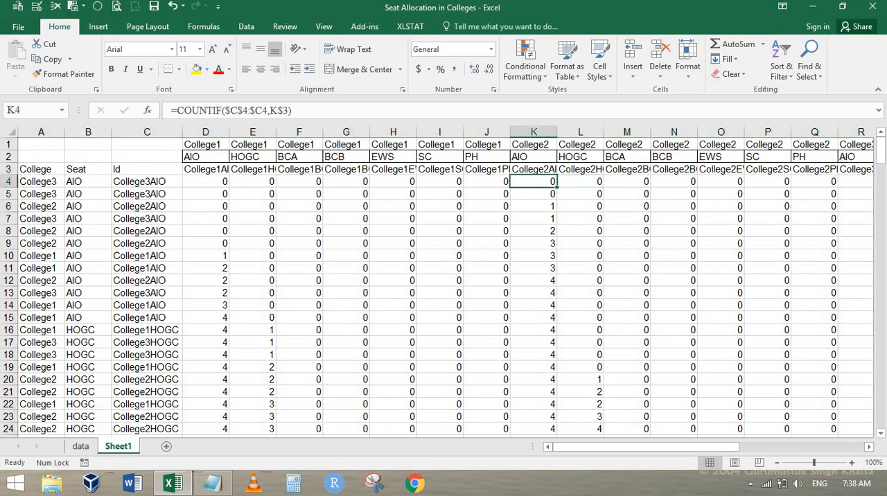
{"action": "key", "text": "Left"}
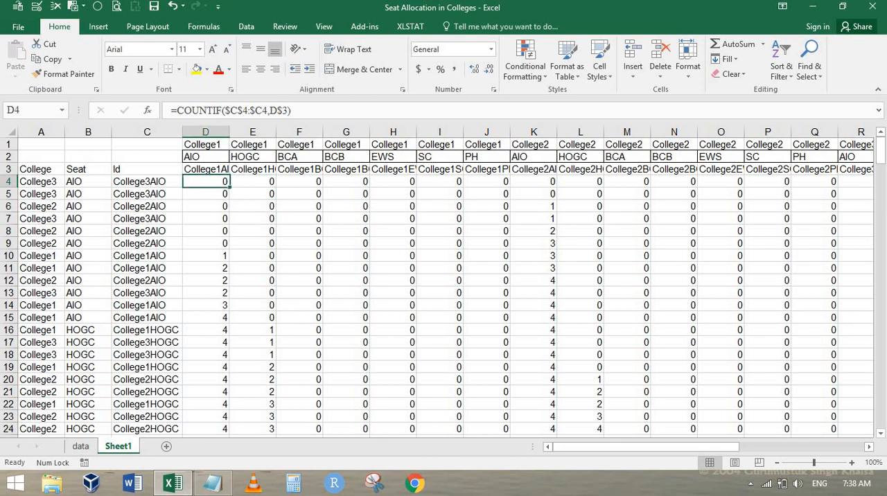
{"action": "key", "text": "ctrl+shift+Right"}
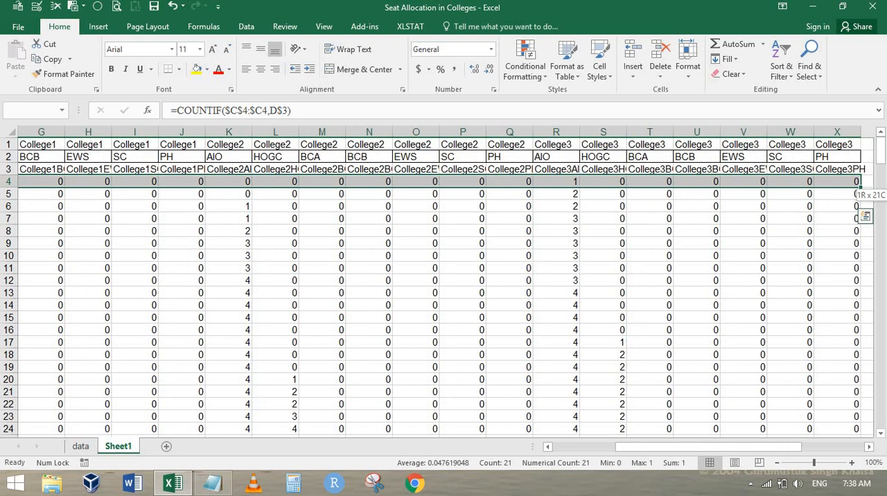
{"action": "key", "text": "ctrl+shift+Down"}
{"action": "key", "text": "shift+Up"}
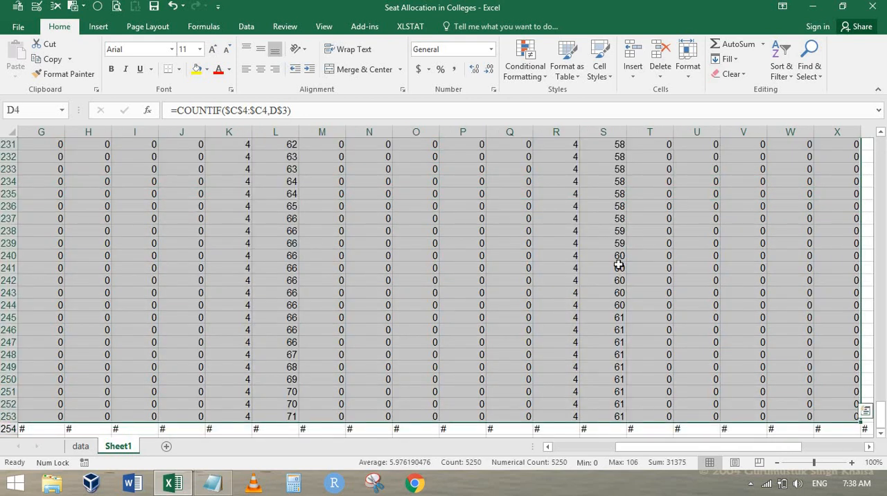
{"action": "left_click", "coordinate": [28, 113]}
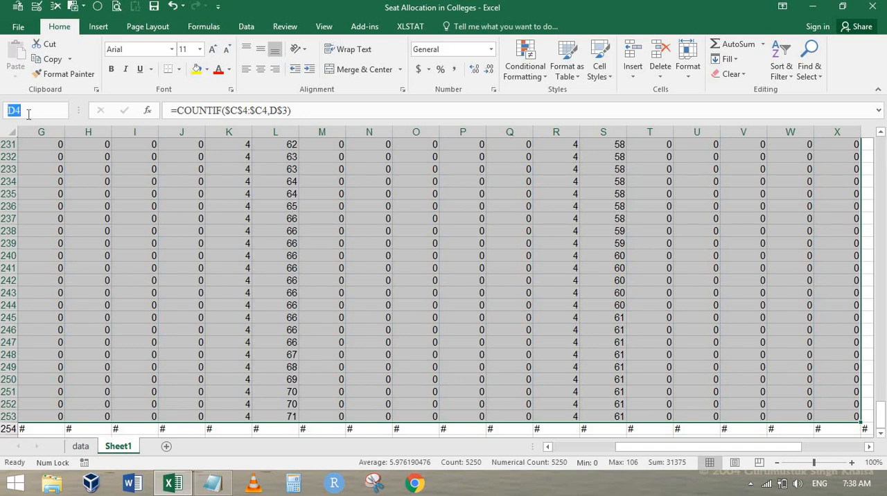
{"action": "type", "text": "xx"}
{"action": "key", "text": "Return"}
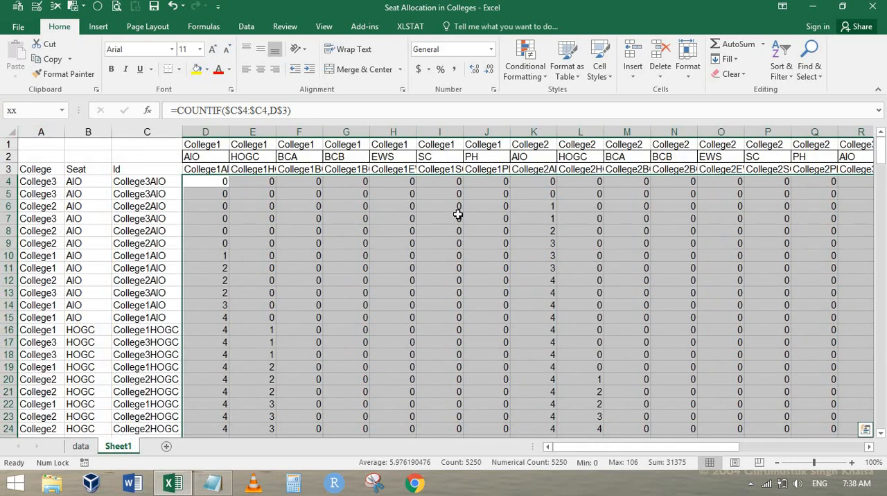
Step: In Y4, begin an INDEX formula on xx with ROW() as the row number and a MATCH function for the column number
{"action": "left_click", "coordinate": [468, 181]}
{"action": "key", "text": "Right"}
{"action": "key", "text": "Right"}
{"action": "key", "text": "Right"}
{"action": "key", "text": "Right"}
{"action": "key", "text": "Right"}
{"action": "key", "text": "Right"}
{"action": "key", "text": "Right"}
{"action": "key", "text": "Right"}
{"action": "key", "text": "Right"}
{"action": "key", "text": "Right"}
{"action": "key", "text": "Right"}
{"action": "key", "text": "Right"}
{"action": "key", "text": "Right"}
{"action": "key", "text": "Right"}
{"action": "key", "text": "Right"}
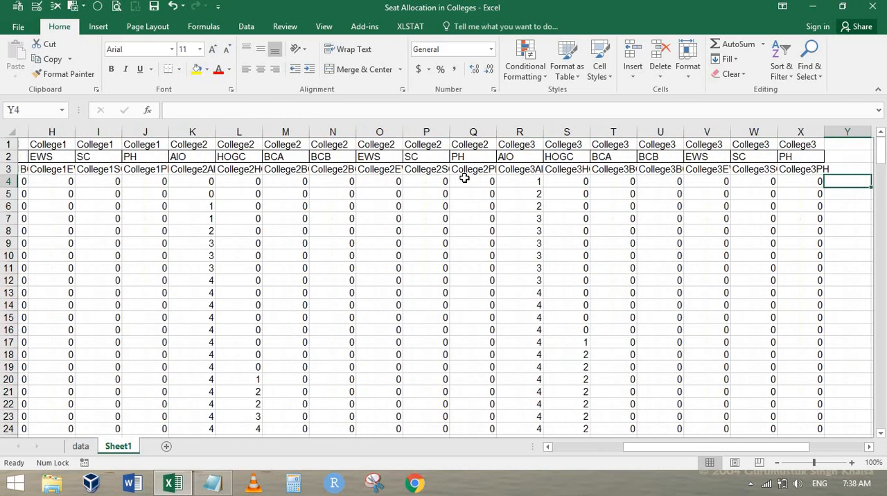
{"action": "type", "text": "=ind"}
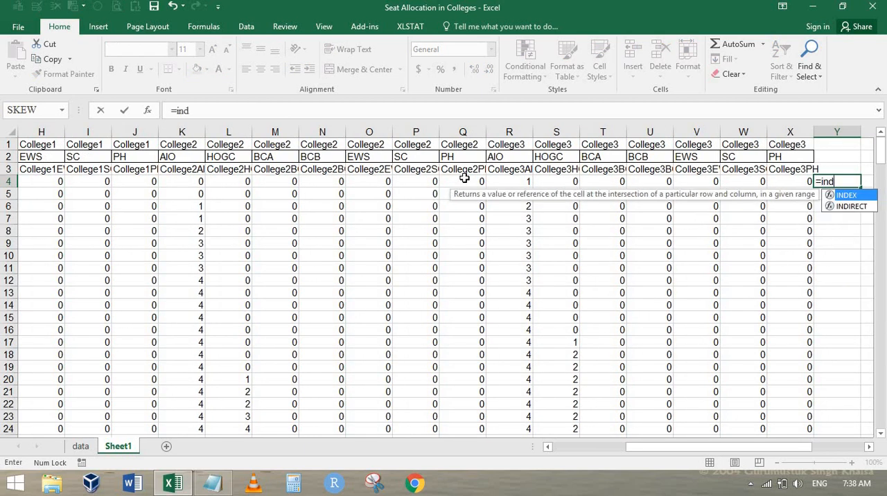
{"action": "key", "text": "Tab"}
{"action": "type", "text": "xx"}
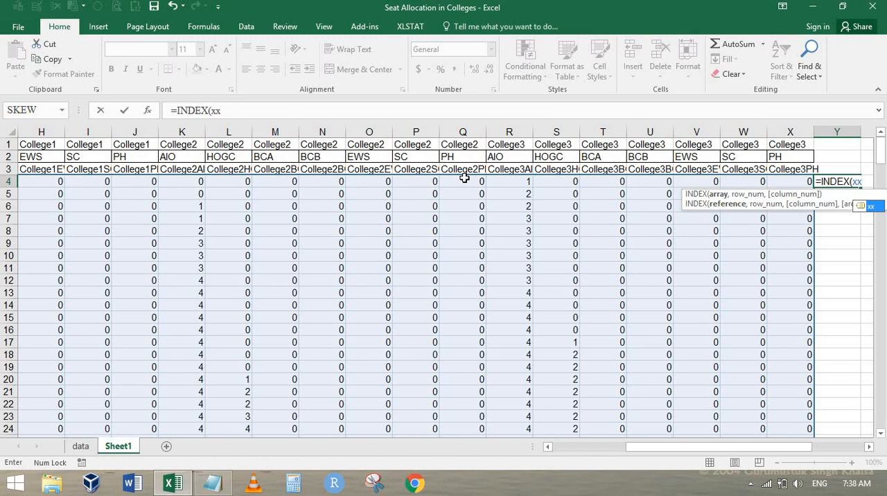
{"action": "type", "text": ","}
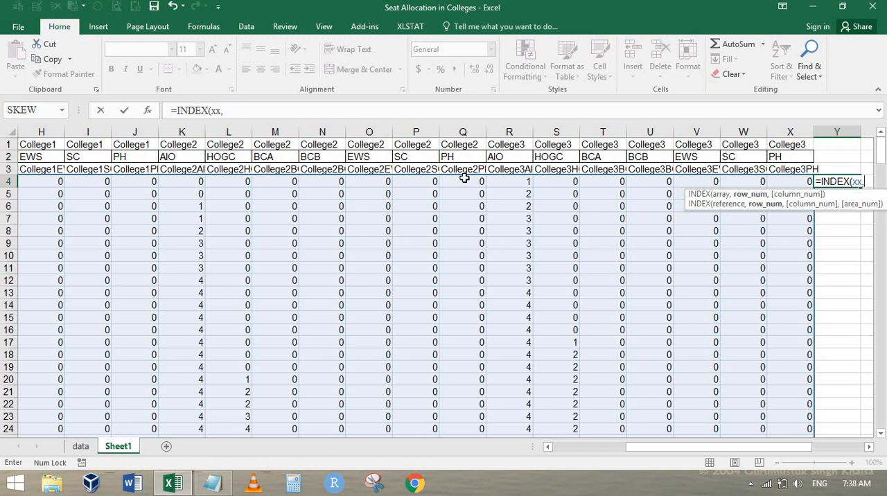
{"action": "type", "text": "row("}
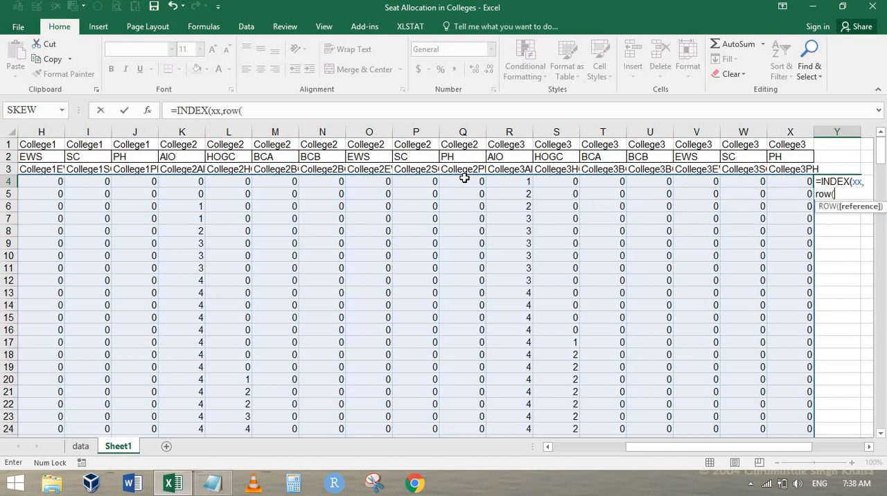
{"action": "type", "text": ")"}
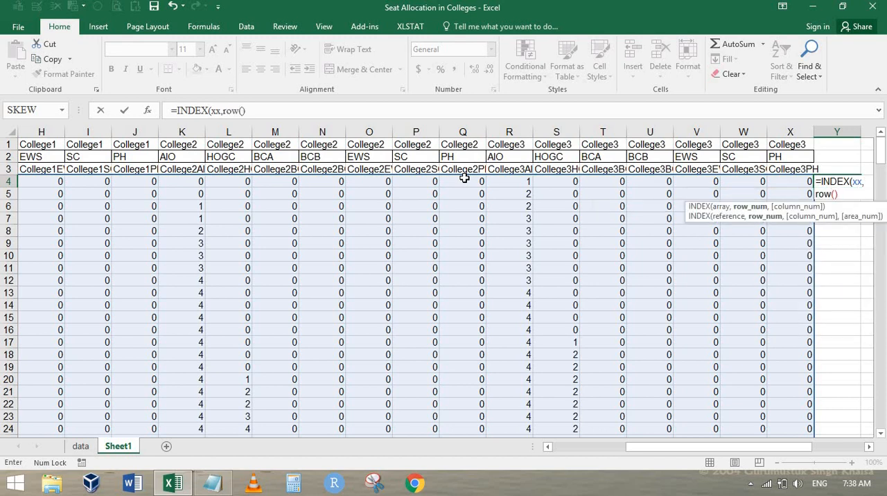
{"action": "type", "text": ","}
{"action": "type", "text": "m"}
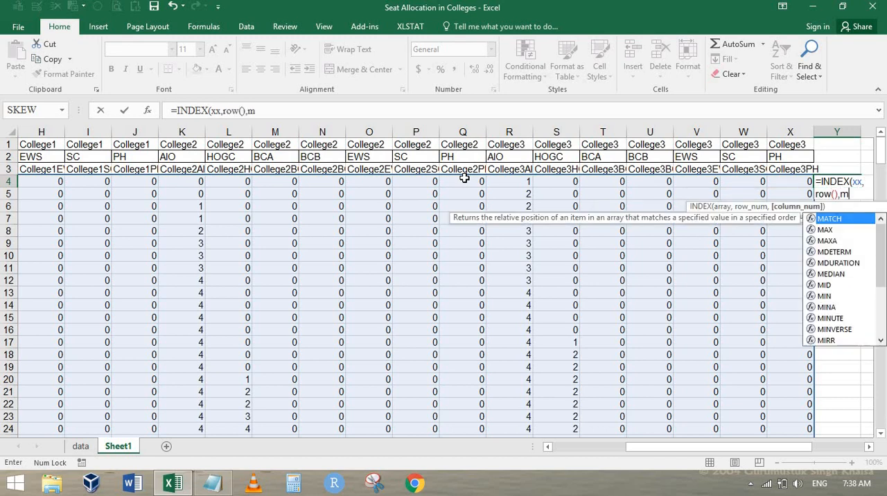
{"action": "type", "text": "atc"}
{"action": "key", "text": "Tab"}
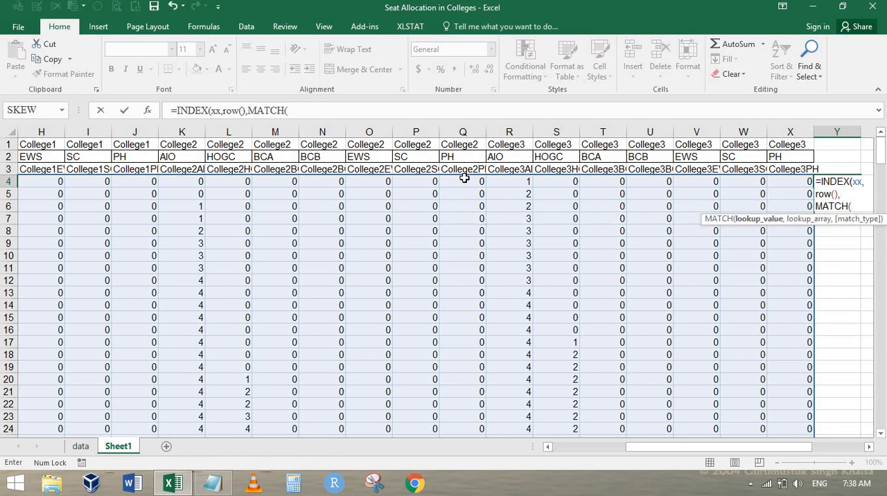
Step: Complete the MATCH in Y4 with C4 as lookup value, D1:X1 as lookup array and match type 0, and enter the formula
{"action": "left_click_drag", "start_coordinate": [639, 455], "coordinate": [550, 451]}
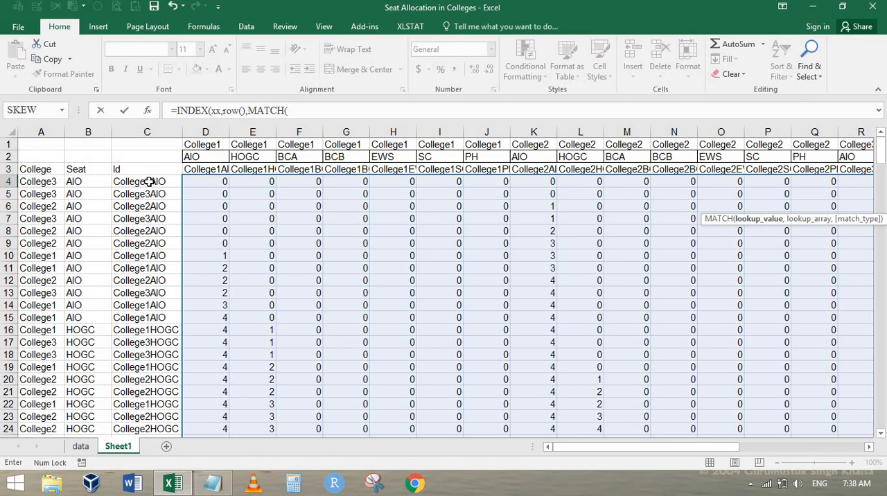
{"action": "left_click", "coordinate": [150, 182]}
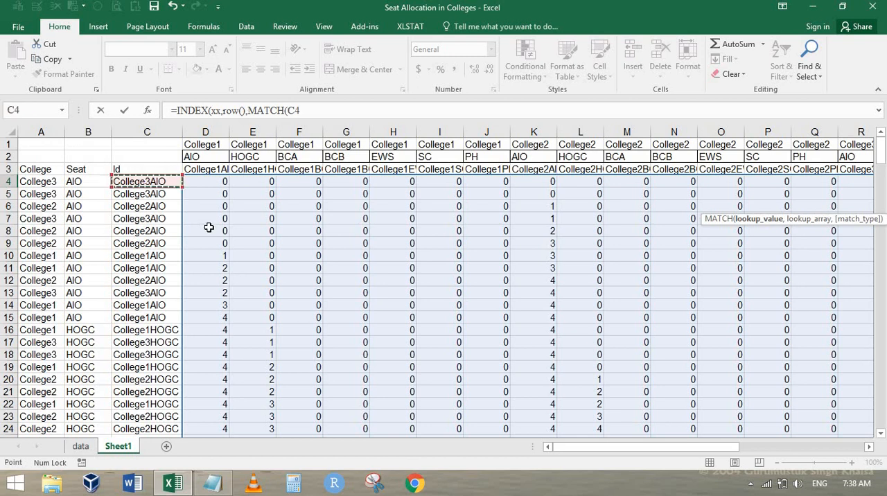
{"action": "type", "text": ","}
{"action": "left_click", "coordinate": [213, 144]}
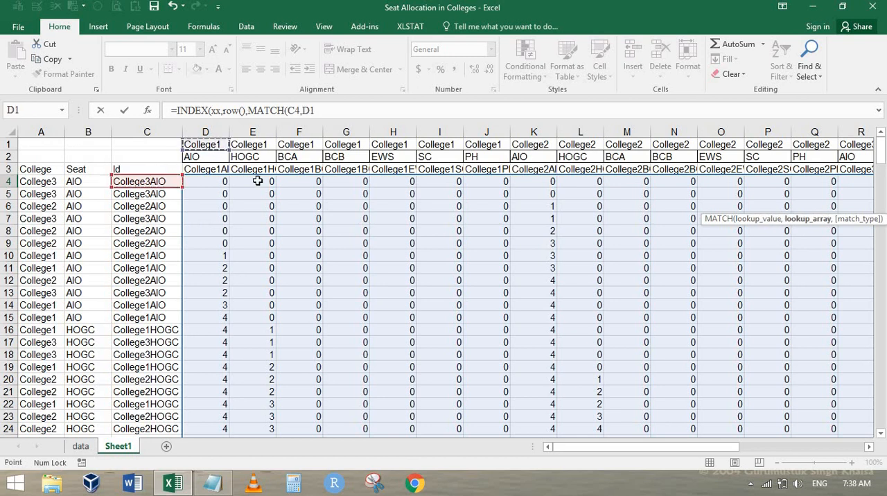
{"action": "key", "text": "ctrl+shift+Right"}
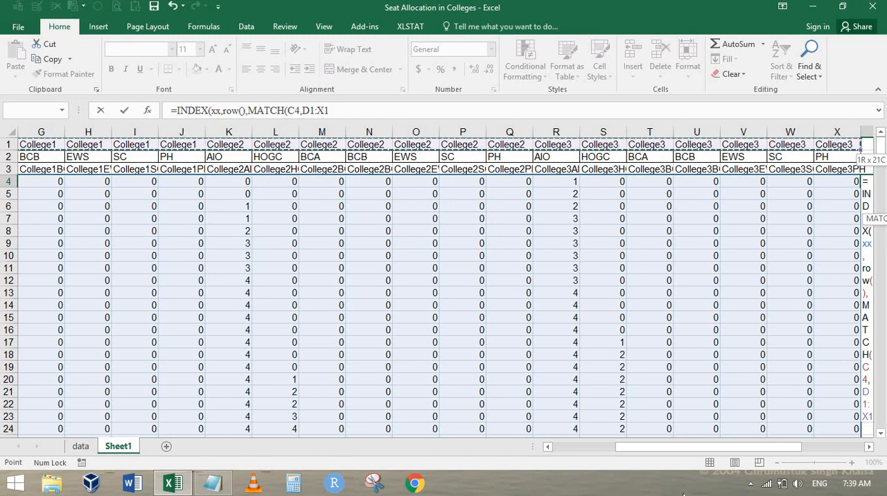
{"action": "left_click_drag", "start_coordinate": [710, 451], "coordinate": [718, 451]}
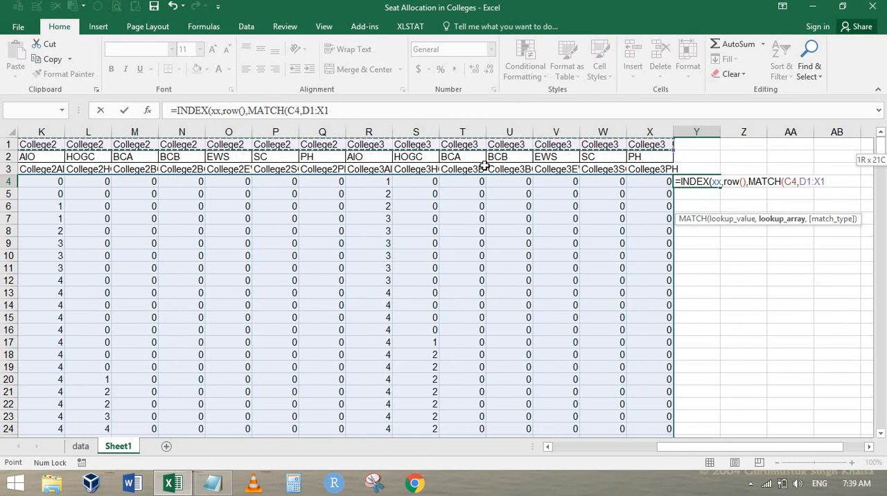
{"action": "type", "text": ",0))"}
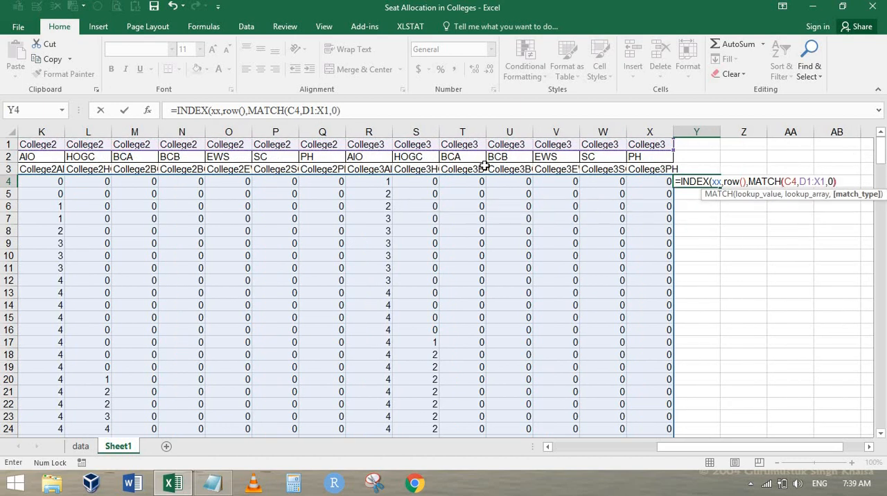
{"action": "key", "text": "ctrl+Return"}
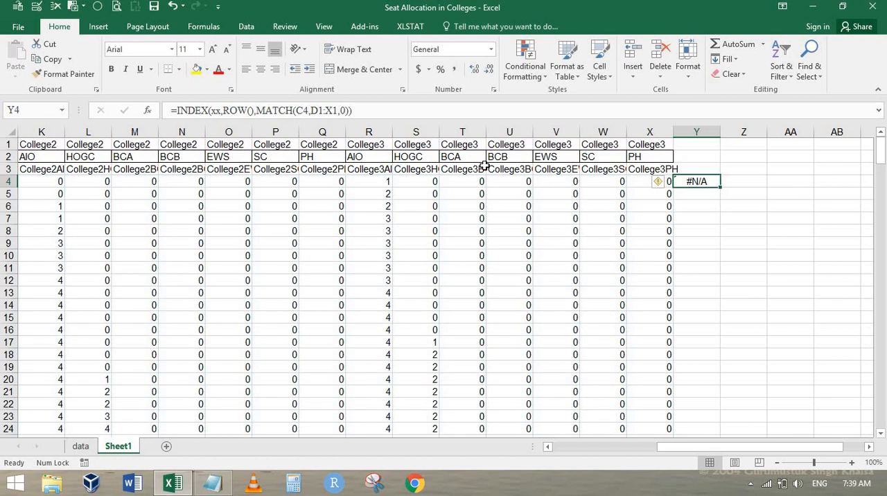
Step: Evaluate the ROW() part of the Y4 formula and leave the formula as entered
{"action": "key", "text": "F2"}
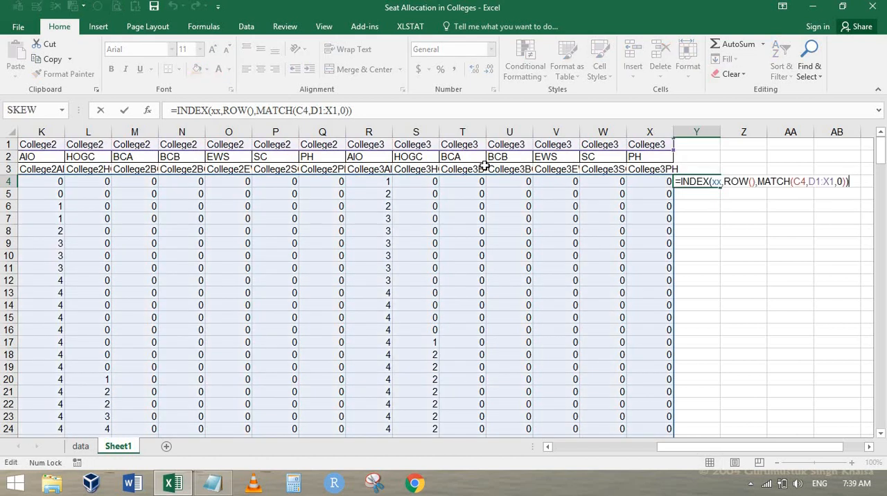
{"action": "double_click", "coordinate": [749, 182]}
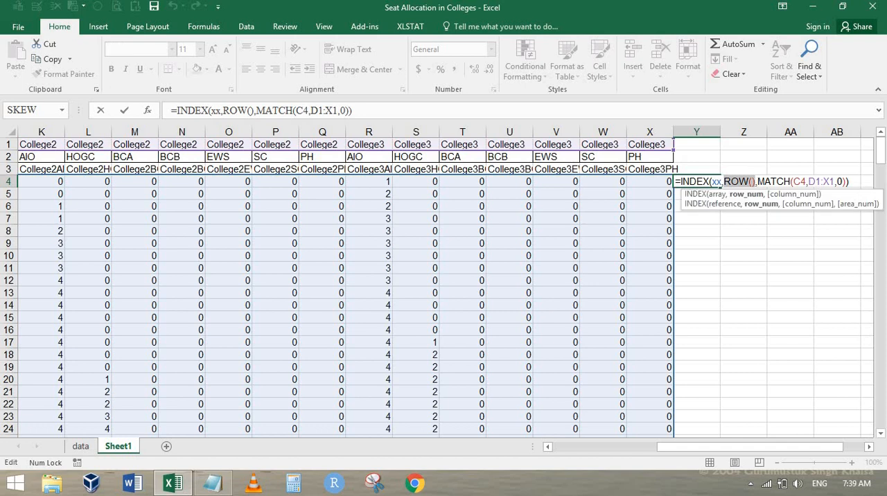
{"action": "key", "text": "F9"}
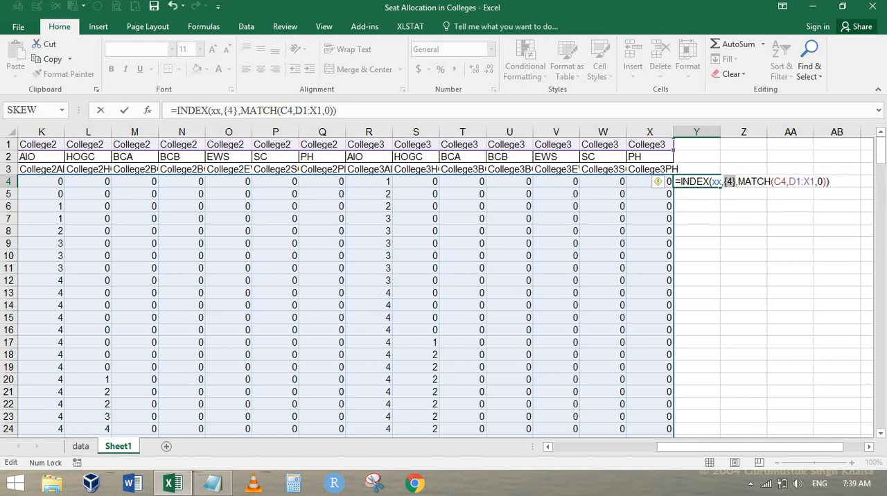
{"action": "key", "text": "Escape"}
Step: Evaluate the MATCH(C4,D1:X1,0) part of the Y4 formula and leave the formula as entered
{"action": "key", "text": "F2"}
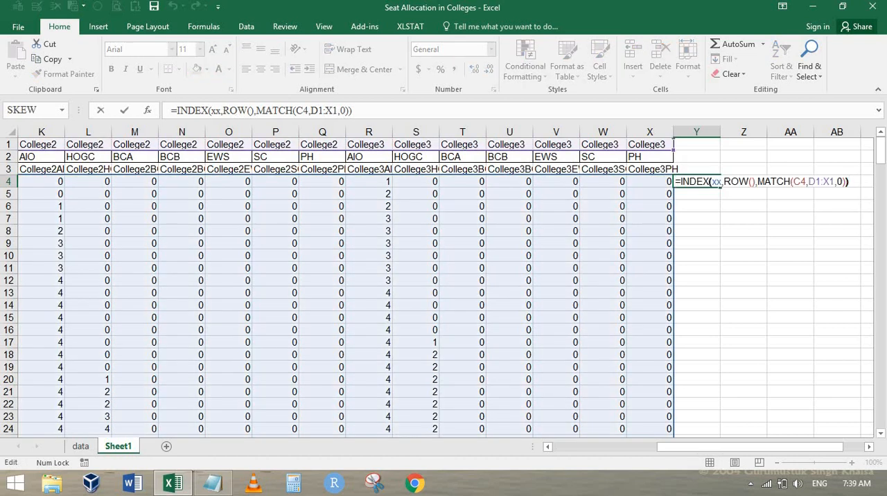
{"action": "key", "text": "shift+Left"}
{"action": "key", "text": "shift+Left"}
{"action": "key", "text": "shift+Left"}
{"action": "key", "text": "shift+Left"}
{"action": "key", "text": "shift+Left"}
{"action": "key", "text": "shift+Left"}
{"action": "key", "text": "shift+Left"}
{"action": "key", "text": "shift+Left"}
{"action": "key", "text": "shift+Left"}
{"action": "key", "text": "shift+Left"}
{"action": "key", "text": "shift+Left"}
{"action": "key", "text": "shift+Left"}
{"action": "key", "text": "shift+Left"}
{"action": "key", "text": "shift+Left"}
{"action": "key", "text": "shift+Left"}
{"action": "key", "text": "shift+Left"}
{"action": "key", "text": "shift+Left"}
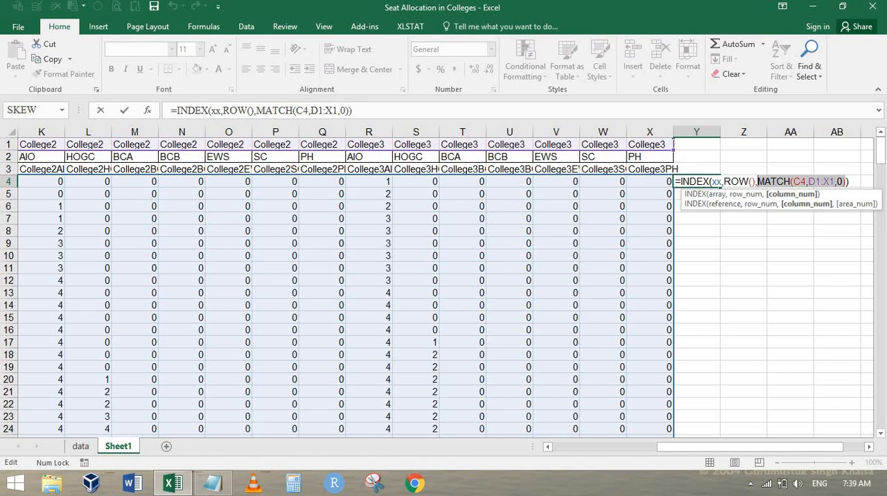
{"action": "key", "text": "F9"}
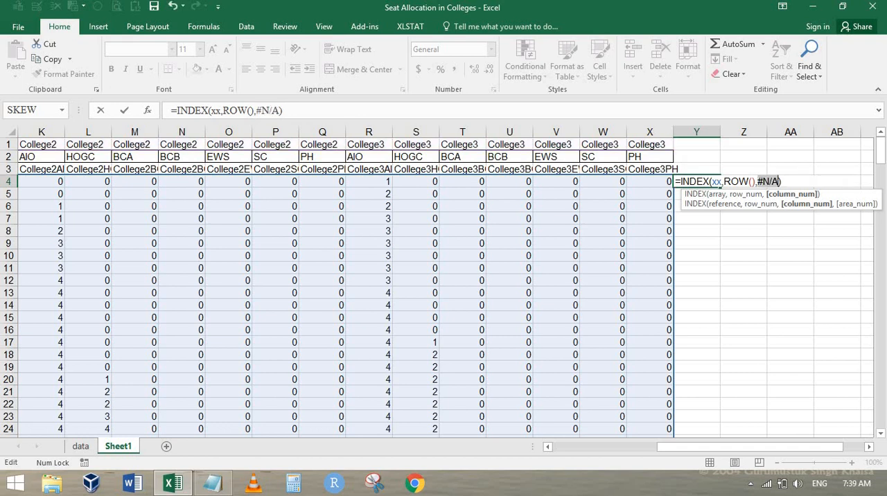
{"action": "key", "text": "Escape"}
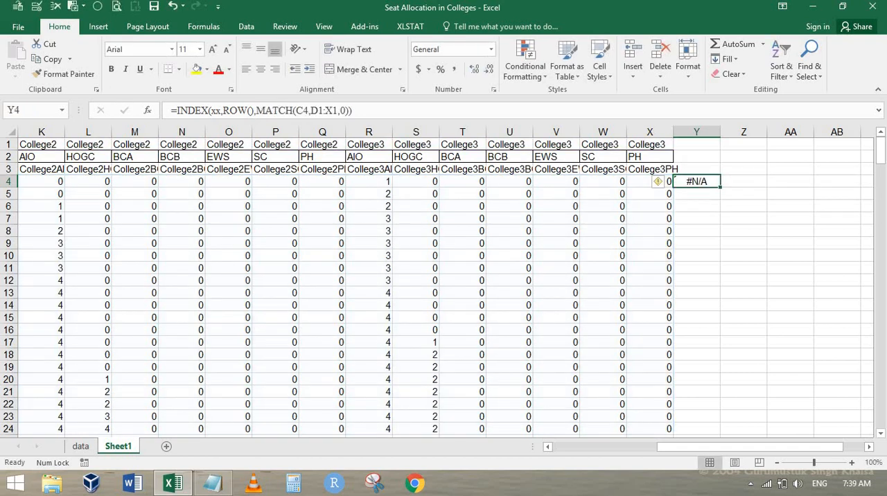
Step: Examine header rows 1 to 3 around column D to see which row holds the combined college-category Ids
{"action": "key", "text": "ctrl+Home"}
{"action": "key", "text": "Right"}
{"action": "key", "text": "Down"}
{"action": "key", "text": "Down"}
{"action": "key", "text": "Right"}
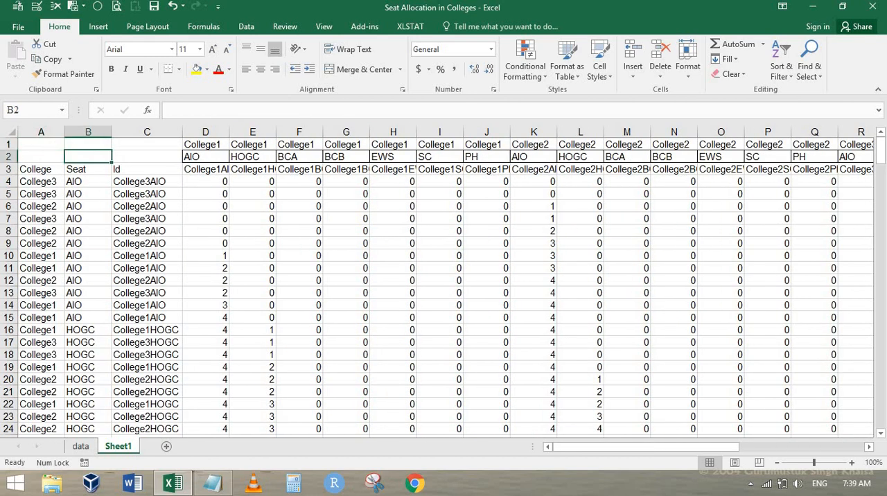
{"action": "key", "text": "Down"}
{"action": "key", "text": "Up"}
{"action": "key", "text": "Right"}
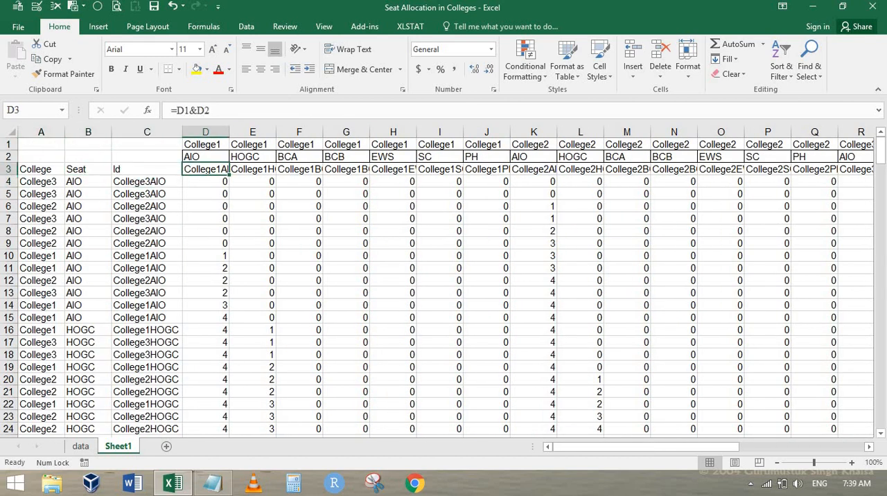
{"action": "key", "text": "Up"}
{"action": "key", "text": "Up"}
{"action": "key", "text": "Down"}
{"action": "key", "text": "Down"}
{"action": "key", "text": "Down"}
{"action": "key", "text": "ctrl+Right"}
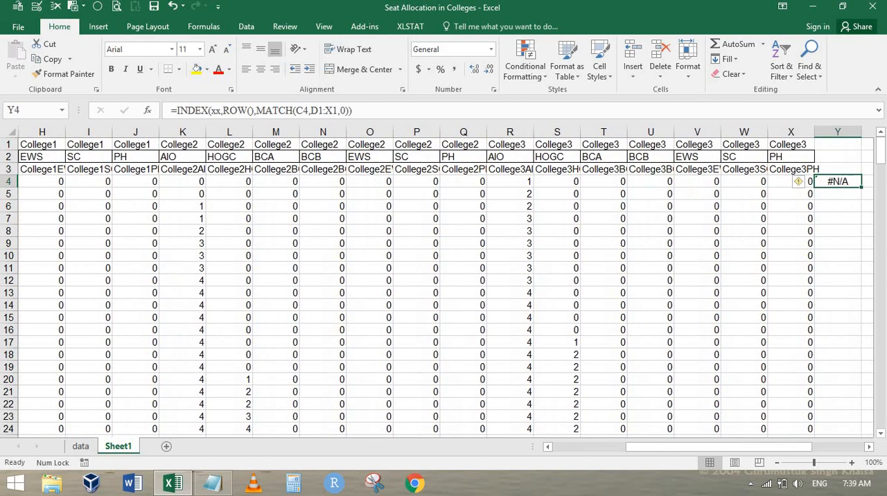
Step: Change the MATCH lookup array in the Y4 formula to D3:X3
{"action": "key", "text": "Right"}
{"action": "key", "text": "Left"}
{"action": "key", "text": "F2"}
{"action": "key", "text": "Left"}
{"action": "key", "text": "Left"}
{"action": "key", "text": "Left"}
{"action": "key", "text": "Left"}
{"action": "key", "text": "Left"}
{"action": "key", "text": "Left"}
{"action": "key", "text": "Left"}
{"action": "key", "text": "Left"}
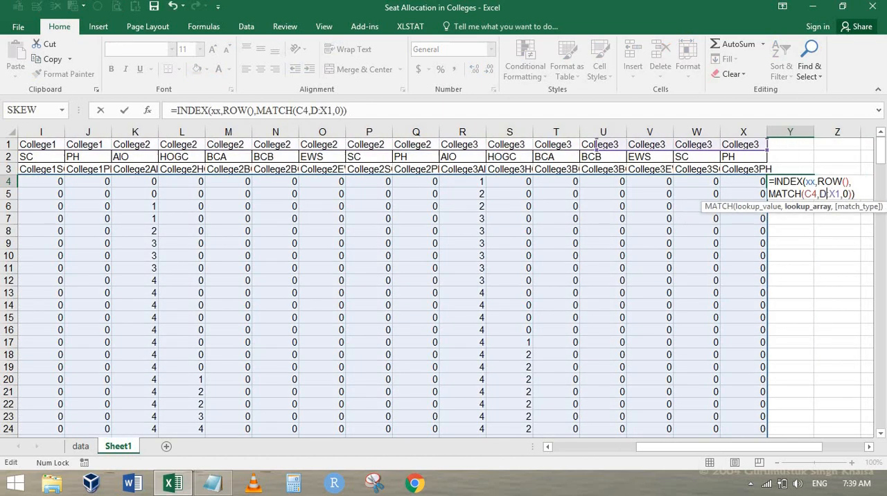
{"action": "key", "text": "Delete"}
{"action": "type", "text": "3"}
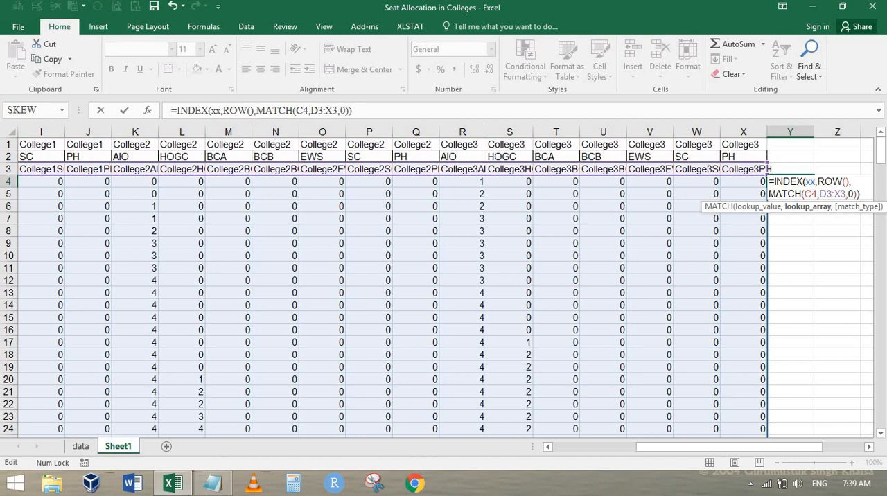
{"action": "key", "text": "ctrl+Return"}
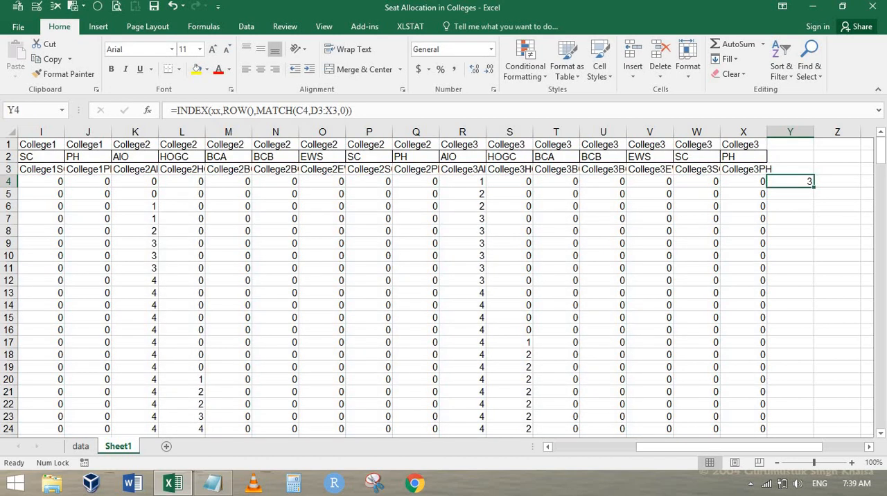
Step: Evaluate the MATCH(C4,D3:X3,0) part of the Y4 formula and leave the formula as entered
{"action": "key", "text": "F2"}
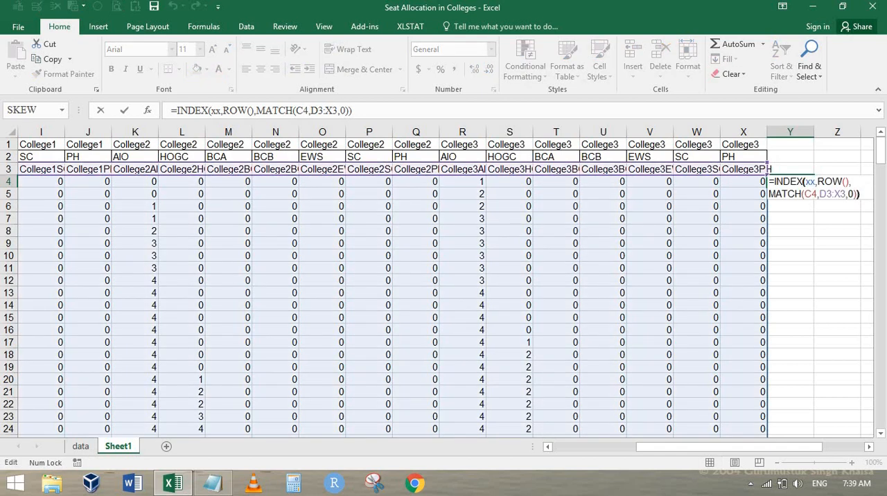
{"action": "key", "text": "Left"}
{"action": "key", "text": "shift+Left"}
{"action": "key", "text": "shift+Left"}
{"action": "key", "text": "shift+Left"}
{"action": "key", "text": "shift+Left"}
{"action": "key", "text": "shift+Left"}
{"action": "key", "text": "shift+Left"}
{"action": "key", "text": "shift+Left"}
{"action": "key", "text": "shift+Left"}
{"action": "key", "text": "shift+Left"}
{"action": "key", "text": "shift+Left"}
{"action": "key", "text": "shift+Left"}
{"action": "key", "text": "shift+Left"}
{"action": "key", "text": "shift+Left"}
{"action": "key", "text": "shift+Left"}
{"action": "key", "text": "shift+Left"}
{"action": "key", "text": "shift+Left"}
{"action": "key", "text": "shift+Left"}
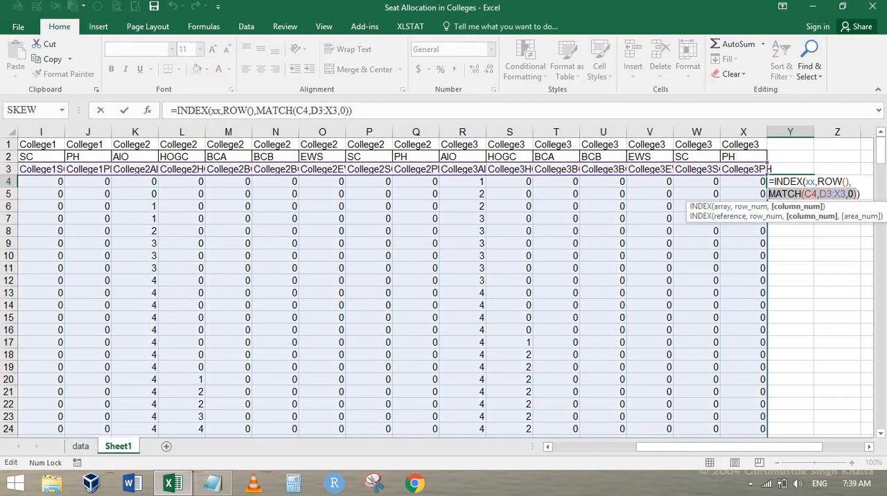
{"action": "key", "text": "F9"}
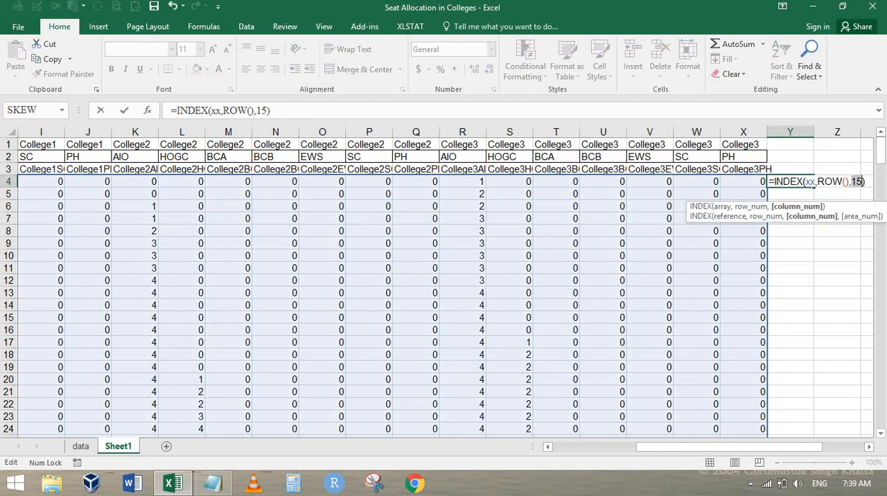
{"action": "key", "text": "Escape"}
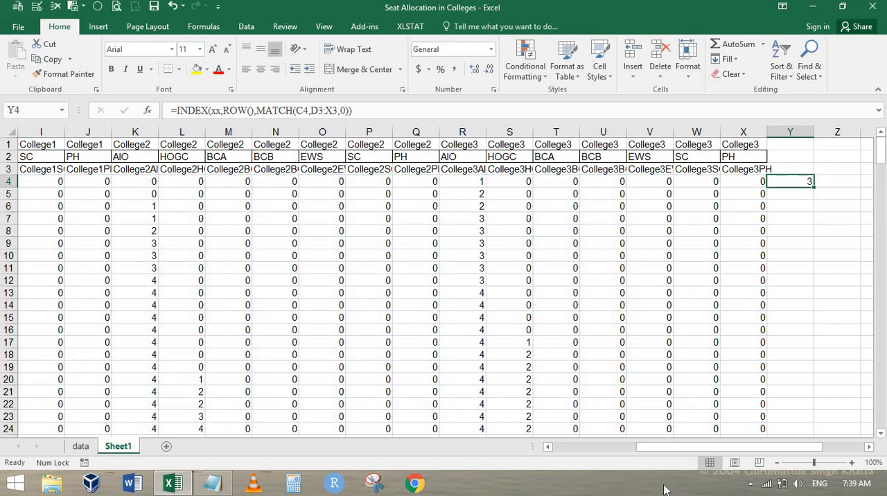
Step: Count across the row 3 header Ids from D3 to the column matching the Id in C4
{"action": "left_click_drag", "start_coordinate": [644, 448], "coordinate": [533, 447]}
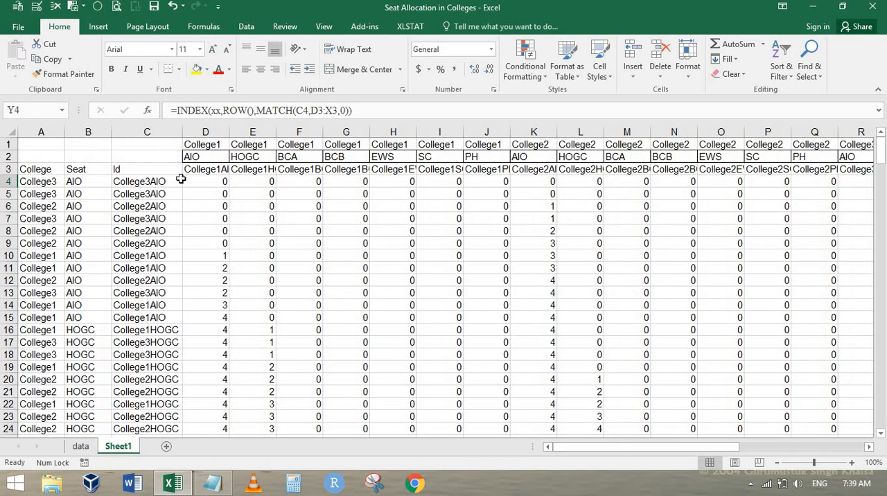
{"action": "left_click", "coordinate": [136, 182]}
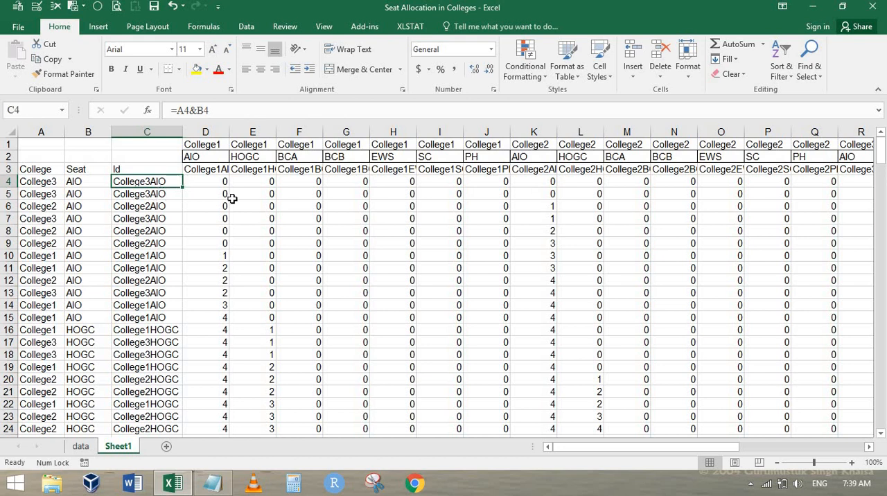
{"action": "key", "text": "Up"}
{"action": "key", "text": "Right"}
{"action": "key", "text": "shift+Right"}
{"action": "key", "text": "shift+Right"}
{"action": "key", "text": "shift+Right"}
{"action": "key", "text": "shift+Right"}
{"action": "key", "text": "shift+Right"}
{"action": "key", "text": "shift+Right"}
{"action": "key", "text": "shift+Right"}
{"action": "key", "text": "shift+Right"}
{"action": "key", "text": "shift+Right"}
{"action": "key", "text": "shift+Right"}
{"action": "key", "text": "shift+Right"}
{"action": "key", "text": "shift+Right"}
{"action": "key", "text": "shift+Right"}
{"action": "key", "text": "shift+Right"}
{"action": "key", "text": "shift+Right"}
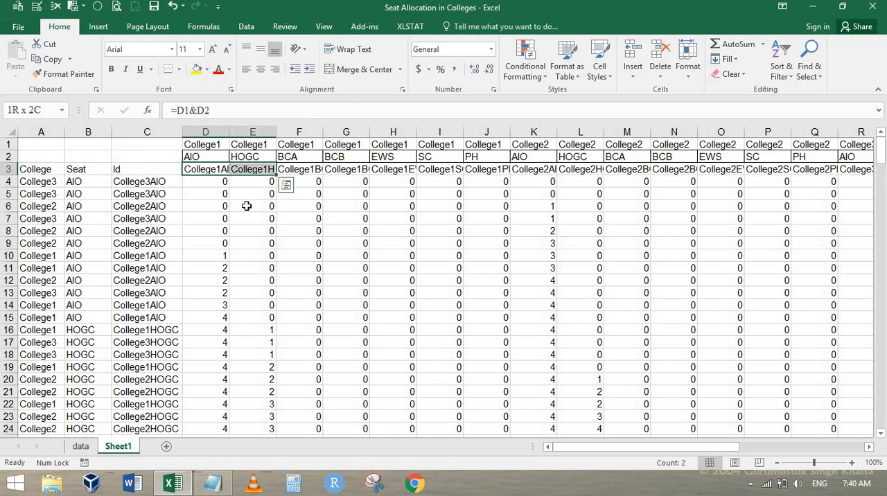
{"action": "key", "text": "shift+Right"}
{"action": "key", "text": "shift+Right"}
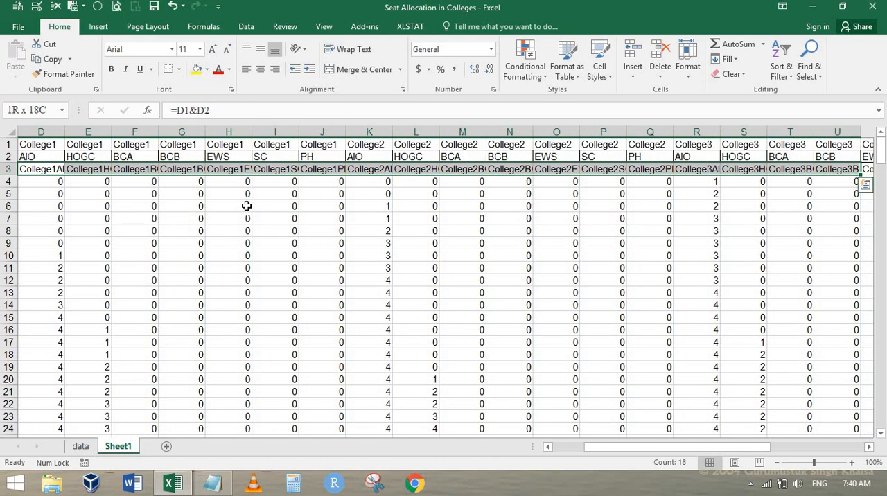
{"action": "key", "text": "shift+Left"}
{"action": "key", "text": "shift+Left"}
{"action": "key", "text": "shift+Left"}
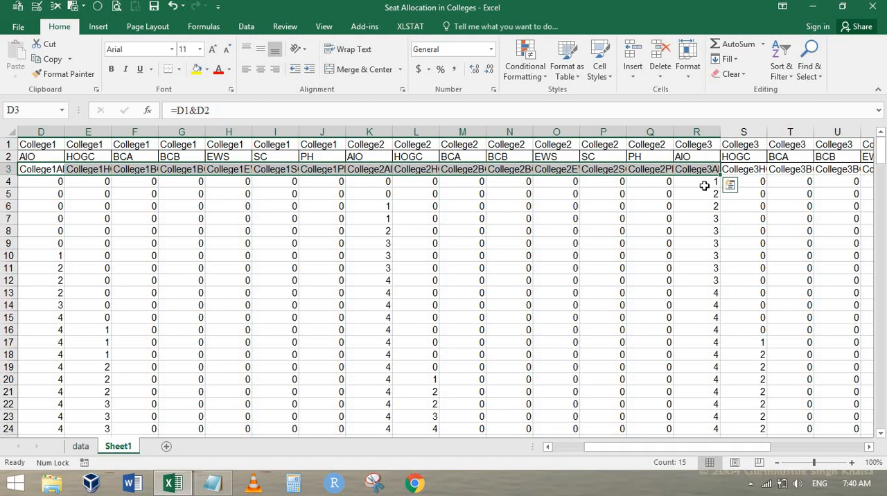
{"action": "key", "text": "Right"}
{"action": "key", "text": "Right"}
{"action": "key", "text": "Right"}
{"action": "key", "text": "Right"}
{"action": "key", "text": "Right"}
{"action": "key", "text": "Right"}
{"action": "key", "text": "Right"}
{"action": "key", "text": "Right"}
{"action": "key", "text": "Right"}
{"action": "key", "text": "Right"}
{"action": "key", "text": "Right"}
{"action": "key", "text": "Right"}
{"action": "key", "text": "Right"}
{"action": "key", "text": "Right"}
{"action": "key", "text": "Right"}
{"action": "key", "text": "Right"}
{"action": "key", "text": "Right"}
{"action": "key", "text": "Right"}
{"action": "key", "text": "Right"}
{"action": "key", "text": "Right"}
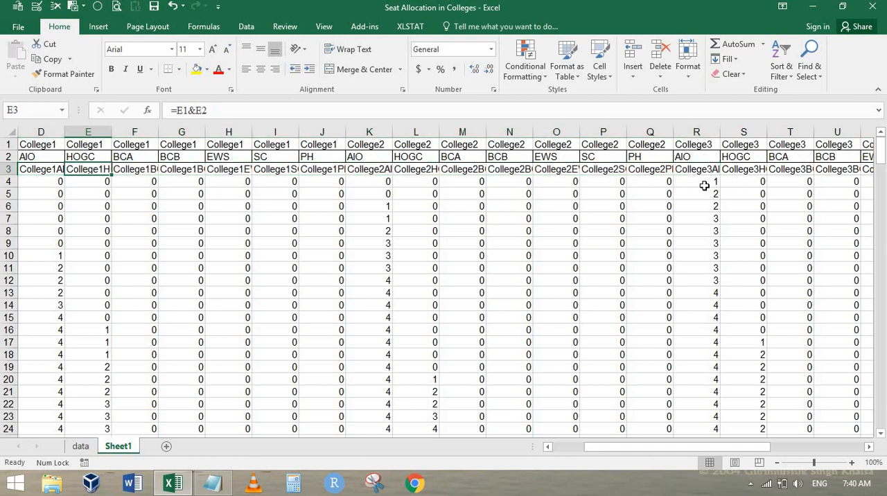
Step: Evaluate the ROW() argument of the Y4 formula and restore it to ROW()
{"action": "key", "text": "Down"}
{"action": "key", "text": "Left"}
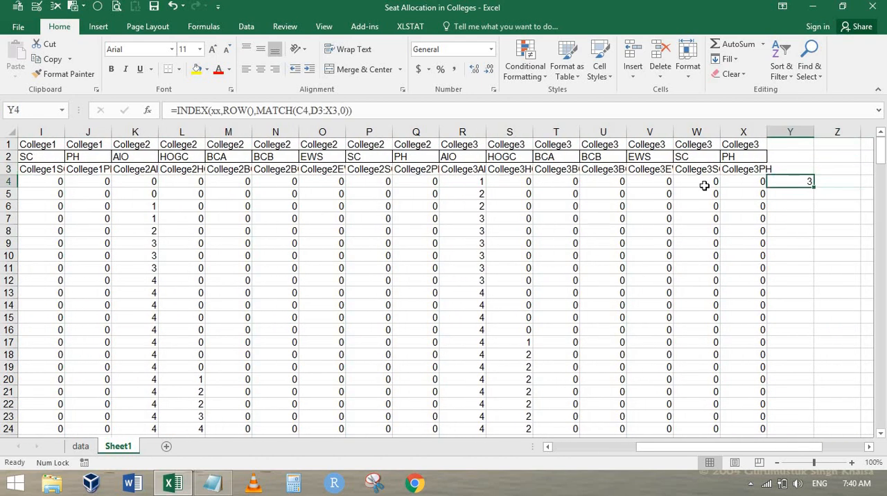
{"action": "key", "text": "F2"}
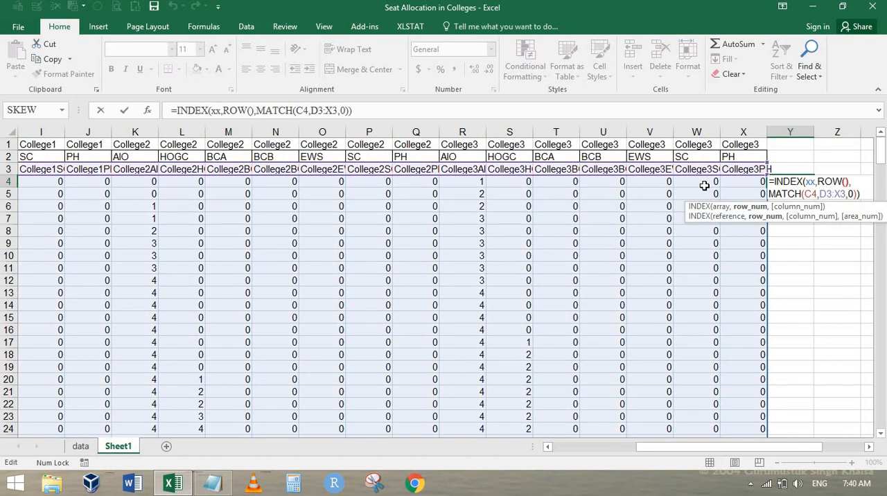
{"action": "key", "text": "shift+Left"}
{"action": "key", "text": "shift+Left"}
{"action": "key", "text": "shift+Left"}
{"action": "key", "text": "shift+Left"}
{"action": "key", "text": "shift+Left"}
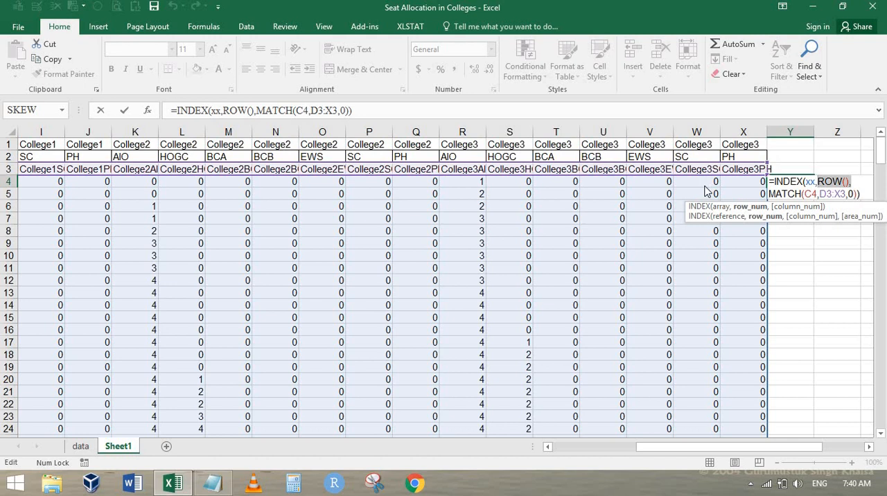
{"action": "key", "text": "F9"}
{"action": "key", "text": "Return"}
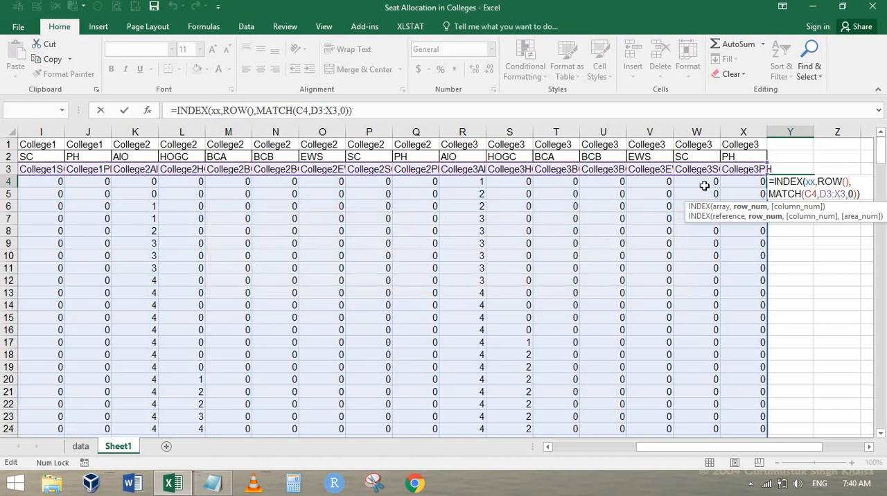
{"action": "key", "text": "shift+Left"}
{"action": "key", "text": "shift+Left"}
{"action": "key", "text": "shift+Left"}
{"action": "key", "text": "shift+Left"}
{"action": "key", "text": "F9"}
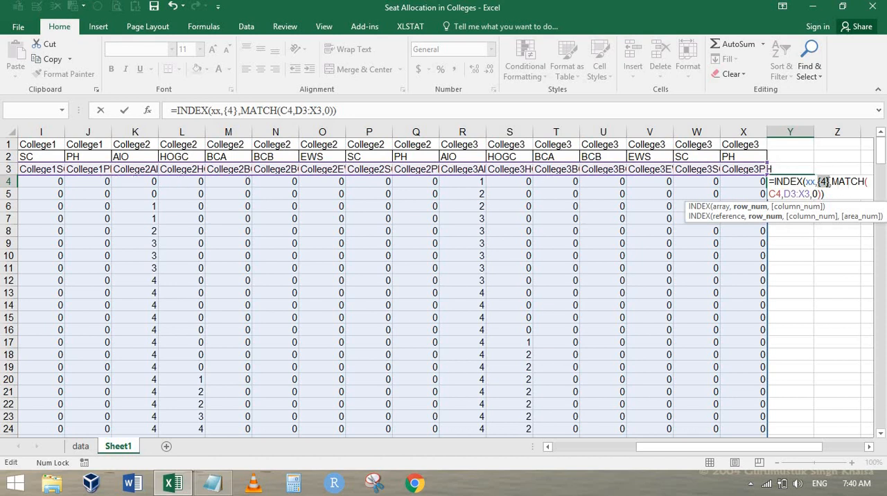
{"action": "key", "text": "ctrl+z"}
Step: Change the row argument of the Y4 INDEX formula to ROW()-3
{"action": "key", "text": "Right"}
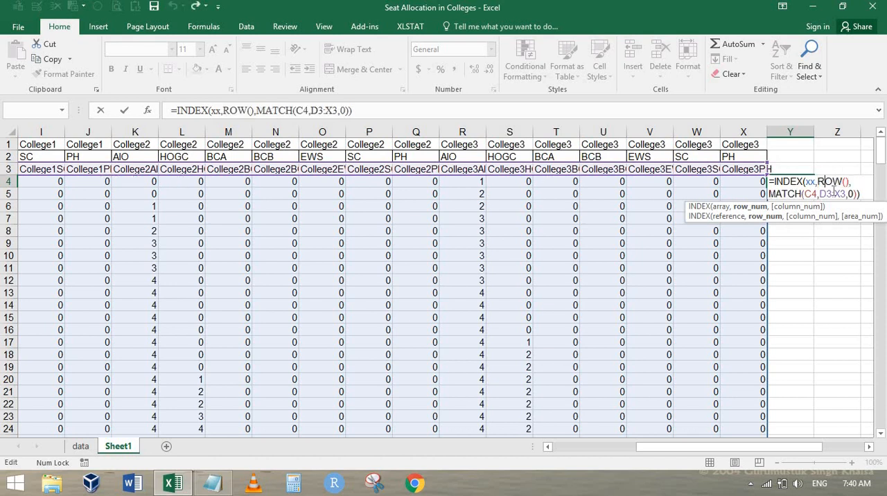
{"action": "key", "text": "Right"}
{"action": "key", "text": "Right"}
{"action": "type", "text": "-3"}
{"action": "key", "text": "ctrl+Return"}
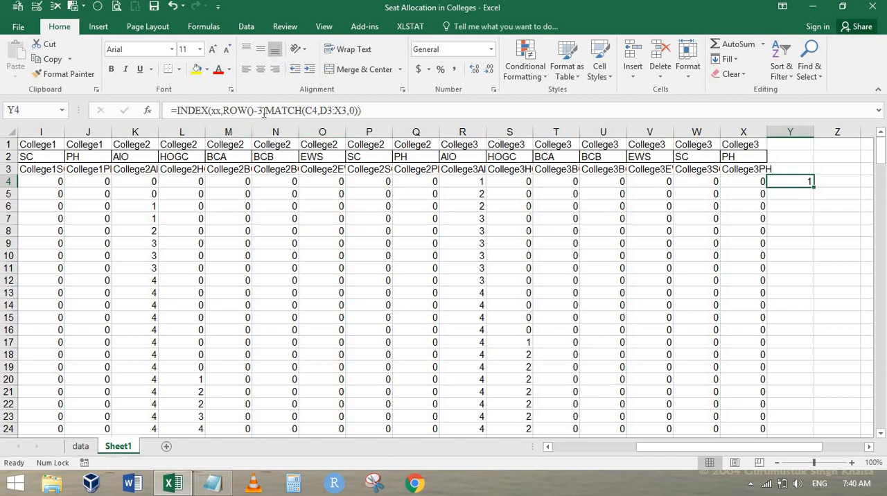
Step: Make the MATCH lookup array in Y4 absolute as $D$3:$X$3 and fill the formula down column Y
{"action": "left_click", "coordinate": [329, 111]}
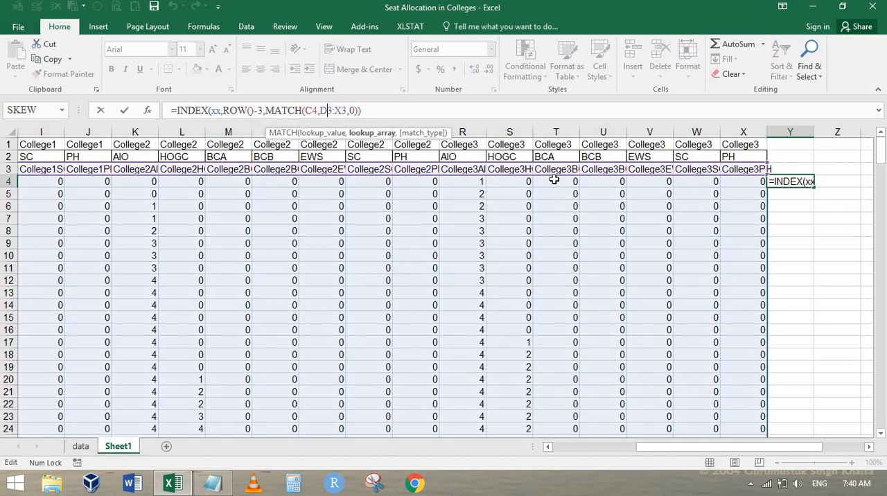
{"action": "key", "text": "Right"}
{"action": "key", "text": "F4"}
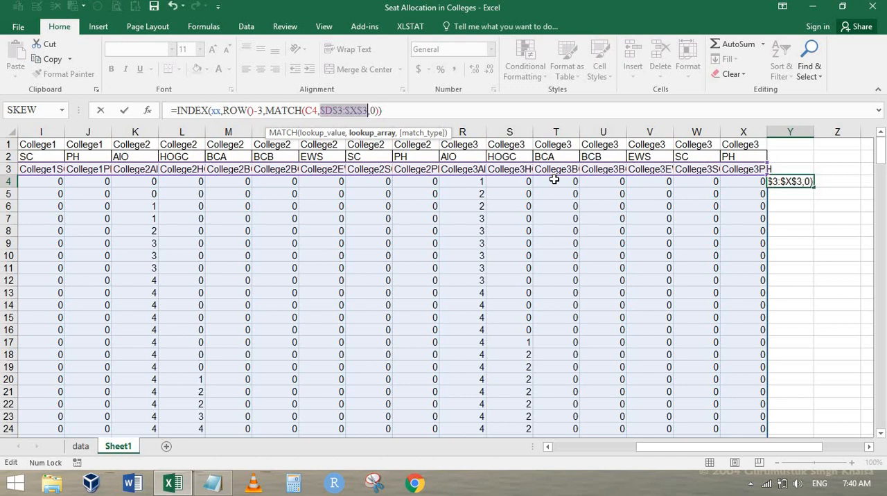
{"action": "key", "text": "Left"}
{"action": "key", "text": "ctrl+Return"}
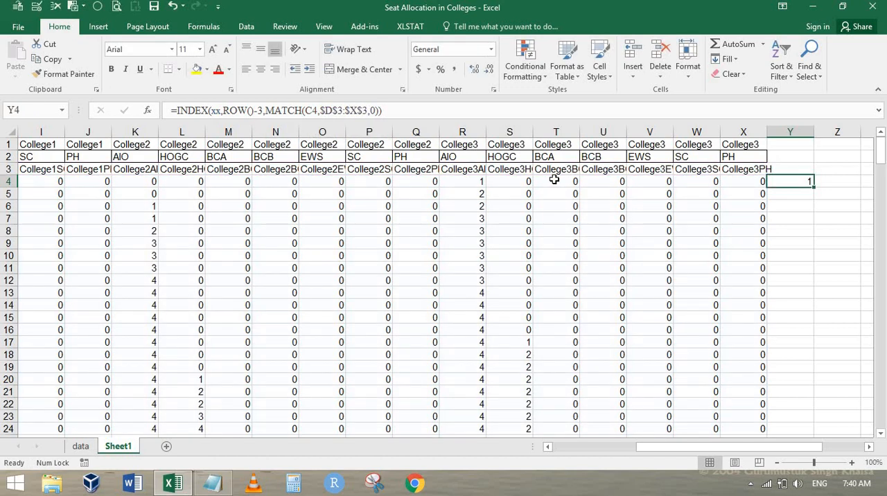
{"action": "double_click", "coordinate": [814, 188]}
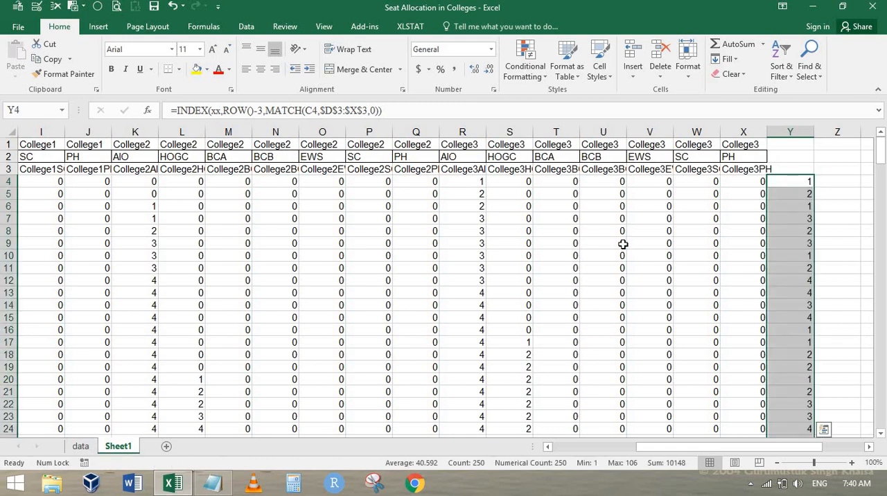
Step: Review the College, Seat and Id columns and the combined Id headers across row 3 up to column X
{"action": "key", "text": "ctrl+Home"}
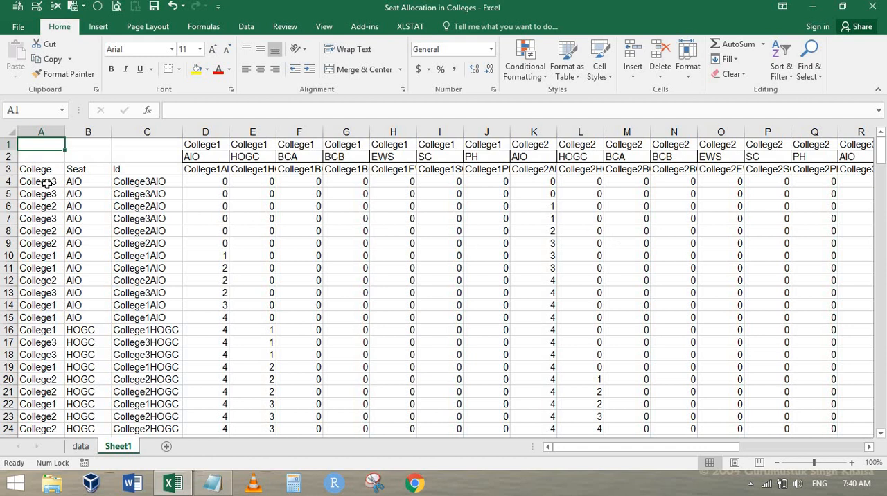
{"action": "left_click_drag", "start_coordinate": [47, 182], "coordinate": [84, 280]}
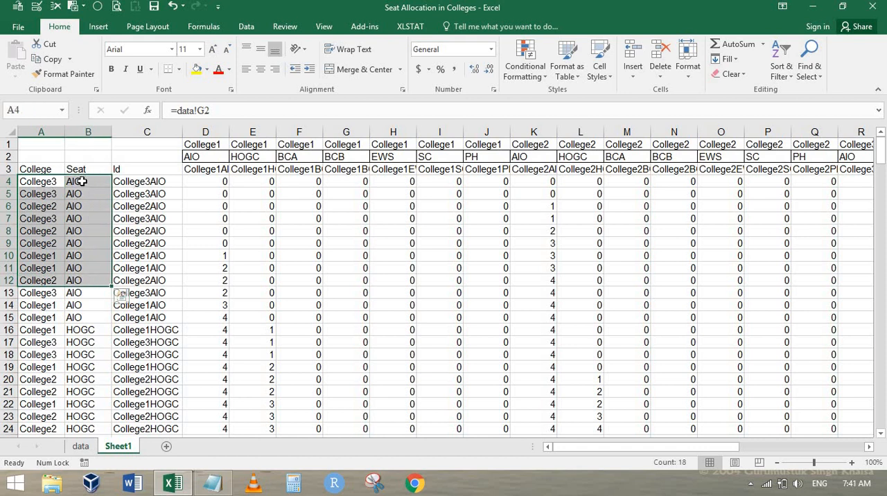
{"action": "left_click_drag", "start_coordinate": [156, 181], "coordinate": [138, 230]}
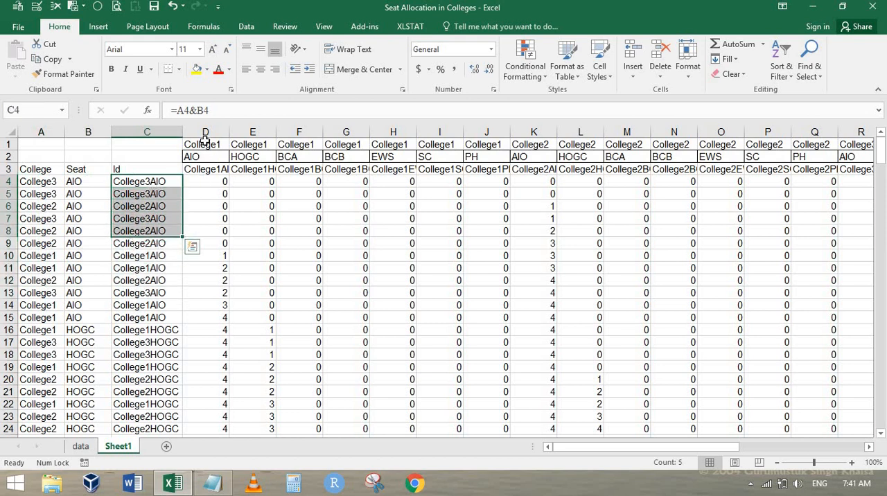
{"action": "left_click_drag", "start_coordinate": [205, 144], "coordinate": [300, 168]}
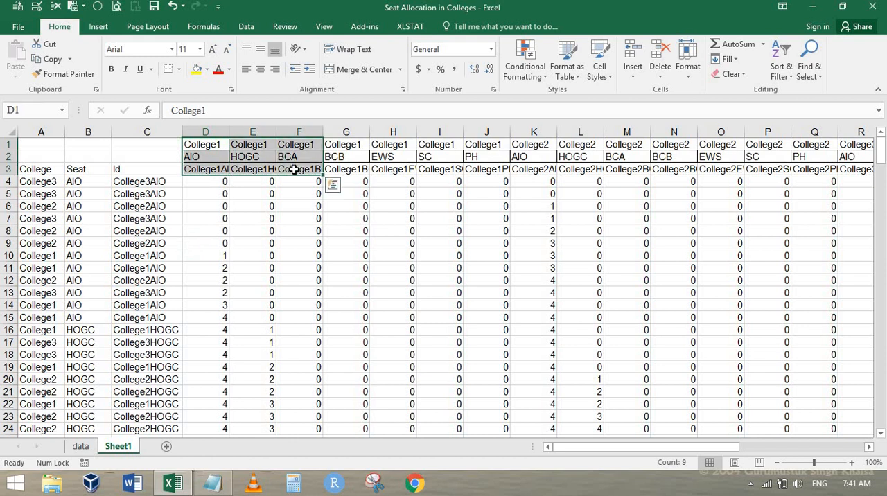
{"action": "left_click", "coordinate": [212, 184]}
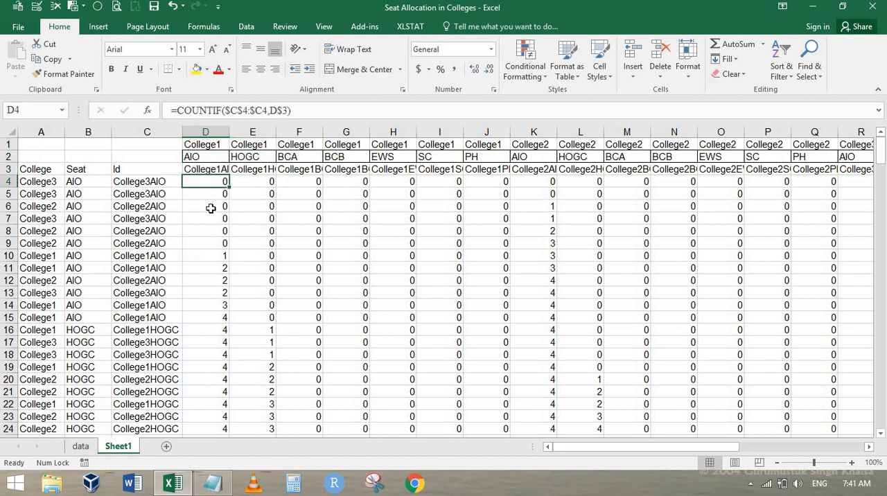
{"action": "left_click", "coordinate": [133, 180]}
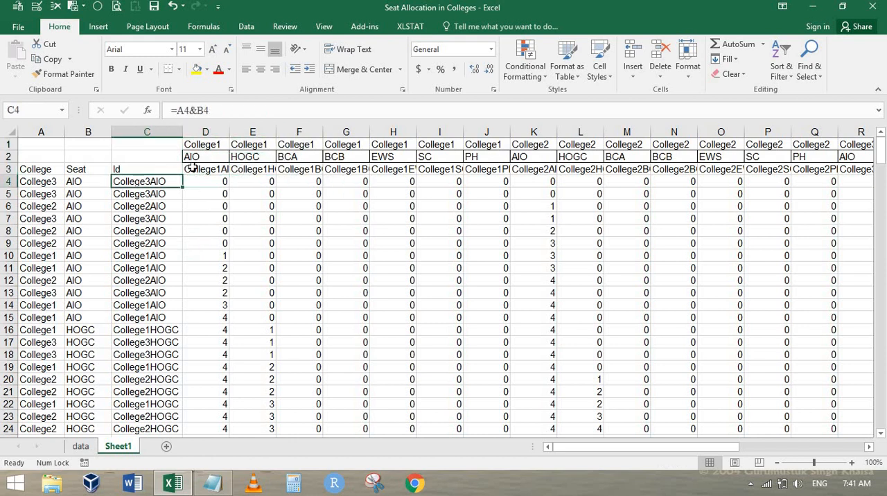
{"action": "left_click", "coordinate": [196, 170]}
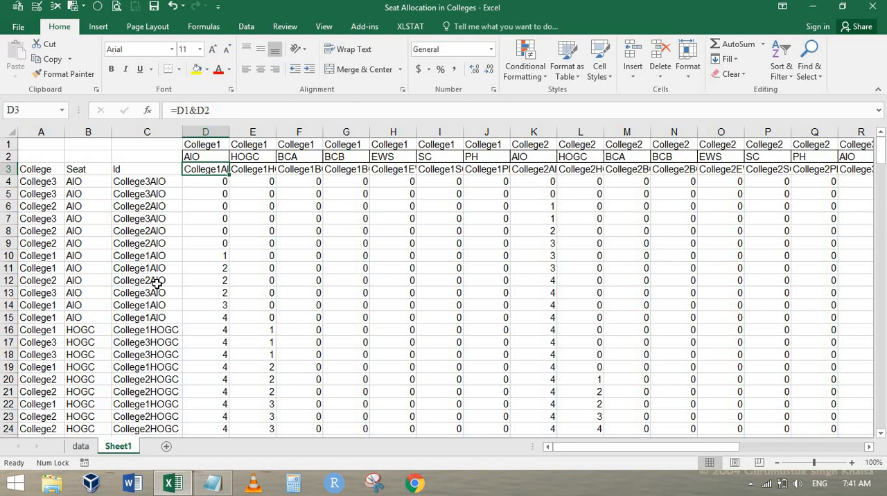
{"action": "key", "text": "ctrl+Right"}
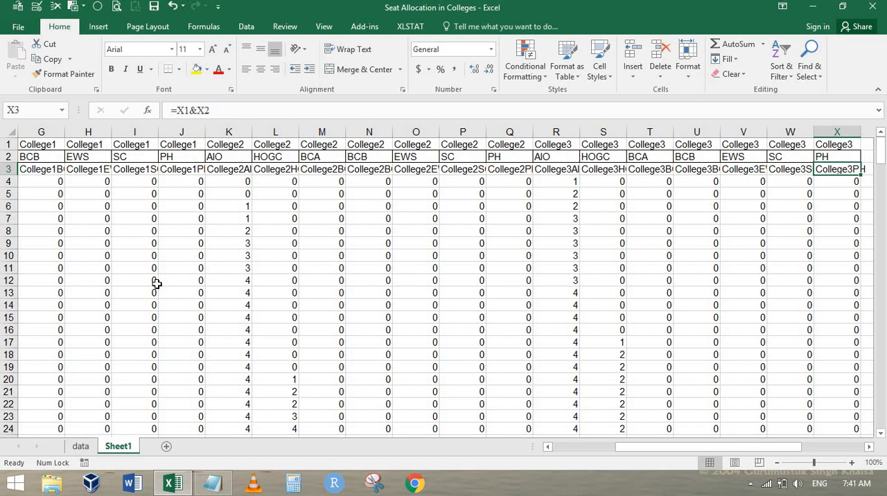
Step: Examine the running-count COUNTIF formula in column D, checking the cells it references from D10
{"action": "key", "text": "ctrl+Left"}
{"action": "key", "text": "Right"}
{"action": "key", "text": "Right"}
{"action": "key", "text": "Right"}
{"action": "key", "text": "Down"}
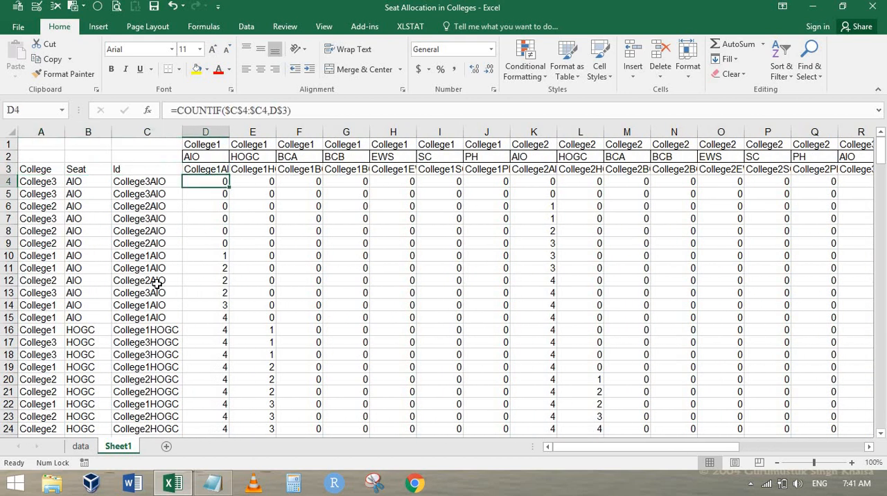
{"action": "key", "text": "Down"}
{"action": "key", "text": "Down"}
{"action": "key", "text": "Down"}
{"action": "key", "text": "Down"}
{"action": "key", "text": "Down"}
{"action": "key", "text": "Down"}
{"action": "key", "text": "F2"}
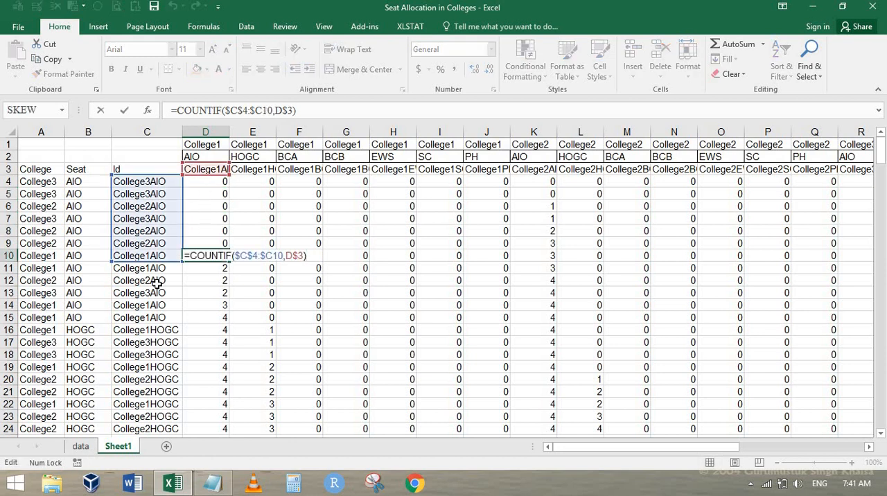
{"action": "key", "text": "Return"}
Step: Examine the COUNTIF formula in K11 and the ranges it references for the College2 AIO count
{"action": "key", "text": "Right"}
{"action": "key", "text": "Right"}
{"action": "key", "text": "Right"}
{"action": "key", "text": "Right"}
{"action": "key", "text": "Right"}
{"action": "key", "text": "Right"}
{"action": "key", "text": "Right"}
{"action": "key", "text": "Right"}
{"action": "key", "text": "Right"}
{"action": "key", "text": "Right"}
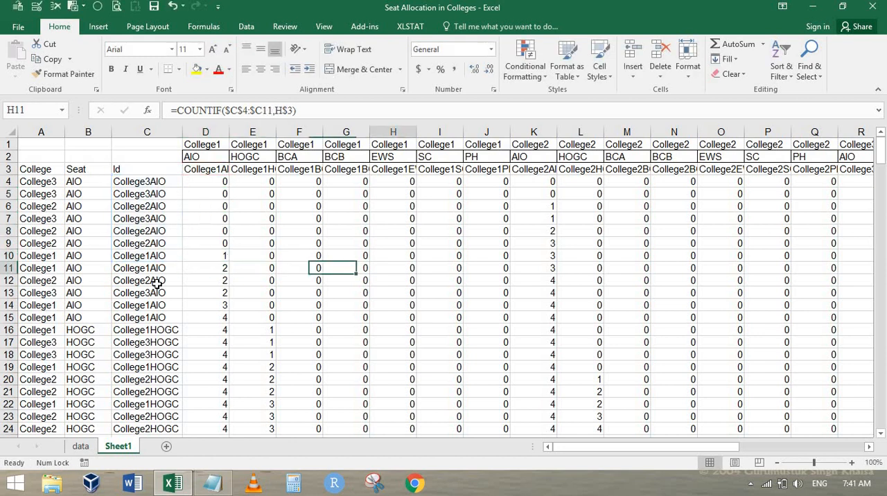
{"action": "key", "text": "Left"}
{"action": "key", "text": "Left"}
{"action": "key", "text": "Left"}
{"action": "key", "text": "F2"}
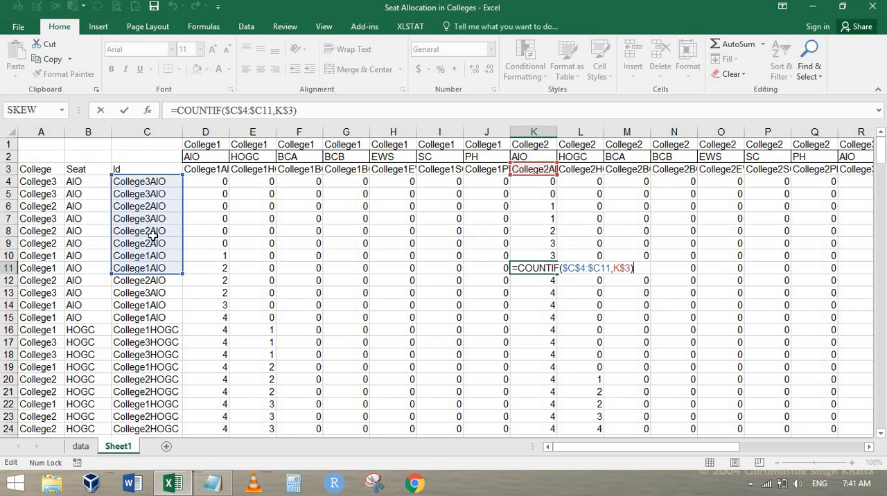
{"action": "key", "text": "Return"}
{"action": "left_click", "coordinate": [551, 272]}
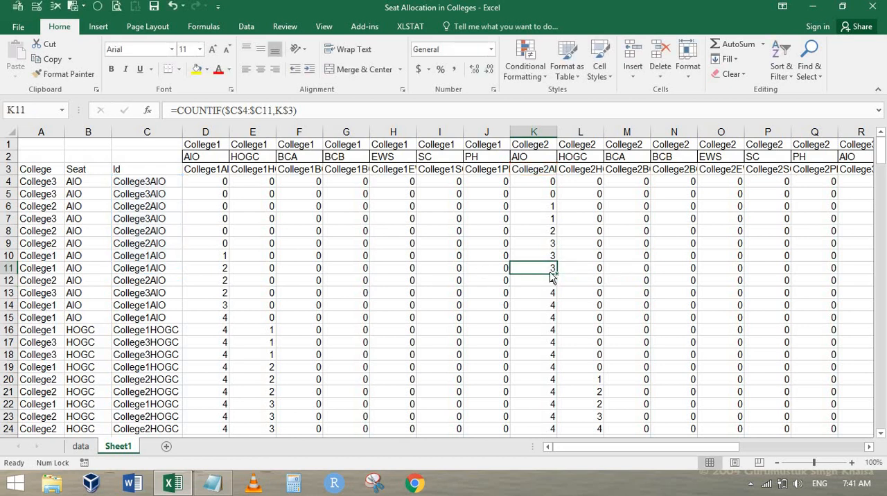
Step: Check the filled INDEX and MATCH formula in column Y at row 8
{"action": "key", "text": "ctrl+Right"}
{"action": "key", "text": "Right"}
{"action": "key", "text": "Up"}
{"action": "key", "text": "Up"}
{"action": "key", "text": "Up"}
{"action": "key", "text": "Left"}
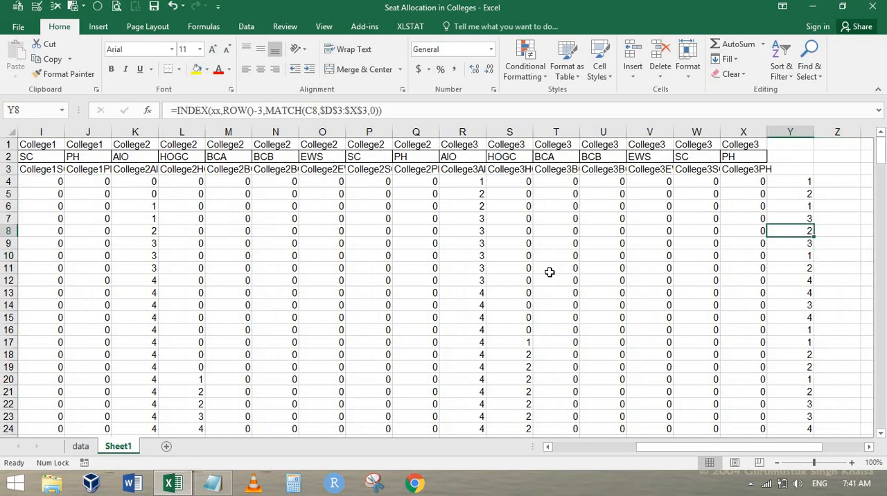
Step: Inspect the COUNTIF counts across row 4 by selecting the cells from X4 back to D4
{"action": "key", "text": "Up"}
{"action": "key", "text": "Up"}
{"action": "key", "text": "Up"}
{"action": "key", "text": "Up"}
{"action": "key", "text": "Left"}
{"action": "key", "text": "ctrl+shift+Left"}
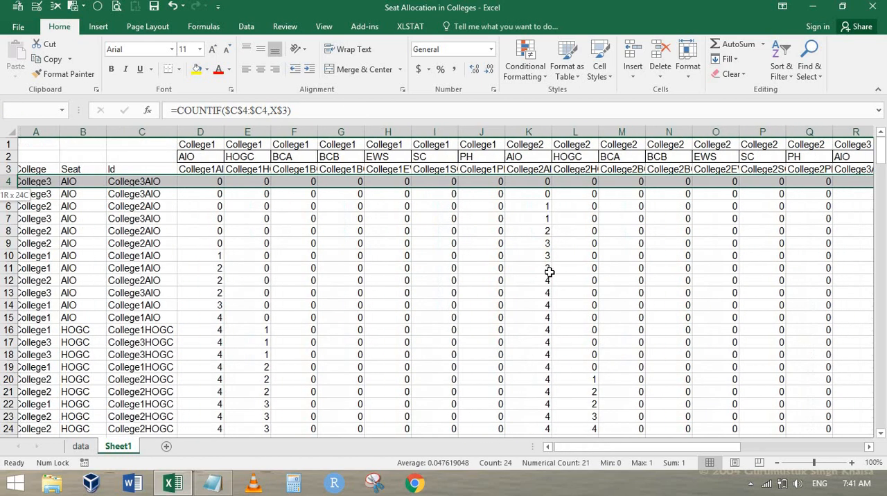
{"action": "key", "text": "shift+Right"}
{"action": "key", "text": "shift+Right"}
{"action": "key", "text": "shift+Right"}
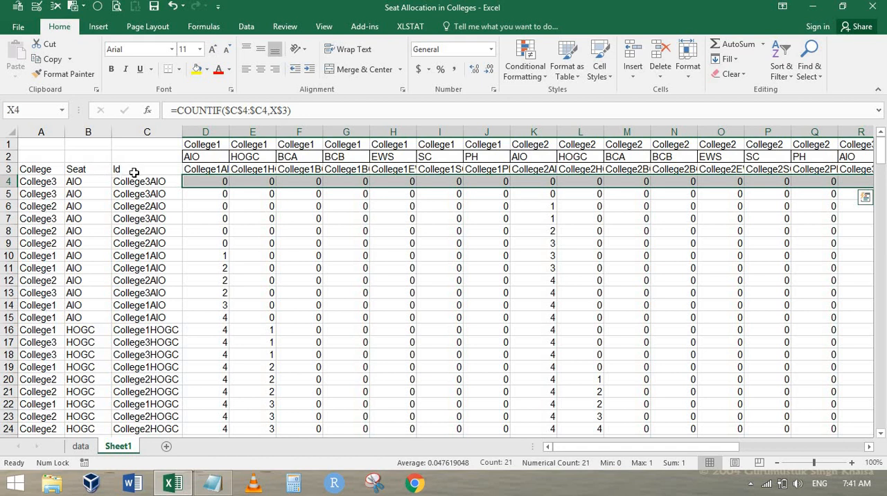
Step: Check the combined Id formula in column C at C4 and C171, alongside the running counts in those rows
{"action": "left_click", "coordinate": [135, 182]}
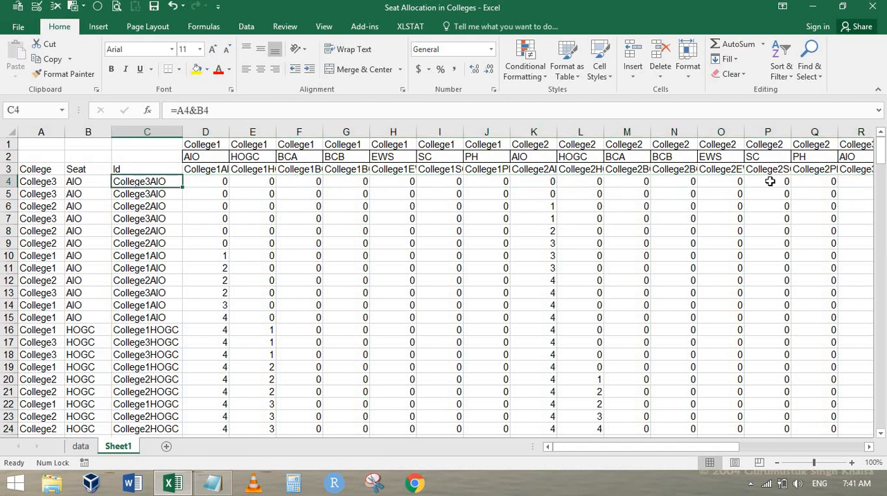
{"action": "scroll", "coordinate": [761, 318], "scroll_direction": "down", "scroll_amount": 20}
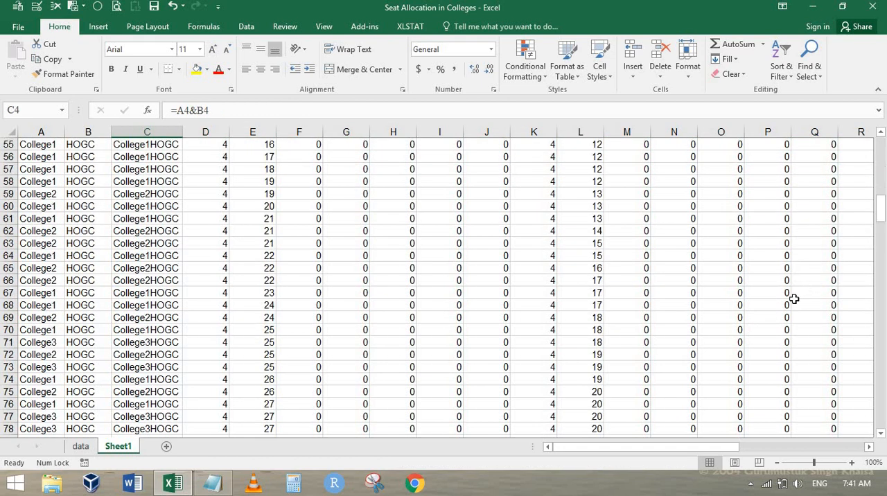
{"action": "scroll", "coordinate": [425, 307], "scroll_direction": "down", "scroll_amount": 7}
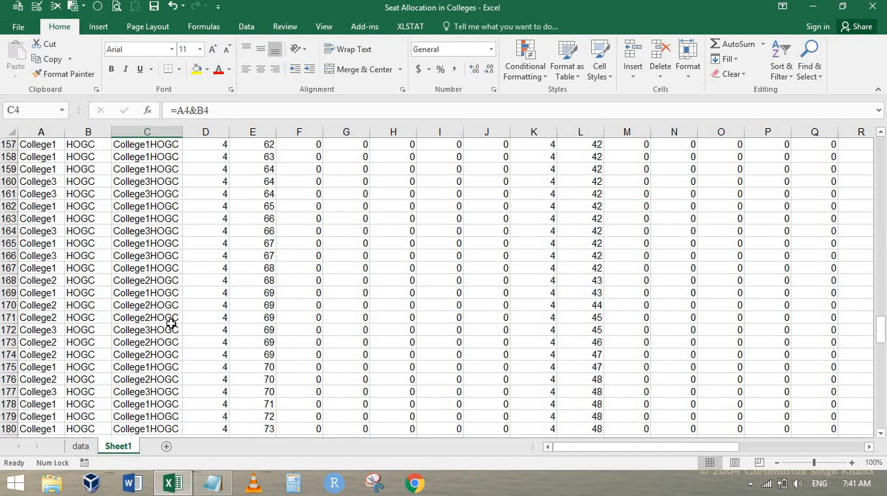
{"action": "left_click", "coordinate": [133, 320]}
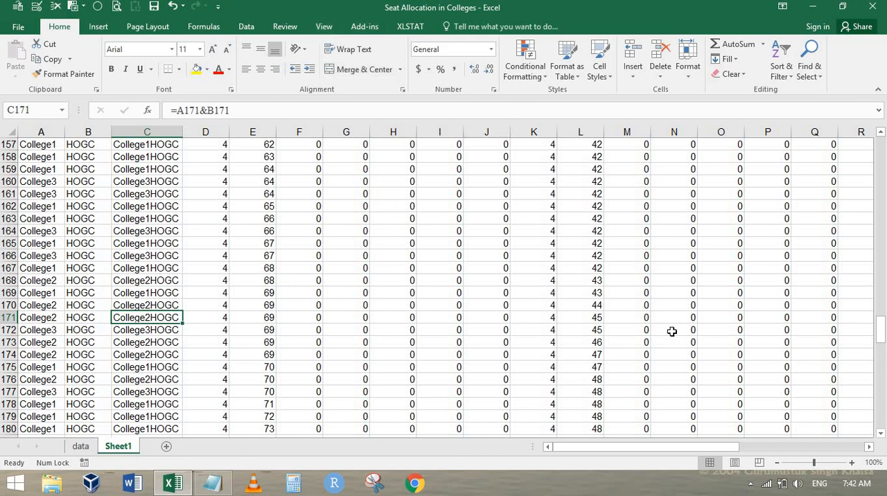
Step: Select the count grid from D4 to X253 and check the range name assigned to it
{"action": "key", "text": "ctrl+Home"}
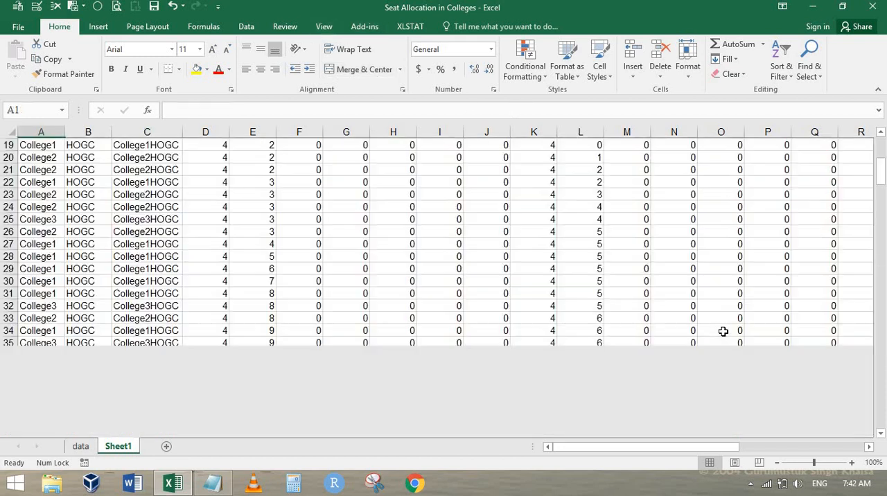
{"action": "key", "text": "Down"}
{"action": "key", "text": "Down"}
{"action": "key", "text": "Right"}
{"action": "key", "text": "Right"}
{"action": "key", "text": "Down"}
{"action": "key", "text": "Right"}
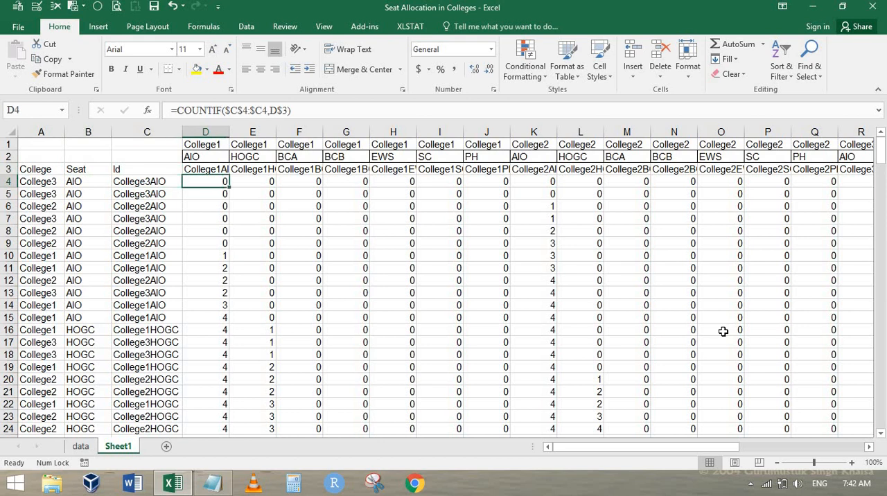
{"action": "key", "text": "ctrl+shift+Right"}
{"action": "key", "text": "ctrl+shift+Down"}
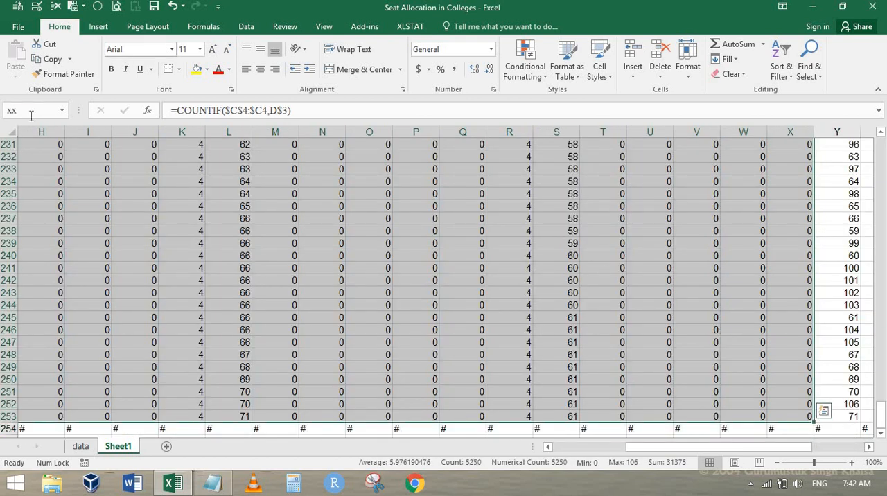
{"action": "left_click", "coordinate": [354, 151]}
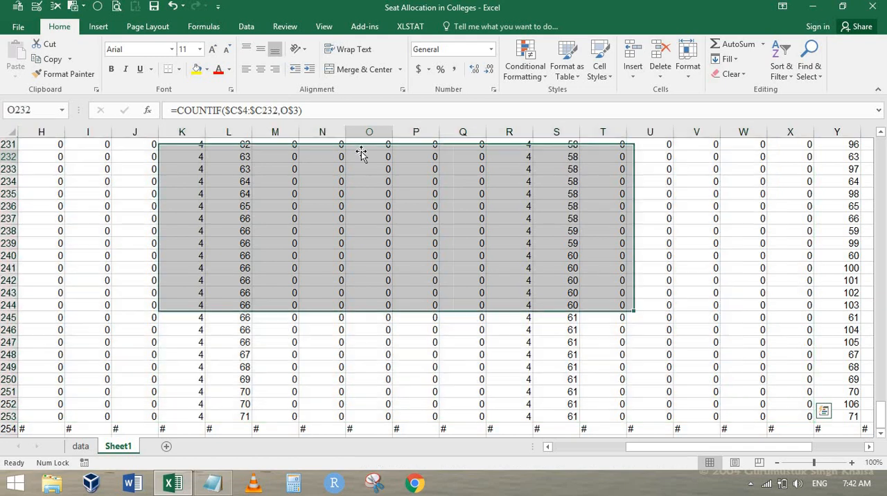
Step: Examine the INDEX and MATCH formula in Y4 and the ranges it references
{"action": "key", "text": "ctrl+Home"}
{"action": "key", "text": "Down"}
{"action": "key", "text": "Down"}
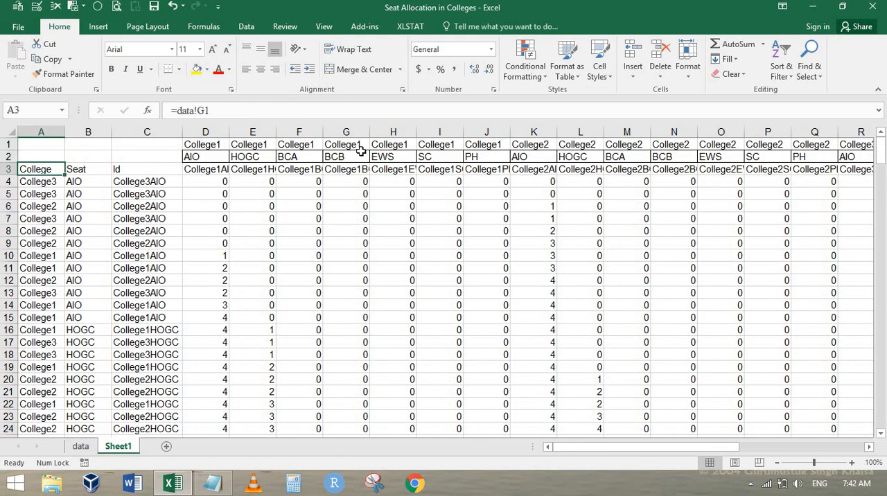
{"action": "key", "text": "ctrl+Right"}
{"action": "key", "text": "Right"}
{"action": "key", "text": "Right"}
{"action": "key", "text": "Down"}
{"action": "key", "text": "Left"}
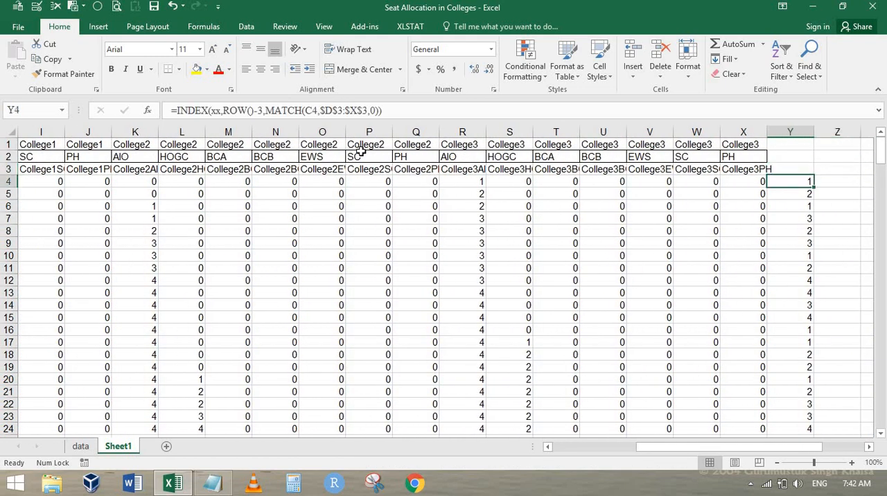
{"action": "key", "text": "F2"}
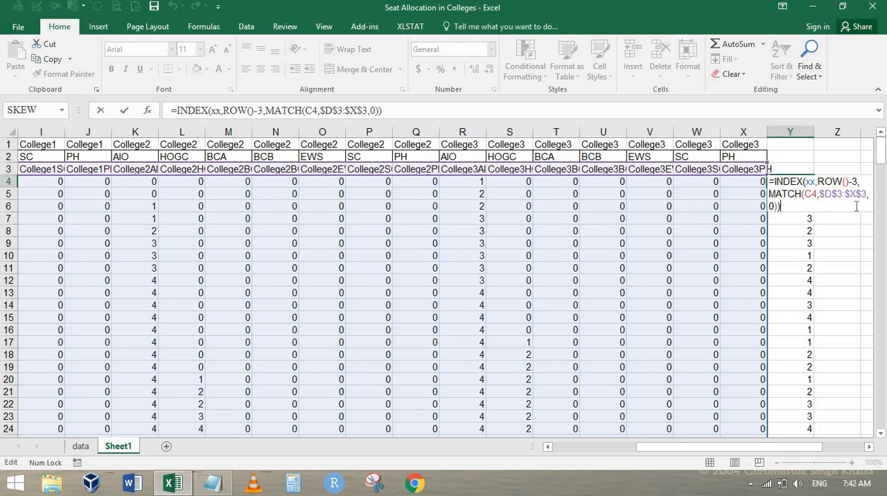
{"action": "key", "text": "Return"}
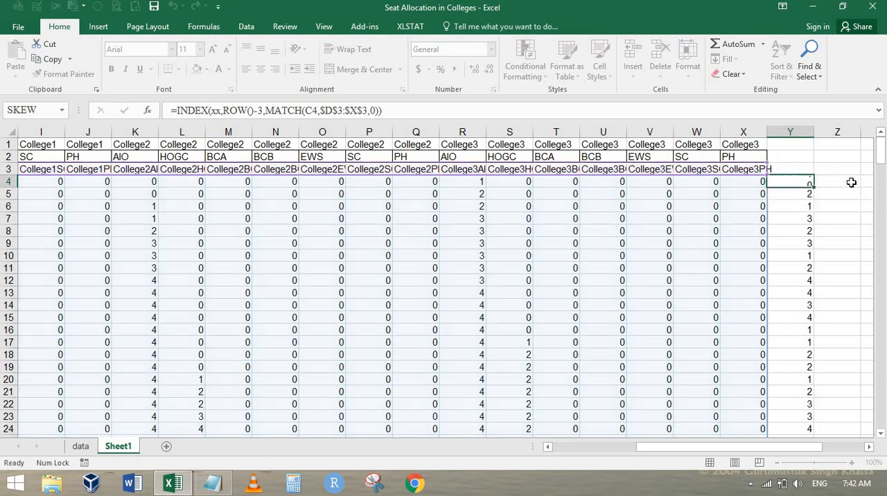
Step: Link the first Counter cell, I2 on the data sheet, to the looked-up count with =Sheet1!Y4
{"action": "key", "text": "ctrl+Page_Up"}
{"action": "key", "text": "Right"}
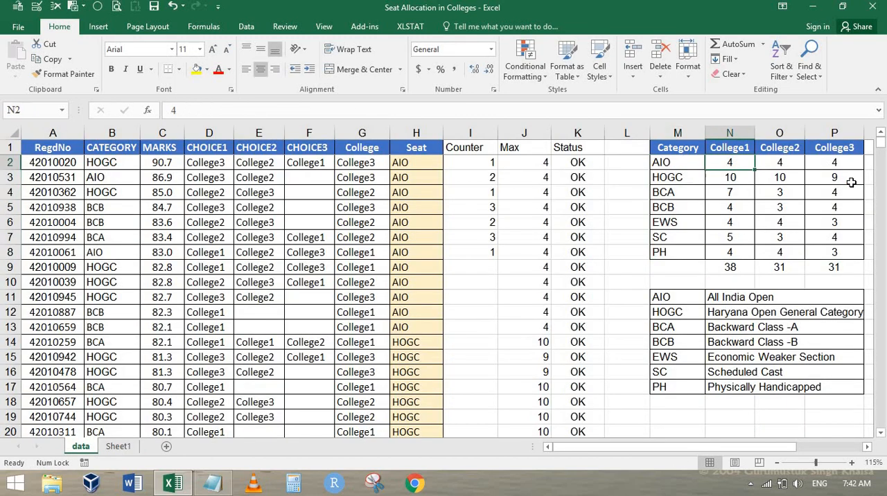
{"action": "key", "text": "Left"}
{"action": "key", "text": "Left"}
{"action": "key", "text": "Left"}
{"action": "key", "text": "Left"}
{"action": "key", "text": "Left"}
{"action": "type", "text": "="}
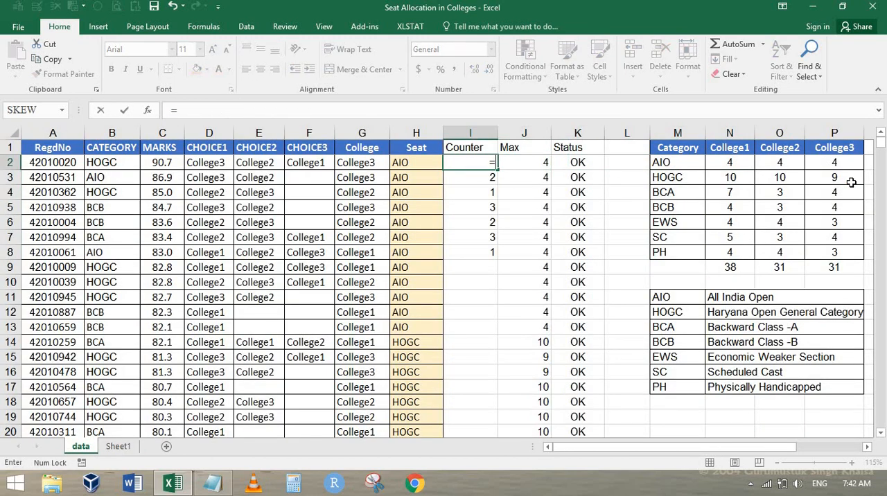
{"action": "key", "text": "ctrl+Page_Down"}
{"action": "key", "text": "Down"}
{"action": "key", "text": "Down"}
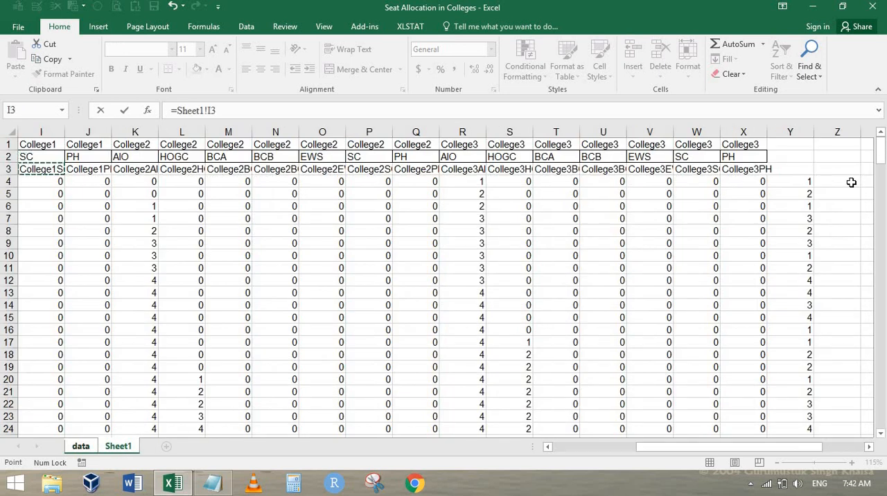
{"action": "left_click", "coordinate": [800, 184]}
{"action": "key", "text": "Return"}
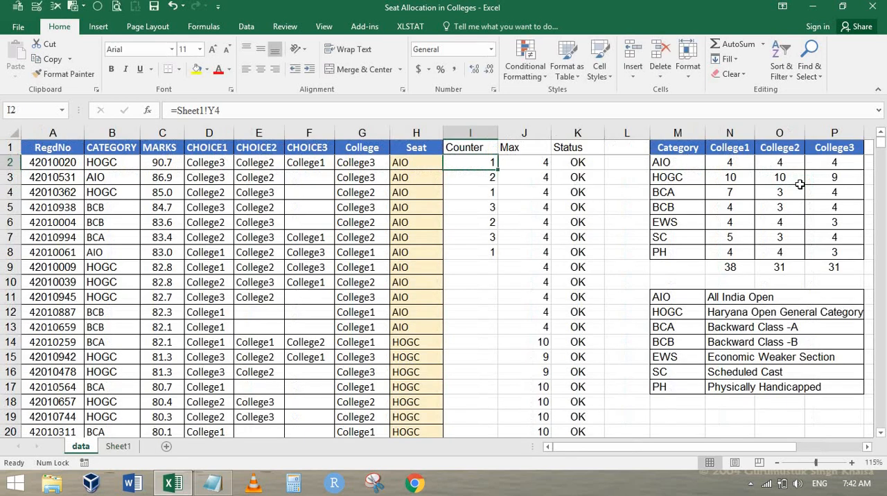
Step: Fill the Sheet1 link down the Counter column to the last data row and check a filled cell
{"action": "left_click_drag", "start_coordinate": [498, 170], "coordinate": [497, 295]}
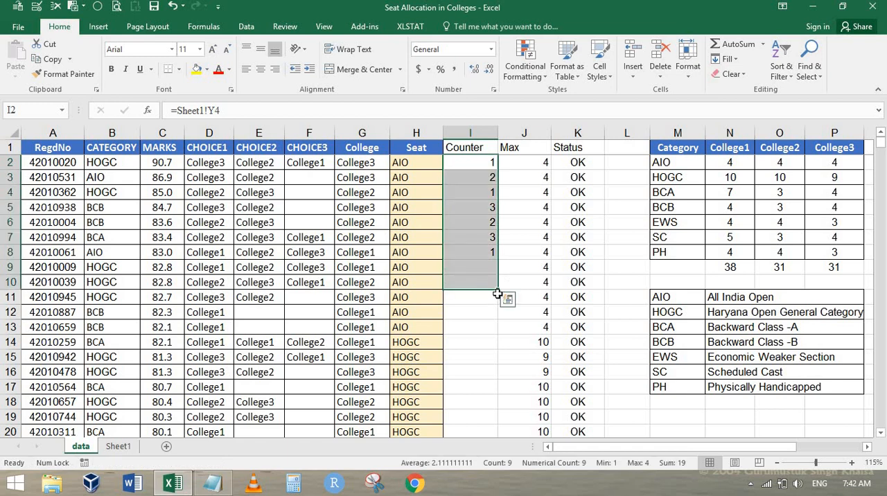
{"action": "double_click", "coordinate": [498, 288]}
{"action": "scroll", "coordinate": [481, 261], "scroll_direction": "down", "scroll_amount": 8}
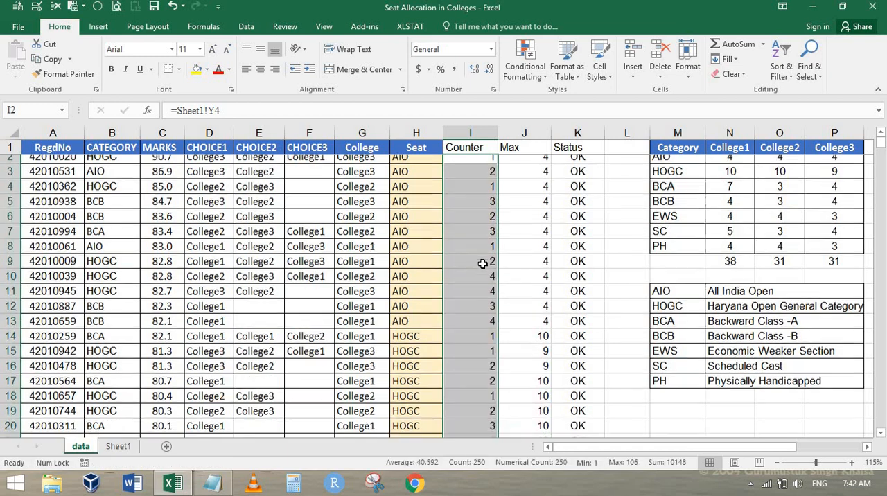
{"action": "scroll", "coordinate": [482, 262], "scroll_direction": "down", "scroll_amount": 15}
{"action": "left_click", "coordinate": [491, 254]}
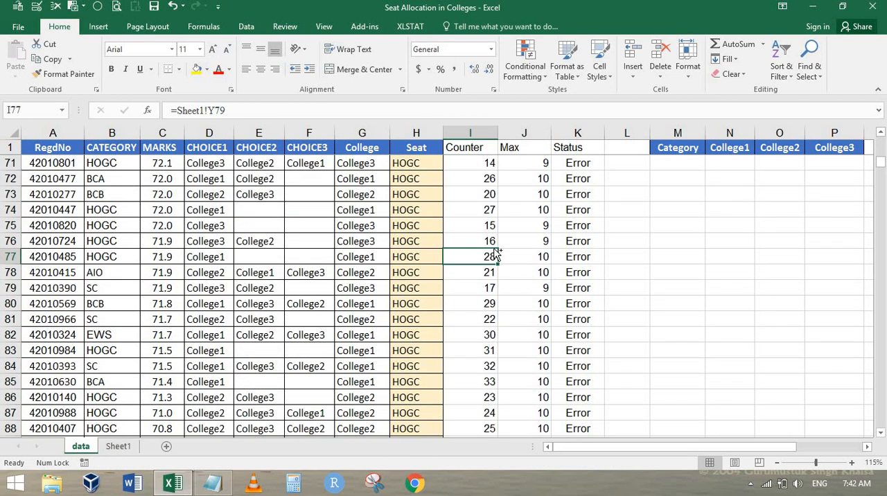
Step: Review row 2's choice, College, Seat and Counter cells and the IF formula in its Status cell
{"action": "key", "text": "ctrl+Home"}
{"action": "key", "text": "Right"}
{"action": "key", "text": "Right"}
{"action": "key", "text": "Right"}
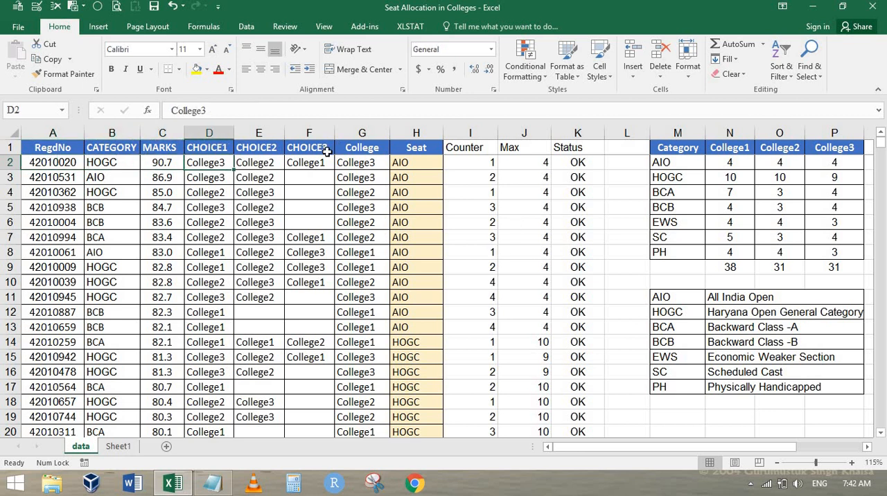
{"action": "left_click", "coordinate": [350, 166]}
{"action": "left_click", "coordinate": [426, 167]}
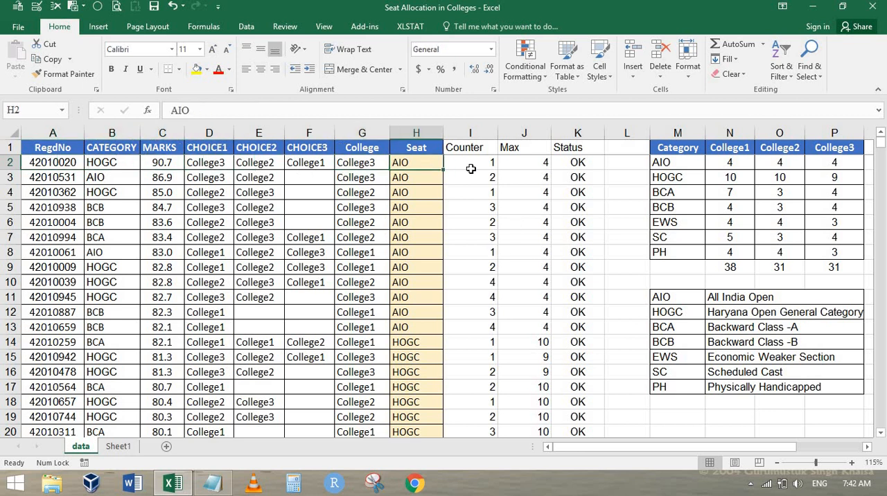
{"action": "key", "text": "Right"}
{"action": "left_click", "coordinate": [574, 162]}
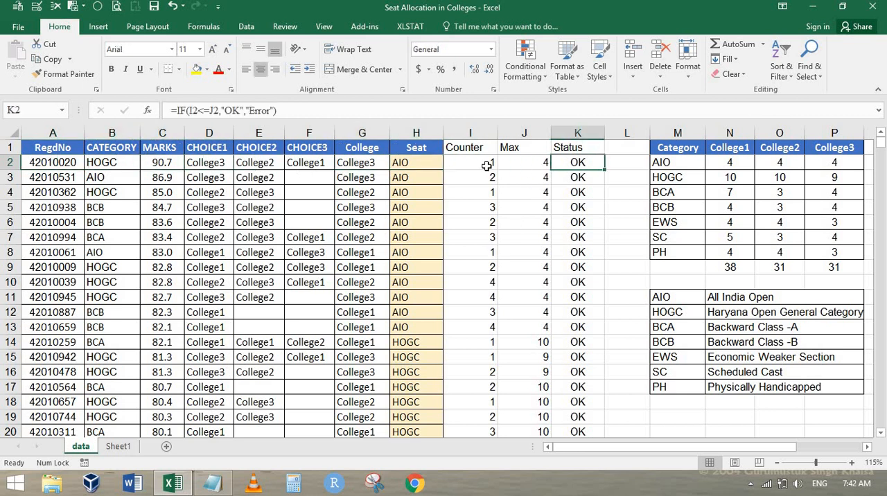
Step: Compare the Counter values with the Max and Status columns down the data rows
{"action": "key", "text": "Left"}
{"action": "key", "text": "Left"}
{"action": "key", "text": "Down"}
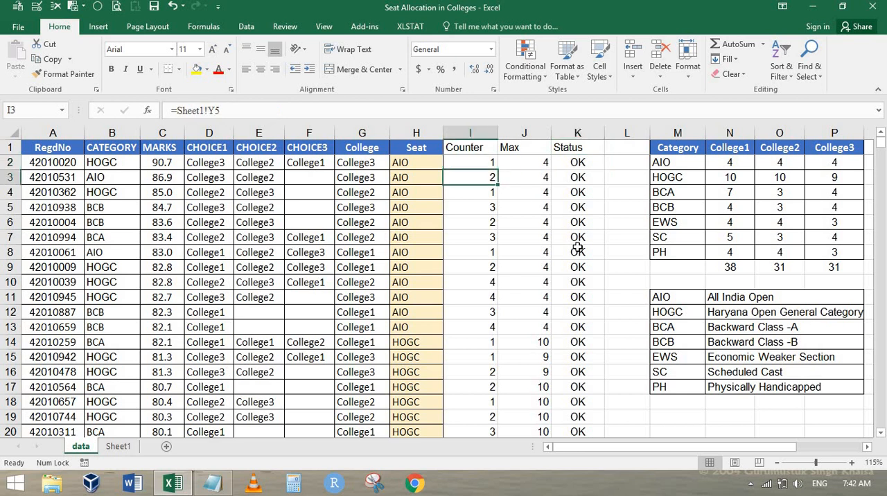
{"action": "key", "text": "Down"}
{"action": "key", "text": "Down"}
{"action": "key", "text": "Down"}
{"action": "key", "text": "Down"}
{"action": "key", "text": "Down"}
{"action": "key", "text": "Down"}
{"action": "key", "text": "Down"}
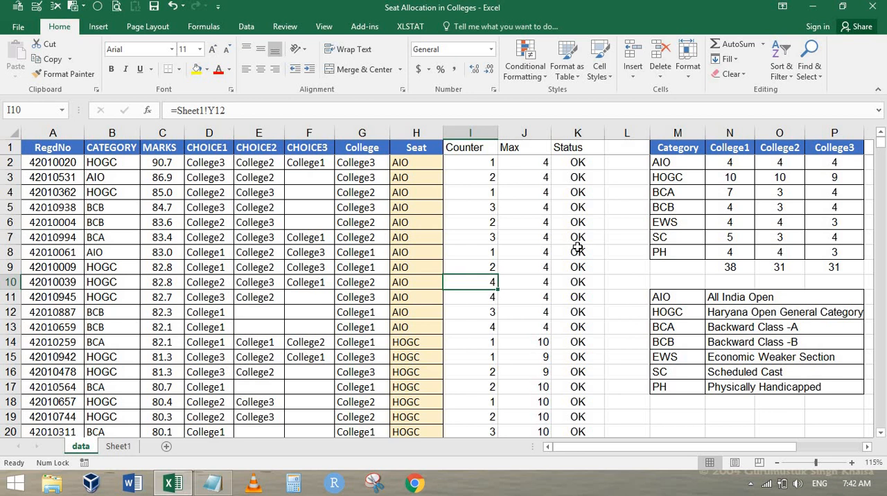
{"action": "scroll", "coordinate": [579, 333], "scroll_direction": "down", "scroll_amount": 7}
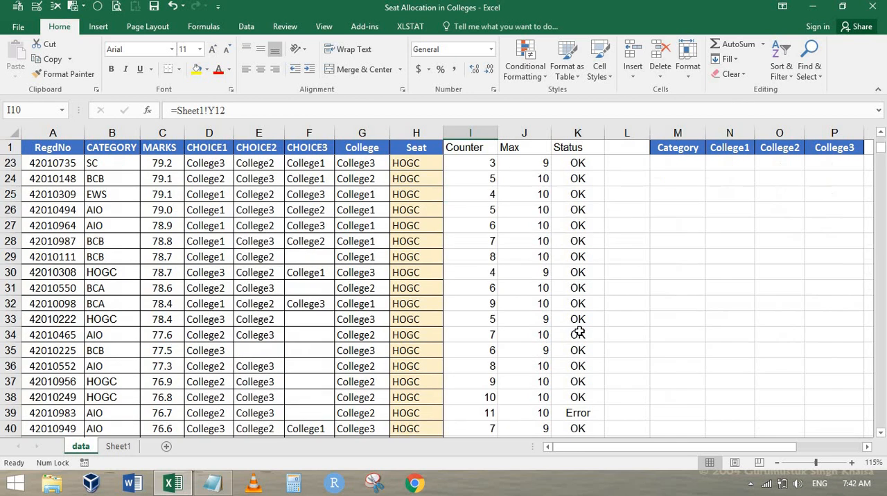
{"action": "scroll", "coordinate": [579, 333], "scroll_direction": "down", "scroll_amount": 8}
Step: Set up an Equal To highlight rule for the value Error on the Status cells K2 to K251
{"action": "key", "text": "ctrl+Up"}
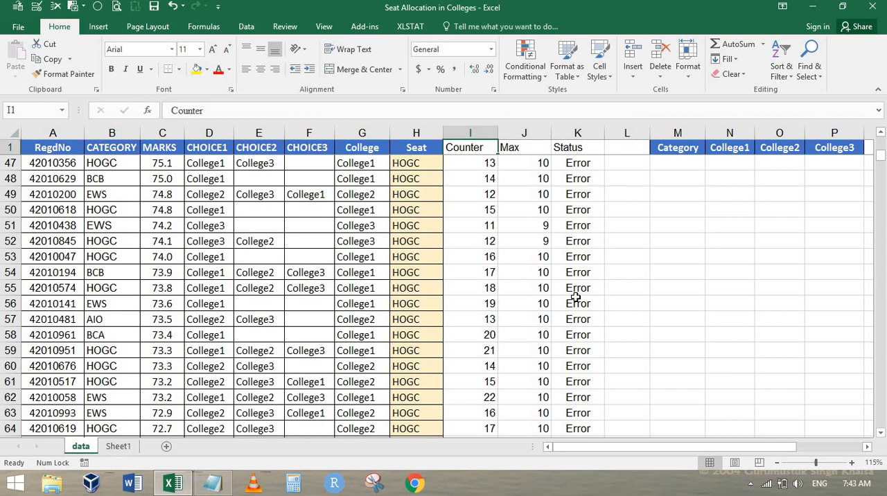
{"action": "key", "text": "Right"}
{"action": "key", "text": "Right"}
{"action": "key", "text": "Down"}
{"action": "key", "text": "ctrl+shift+Down"}
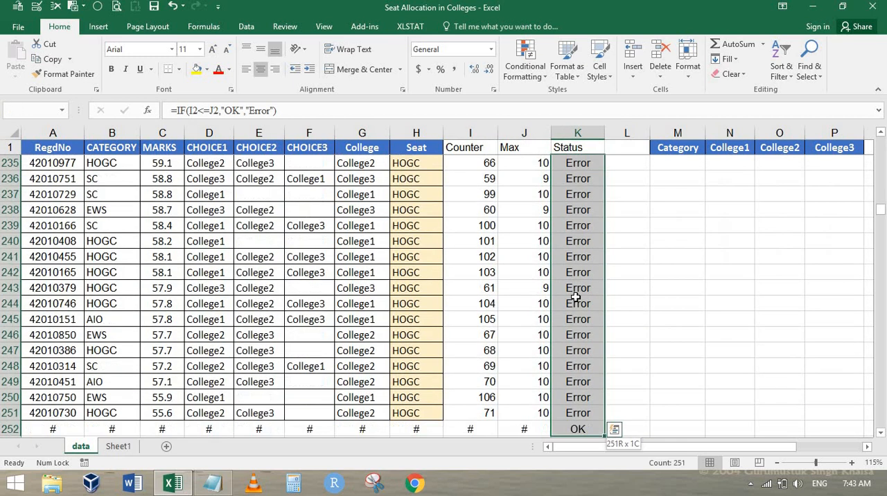
{"action": "left_click", "coordinate": [527, 82]}
{"action": "mouse_move", "coordinate": [558, 98]}
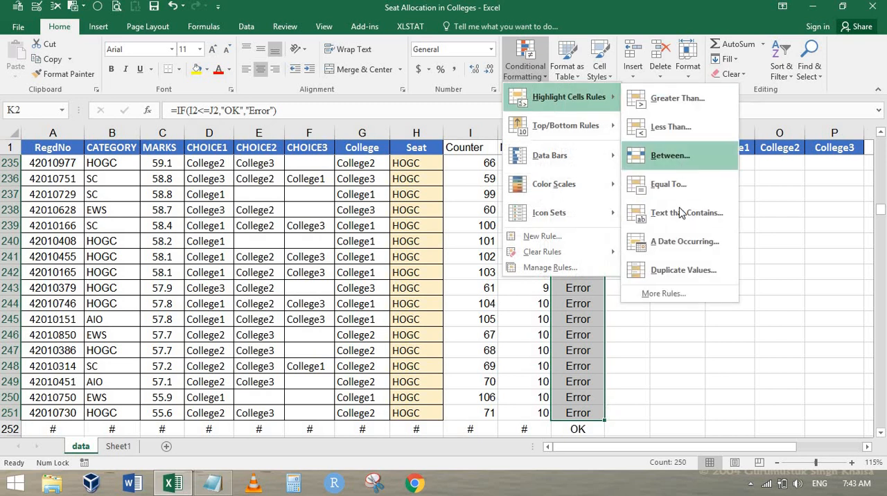
{"action": "left_click", "coordinate": [671, 185]}
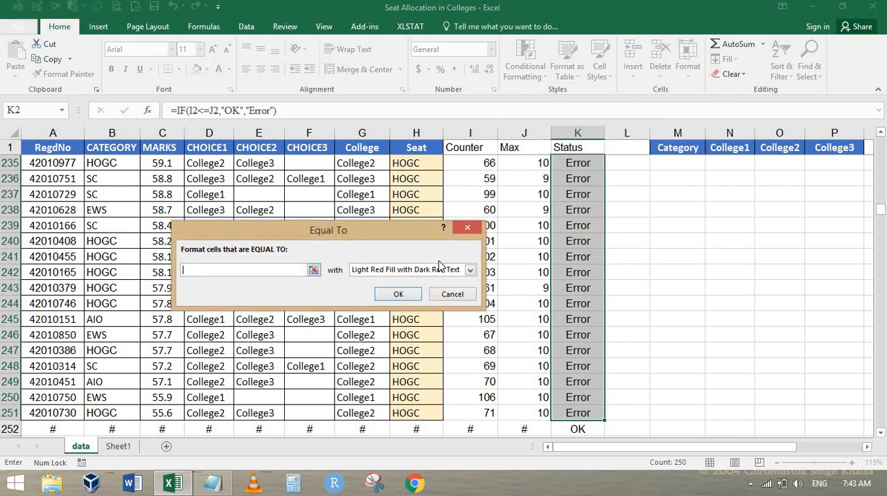
{"action": "type", "text": "Error"}
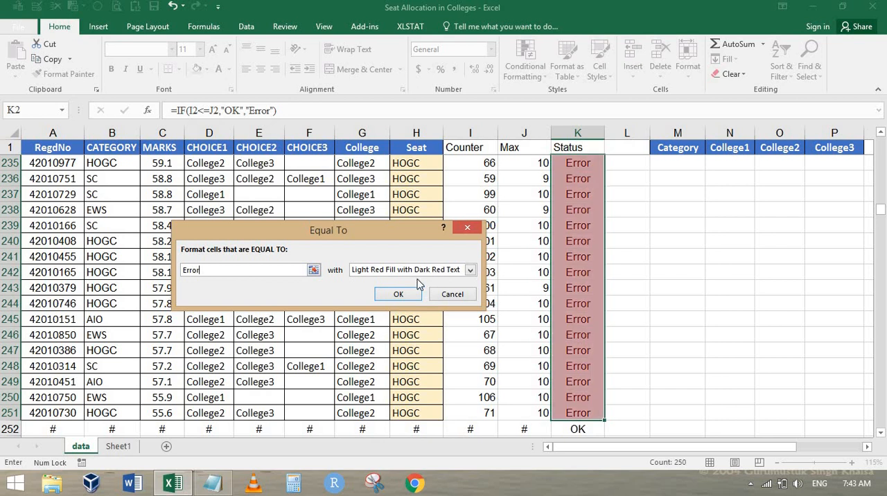
Step: Give the Error highlight rule a custom format with an orange-red fill from the standard colours and apply it to the Status cells
{"action": "left_click", "coordinate": [470, 270]}
{"action": "left_click", "coordinate": [390, 328]}
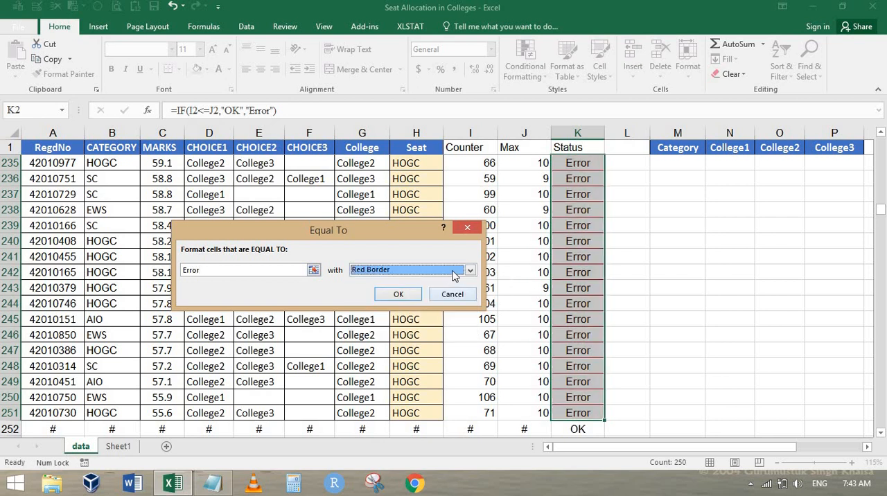
{"action": "left_click", "coordinate": [471, 270]}
{"action": "left_click", "coordinate": [392, 335]}
{"action": "left_click", "coordinate": [284, 111]}
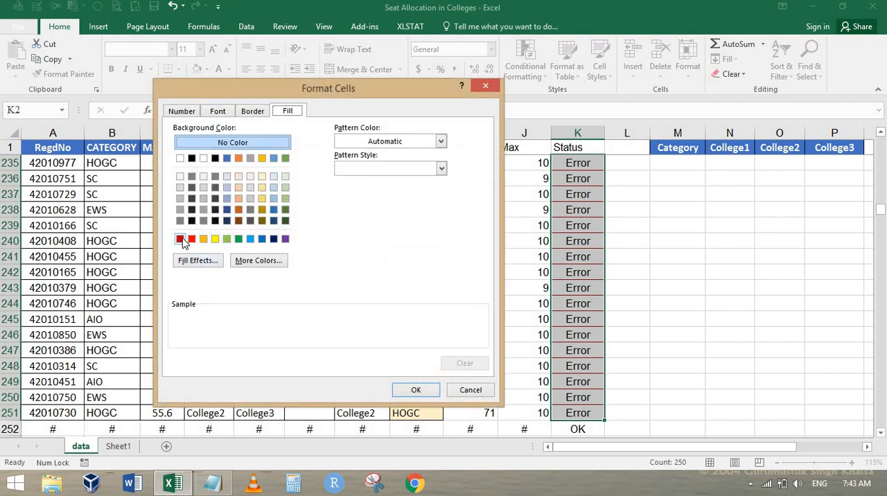
{"action": "left_click", "coordinate": [254, 266]}
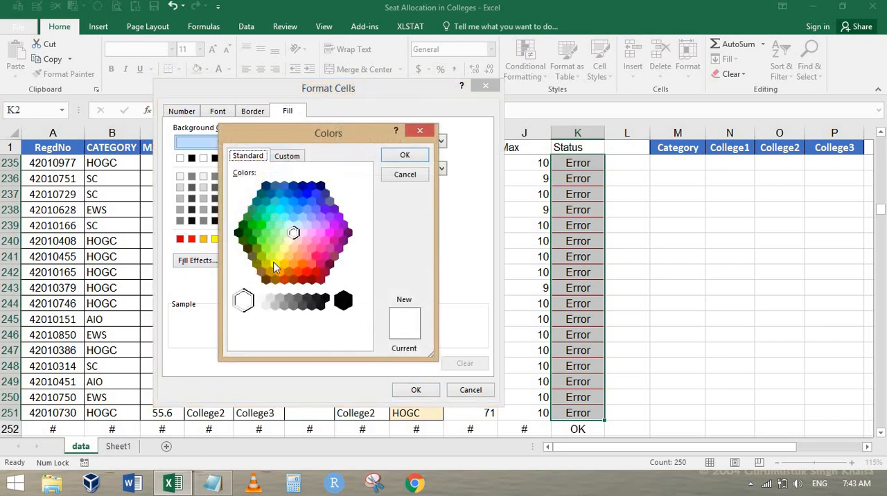
{"action": "left_click", "coordinate": [303, 264]}
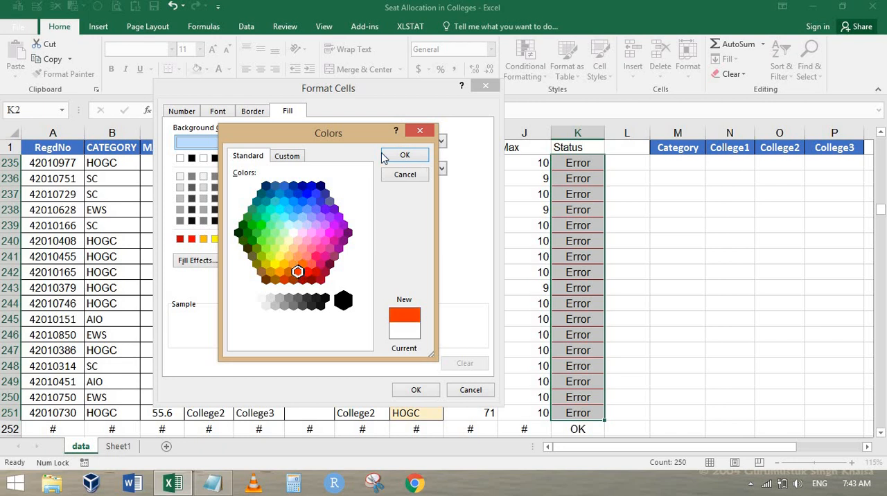
{"action": "left_click", "coordinate": [404, 155]}
{"action": "left_click", "coordinate": [417, 390]}
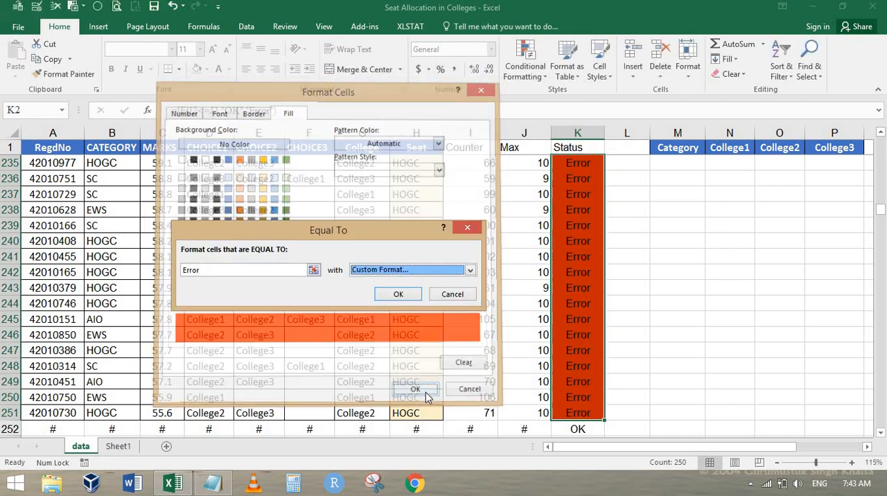
{"action": "left_click", "coordinate": [395, 295]}
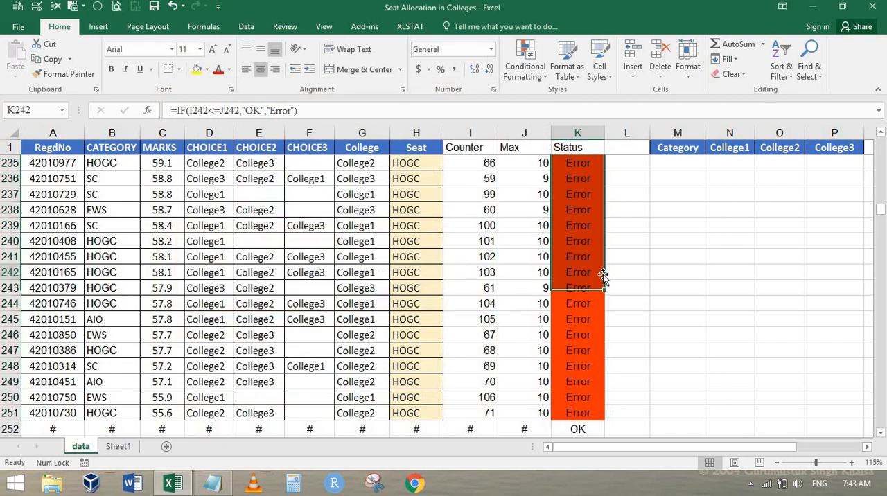
Step: Check the highlighting in the Status column from the header down to about row 40, and return to K2
{"action": "key", "text": "Up"}
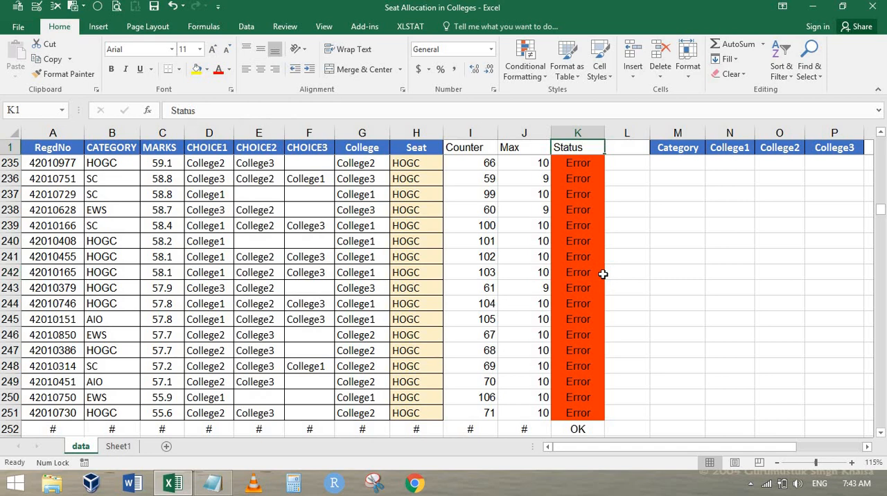
{"action": "key", "text": "Down"}
{"action": "key", "text": "Down"}
{"action": "key", "text": "Down"}
{"action": "key", "text": "Down"}
{"action": "key", "text": "Down"}
{"action": "key", "text": "Down"}
{"action": "key", "text": "Down"}
{"action": "key", "text": "Down"}
{"action": "key", "text": "Down"}
{"action": "key", "text": "Down"}
{"action": "key", "text": "Down"}
{"action": "key", "text": "Down"}
{"action": "key", "text": "Down"}
{"action": "key", "text": "Down"}
{"action": "key", "text": "Down"}
{"action": "key", "text": "Down"}
{"action": "key", "text": "Down"}
{"action": "key", "text": "Down"}
{"action": "key", "text": "Down"}
{"action": "key", "text": "Down"}
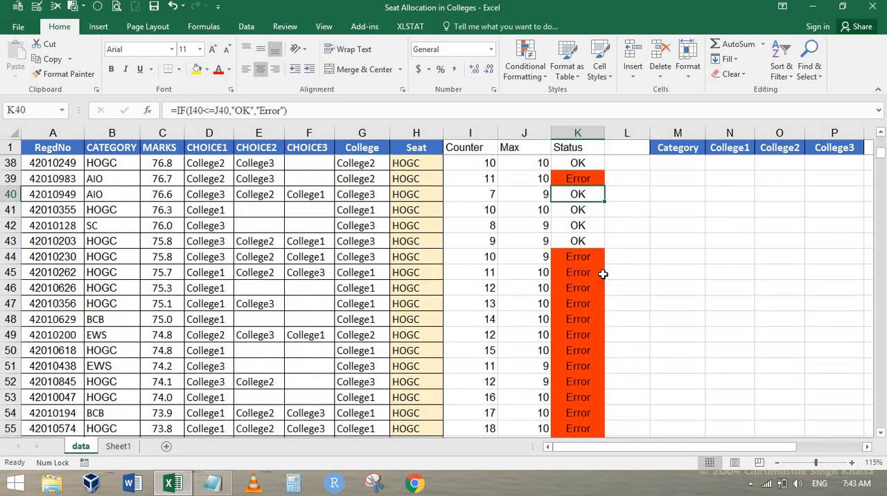
{"action": "key", "text": "Up"}
{"action": "key", "text": "ctrl+Up"}
{"action": "key", "text": "Down"}
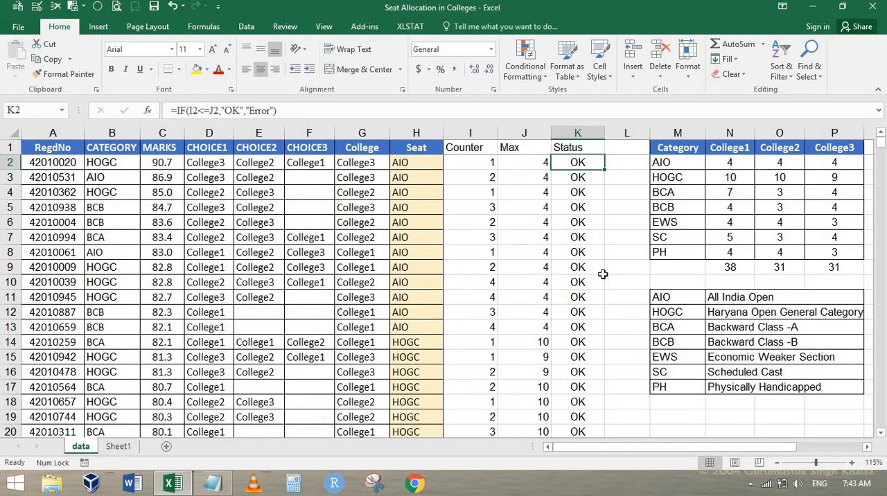
Step: Examine the Counter cells from row 2 down to row 10 and row 10's College, Seat, Counter, Max and Status cells
{"action": "key", "text": "Left"}
{"action": "key", "text": "Left"}
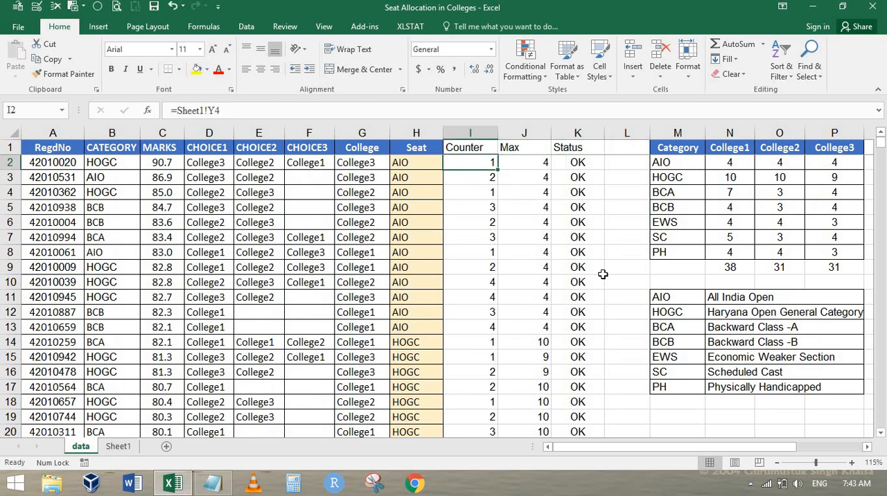
{"action": "key", "text": "Down"}
{"action": "key", "text": "Down"}
{"action": "key", "text": "Down"}
{"action": "key", "text": "Down"}
{"action": "key", "text": "Down"}
{"action": "key", "text": "Down"}
{"action": "key", "text": "Down"}
{"action": "key", "text": "Down"}
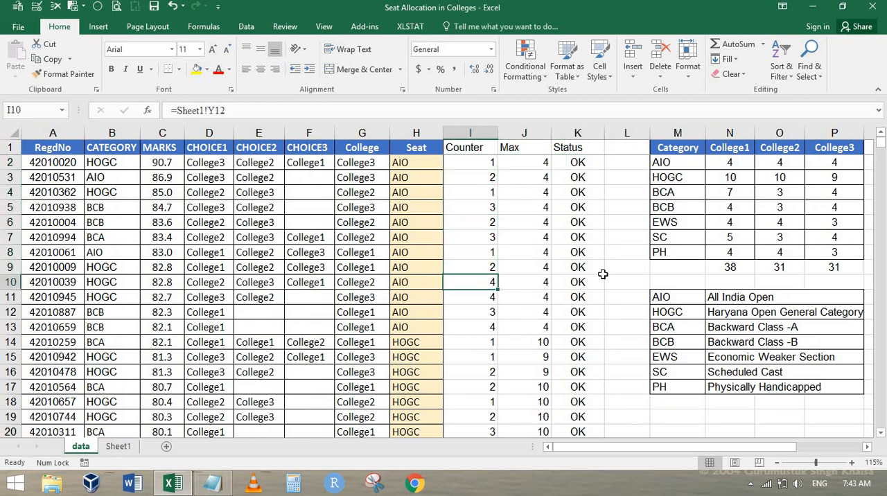
{"action": "key", "text": "shift+Right"}
{"action": "key", "text": "ctrl+r"}
{"action": "key", "text": "Left"}
{"action": "key", "text": "Left"}
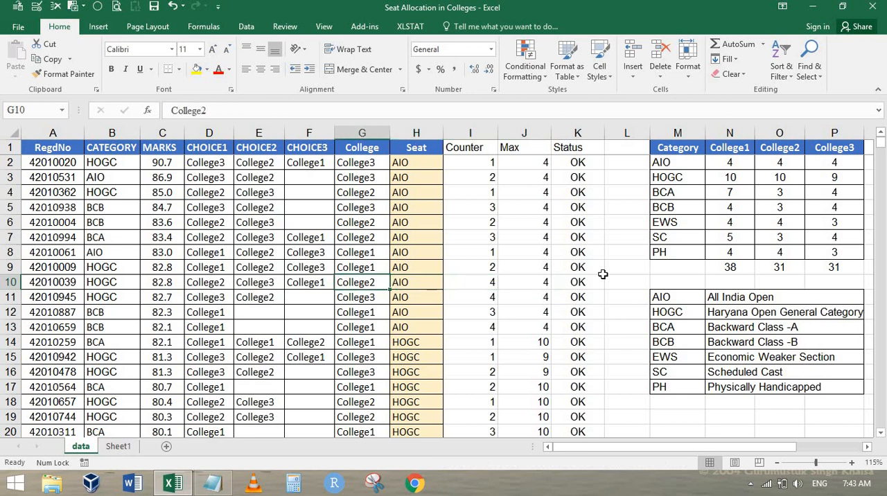
{"action": "key", "text": "shift+Right"}
{"action": "key", "text": "shift+Right"}
{"action": "key", "text": "shift+Right"}
{"action": "key", "text": "shift+Right"}
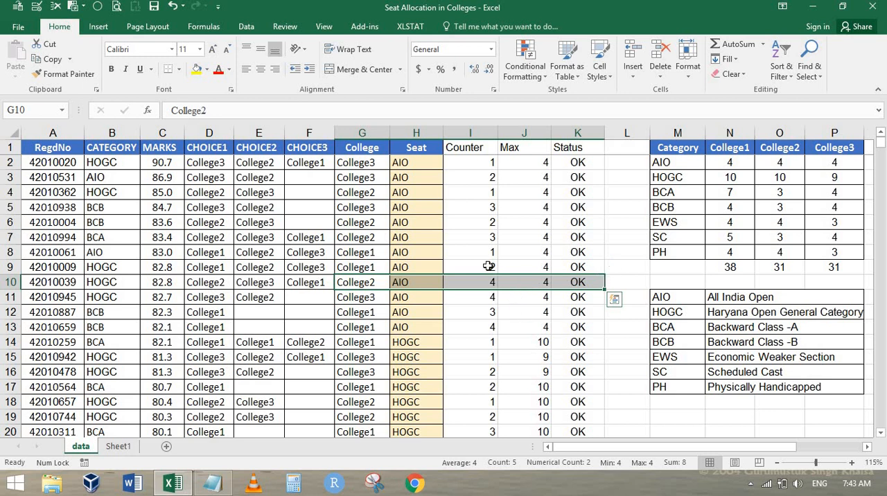
Step: Compare the Counter and Max values in rows 4, 6, 7 and 10, including row 10's College and Seat
{"action": "left_click_drag", "start_coordinate": [493, 192], "coordinate": [530, 194]}
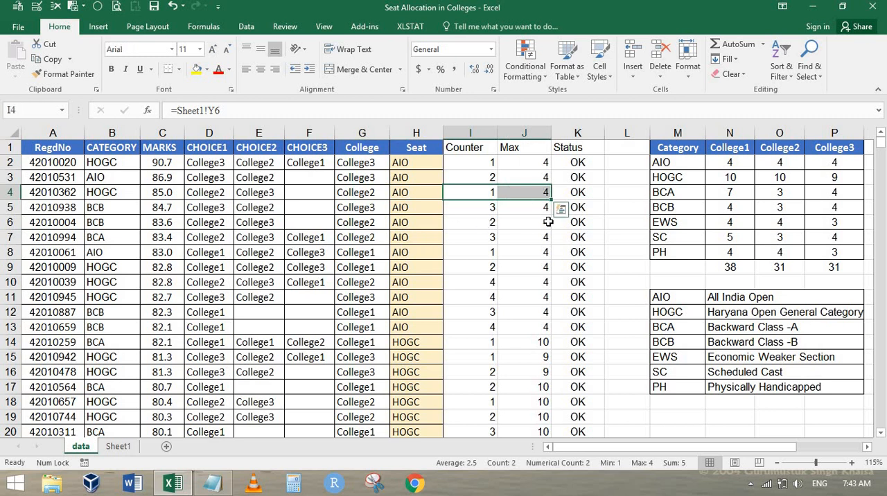
{"action": "left_click_drag", "start_coordinate": [485, 223], "coordinate": [544, 223]}
{"action": "left_click_drag", "start_coordinate": [475, 237], "coordinate": [541, 237]}
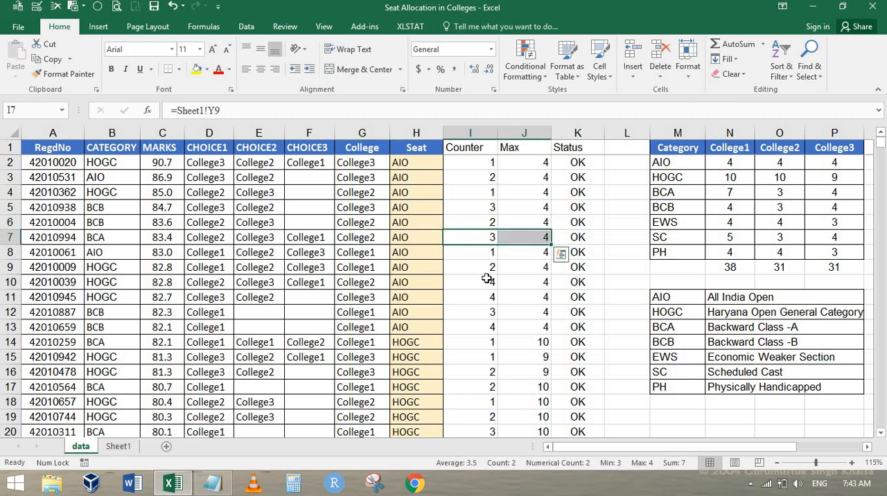
{"action": "left_click_drag", "start_coordinate": [534, 281], "coordinate": [485, 281]}
{"action": "left_click_drag", "start_coordinate": [366, 283], "coordinate": [525, 279]}
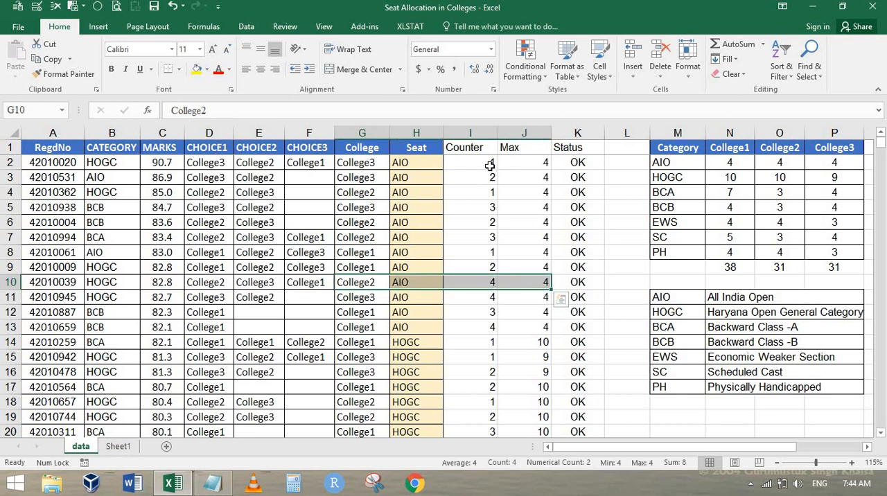
{"action": "left_click", "coordinate": [525, 60]}
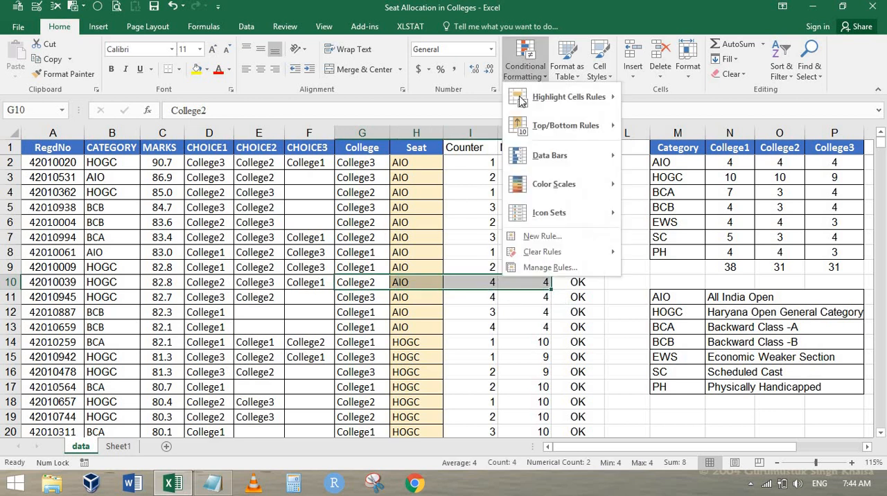
{"action": "left_click", "coordinate": [539, 236]}
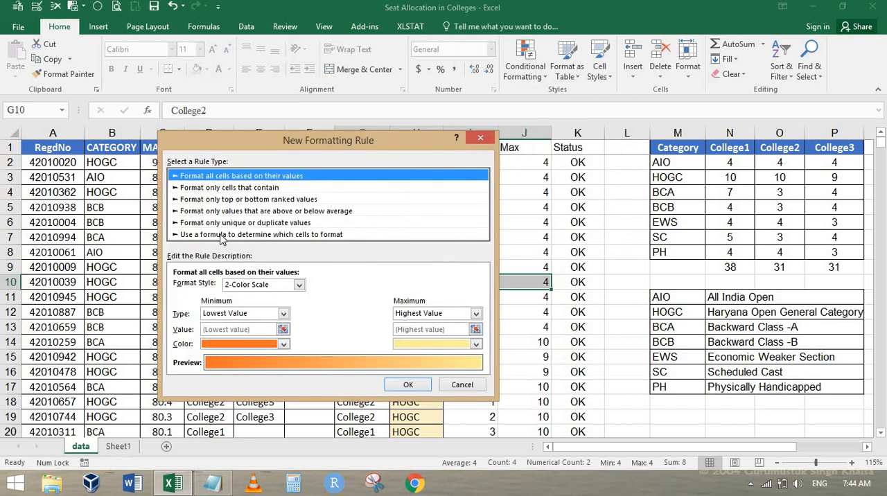
{"action": "key", "text": "Escape"}
Step: Enter the formula =IF(I2=J2,1,0) in cell M19 to test whether Counter equals Max
{"action": "left_click", "coordinate": [626, 161]}
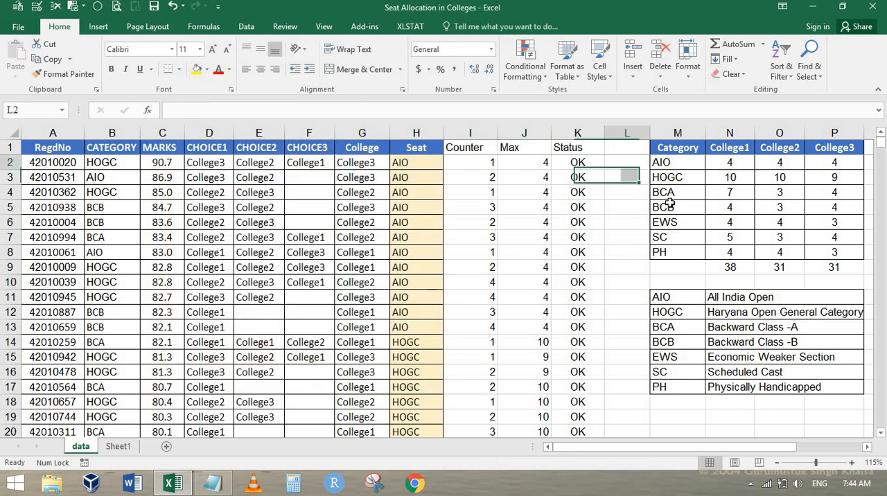
{"action": "left_click", "coordinate": [683, 416]}
{"action": "type", "text": "=IF("}
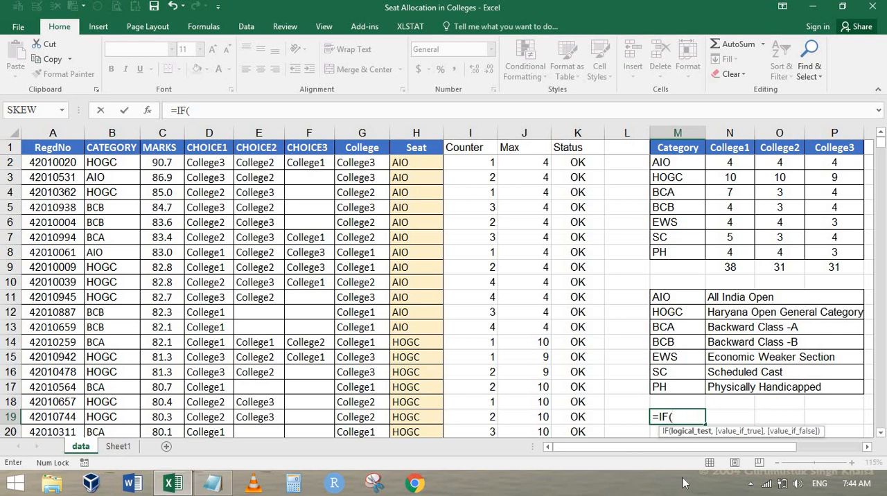
{"action": "left_click", "coordinate": [478, 164]}
{"action": "type", "text": "="}
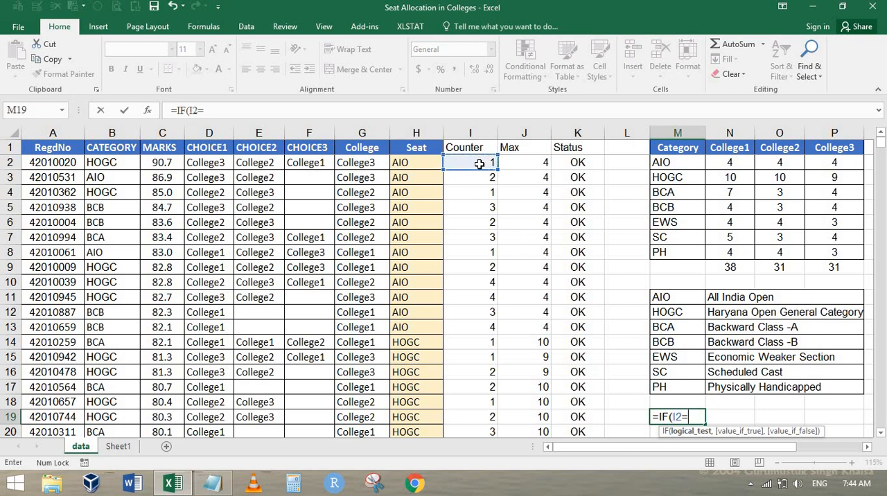
{"action": "left_click", "coordinate": [526, 163]}
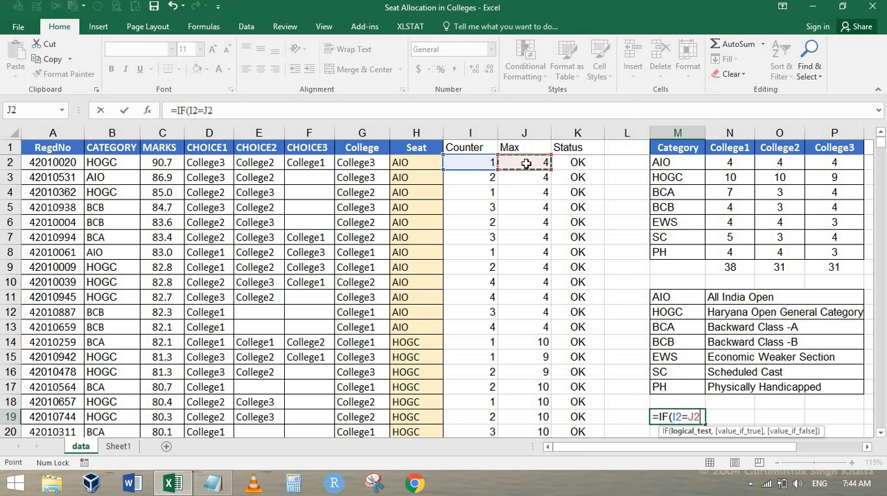
{"action": "type", "text": ",1,0"}
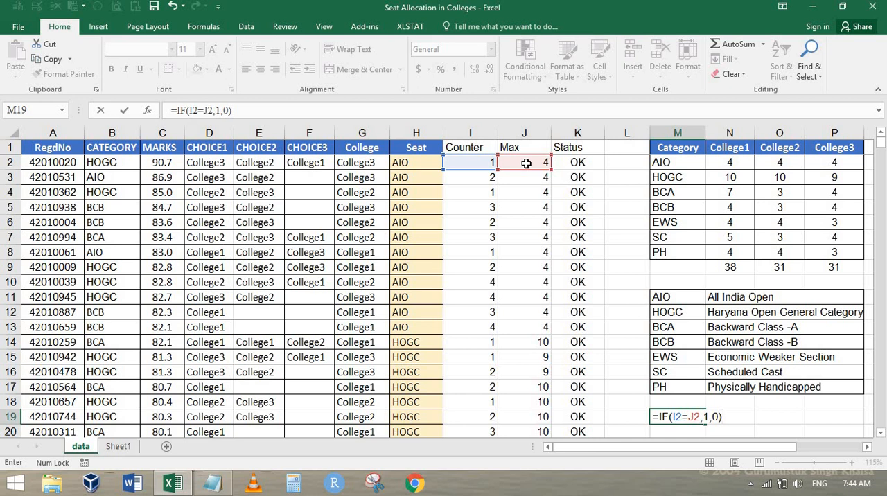
{"action": "key", "text": "ctrl+Return"}
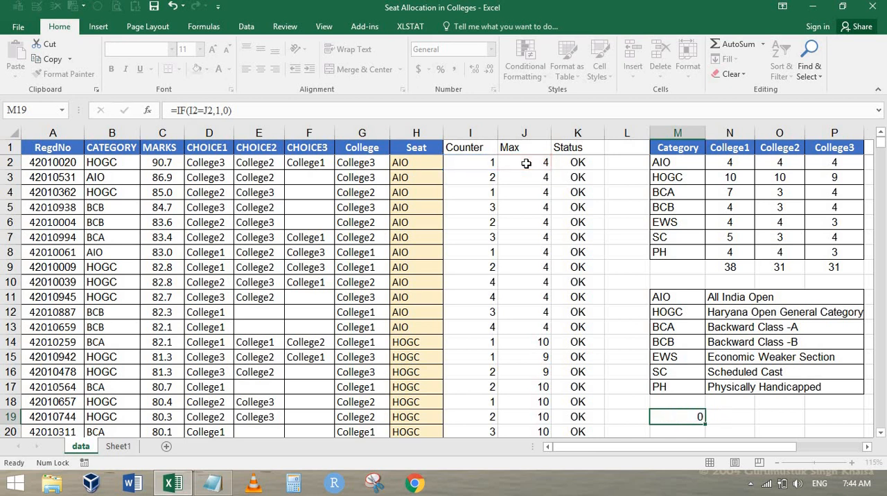
Step: Cut the whole formula text out of cell M19, leaving the cell empty
{"action": "key", "text": "F2"}
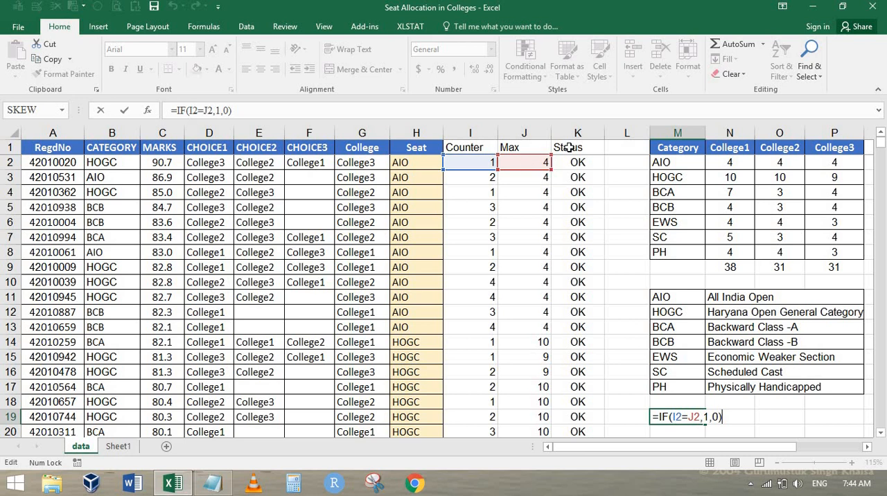
{"action": "key", "text": "shift+Left"}
{"action": "key", "text": "shift+Left"}
{"action": "key", "text": "shift+Left"}
{"action": "key", "text": "shift+Left"}
{"action": "key", "text": "shift+Left"}
{"action": "key", "text": "shift+Left"}
{"action": "key", "text": "shift+Left"}
{"action": "key", "text": "shift+Left"}
{"action": "key", "text": "shift+Left"}
{"action": "key", "text": "shift+Left"}
{"action": "key", "text": "shift+Left"}
{"action": "key", "text": "shift+Left"}
{"action": "key", "text": "shift+Left"}
{"action": "key", "text": "shift+Left"}
{"action": "key", "text": "ctrl+c"}
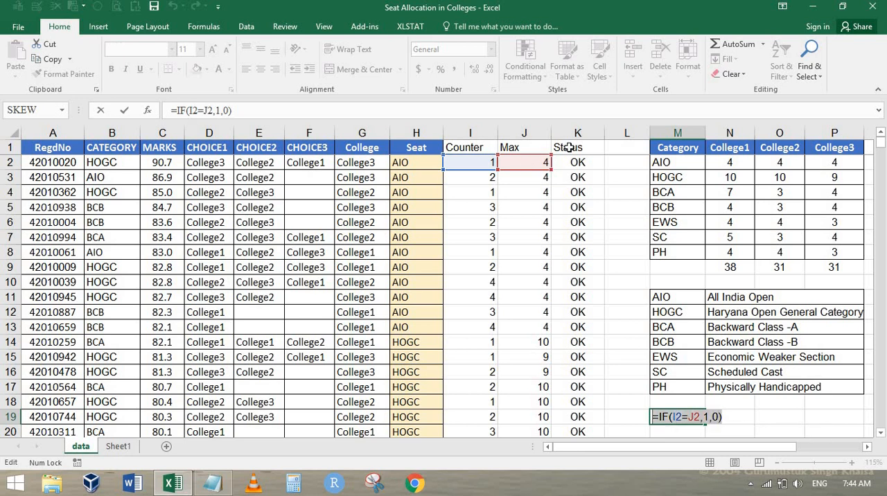
{"action": "key", "text": "Delete"}
{"action": "key", "text": "Return"}
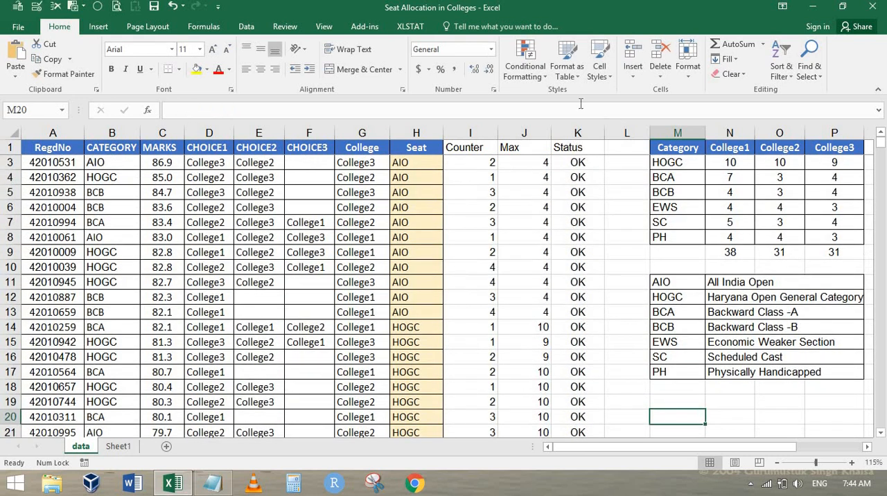
Step: Start a formula-based conditional formatting rule on the Max cells J2 to J251 and paste in =IF(I2=J2,1,0)
{"action": "scroll", "coordinate": [523, 163], "scroll_direction": "up", "scroll_amount": 1}
{"action": "left_click", "coordinate": [523, 163]}
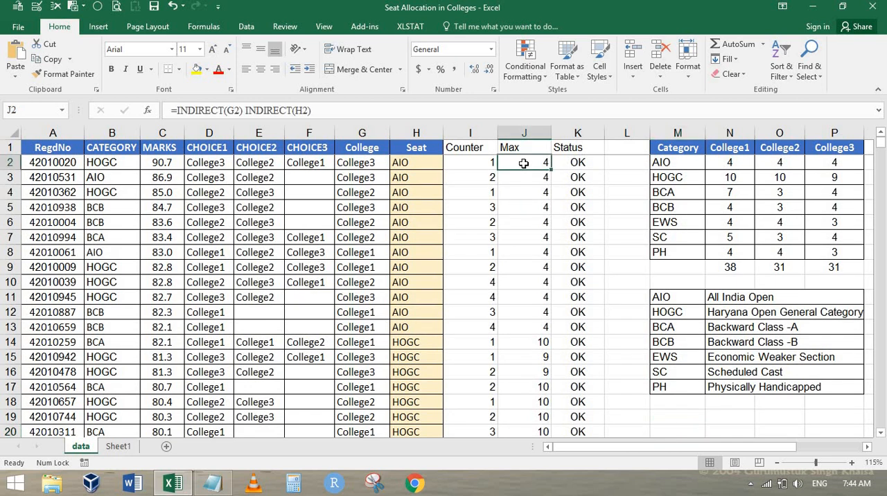
{"action": "key", "text": "ctrl+shift+Down"}
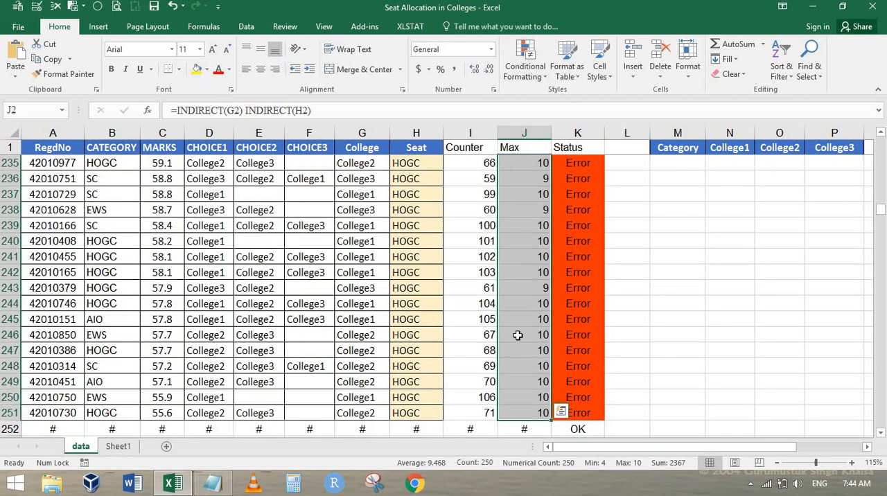
{"action": "left_click", "coordinate": [534, 71]}
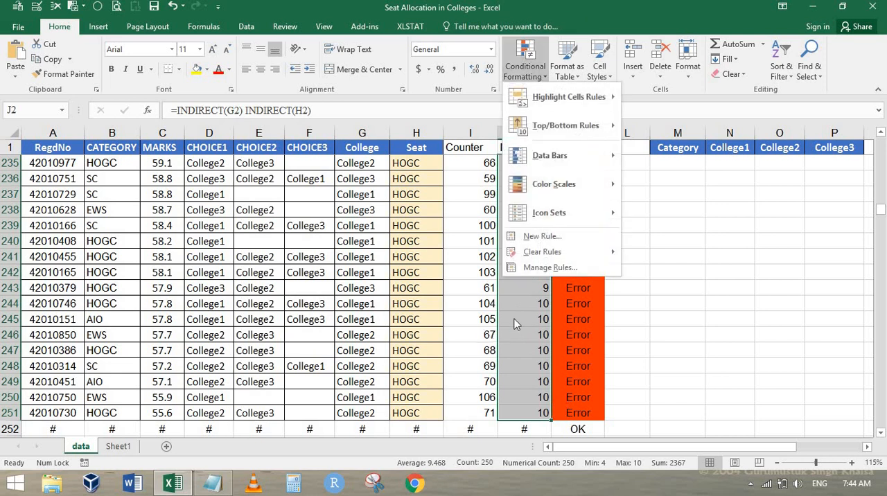
{"action": "left_click", "coordinate": [542, 237]}
{"action": "left_click", "coordinate": [229, 236]}
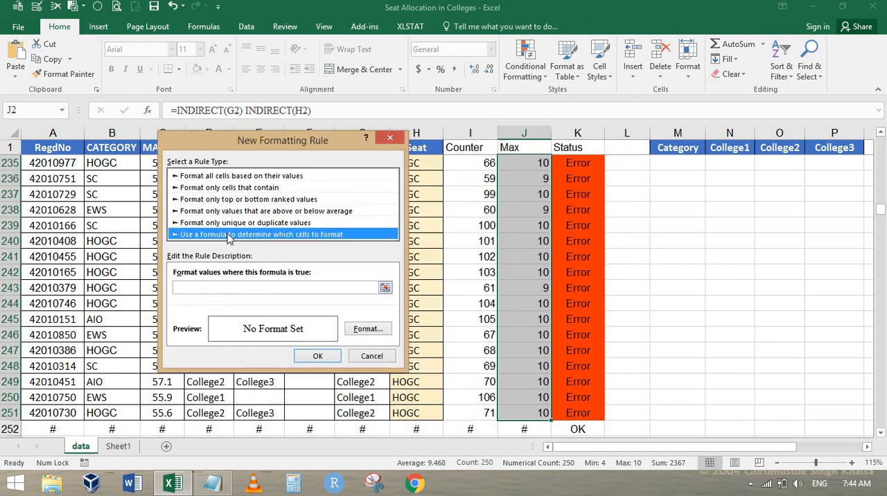
{"action": "left_click", "coordinate": [232, 287]}
{"action": "key", "text": "ctrl+v"}
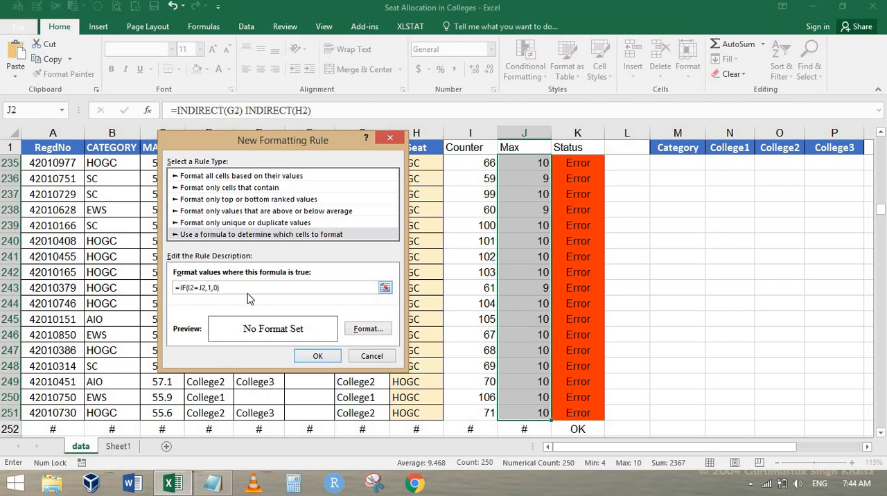
Step: Set the rule's format to a yellow fill and apply the rule to the Max cells
{"action": "left_click", "coordinate": [364, 330]}
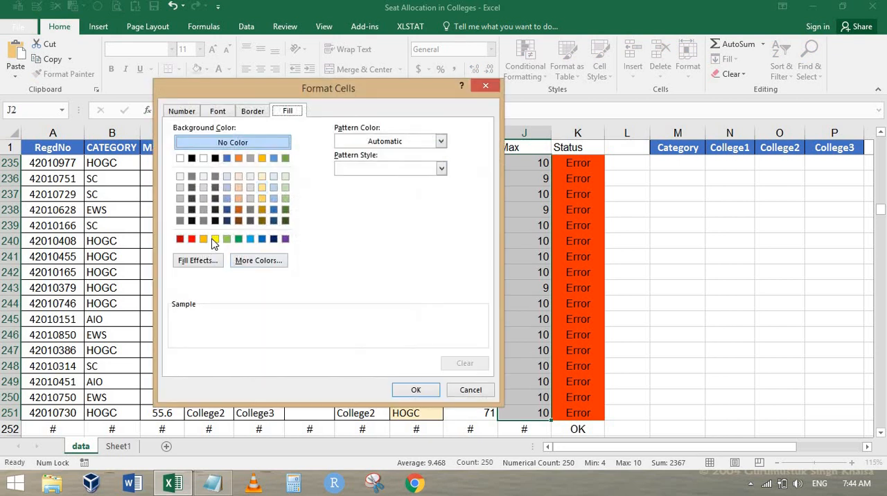
{"action": "left_click", "coordinate": [215, 240]}
{"action": "left_click", "coordinate": [415, 390]}
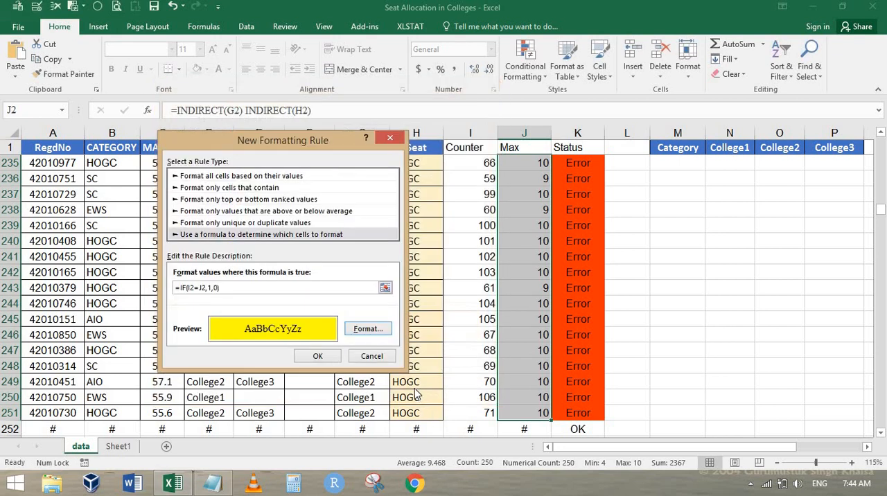
{"action": "left_click", "coordinate": [317, 356]}
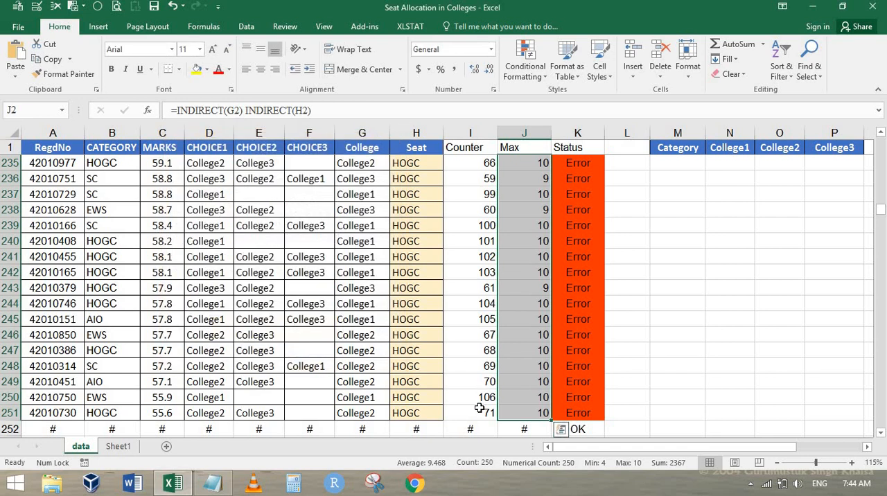
Step: Start a formula-based conditional formatting rule on the Counter cells I2 to I251, selected from the last row up, and paste in =IF(I2=J2,1,0)
{"action": "left_click", "coordinate": [485, 413]}
{"action": "key", "text": "ctrl+shift+Up"}
{"action": "key", "text": "shift+Up"}
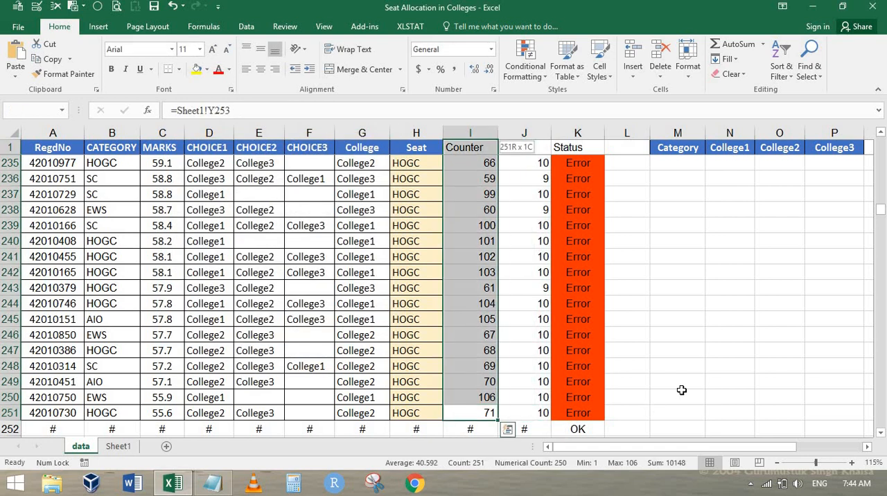
{"action": "key", "text": "shift+Down"}
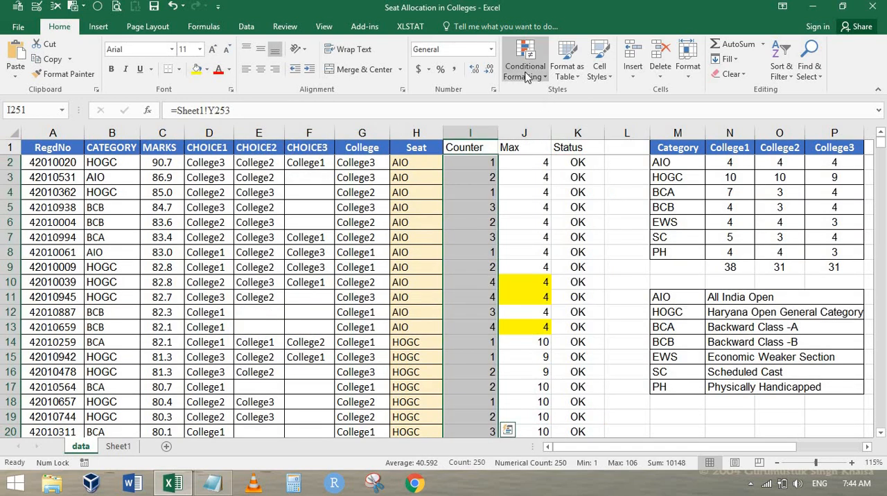
{"action": "left_click", "coordinate": [525, 69]}
{"action": "left_click", "coordinate": [532, 233]}
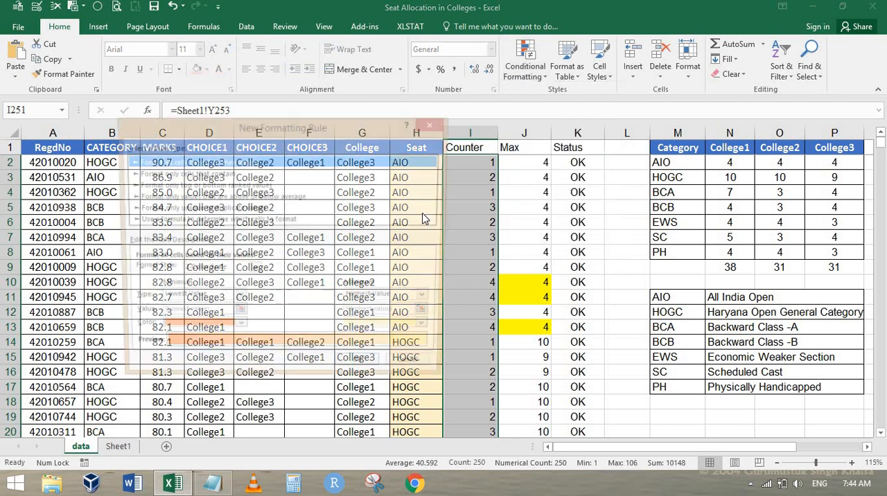
{"action": "left_click", "coordinate": [273, 221]}
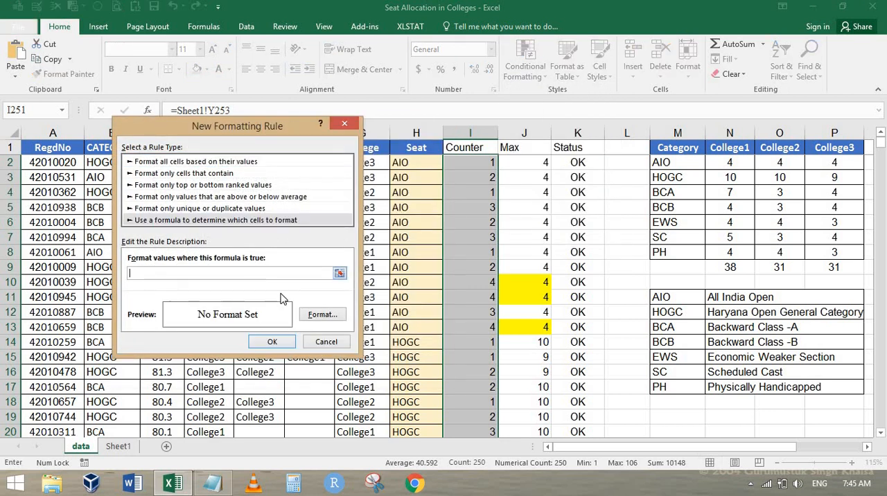
{"action": "key", "text": "ctrl+v"}
Step: Give the Counter rule a yellow fill and apply it to the cells selected from the last row up
{"action": "left_click", "coordinate": [322, 314]}
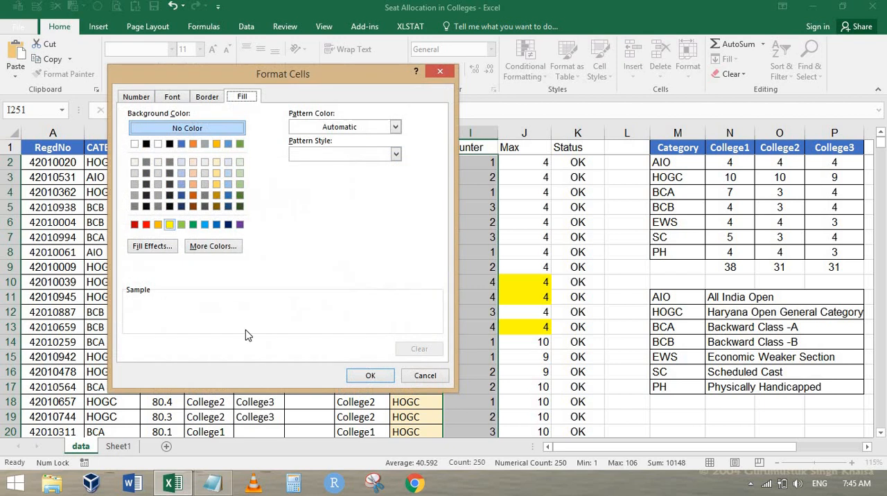
{"action": "left_click", "coordinate": [380, 378]}
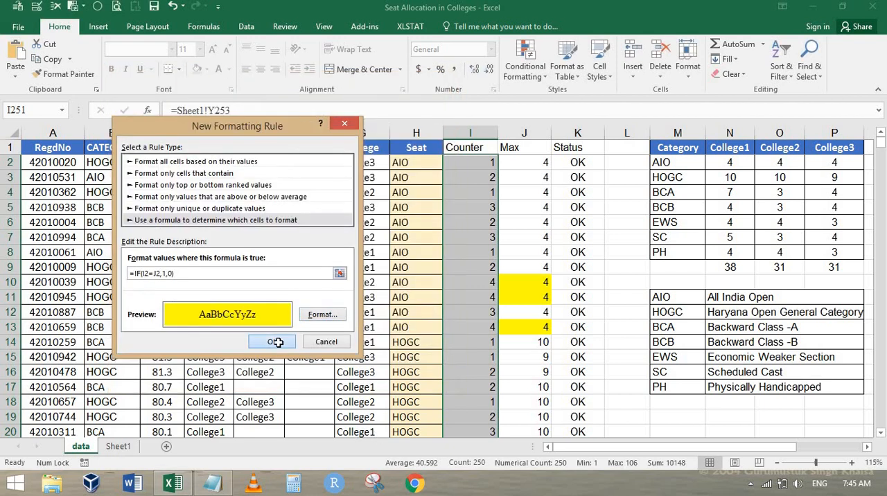
{"action": "left_click", "coordinate": [278, 339]}
{"action": "key", "text": "Left"}
{"action": "key", "text": "ctrl+Up"}
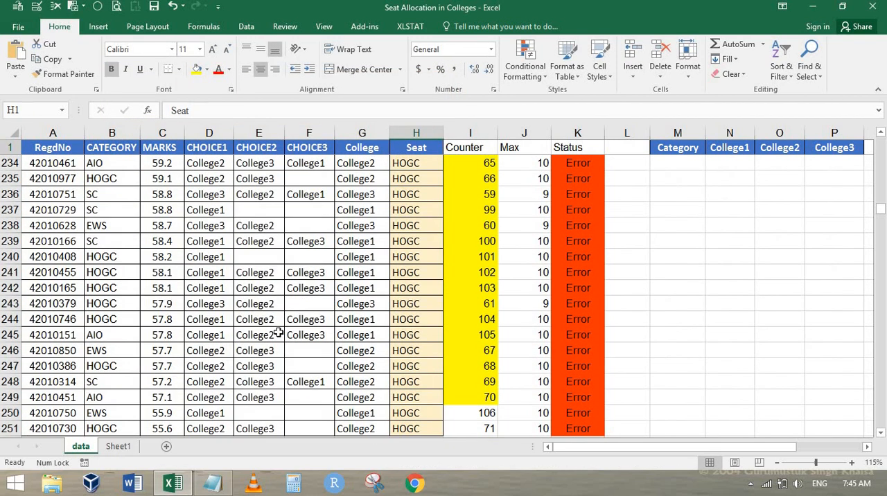
{"action": "key", "text": "Down"}
{"action": "key", "text": "ctrl+shift+Down"}
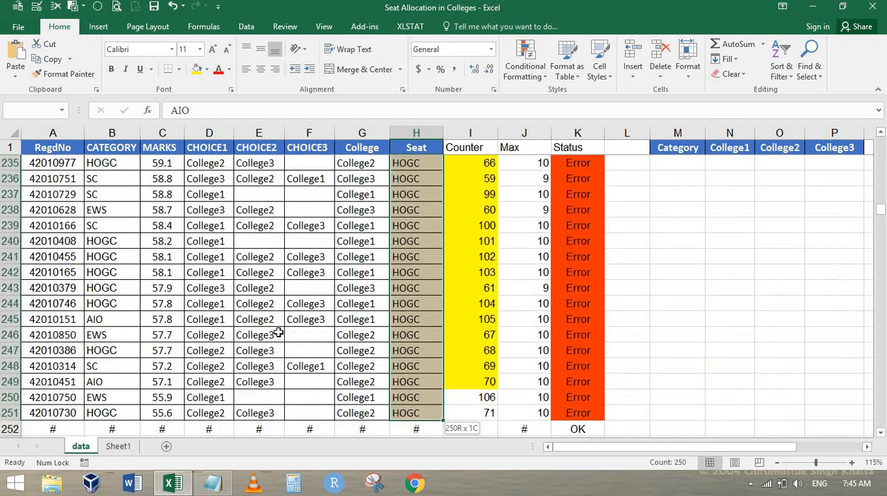
{"action": "left_click", "coordinate": [525, 66]}
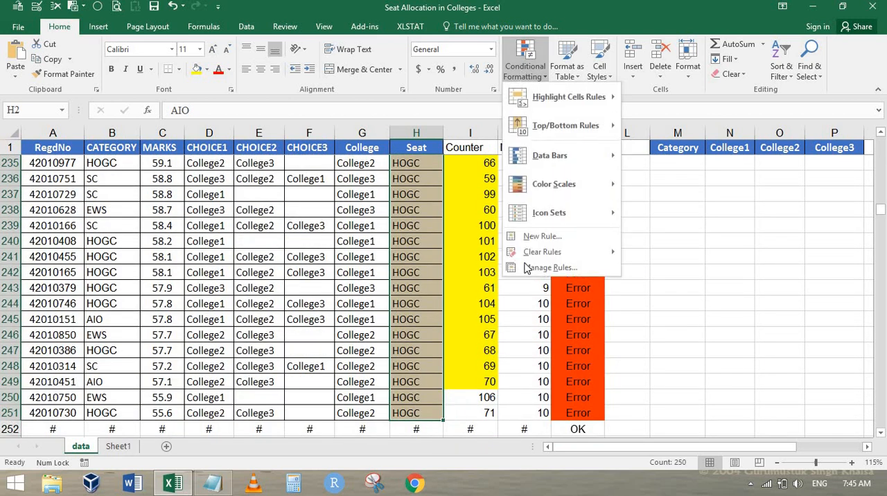
{"action": "key", "text": "Escape"}
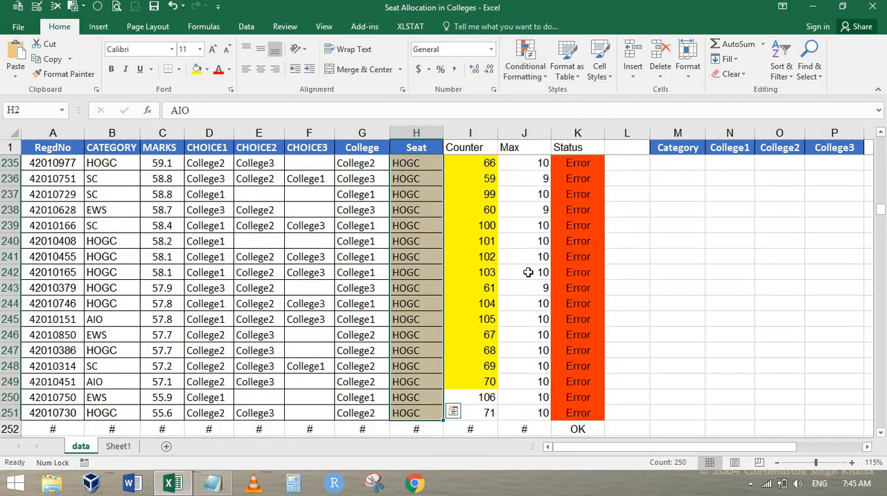
Step: Clear the conditional formatting rules from the Counter cells I2 to I251, selecting them from I2 downward
{"action": "scroll", "coordinate": [474, 270], "scroll_direction": "up", "scroll_amount": 4}
{"action": "left_click", "coordinate": [475, 272]}
{"action": "key", "text": "ctrl+Up"}
{"action": "key", "text": "Down"}
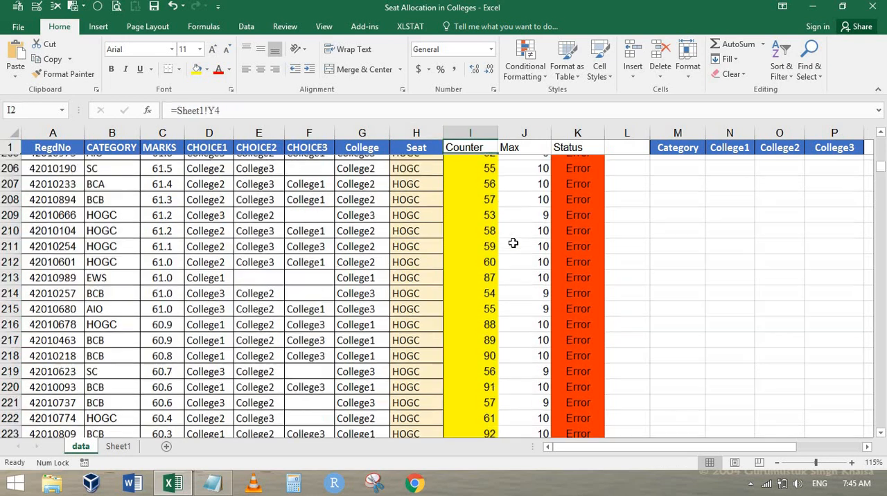
{"action": "key", "text": "ctrl+shift+Down"}
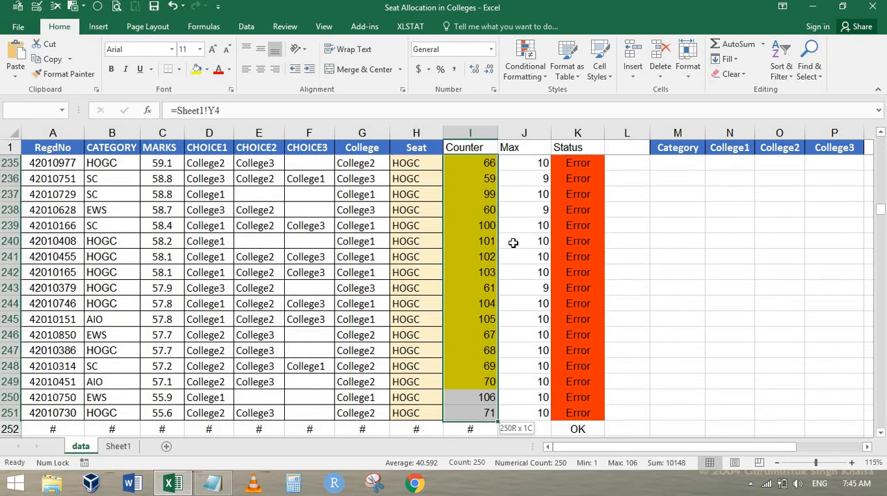
{"action": "left_click", "coordinate": [524, 75]}
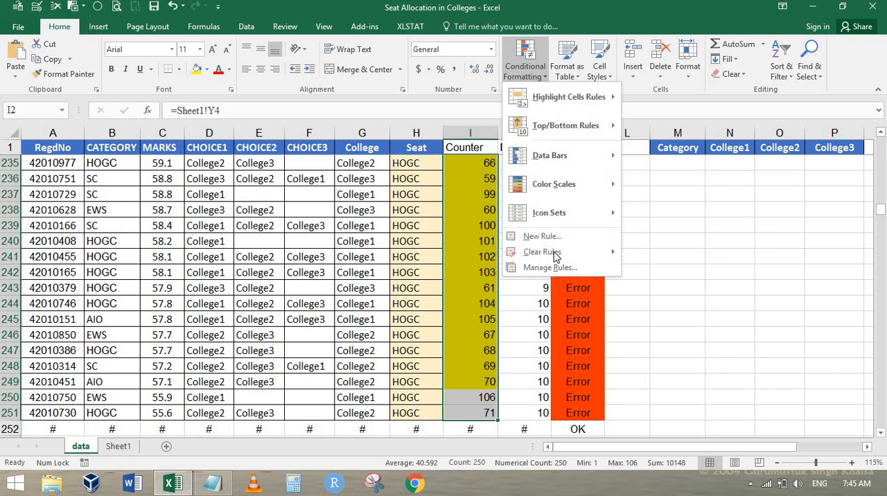
{"action": "mouse_move", "coordinate": [564, 253]}
{"action": "left_click", "coordinate": [727, 254]}
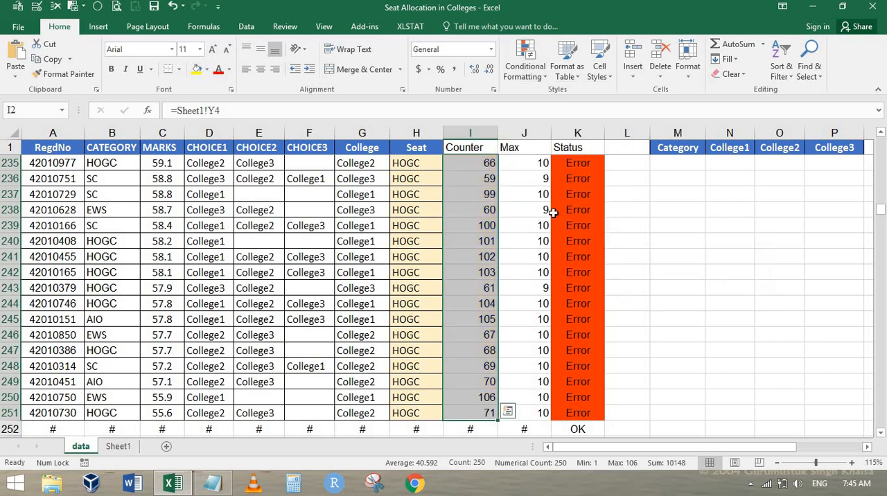
Step: Start a new formula-based conditional formatting rule on the Counter cells I2 to I251 and paste in =IF(I2=J2,1,0)
{"action": "left_click", "coordinate": [527, 76]}
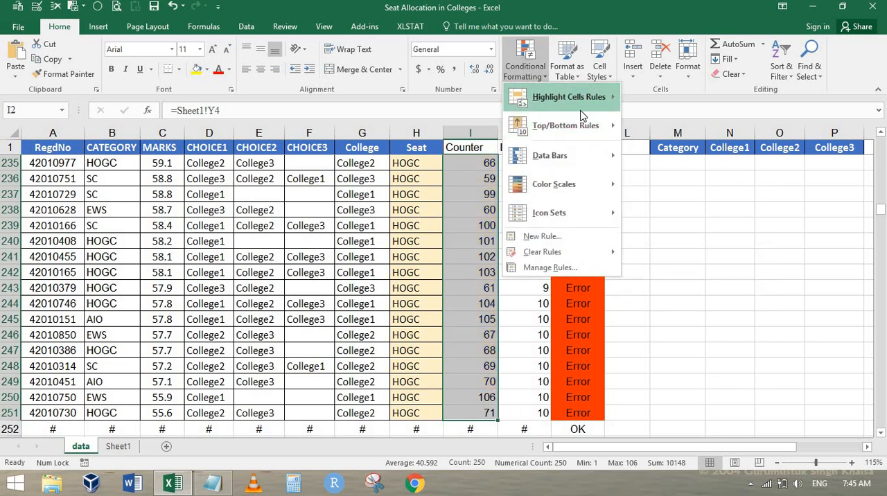
{"action": "left_click", "coordinate": [543, 235]}
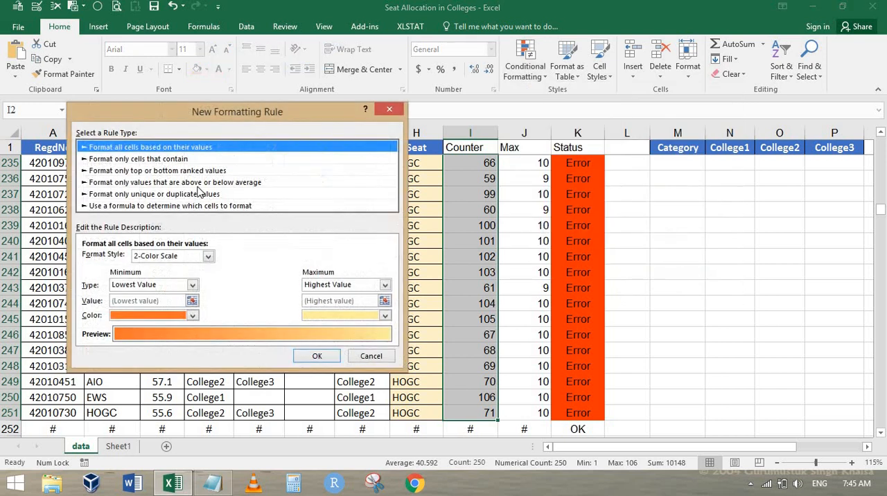
{"action": "left_click", "coordinate": [154, 205]}
{"action": "left_click", "coordinate": [147, 261]}
{"action": "type", "text": "=IF(I2=J2,1,0)"}
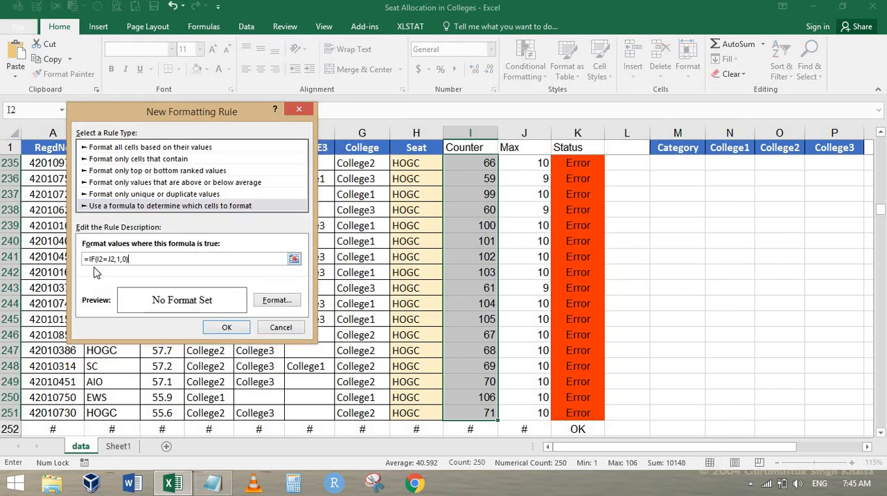
Step: Set the Counter rule's format to a yellow fill, apply it, and check the first rows of the column
{"action": "left_click", "coordinate": [273, 302]}
{"action": "left_click", "coordinate": [124, 210]}
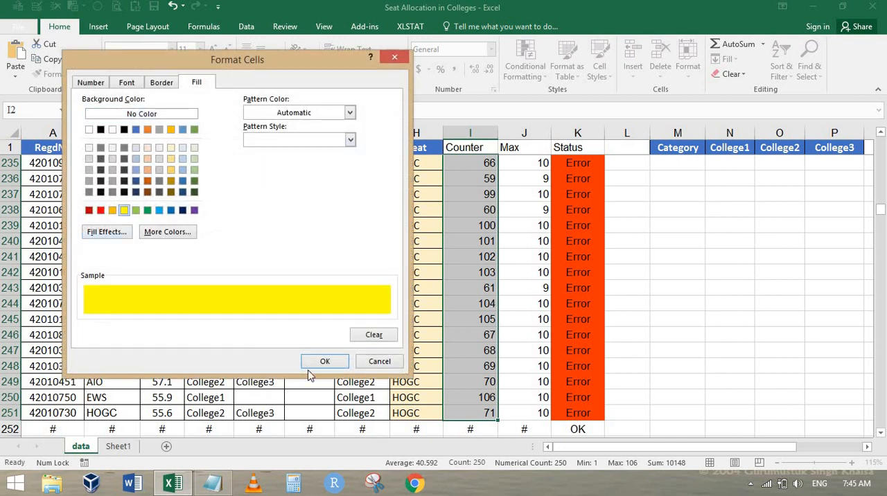
{"action": "left_click", "coordinate": [325, 360]}
{"action": "left_click", "coordinate": [235, 328]}
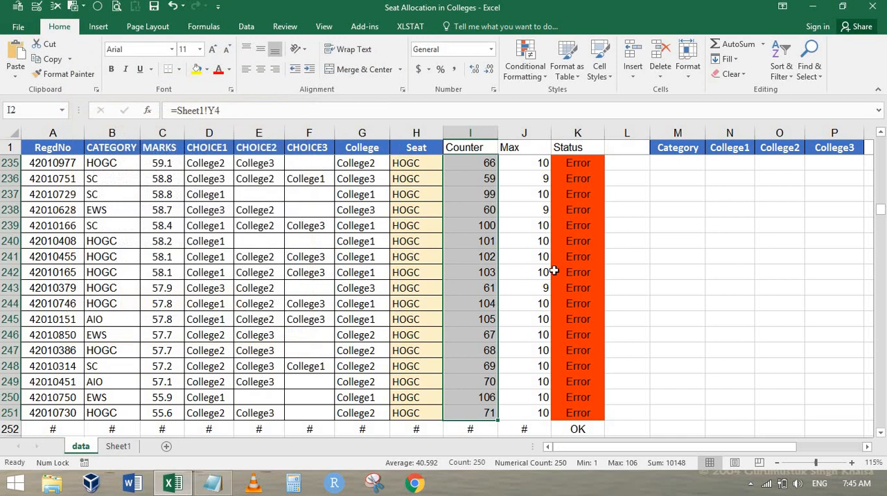
{"action": "left_click", "coordinate": [477, 232]}
{"action": "key", "text": "ctrl+Up"}
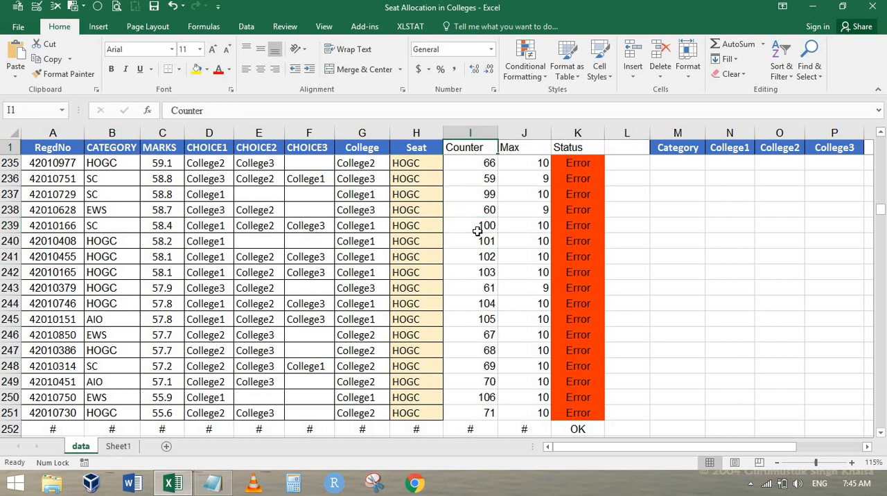
{"action": "key", "text": "Down"}
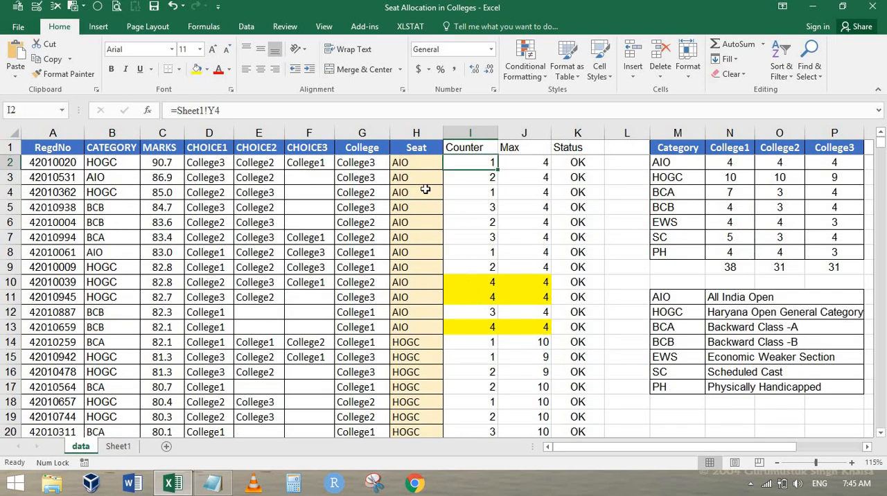
Step: Start a formula-based conditional formatting rule on the Seat cells H2 to H251 and paste in =IF(I2=J2,1,0)
{"action": "left_click", "coordinate": [418, 165]}
{"action": "key", "text": "ctrl+shift+Down"}
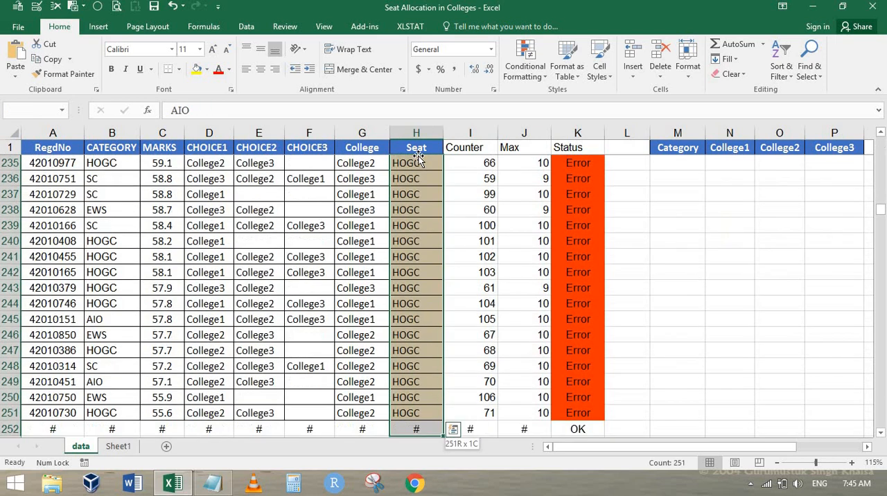
{"action": "left_click", "coordinate": [525, 59]}
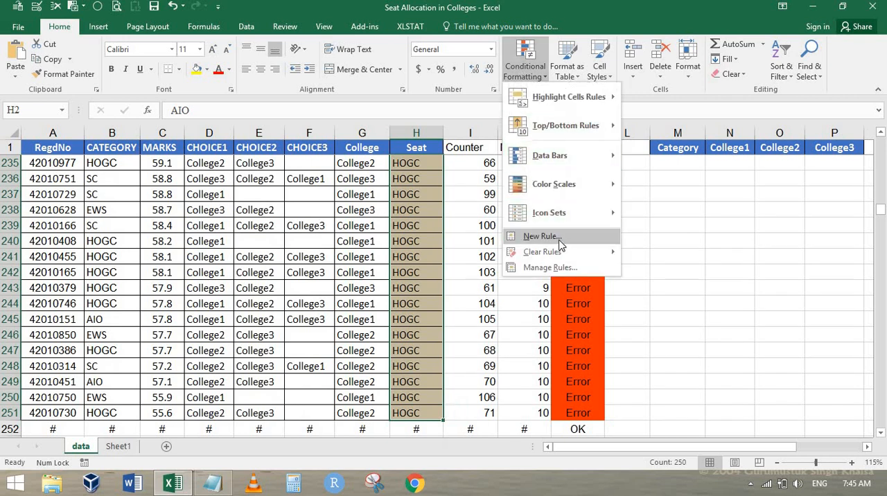
{"action": "left_click", "coordinate": [547, 236]}
{"action": "left_click", "coordinate": [161, 191]}
{"action": "left_click", "coordinate": [154, 244]}
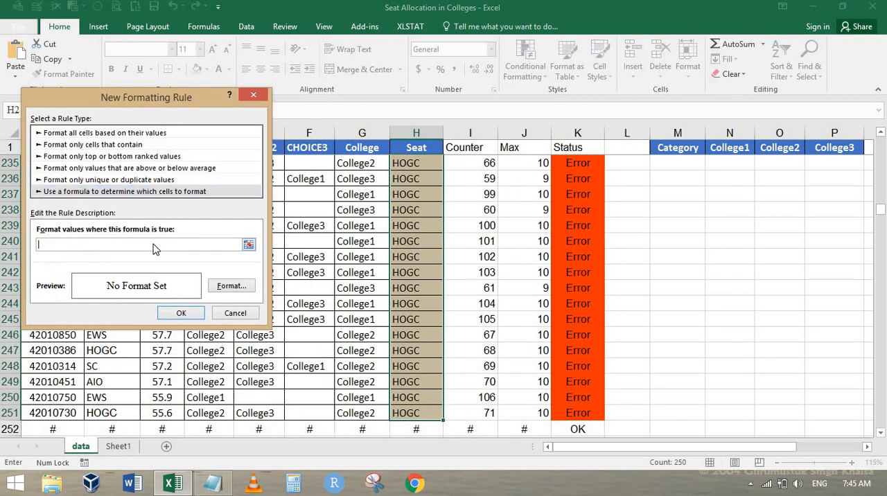
{"action": "type", "text": "=IF(I2=J2,1,0)"}
Step: Set the Seat rule's format to a yellow fill, apply it, and return to cell H2 to check the highlighting
{"action": "left_click", "coordinate": [232, 286]}
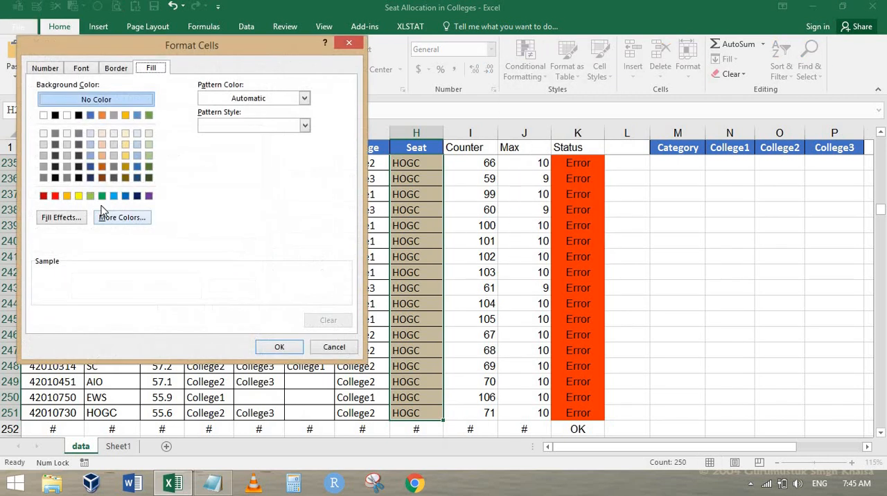
{"action": "left_click", "coordinate": [78, 196]}
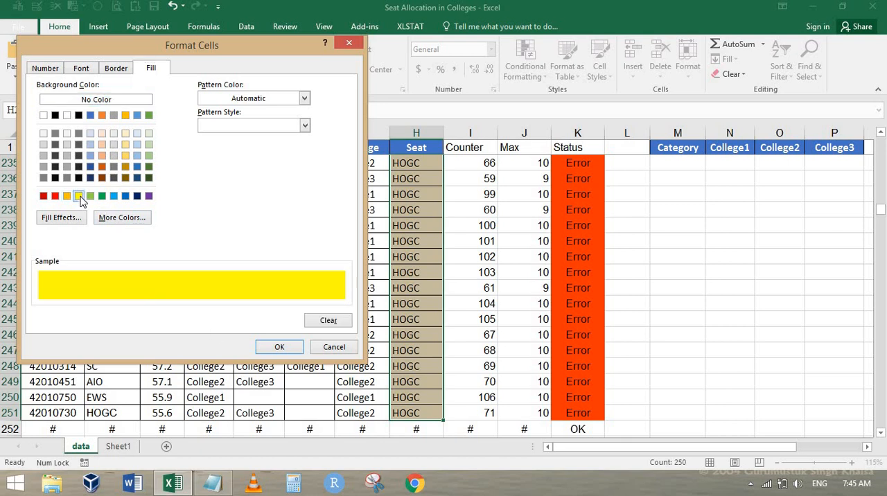
{"action": "left_click", "coordinate": [279, 347]}
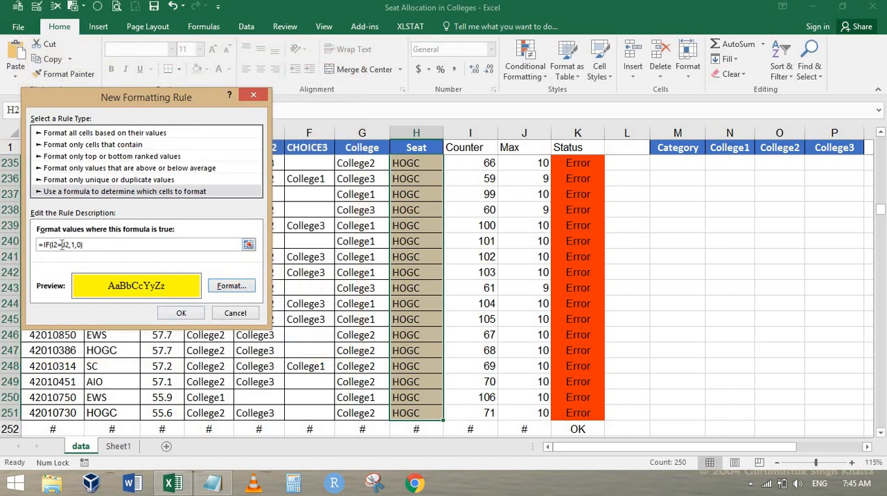
{"action": "left_click", "coordinate": [181, 313]}
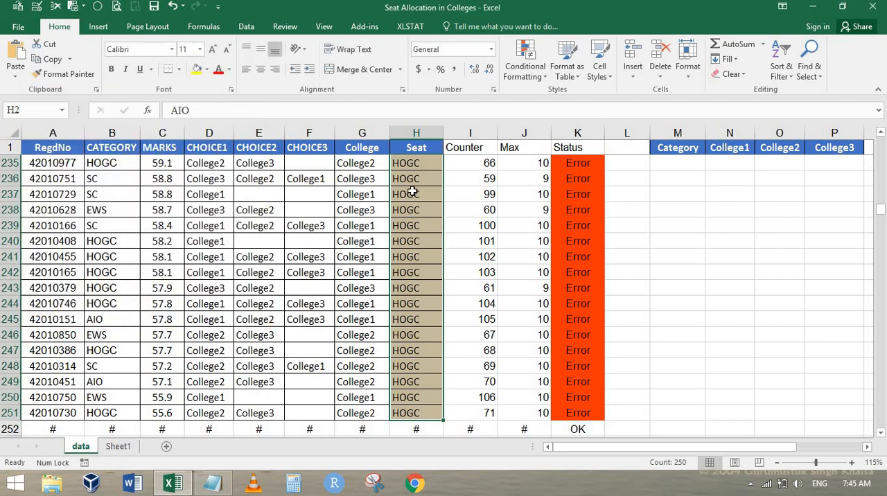
{"action": "scroll", "coordinate": [408, 298], "scroll_direction": "up", "scroll_amount": 9}
{"action": "left_click", "coordinate": [402, 260]}
{"action": "key", "text": "ctrl+Up"}
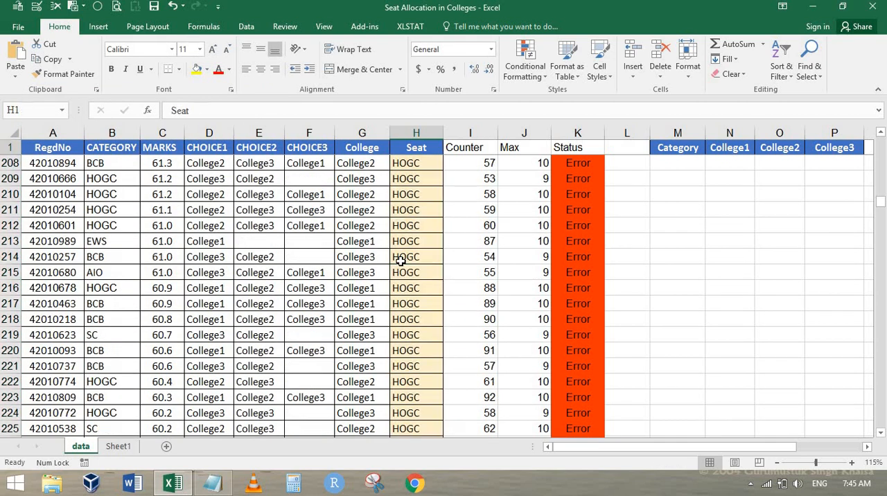
{"action": "key", "text": "Down"}
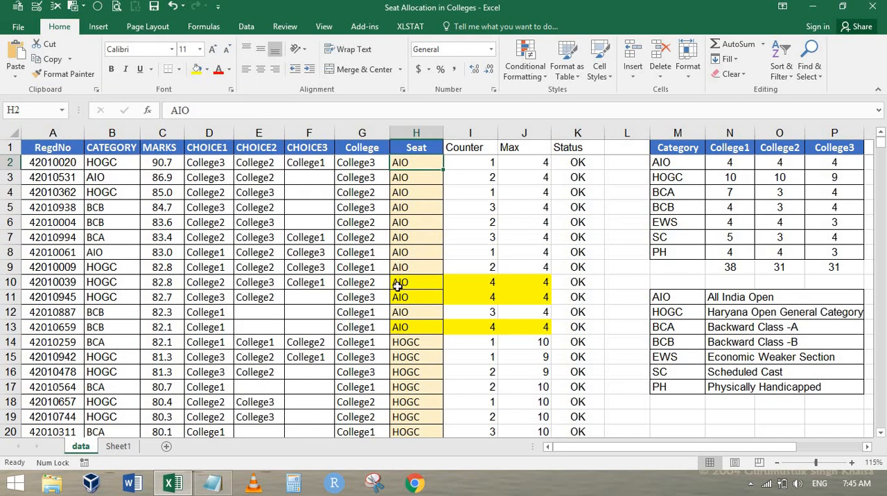
Step: Start a formula-based conditional formatting rule on the College cells G2 to G251 and paste in =IF(I2=J2,1,0)
{"action": "left_click", "coordinate": [399, 284]}
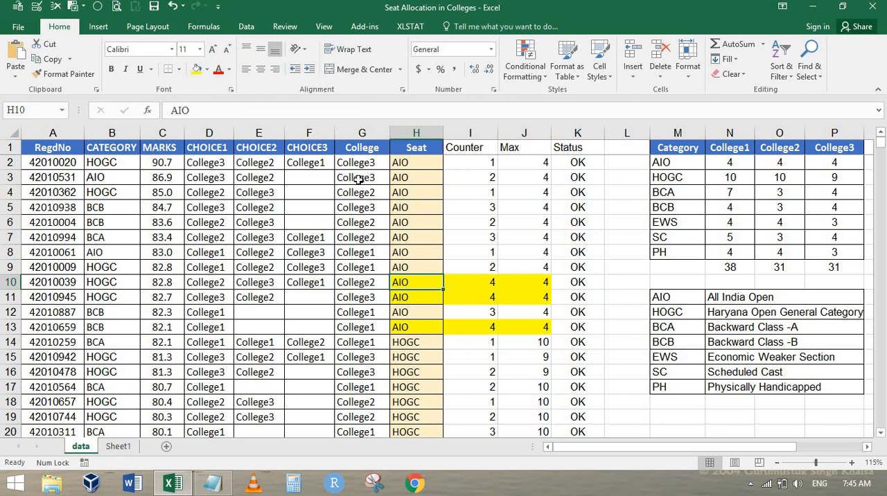
{"action": "key", "text": "Left"}
{"action": "key", "text": "ctrl+Up"}
{"action": "key", "text": "Down"}
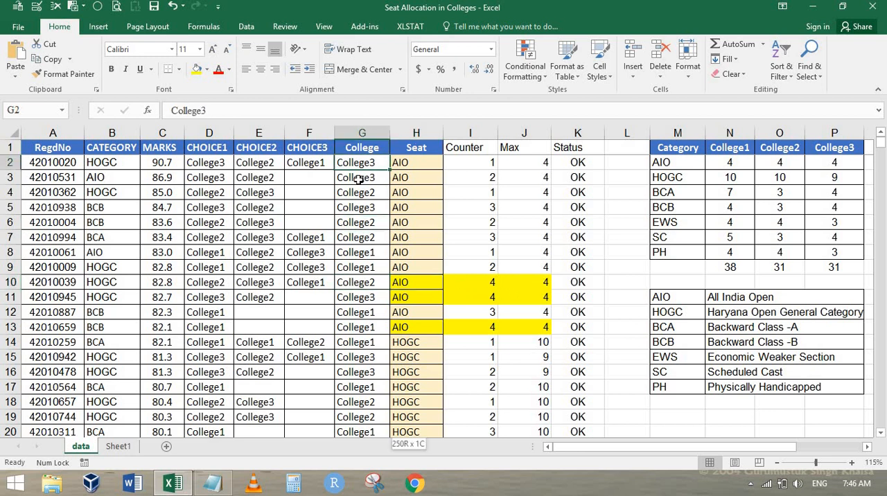
{"action": "key", "text": "ctrl+shift+Down"}
{"action": "key", "text": "shift+Up"}
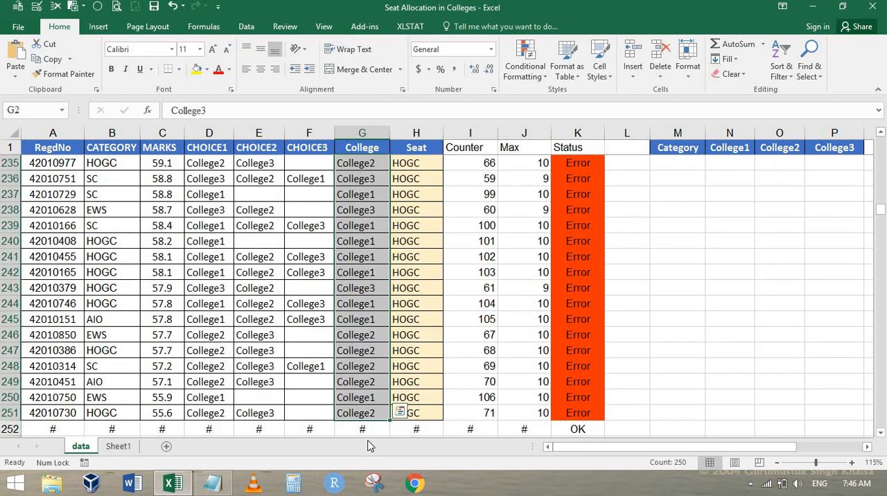
{"action": "left_click", "coordinate": [524, 58]}
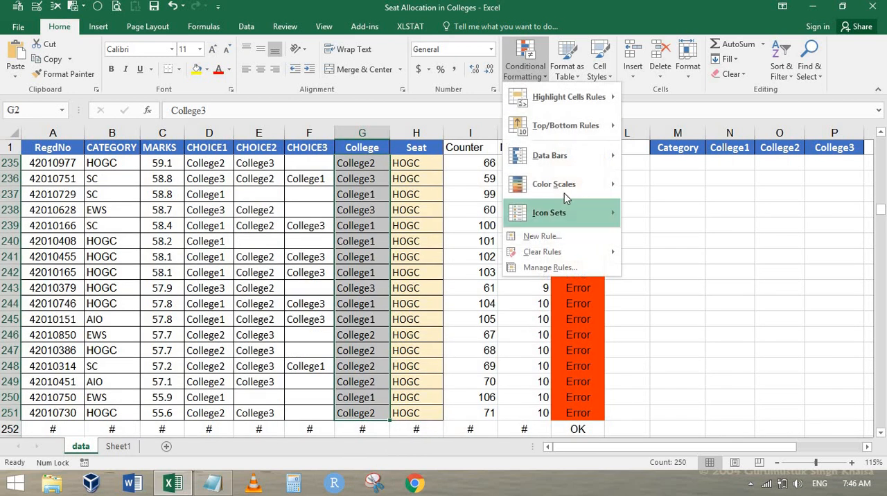
{"action": "left_click", "coordinate": [547, 236]}
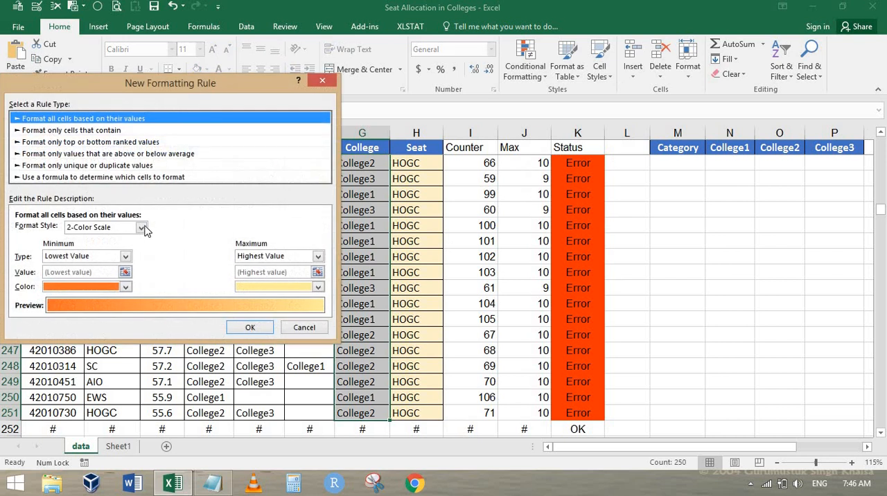
{"action": "left_click", "coordinate": [121, 177]}
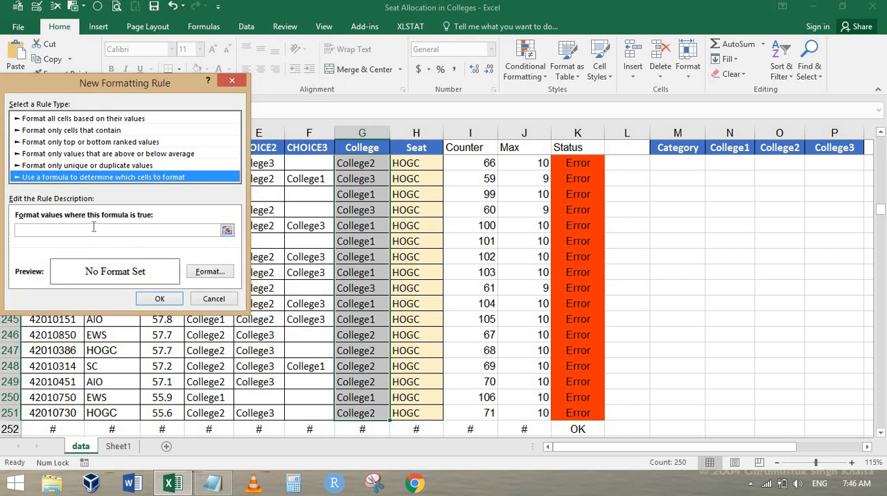
{"action": "key", "text": "ctrl+v"}
Step: Set the College rule's format to a yellow fill, apply it, and return to cell H2
{"action": "left_click", "coordinate": [211, 273]}
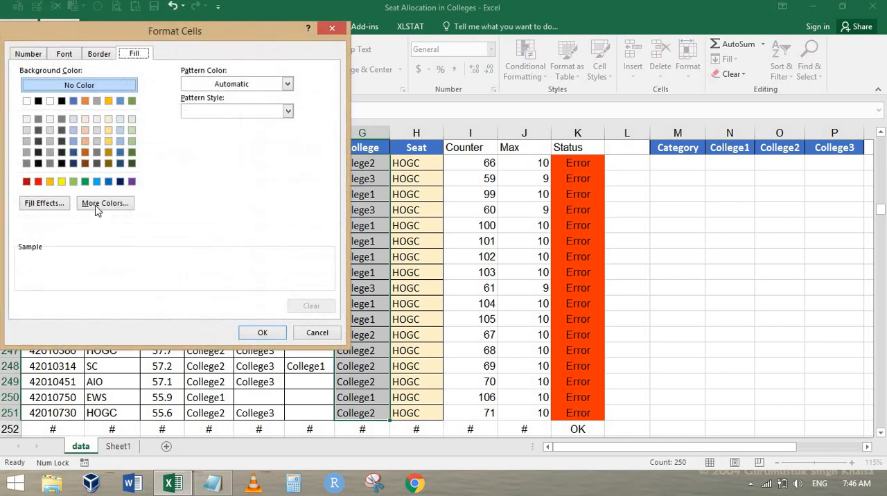
{"action": "left_click", "coordinate": [61, 182]}
{"action": "left_click", "coordinate": [262, 333]}
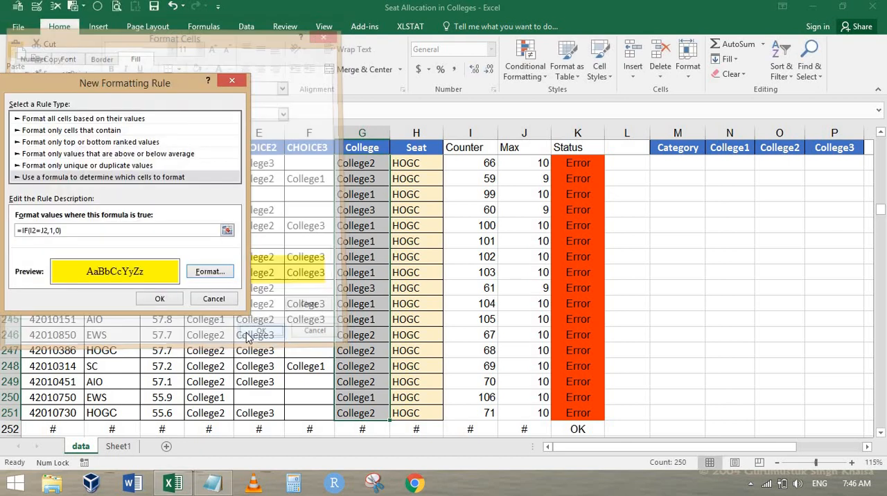
{"action": "left_click", "coordinate": [159, 299]}
{"action": "left_click", "coordinate": [432, 273]}
{"action": "key", "text": "ctrl+Up"}
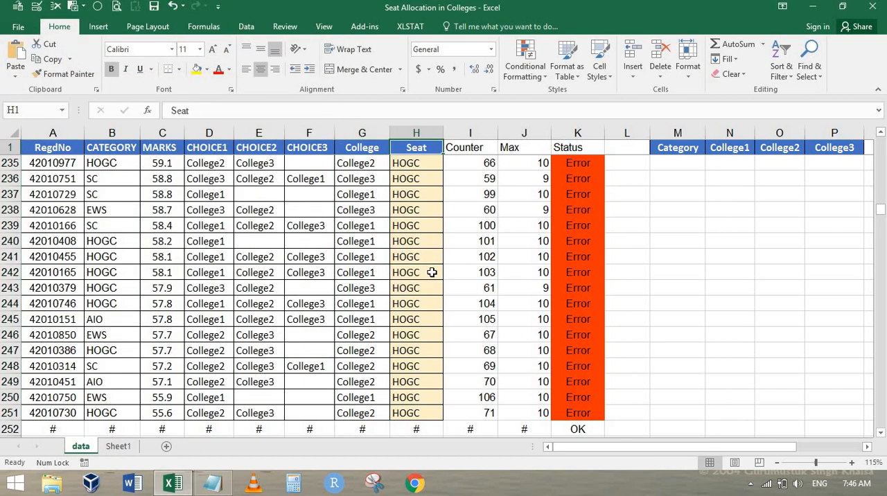
{"action": "key", "text": "Down"}
Step: Examine the highlighted rows where the AIO seats reach their maximum and the HOGC seats that follow from row 14
{"action": "scroll", "coordinate": [450, 277], "scroll_direction": "down", "scroll_amount": 8}
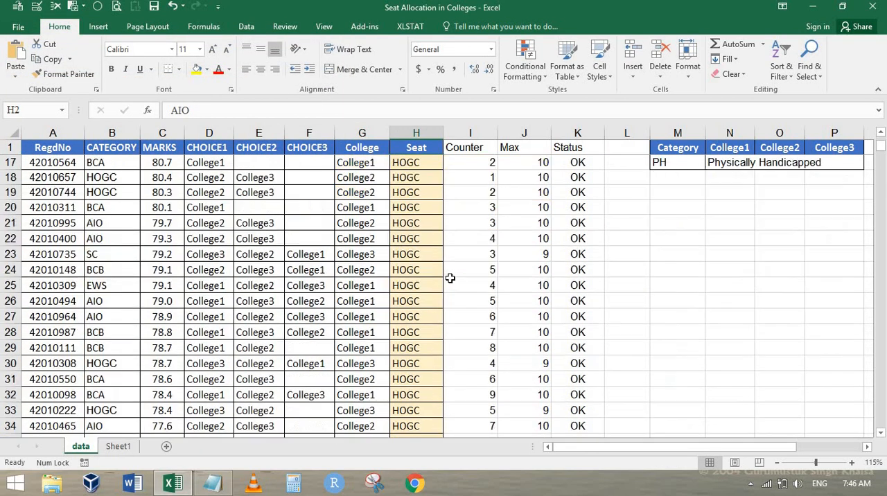
{"action": "scroll", "coordinate": [478, 280], "scroll_direction": "down", "scroll_amount": 4}
{"action": "scroll", "coordinate": [500, 278], "scroll_direction": "up", "scroll_amount": 12}
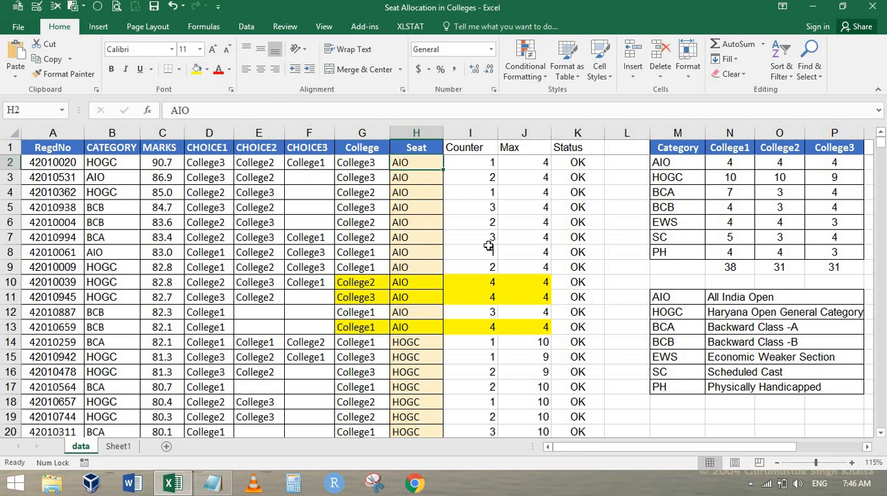
{"action": "scroll", "coordinate": [489, 242], "scroll_direction": "down", "scroll_amount": 3}
{"action": "scroll", "coordinate": [488, 242], "scroll_direction": "up", "scroll_amount": 3}
{"action": "left_click", "coordinate": [409, 283]}
{"action": "left_click", "coordinate": [417, 344]}
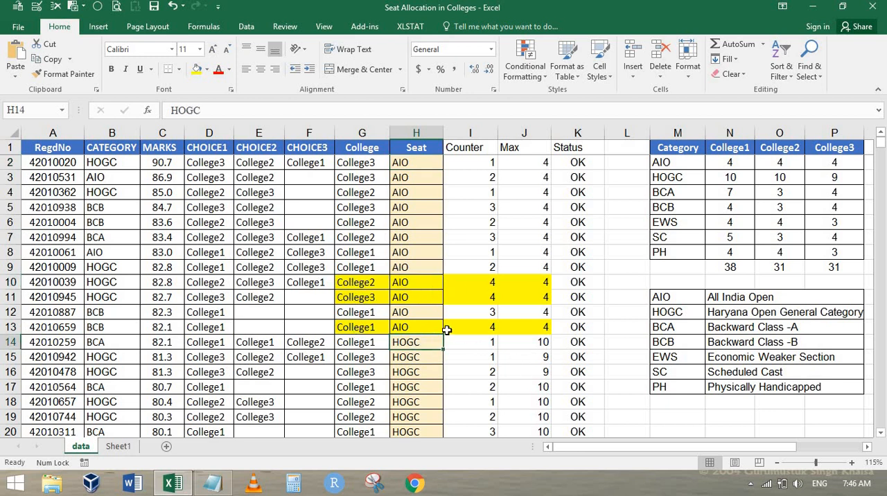
{"action": "scroll", "coordinate": [447, 330], "scroll_direction": "down", "scroll_amount": 2}
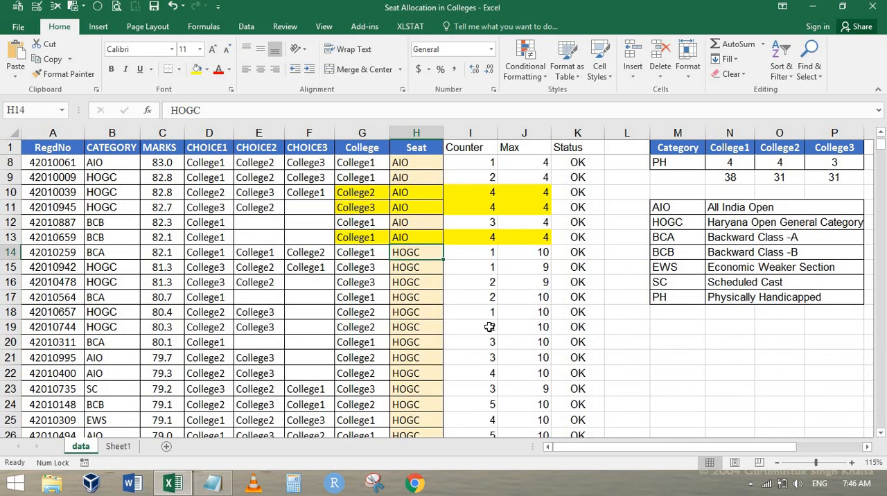
{"action": "key", "text": "Down"}
{"action": "key", "text": "Down"}
{"action": "key", "text": "Down"}
{"action": "key", "text": "Down"}
{"action": "key", "text": "Down"}
{"action": "key", "text": "Down"}
{"action": "key", "text": "Down"}
{"action": "key", "text": "Down"}
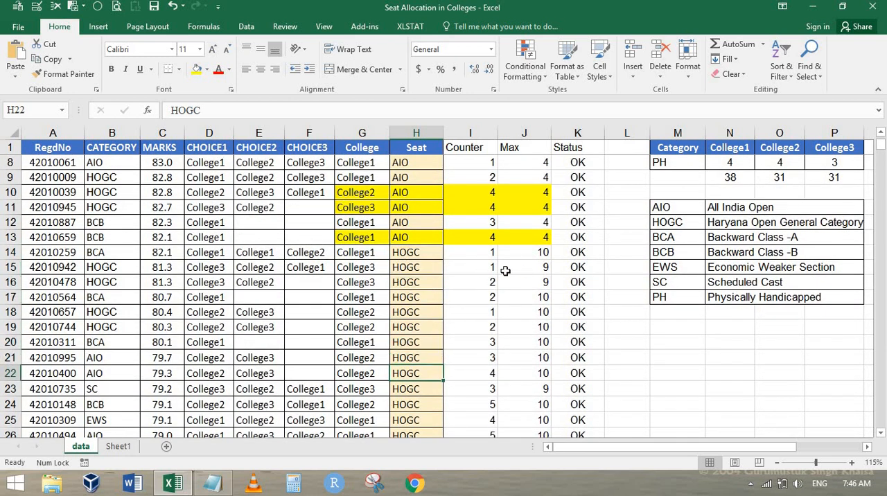
Step: Check the HOGC Counter and Max values from row 14, then examine the seat, first choice and category in row 39
{"action": "left_click", "coordinate": [362, 253]}
{"action": "left_click", "coordinate": [417, 252]}
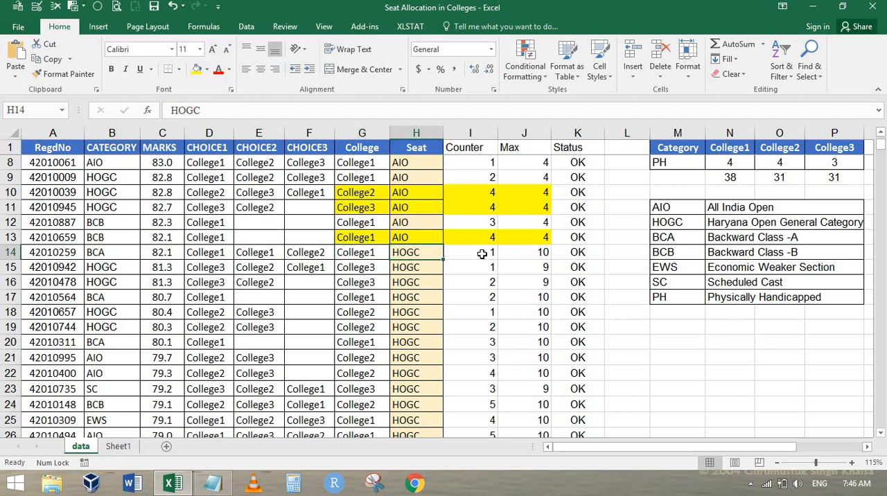
{"action": "left_click", "coordinate": [481, 253]}
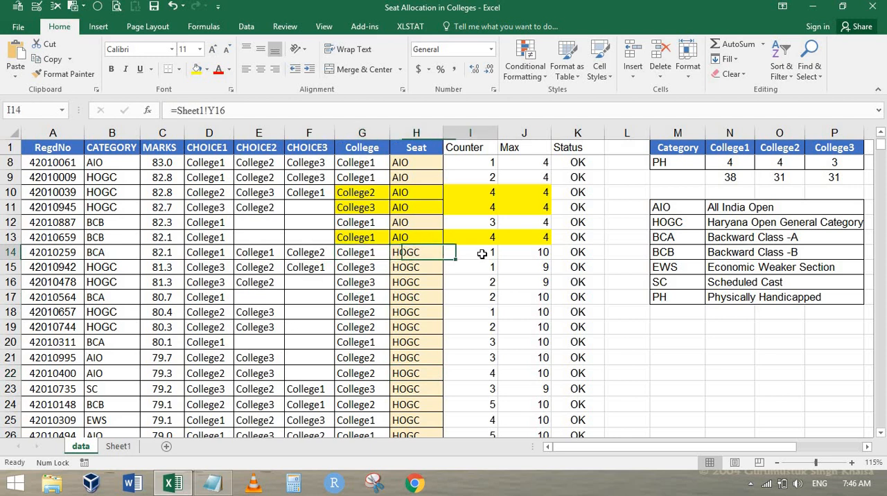
{"action": "left_click", "coordinate": [543, 267]}
{"action": "scroll", "coordinate": [406, 253], "scroll_direction": "down", "scroll_amount": 8}
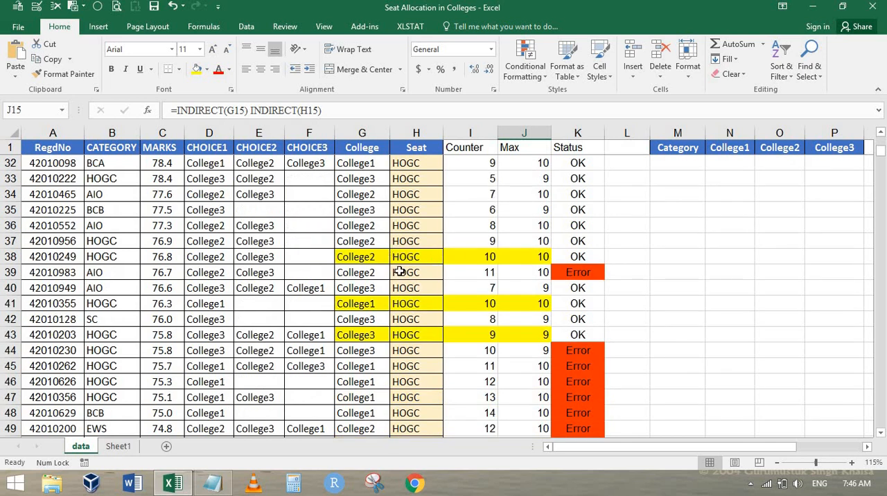
{"action": "left_click", "coordinate": [402, 272]}
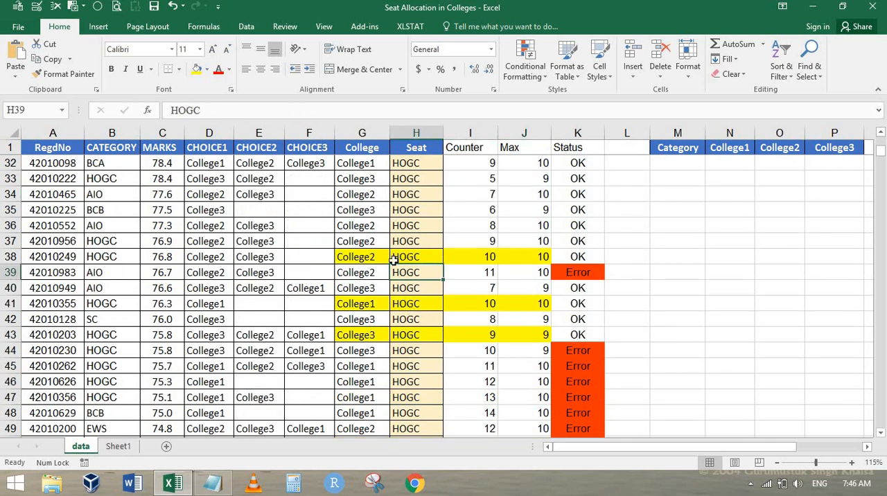
{"action": "left_click", "coordinate": [207, 274]}
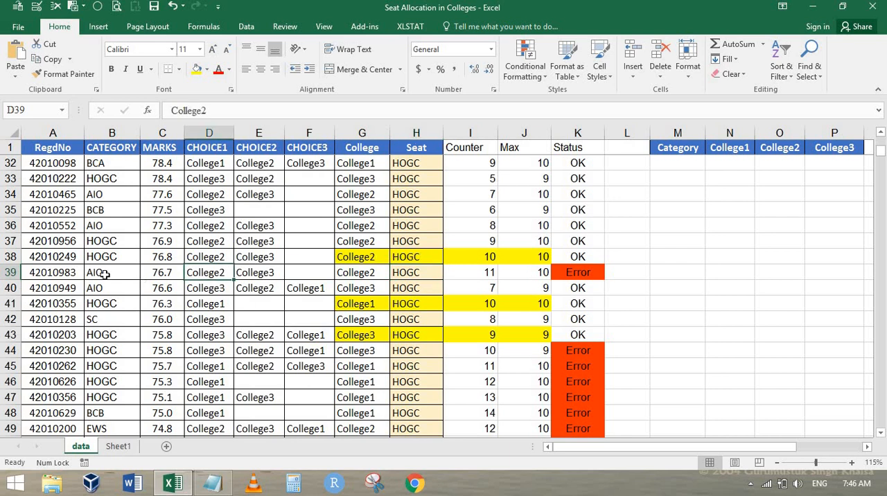
{"action": "left_click", "coordinate": [109, 272]}
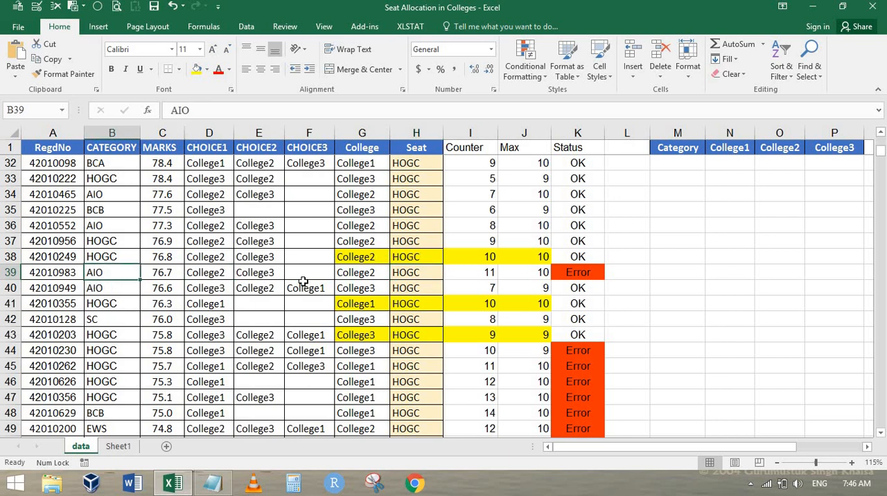
Step: Turn on filtering for the data table's header row
{"action": "scroll", "coordinate": [305, 280], "scroll_direction": "up", "scroll_amount": 10}
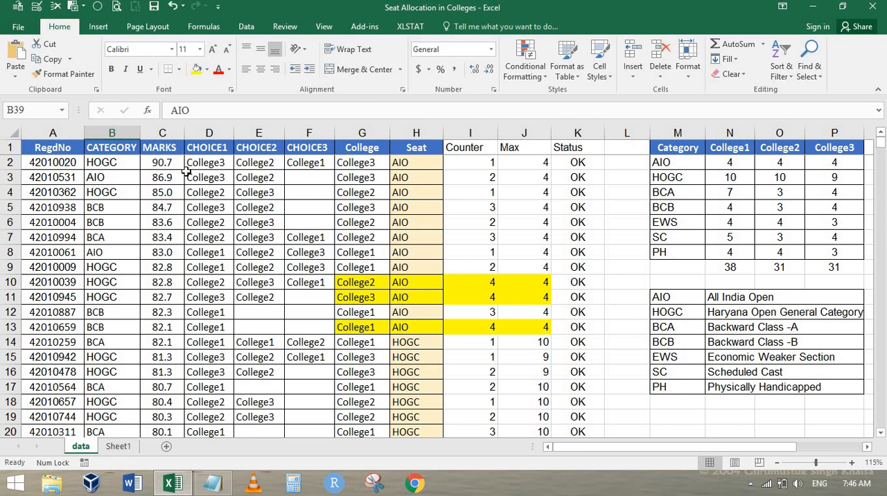
{"action": "key", "text": "ctrl+Home"}
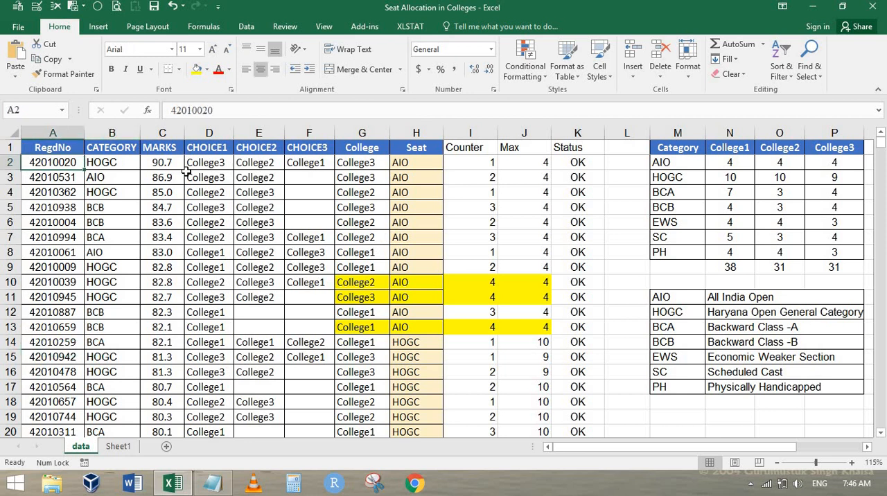
{"action": "key", "text": "Up"}
{"action": "key", "text": "Right"}
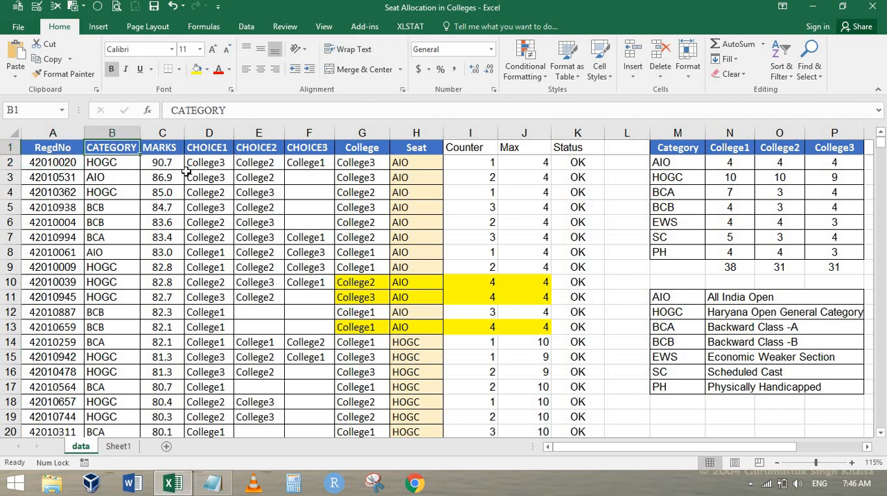
{"action": "key", "text": "ctrl+shift+l"}
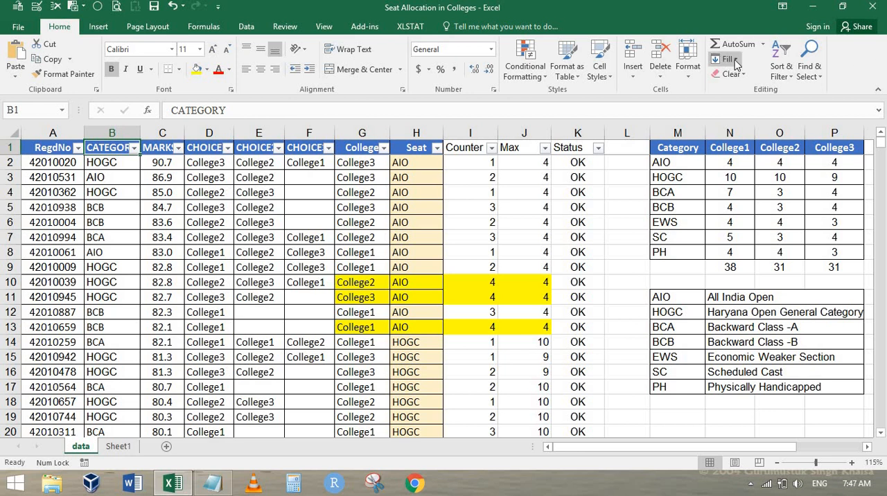
{"action": "left_click", "coordinate": [781, 66]}
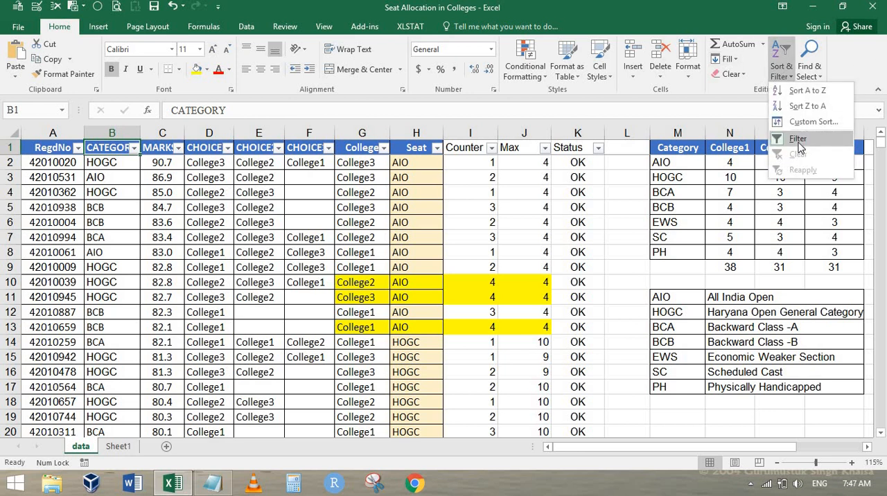
Step: Filter the CATEGORY column to show only AIO
{"action": "left_click", "coordinate": [134, 147]}
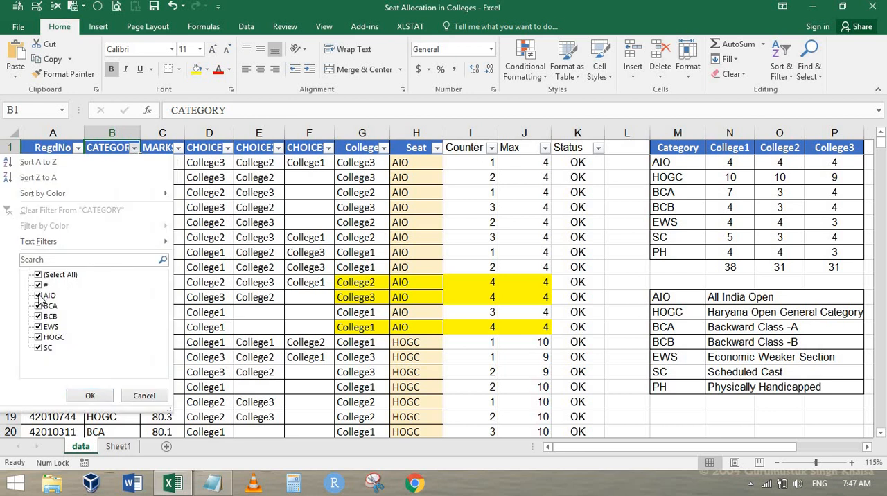
{"action": "left_click", "coordinate": [38, 295]}
{"action": "left_click", "coordinate": [38, 275]}
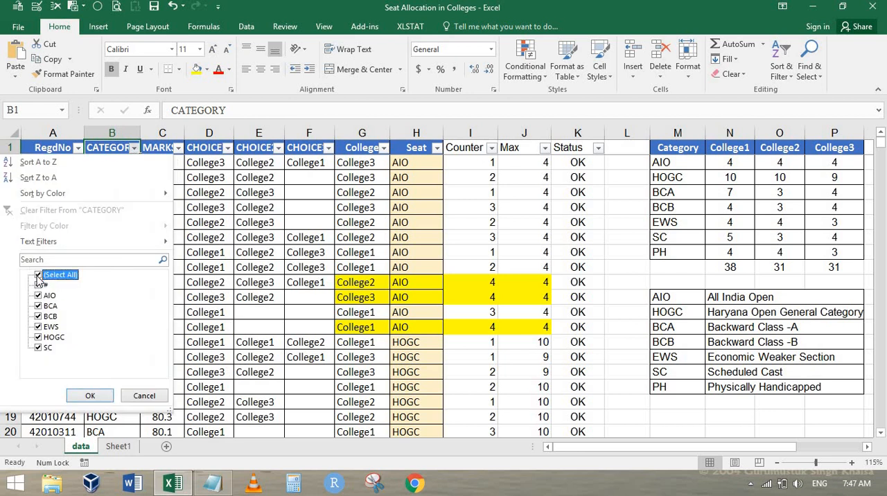
{"action": "left_click", "coordinate": [38, 275]}
{"action": "left_click", "coordinate": [38, 295]}
{"action": "left_click", "coordinate": [89, 396]}
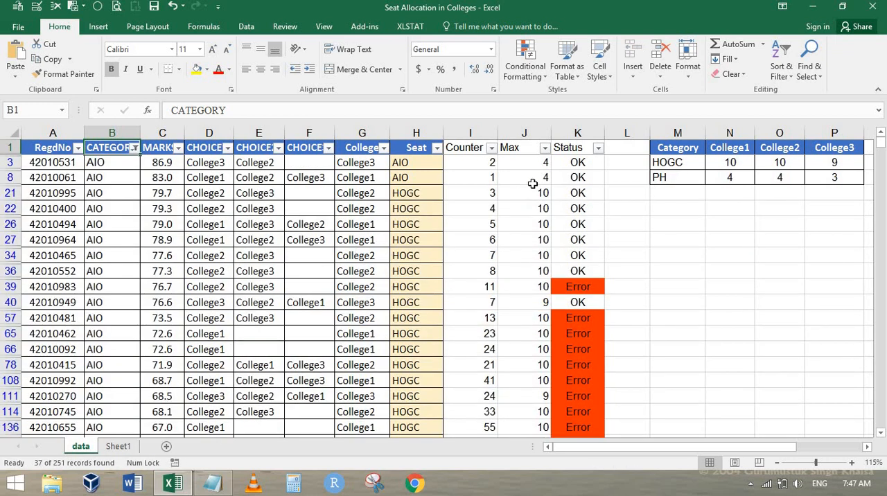
Step: Clear the College and Seat entries of the filtered AIO candidates from row 21 down
{"action": "left_click", "coordinate": [422, 194]}
{"action": "key", "text": "Left"}
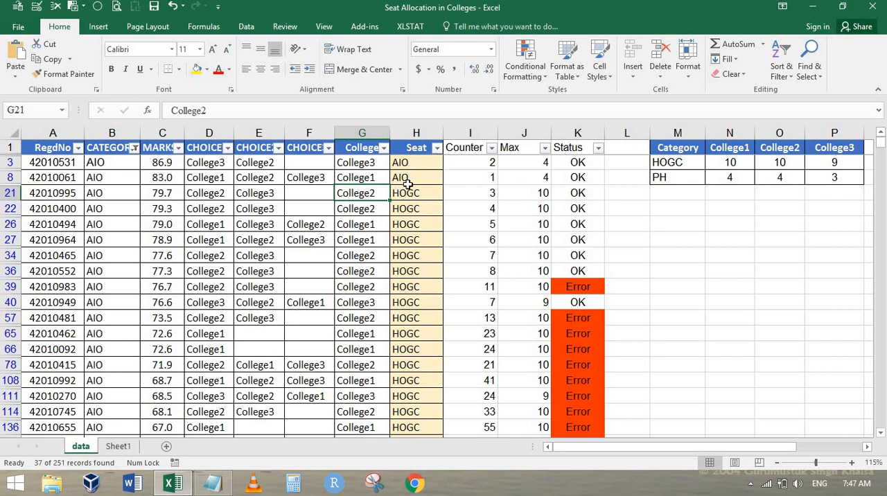
{"action": "key", "text": "ctrl+shift+Down"}
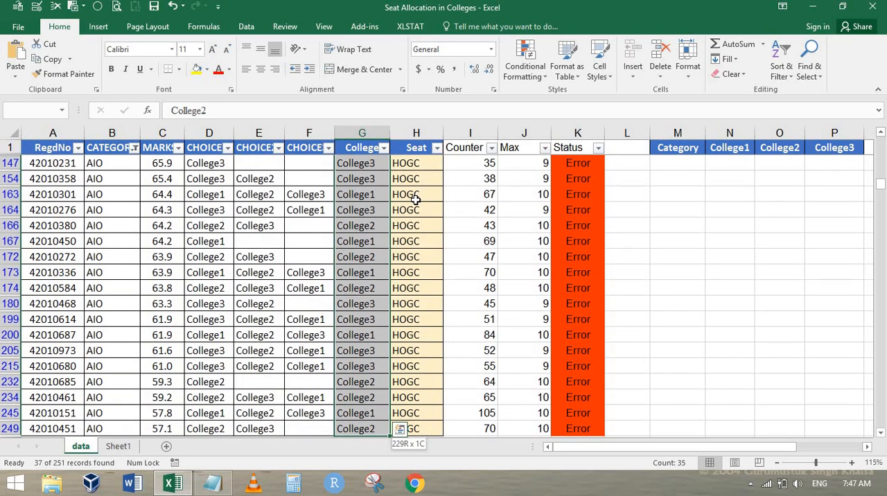
{"action": "key", "text": "Delete"}
{"action": "key", "text": "ctrl+Up"}
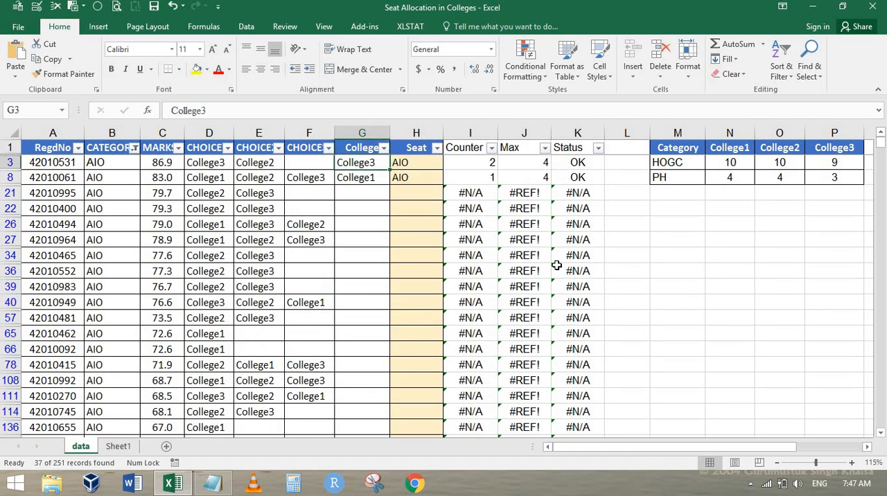
Step: Show all categories again and check the Counter, Max and Status columns for the cleared AIO rows
{"action": "left_click", "coordinate": [134, 149]}
{"action": "left_click", "coordinate": [47, 280]}
{"action": "left_click", "coordinate": [90, 395]}
{"action": "scroll", "coordinate": [493, 302], "scroll_direction": "down", "scroll_amount": 4}
{"action": "scroll", "coordinate": [493, 305], "scroll_direction": "down", "scroll_amount": 1}
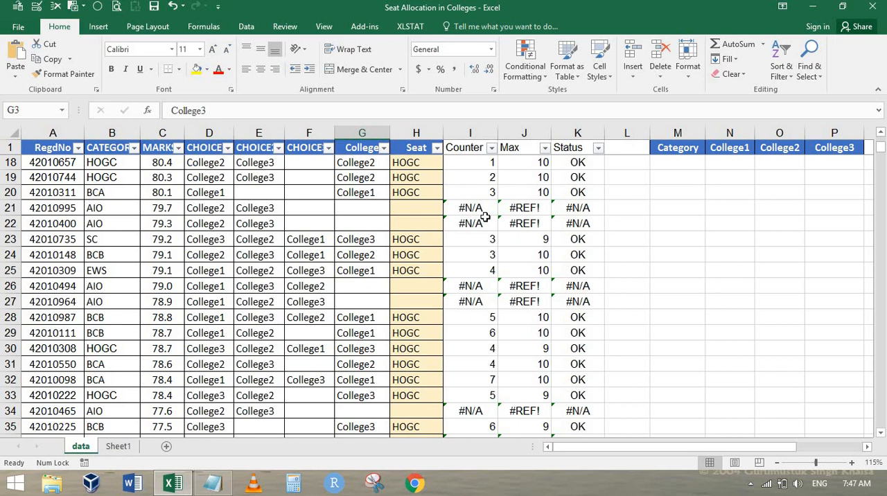
{"action": "scroll", "coordinate": [485, 217], "scroll_direction": "up", "scroll_amount": 5}
{"action": "left_click", "coordinate": [476, 163]}
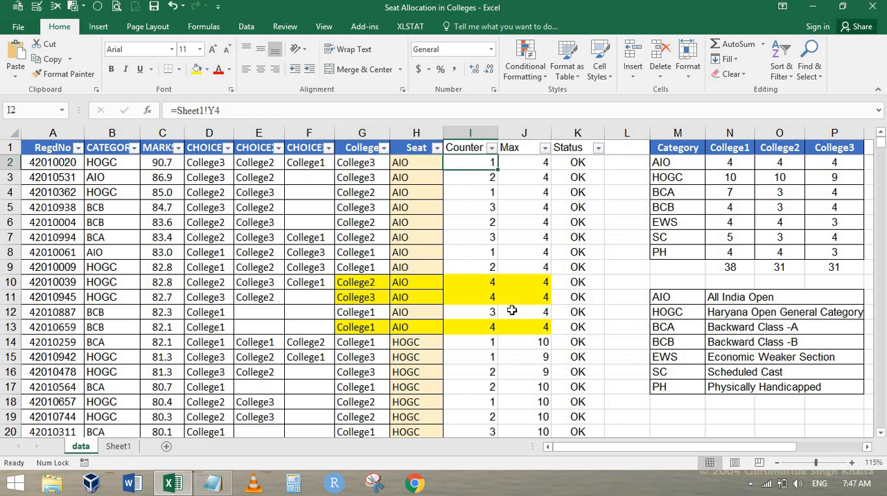
{"action": "scroll", "coordinate": [512, 310], "scroll_direction": "down", "scroll_amount": 3}
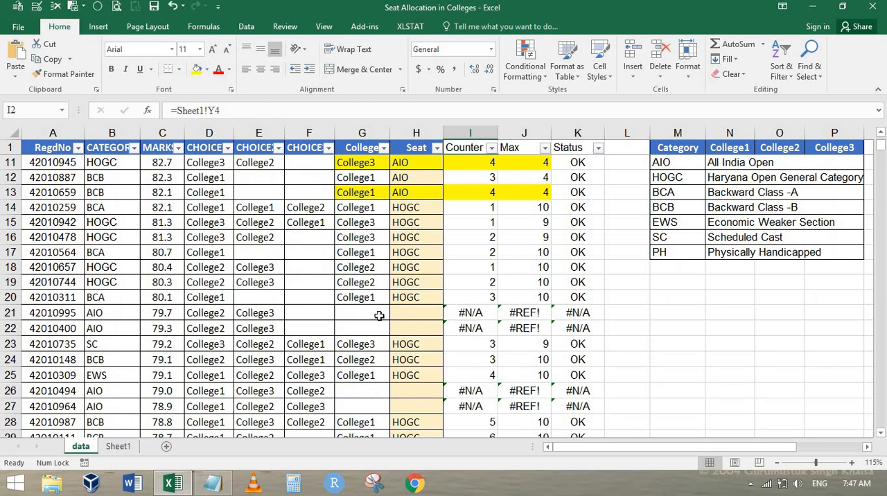
{"action": "scroll", "coordinate": [489, 291], "scroll_direction": "up", "scroll_amount": 3}
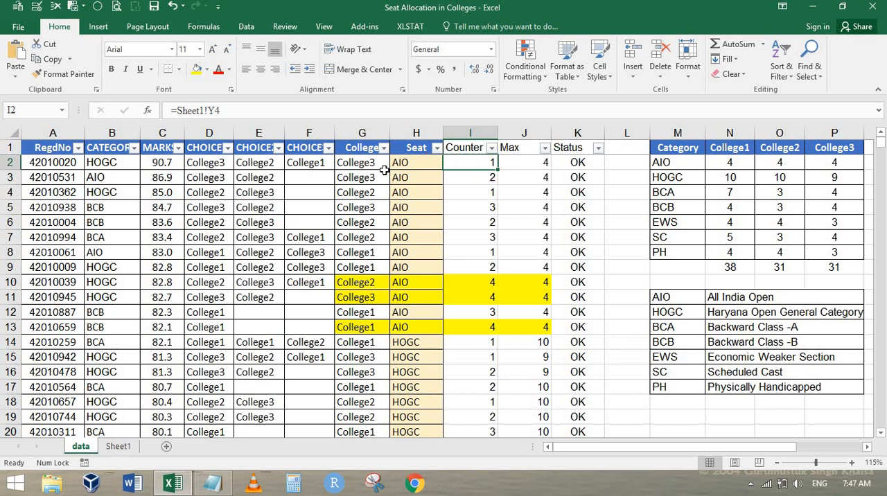
Step: Wrap the Counter formula in I2 in an IF that tests OR(ISBLANK(G2),ISBLANK(H2))
{"action": "key", "text": "Left"}
{"action": "key", "text": "Left"}
{"action": "key", "text": "Right"}
{"action": "key", "text": "Right"}
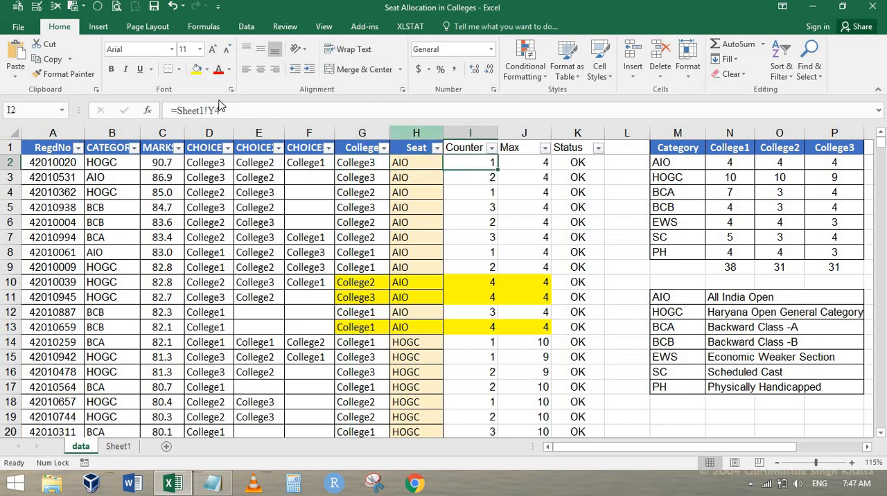
{"action": "left_click", "coordinate": [229, 111]}
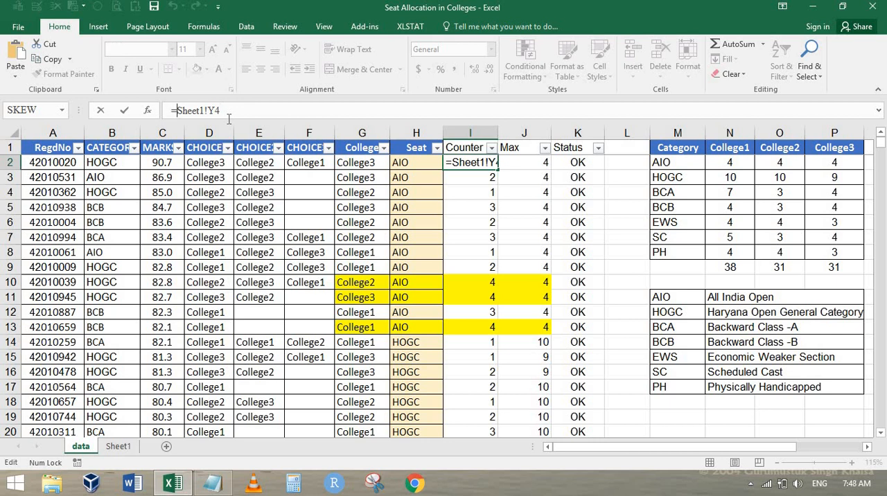
{"action": "type", "text": "IF("}
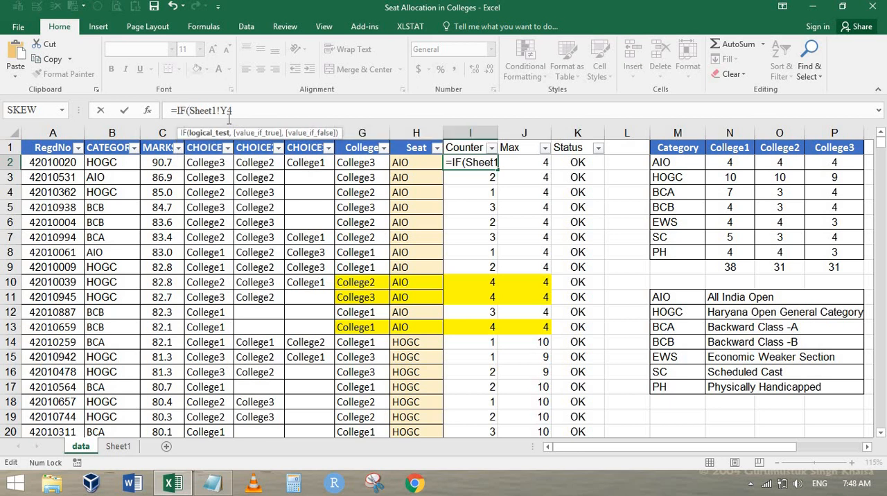
{"action": "type", "text": "OR("}
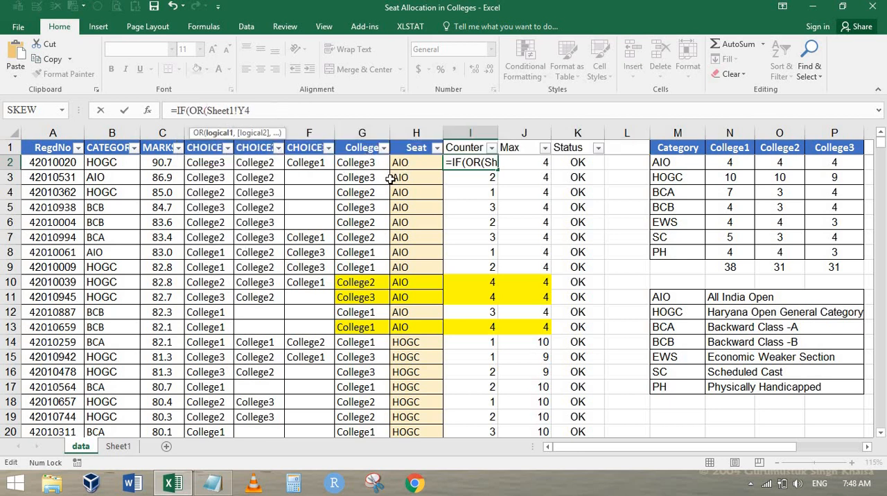
{"action": "type", "text": "isb"}
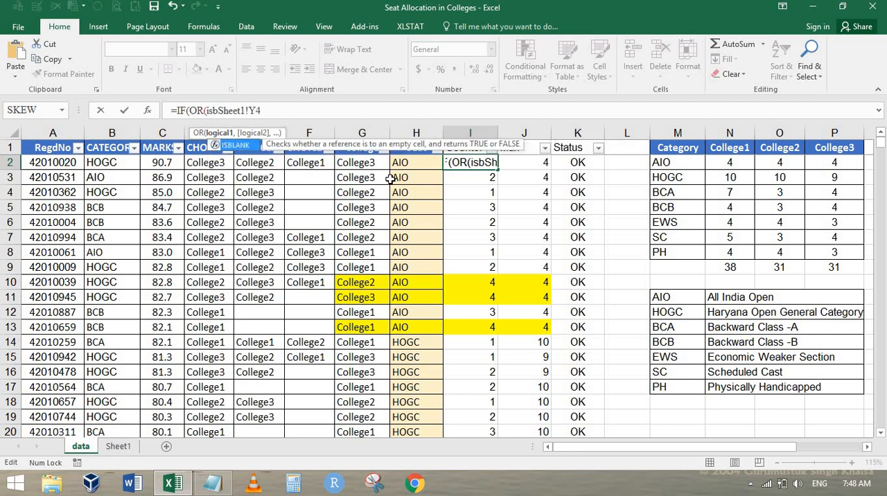
{"action": "key", "text": "Tab"}
{"action": "left_click", "coordinate": [368, 167]}
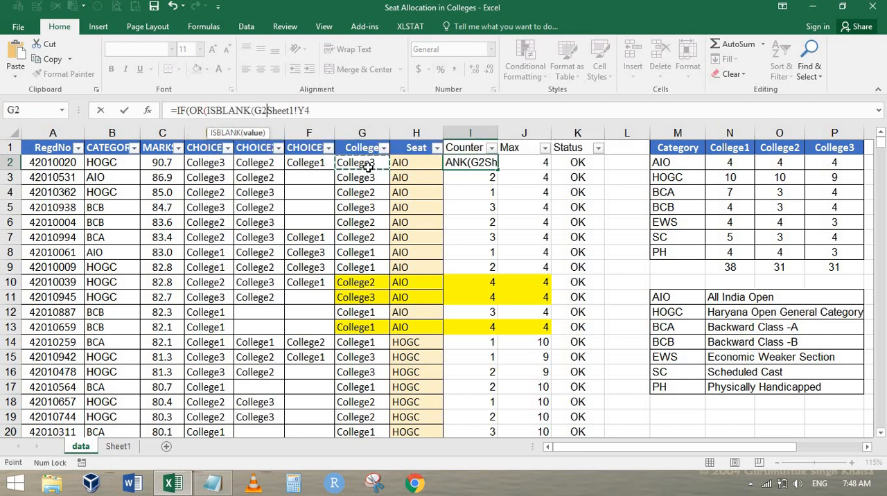
{"action": "type", "text": ")"}
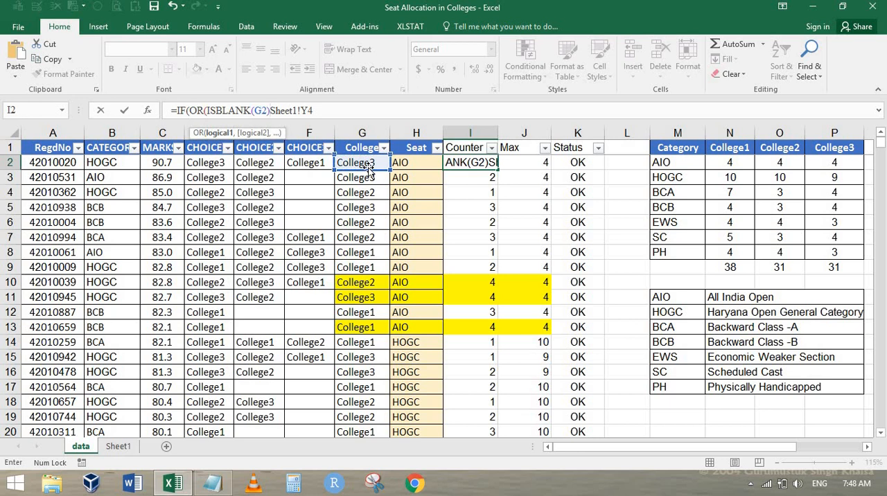
{"action": "type", "text": ","}
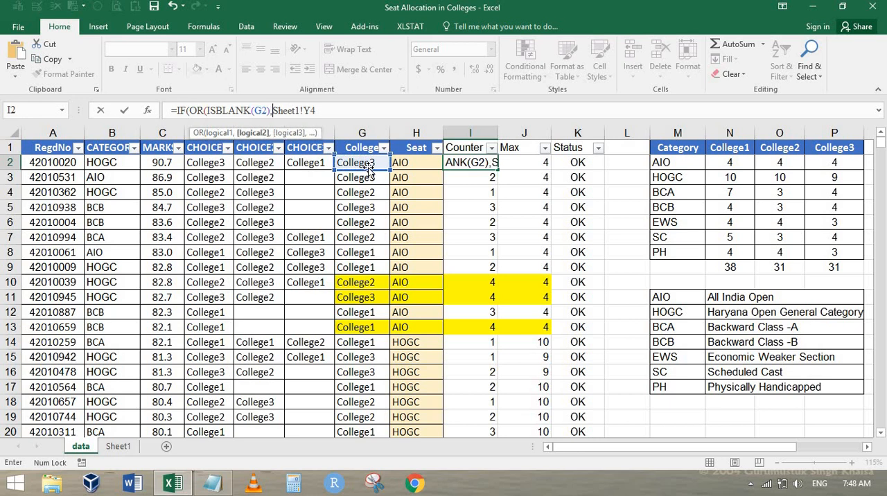
{"action": "type", "text": "ISBLANK("}
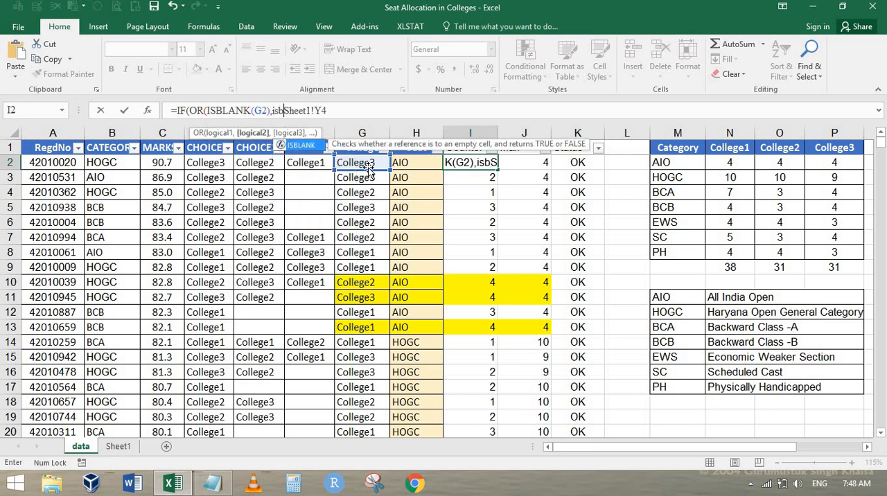
{"action": "left_click", "coordinate": [406, 163]}
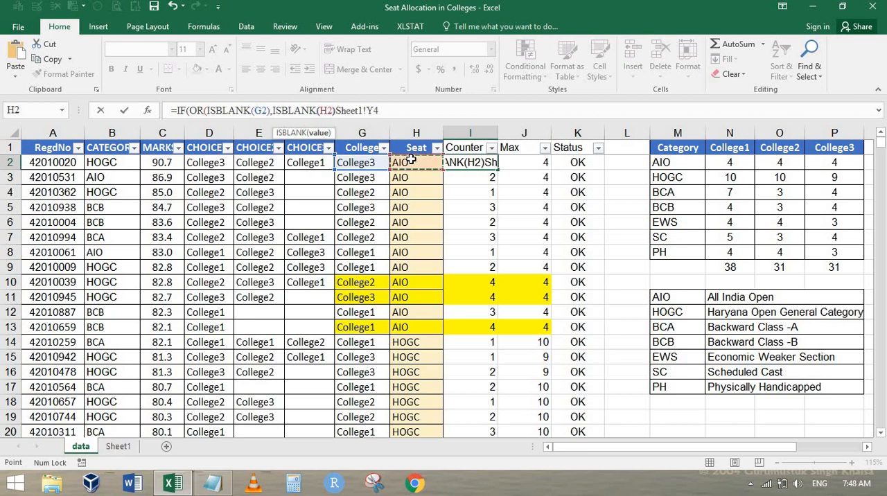
{"action": "type", "text": "))"}
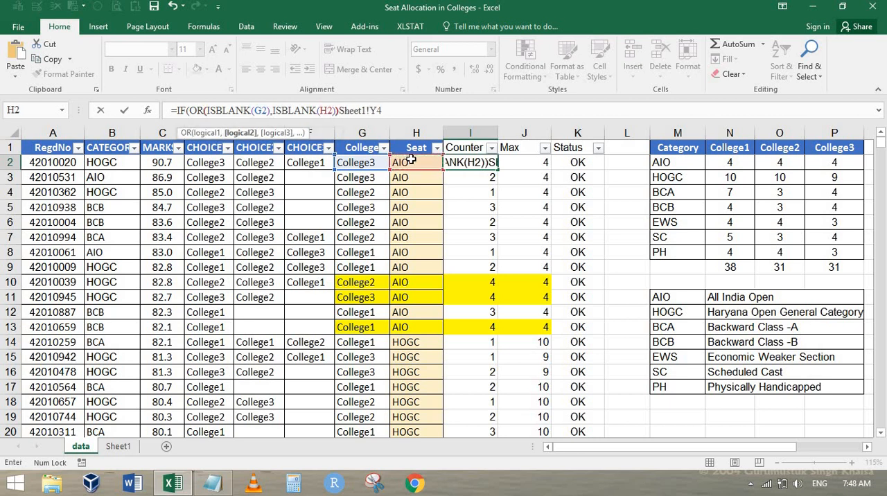
{"action": "type", "text": ","}
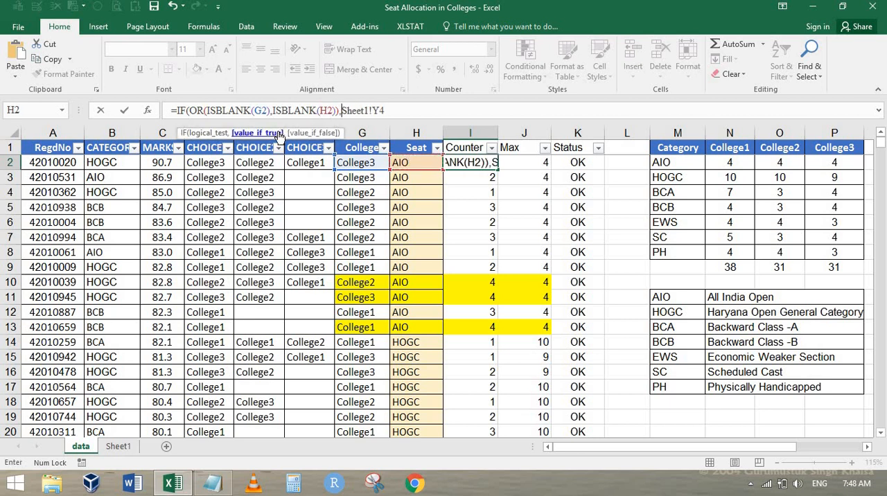
{"action": "type", "text": "\"\""}
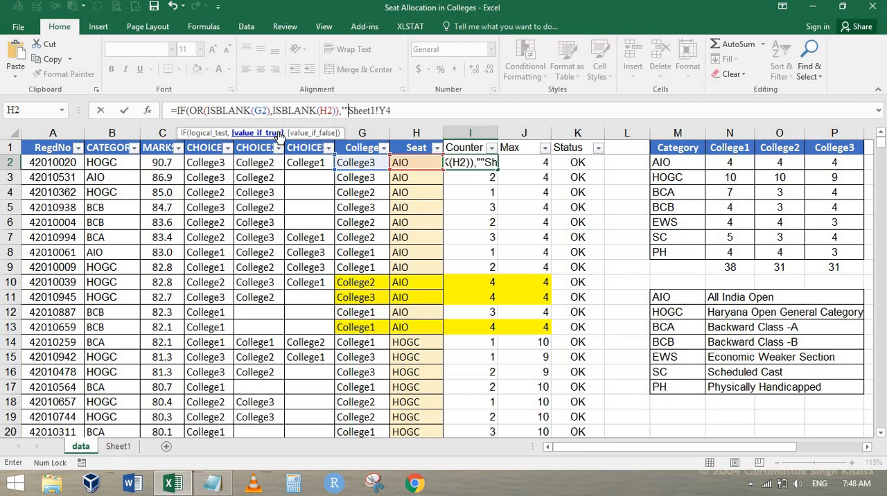
{"action": "type", "text": ","}
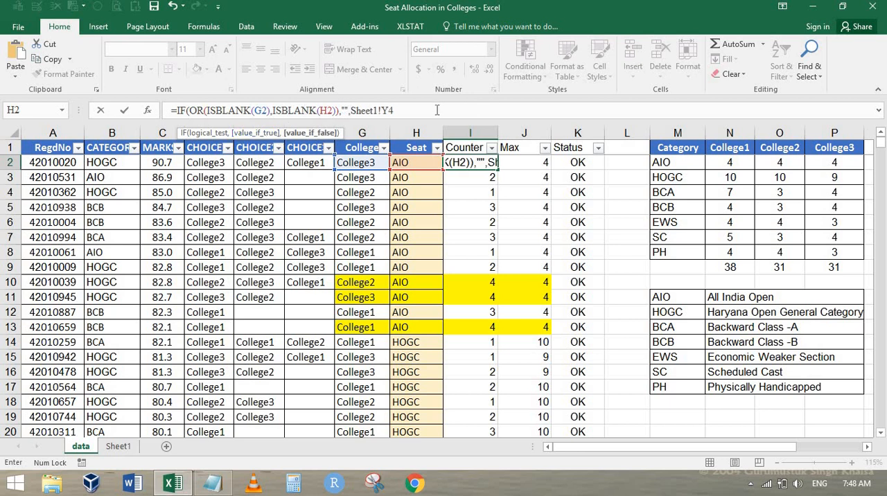
Step: Make the I2 formula return "" when true and Sheet1!Y4 otherwise, and fill it down the Counter column to row 251
{"action": "left_click", "coordinate": [437, 110]}
{"action": "key", "text": "ctrl+Return"}
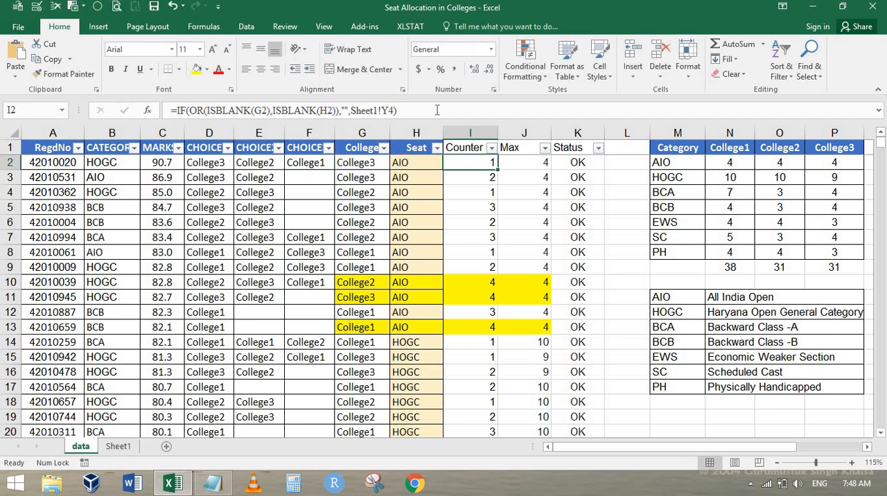
{"action": "key", "text": "ctrl+shift+Down"}
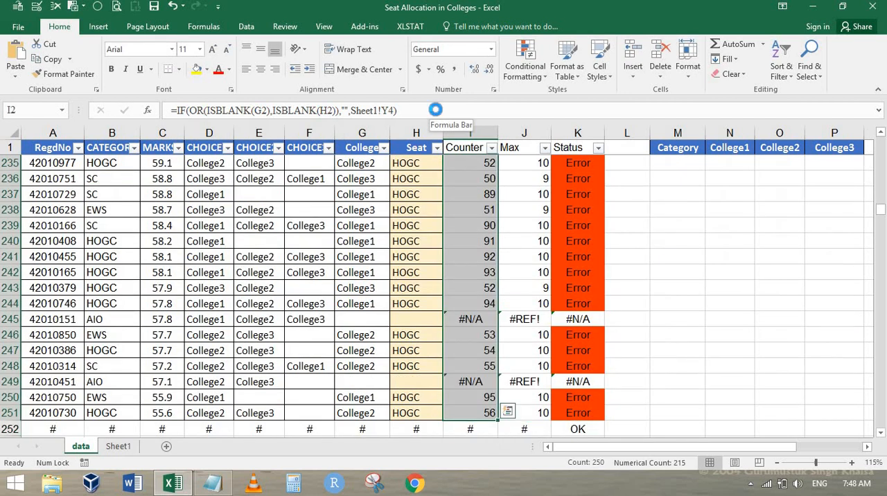
{"action": "key", "text": "ctrl+d"}
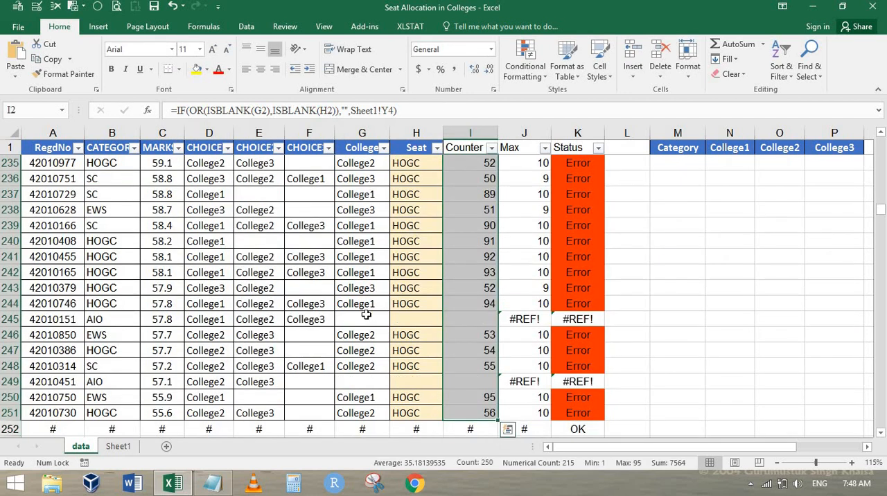
Step: Check the Counter cells of candidates whose College and Seat are blank, including rows 245 and 39
{"action": "left_click", "coordinate": [493, 319]}
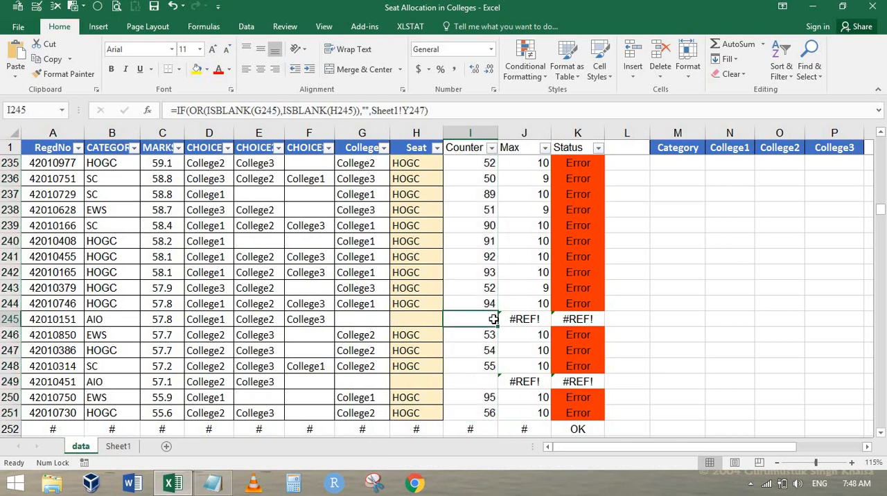
{"action": "key", "text": "ctrl+Up"}
{"action": "key", "text": "ctrl+Down"}
{"action": "key", "text": "Down"}
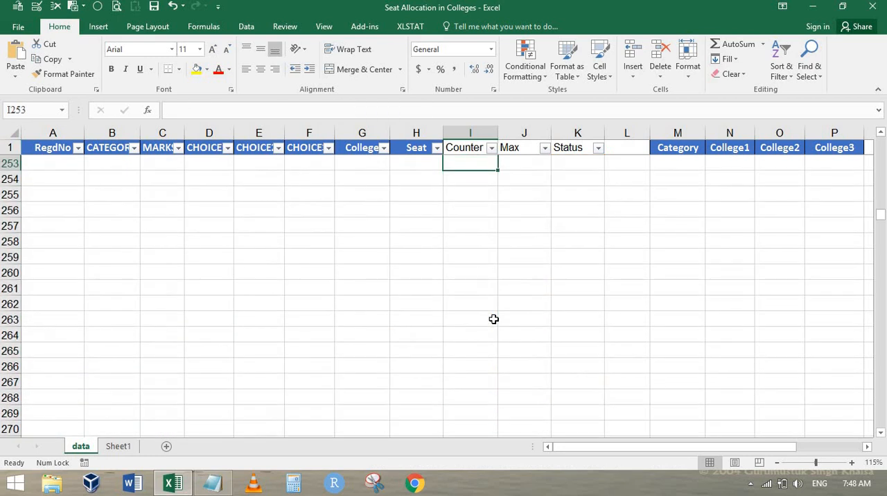
{"action": "key", "text": "ctrl+Home"}
{"action": "key", "text": "Page_Down"}
{"action": "key", "text": "Page_Down"}
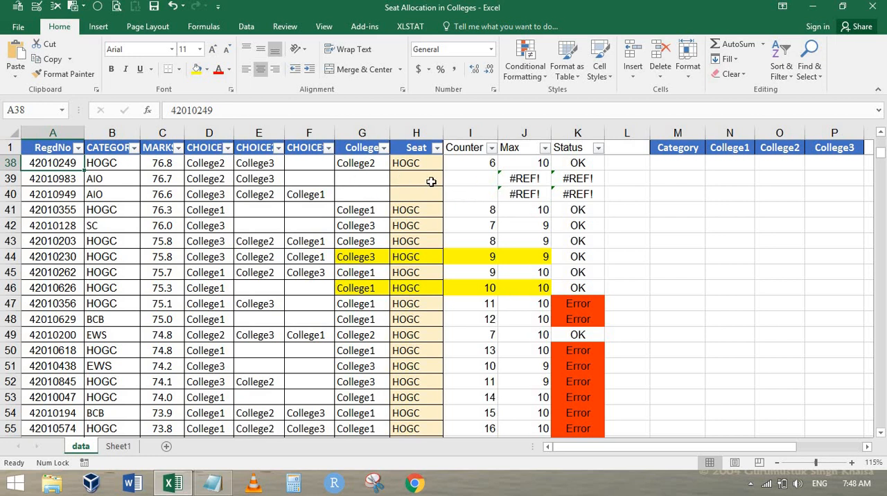
{"action": "left_click", "coordinate": [467, 179]}
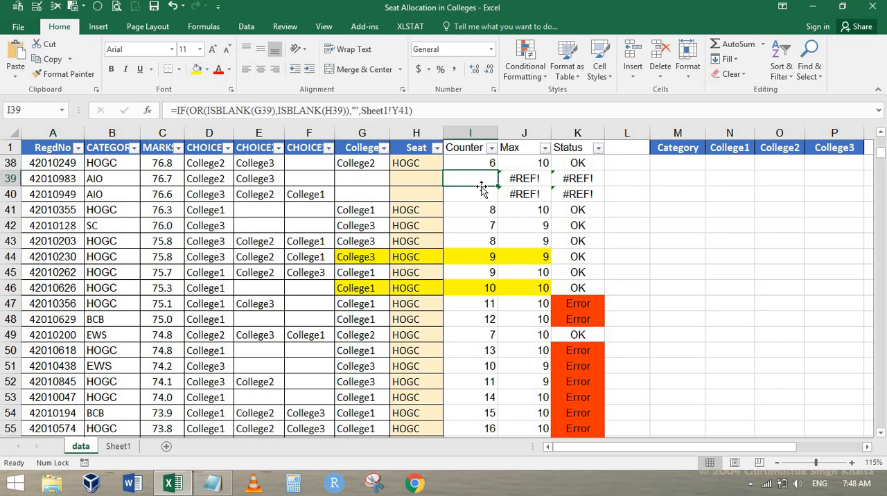
{"action": "key", "text": "Left"}
{"action": "key", "text": "Up"}
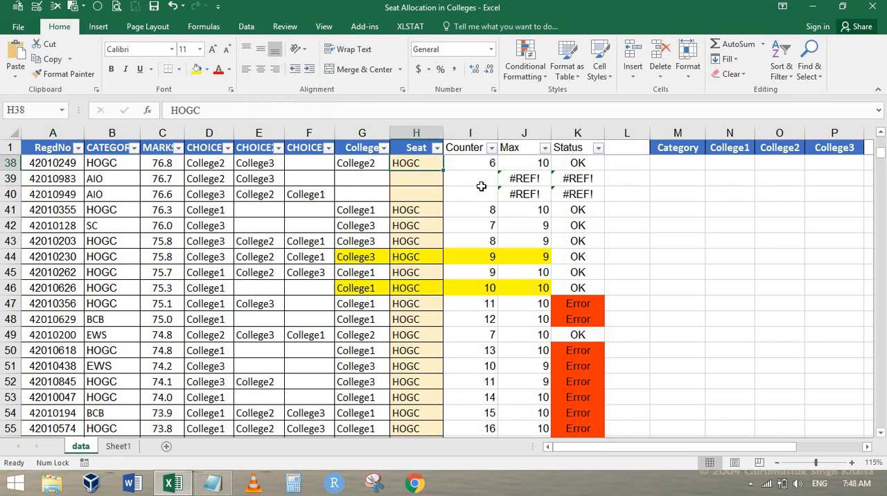
Step: Copy the formula beginning =IF(OR(ISBLANK(G2),ISBLANK(H2)),"", from Counter cell I2 without changing the cell
{"action": "key", "text": "ctrl+Home"}
{"action": "key", "text": "Right"}
{"action": "key", "text": "Right"}
{"action": "key", "text": "Right"}
{"action": "key", "text": "Right"}
{"action": "key", "text": "Right"}
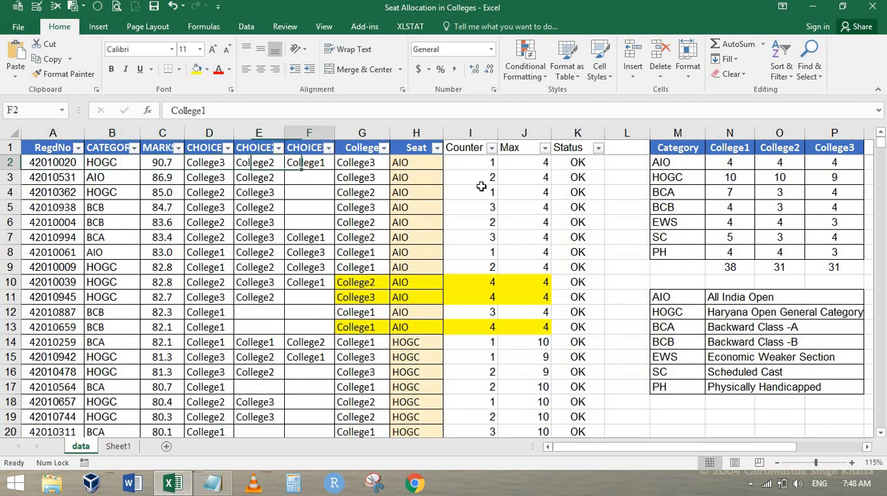
{"action": "key", "text": "Right"}
{"action": "key", "text": "Right"}
{"action": "key", "text": "Right"}
{"action": "key", "text": "F2"}
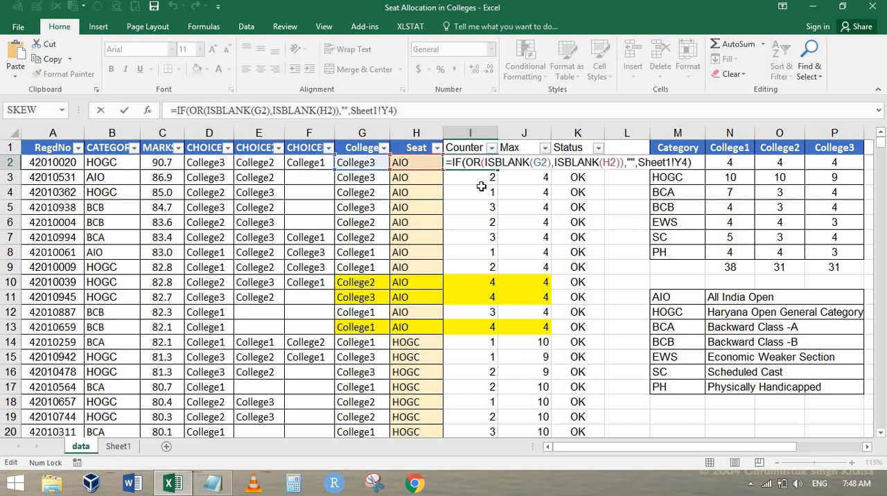
{"action": "key", "text": "ctrl+shift+Right"}
{"action": "key", "text": "ctrl+shift+Right"}
{"action": "key", "text": "ctrl+shift+Right"}
{"action": "key", "text": "ctrl+shift+Right"}
{"action": "key", "text": "ctrl+shift+Right"}
{"action": "key", "text": "ctrl+shift+Right"}
{"action": "key", "text": "ctrl+shift+Right"}
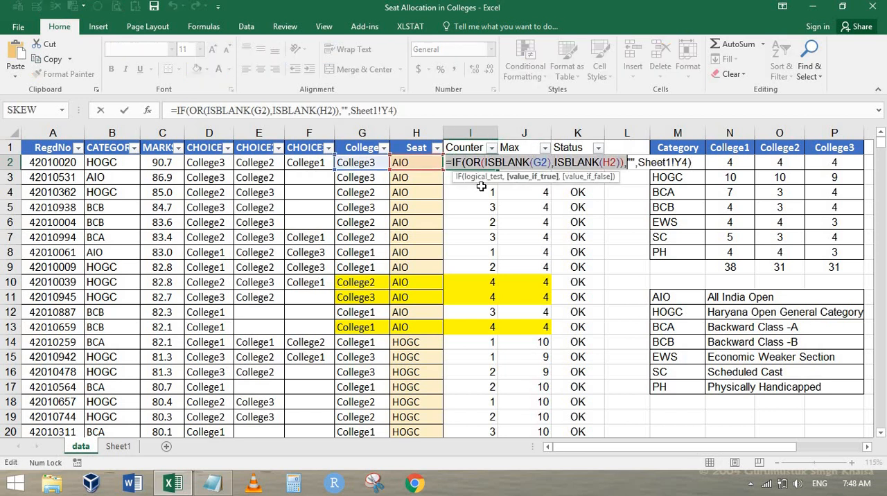
{"action": "key", "text": "ctrl+shift+Right"}
{"action": "key", "text": "ctrl+c"}
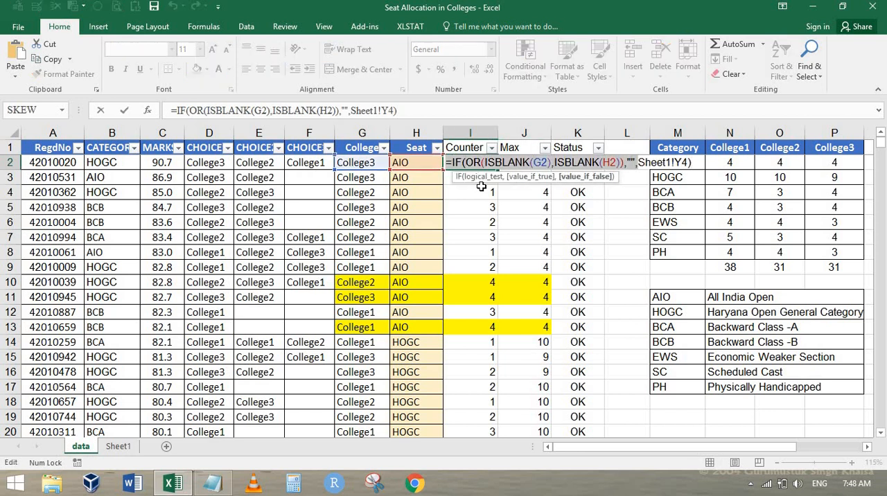
{"action": "key", "text": "Escape"}
Step: Wrap the Max formula in J2 as =IF(OR(ISBLANK(G2),ISBLANK(H2)),"",INDIRECT(G2) INDIRECT(H2))
{"action": "key", "text": "Right"}
{"action": "key", "text": "F2"}
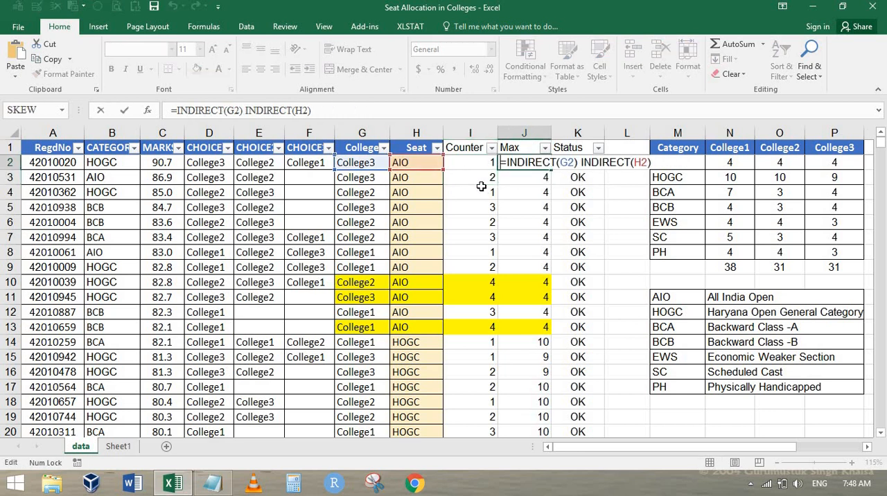
{"action": "key", "text": "ctrl+v"}
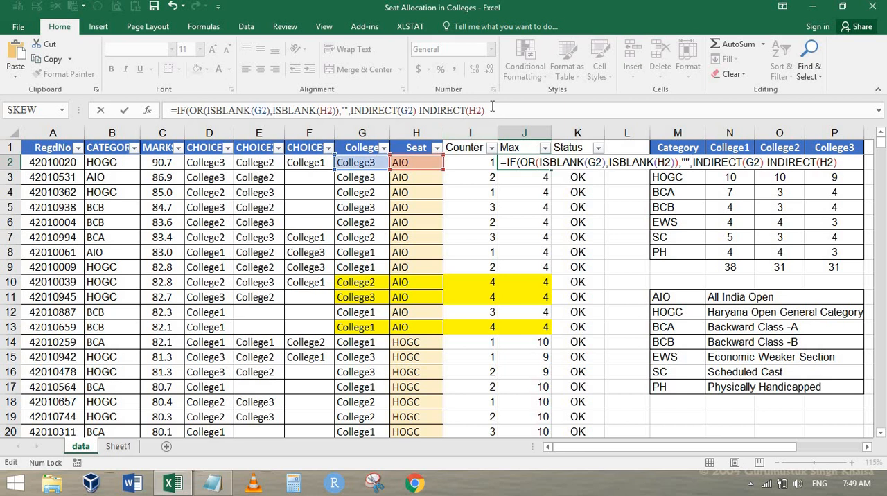
{"action": "left_click", "coordinate": [492, 108]}
{"action": "key", "text": "ctrl+Return"}
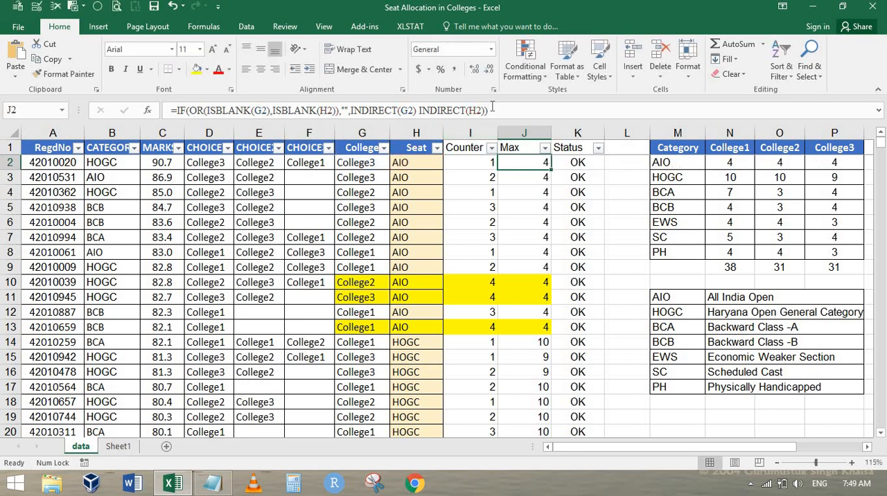
{"action": "key", "text": "Left"}
{"action": "key", "text": "Left"}
{"action": "key", "text": "Right"}
{"action": "key", "text": "Right"}
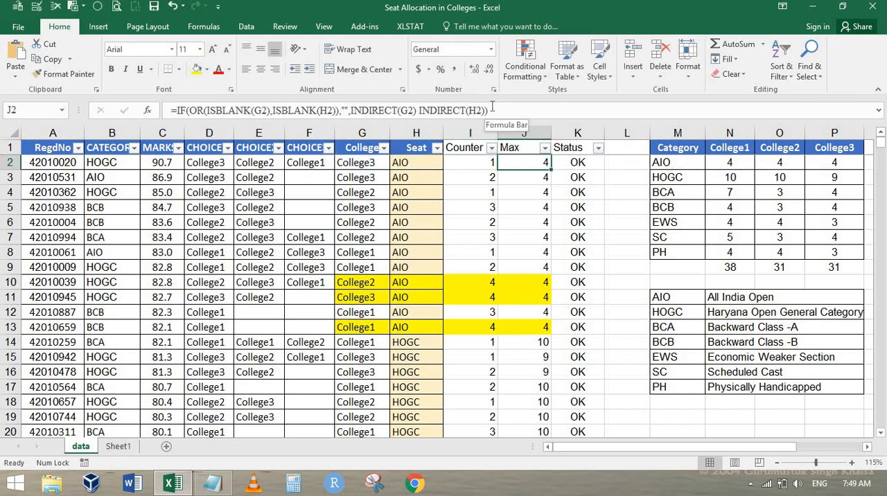
Step: Wrap the Status formula in K2 as =IF(OR(ISBLANK(G2),ISBLANK(H2)),"",IF(I2<=J2,"OK","Error"))
{"action": "key", "text": "Right"}
{"action": "key", "text": "F2"}
{"action": "key", "text": "ctrl+v"}
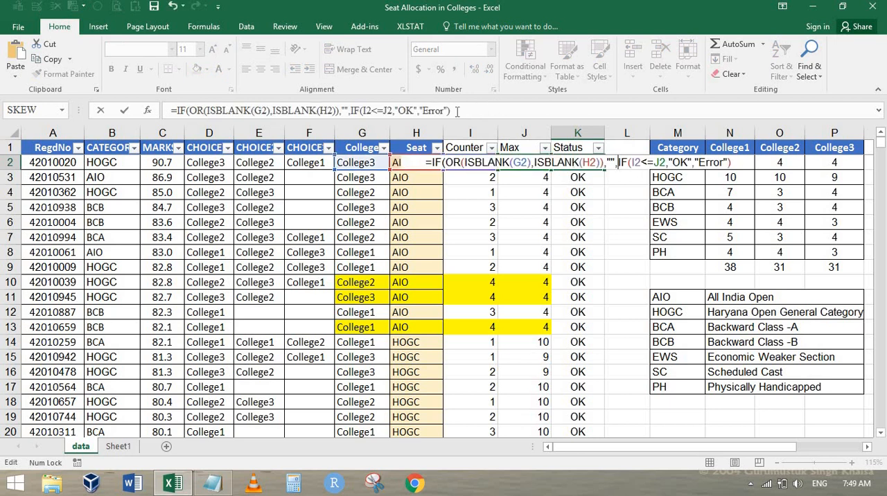
{"action": "key", "text": "End"}
{"action": "type", "text": ")"}
{"action": "key", "text": "ctrl+Return"}
Step: Fill the Max and Status formulas from J2:K2 down to row 251 and review the unallocated AIO rows
{"action": "key", "text": "shift+Left"}
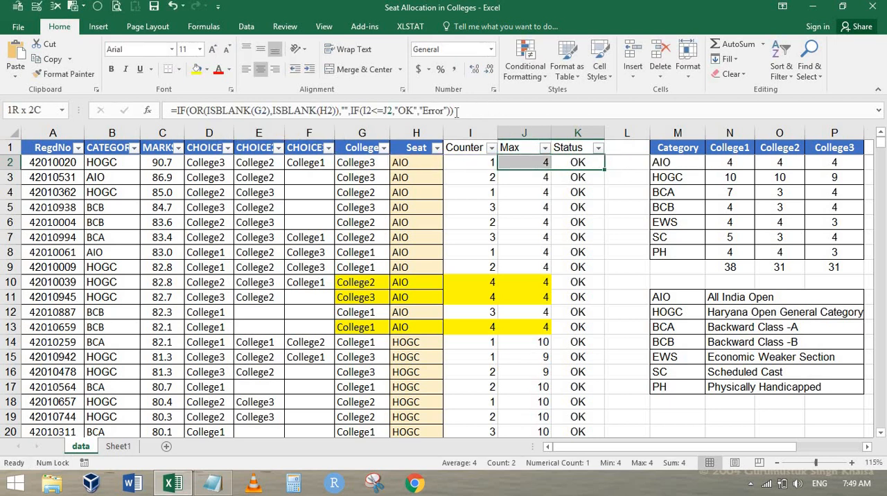
{"action": "key", "text": "ctrl+shift+Down"}
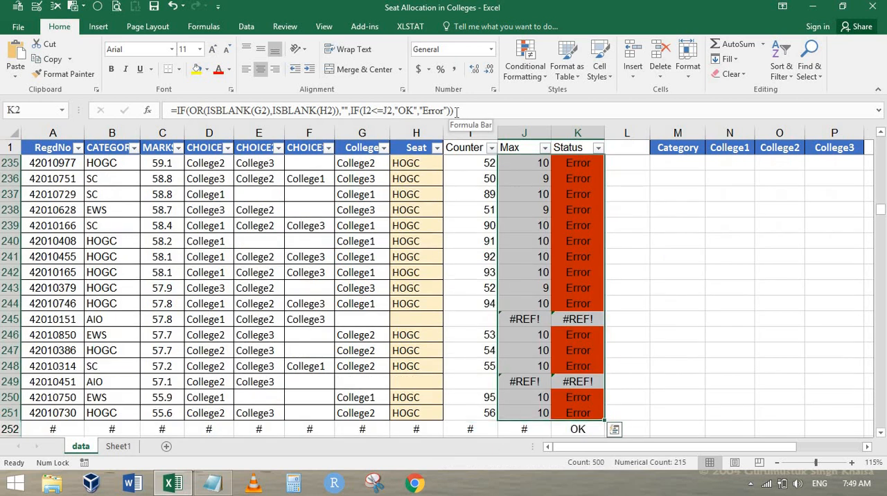
{"action": "key", "text": "ctrl+d"}
{"action": "key", "text": "ctrl+Up"}
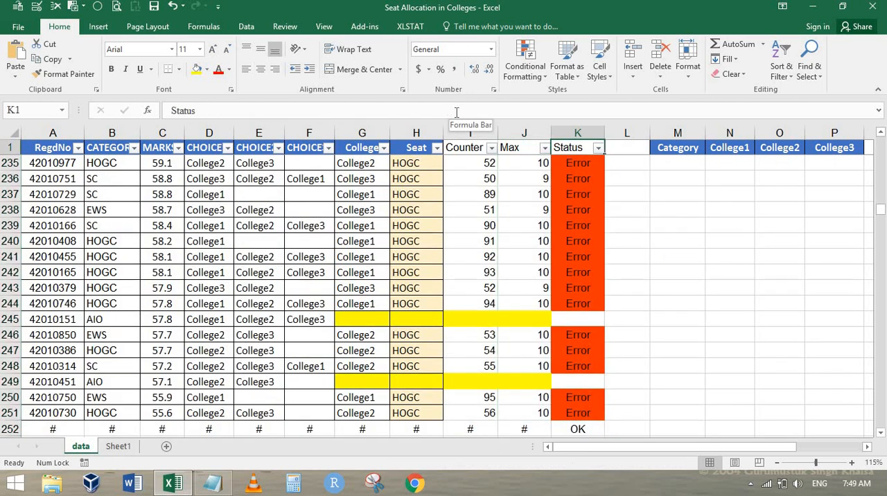
{"action": "key", "text": "Down"}
{"action": "scroll", "coordinate": [462, 187], "scroll_direction": "down", "scroll_amount": 7}
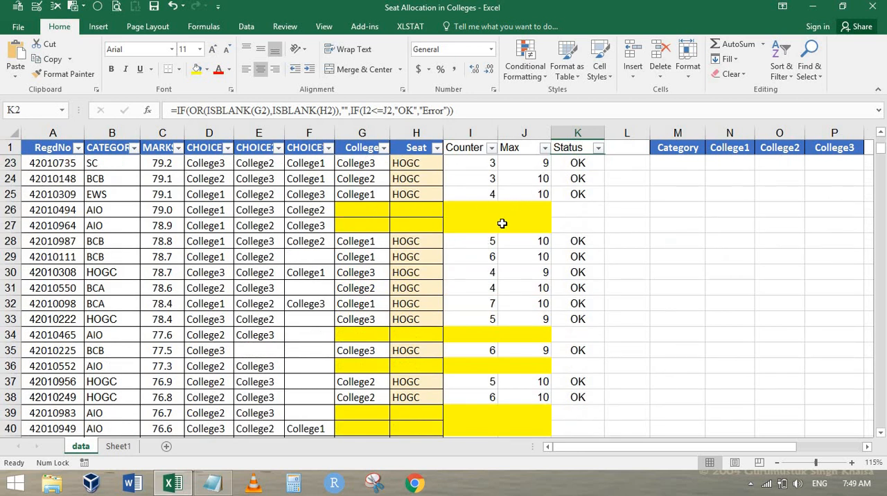
Step: Examine the AIO and HOGC allocations, blank rows and Status values from row 2 onward, and select Seat cell H47
{"action": "scroll", "coordinate": [501, 223], "scroll_direction": "up", "scroll_amount": 7}
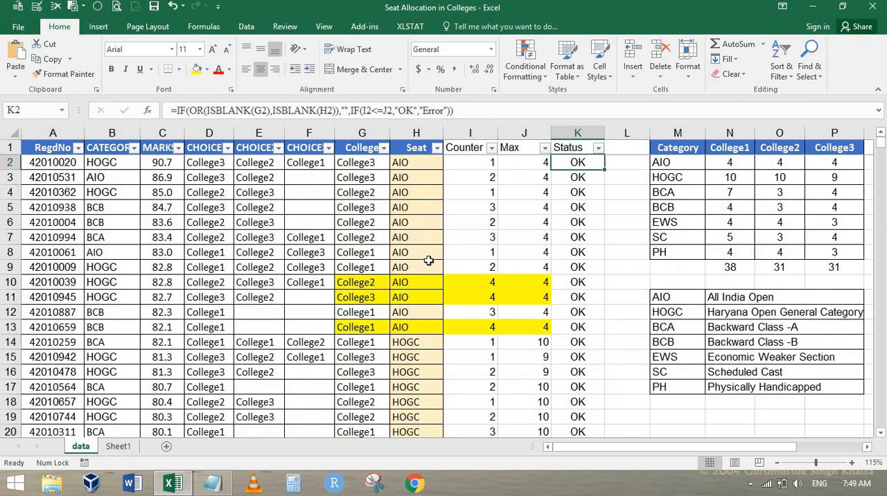
{"action": "scroll", "coordinate": [429, 259], "scroll_direction": "down", "scroll_amount": 2}
{"action": "scroll", "coordinate": [429, 260], "scroll_direction": "down", "scroll_amount": 8}
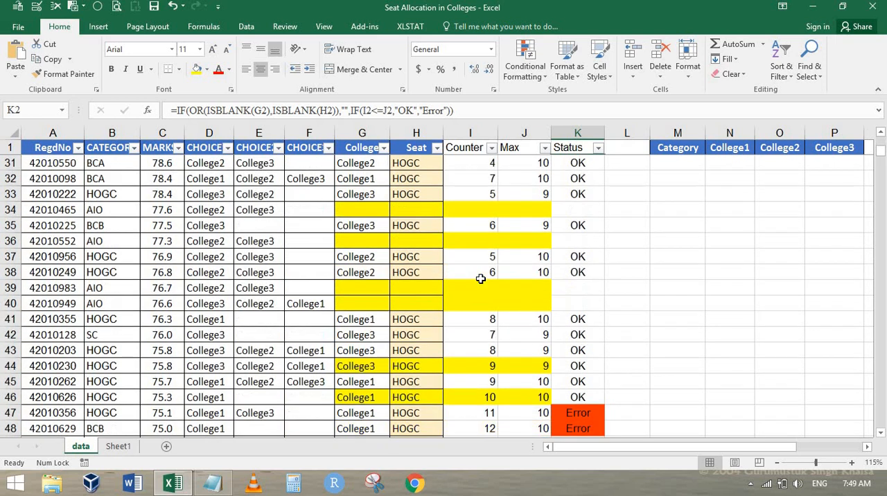
{"action": "left_click", "coordinate": [371, 276]}
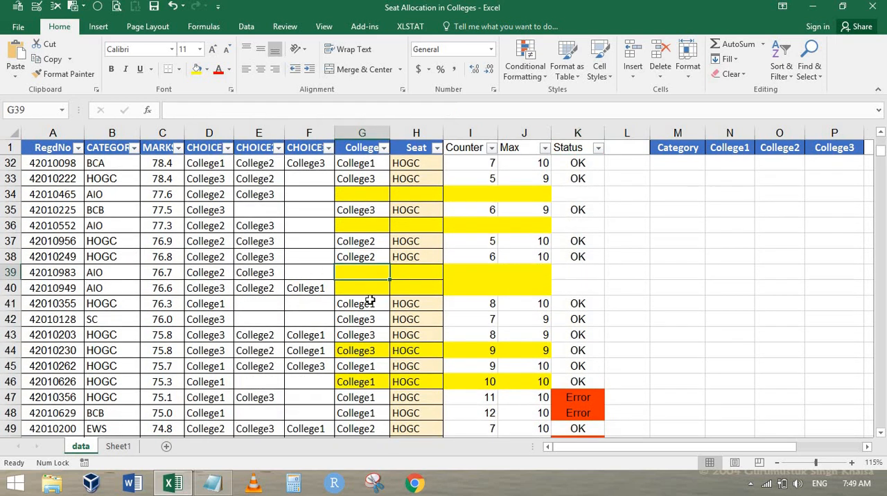
{"action": "scroll", "coordinate": [374, 294], "scroll_direction": "up", "scroll_amount": 10}
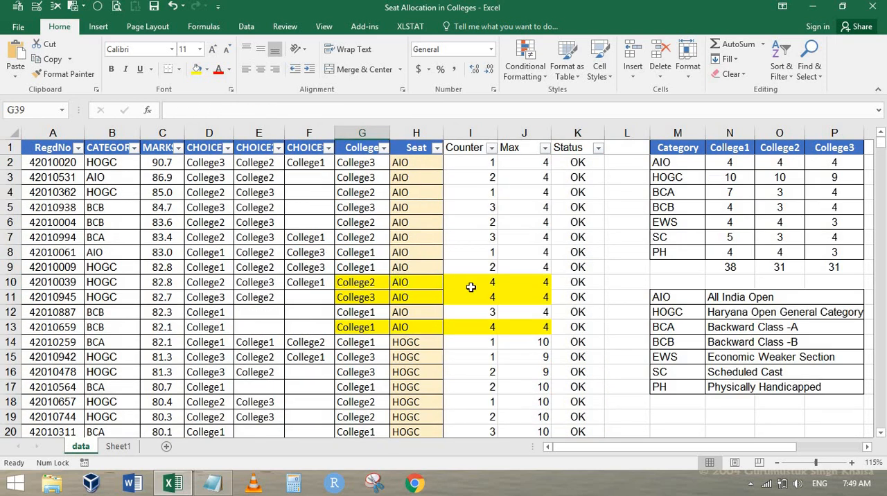
{"action": "scroll", "coordinate": [471, 289], "scroll_direction": "down", "scroll_amount": 4}
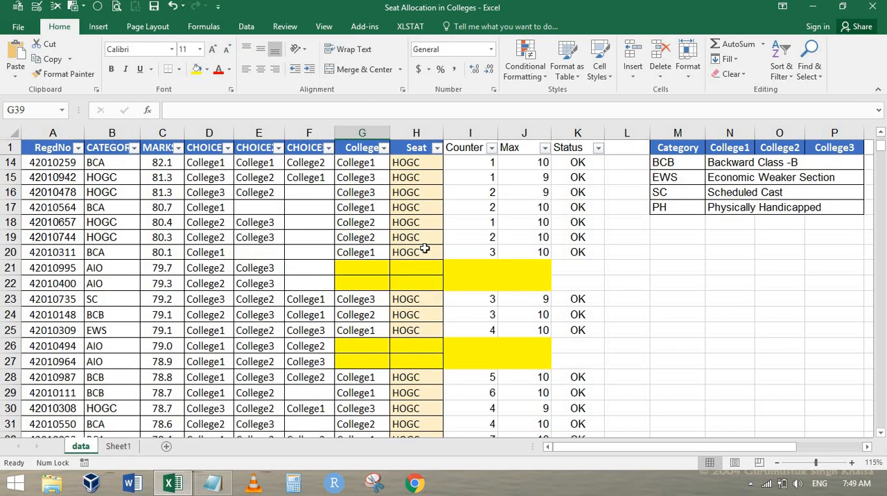
{"action": "scroll", "coordinate": [424, 249], "scroll_direction": "down", "scroll_amount": 5}
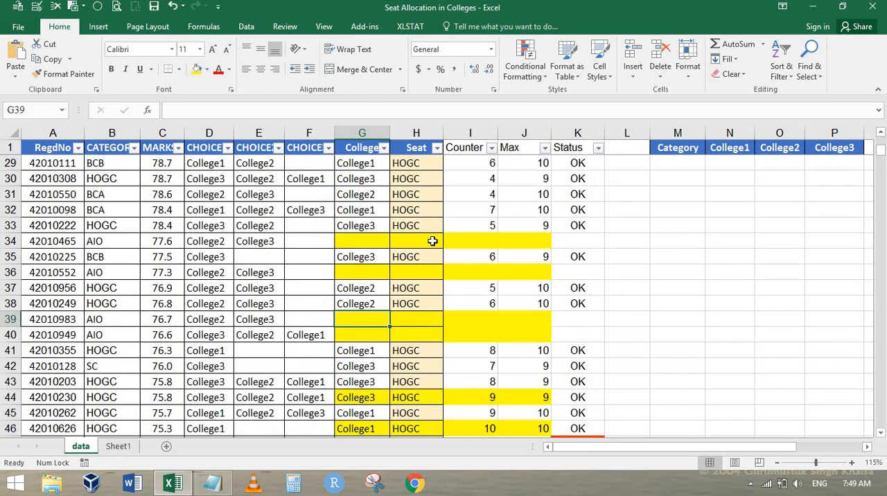
{"action": "scroll", "coordinate": [432, 240], "scroll_direction": "down", "scroll_amount": 4}
{"action": "left_click", "coordinate": [401, 257]}
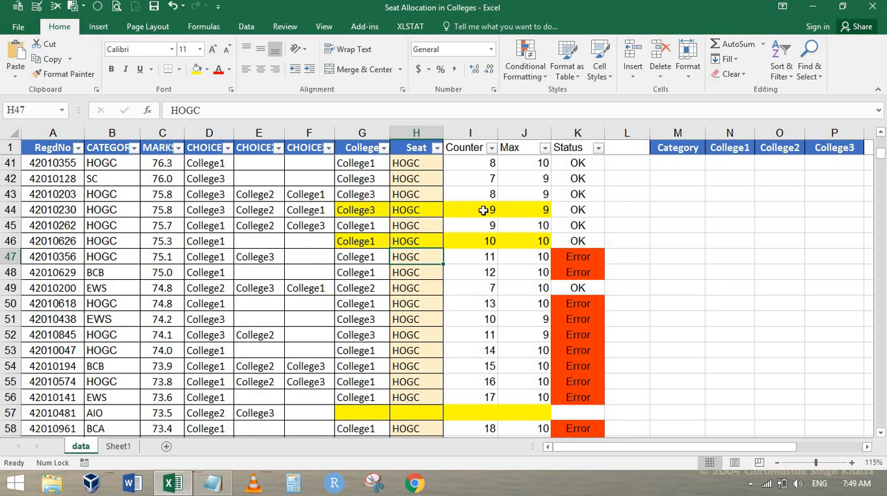
Step: Try the second choice for row 47 by entering College3 in G47, and compare its Counter with Max
{"action": "left_click", "coordinate": [198, 258]}
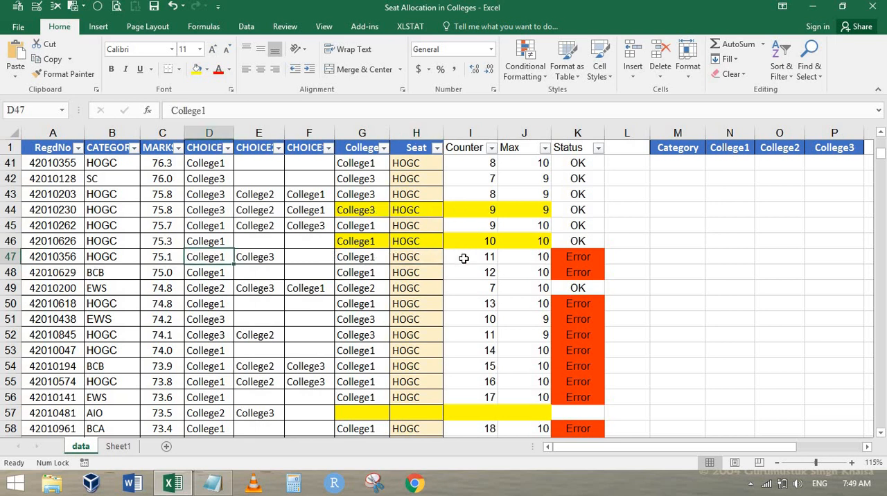
{"action": "left_click", "coordinate": [248, 257]}
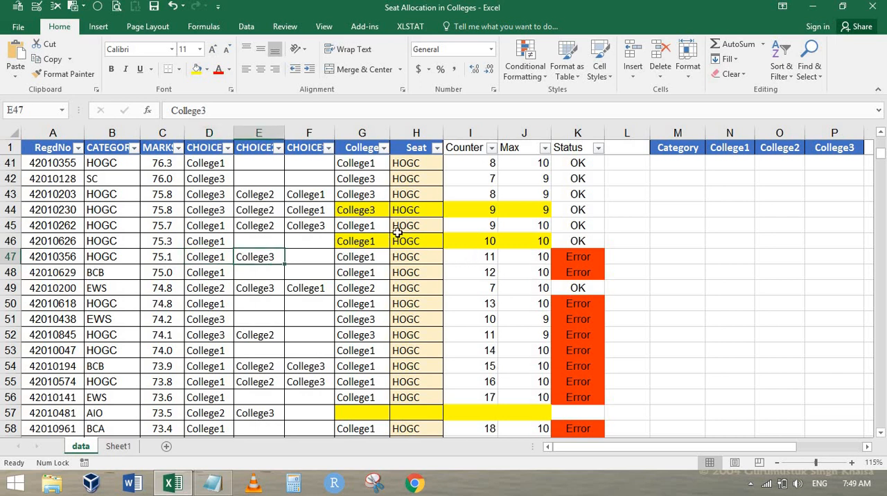
{"action": "left_click", "coordinate": [373, 258]}
{"action": "type", "text": "Co"}
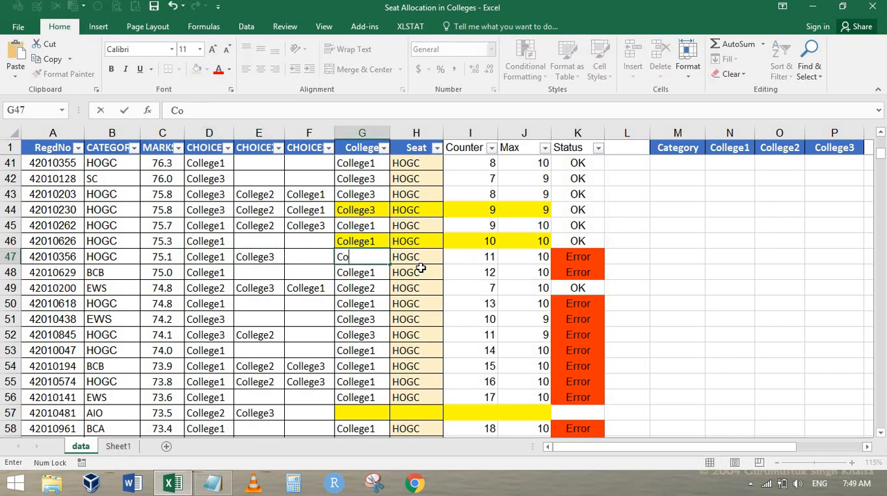
{"action": "type", "text": "llege3"}
{"action": "key", "text": "ctrl+Return"}
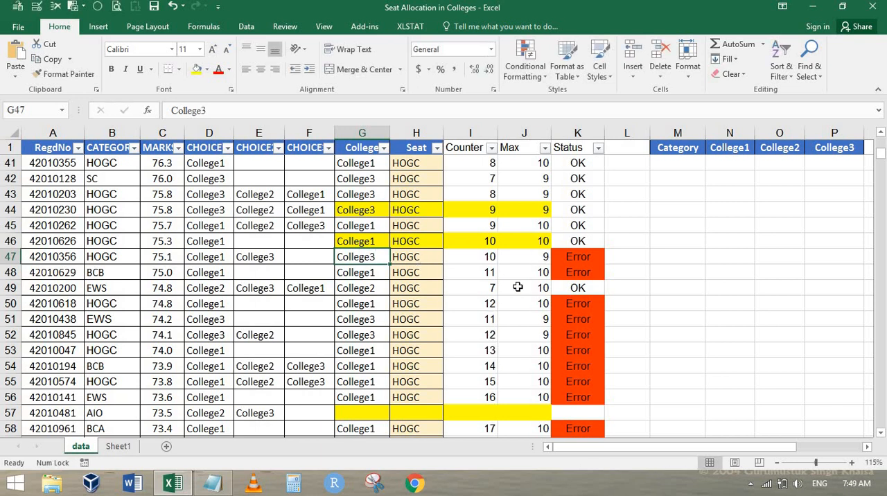
{"action": "left_click", "coordinate": [487, 258]}
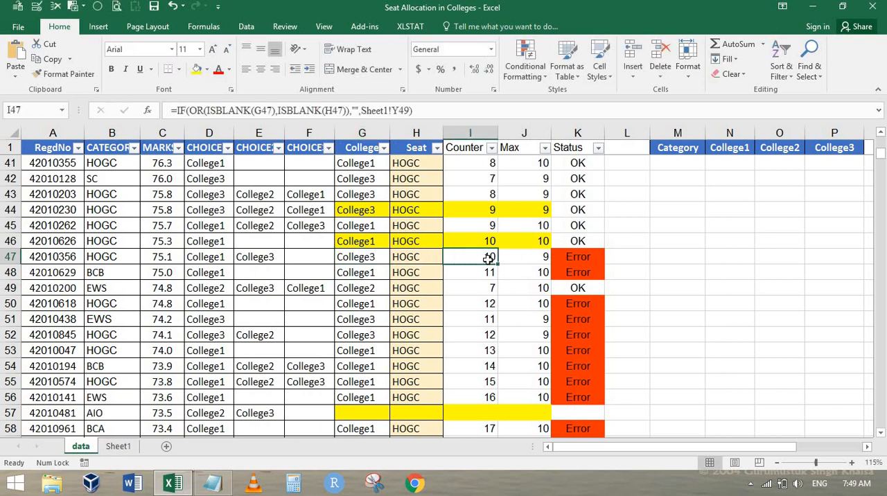
{"action": "left_click", "coordinate": [534, 256]}
Step: Clear the College and Seat allocation in G47:H47
{"action": "left_click", "coordinate": [359, 257]}
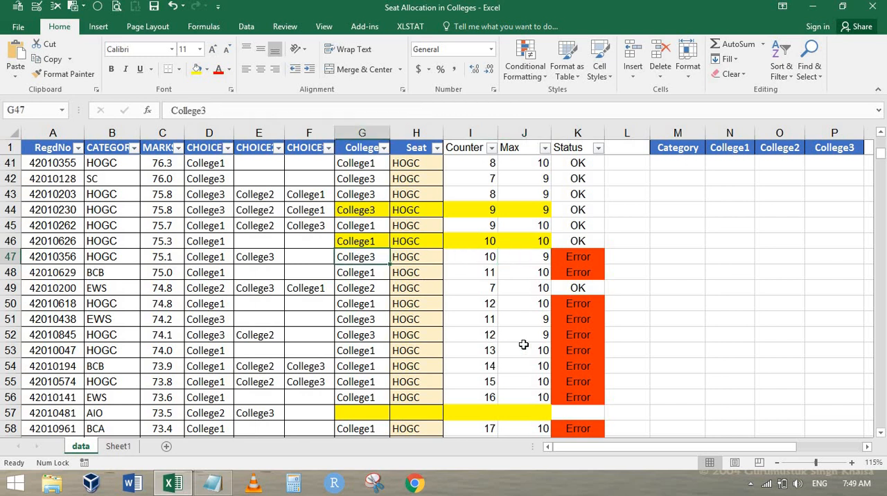
{"action": "key", "text": "Delete"}
{"action": "key", "text": "Right"}
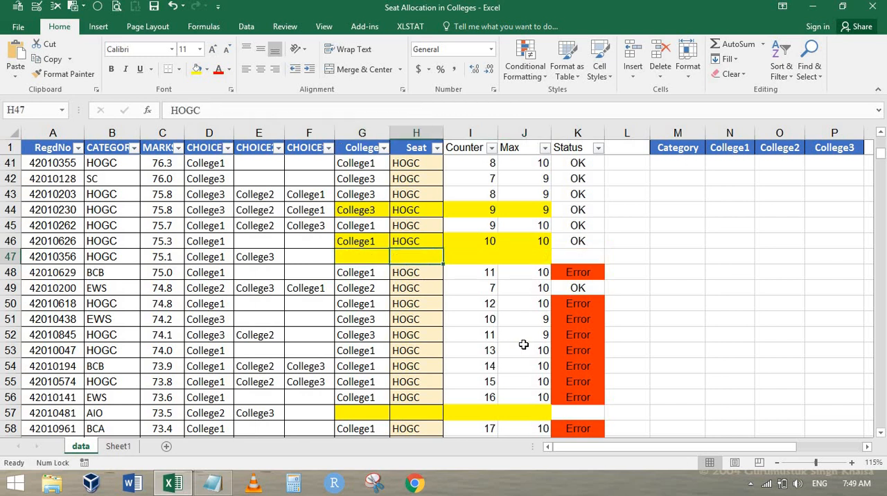
{"action": "key", "text": "Delete"}
Step: Check the row 48 candidate's category and choices against the seat quotas, and set Seat H48 to BCB
{"action": "key", "text": "Down"}
{"action": "key", "text": "Down"}
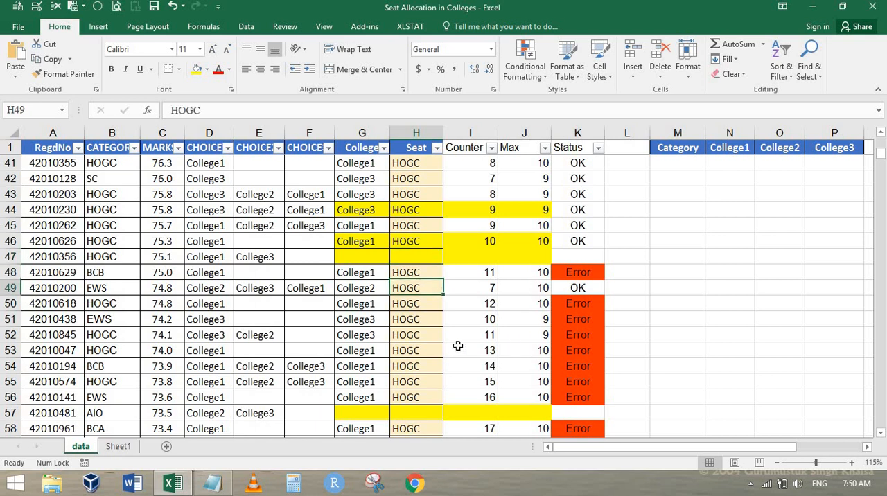
{"action": "key", "text": "Up"}
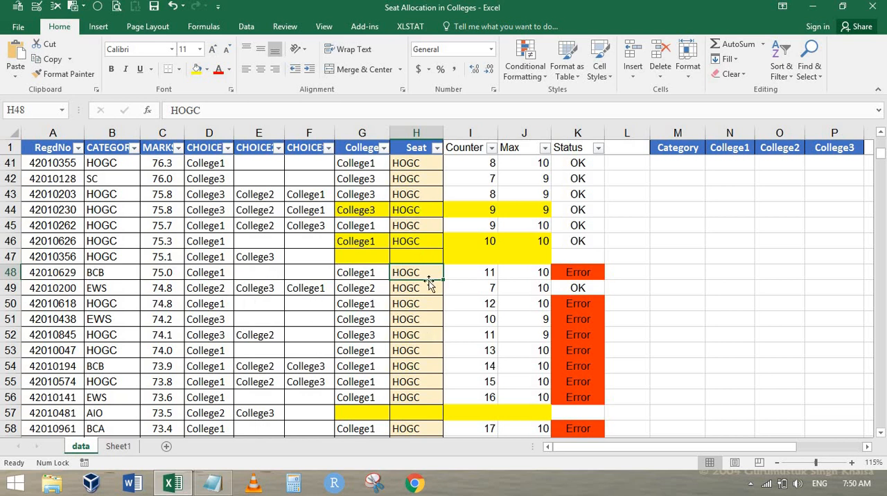
{"action": "scroll", "coordinate": [537, 286], "scroll_direction": "up", "scroll_amount": 1}
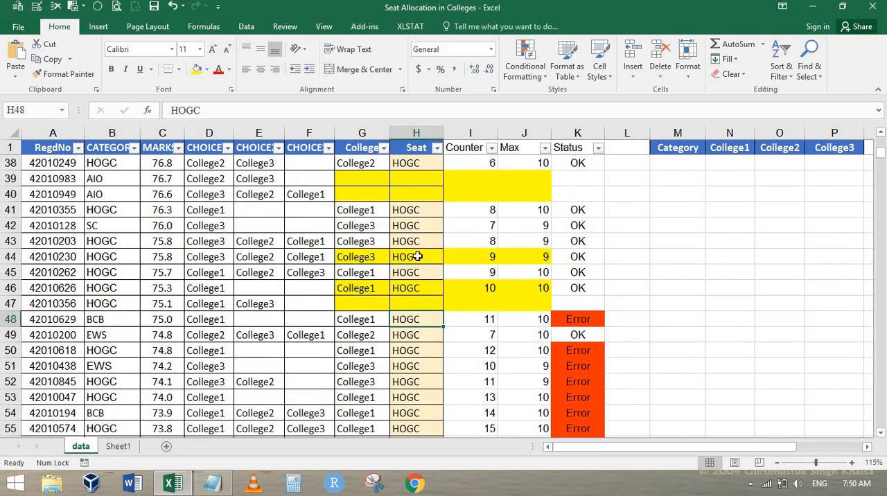
{"action": "scroll", "coordinate": [379, 264], "scroll_direction": "up", "scroll_amount": 9}
{"action": "scroll", "coordinate": [379, 266], "scroll_direction": "up", "scroll_amount": 4}
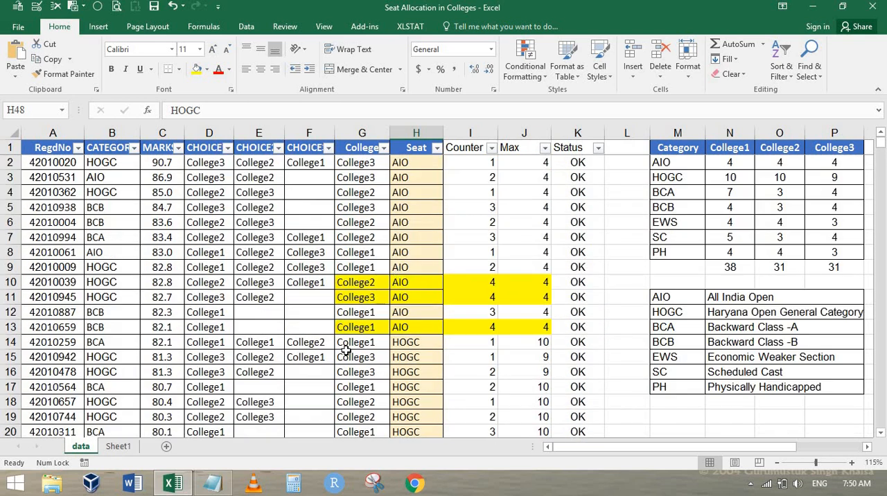
{"action": "scroll", "coordinate": [481, 293], "scroll_direction": "down", "scroll_amount": 7}
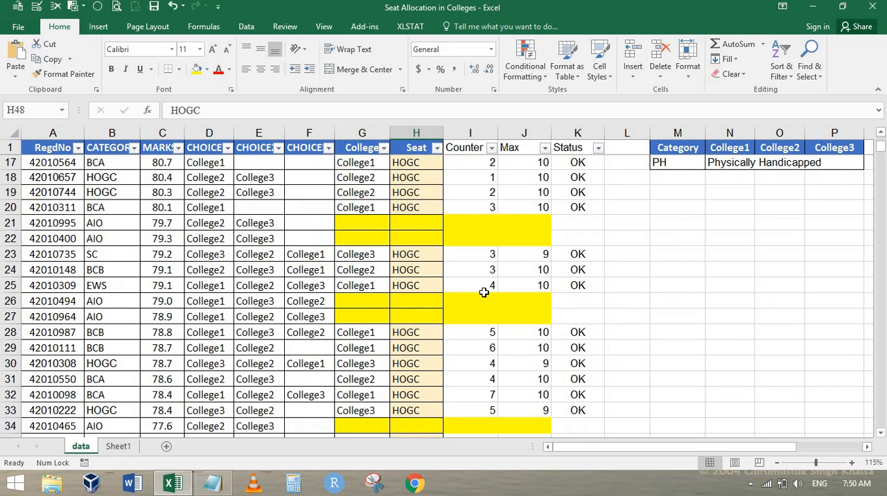
{"action": "scroll", "coordinate": [478, 293], "scroll_direction": "down", "scroll_amount": 5}
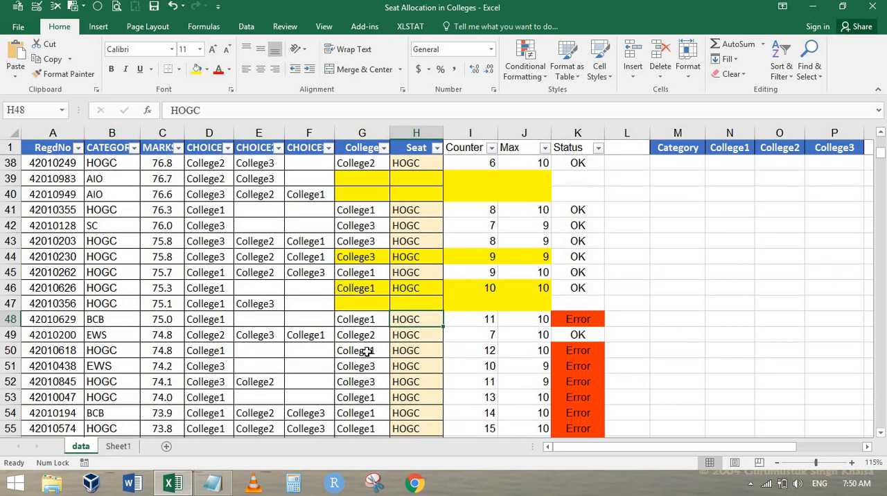
{"action": "left_click", "coordinate": [209, 319]}
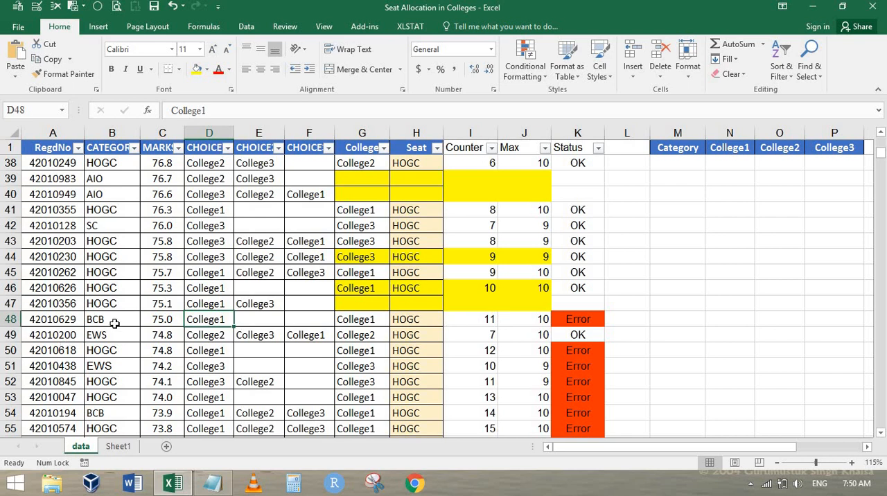
{"action": "left_click", "coordinate": [423, 319]}
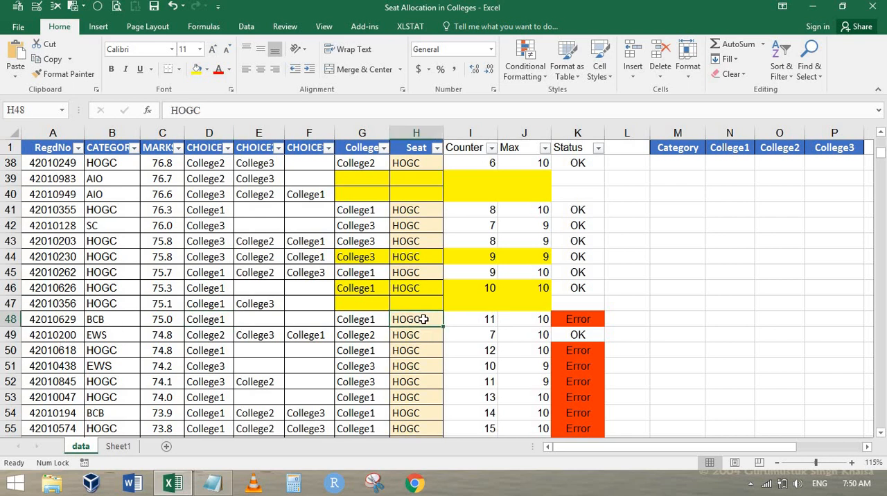
{"action": "type", "text": "BCB"}
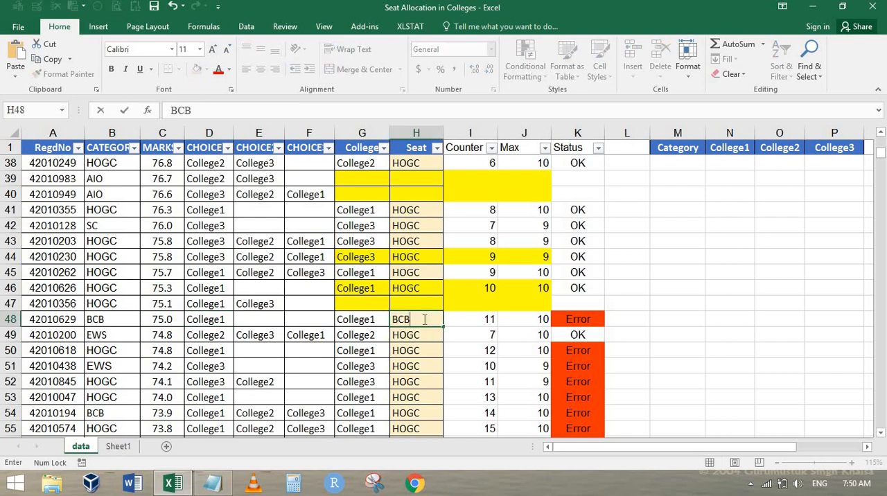
{"action": "key", "text": "Tab"}
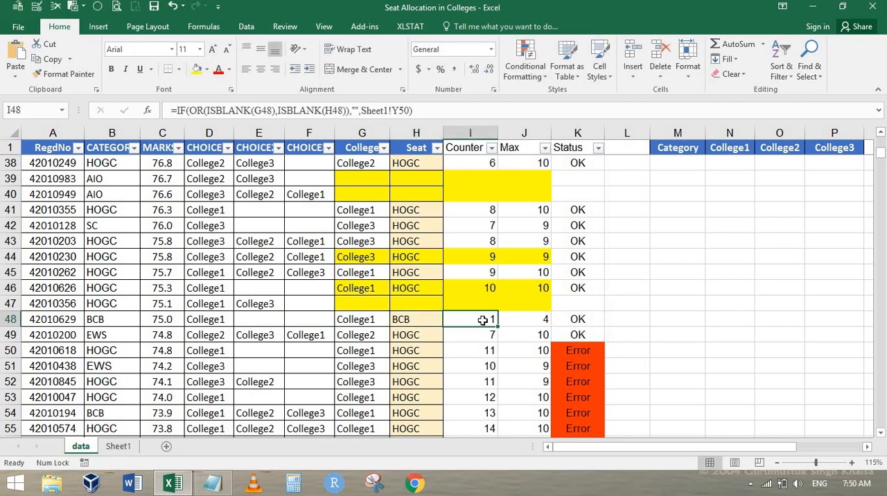
Step: Check the row 50 candidate's category and choices, and clear the College and Seat allocation in G50:H50
{"action": "scroll", "coordinate": [449, 317], "scroll_direction": "down", "scroll_amount": 1}
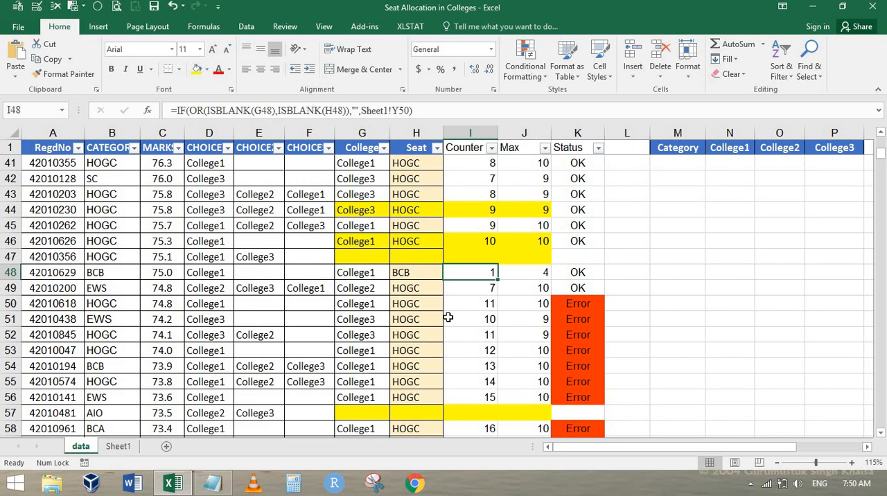
{"action": "key", "text": "Down"}
{"action": "key", "text": "Down"}
{"action": "key", "text": "Left"}
{"action": "key", "text": "Left"}
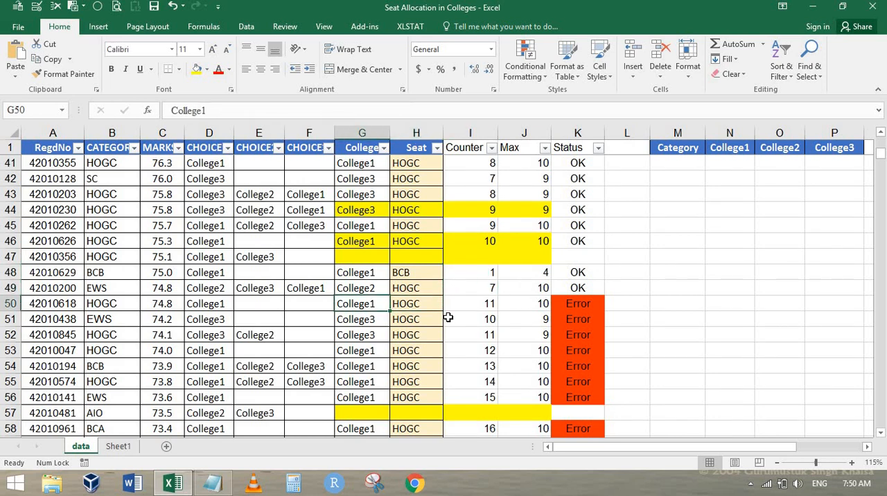
{"action": "key", "text": "Right"}
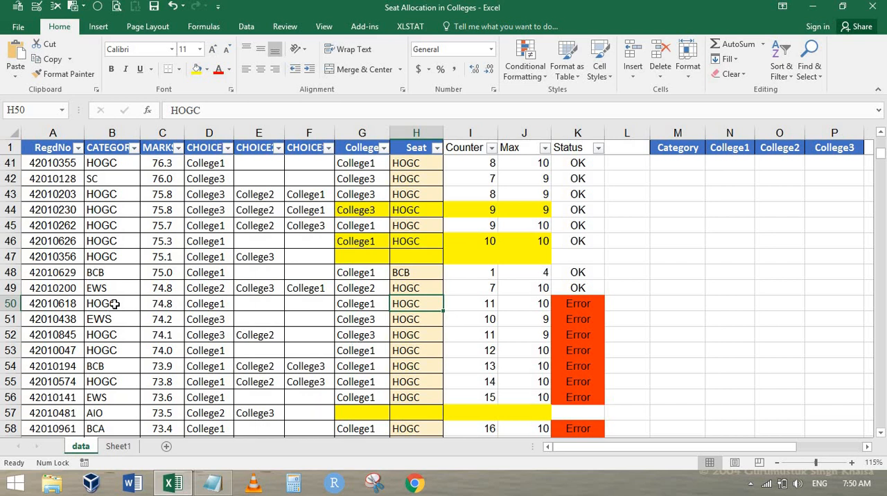
{"action": "left_click", "coordinate": [219, 305]}
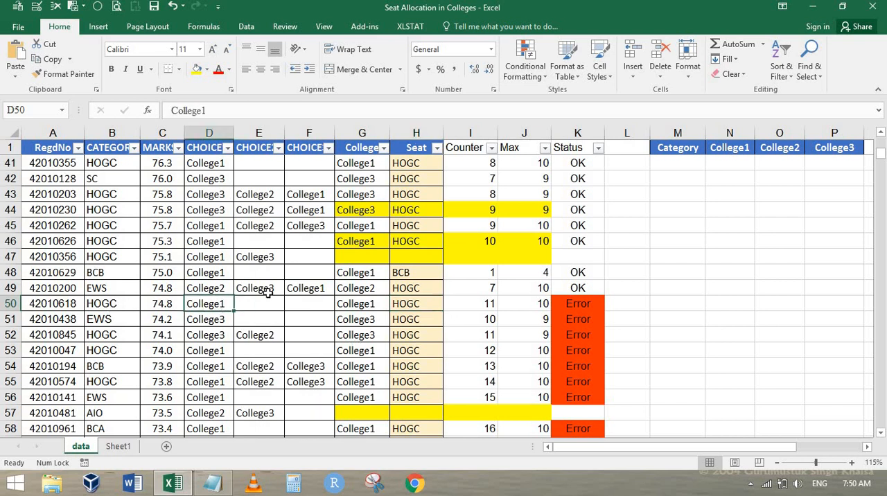
{"action": "left_click", "coordinate": [263, 302]}
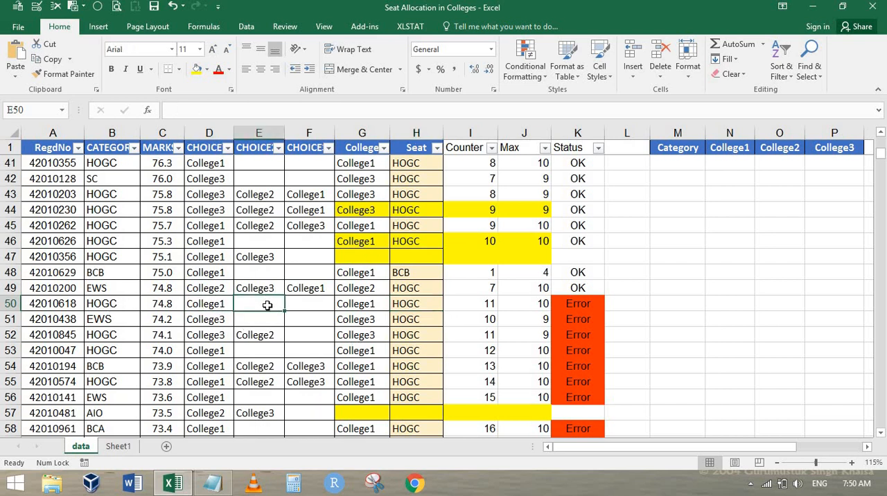
{"action": "scroll", "coordinate": [367, 273], "scroll_direction": "up", "scroll_amount": 1}
{"action": "scroll", "coordinate": [367, 273], "scroll_direction": "up", "scroll_amount": 2}
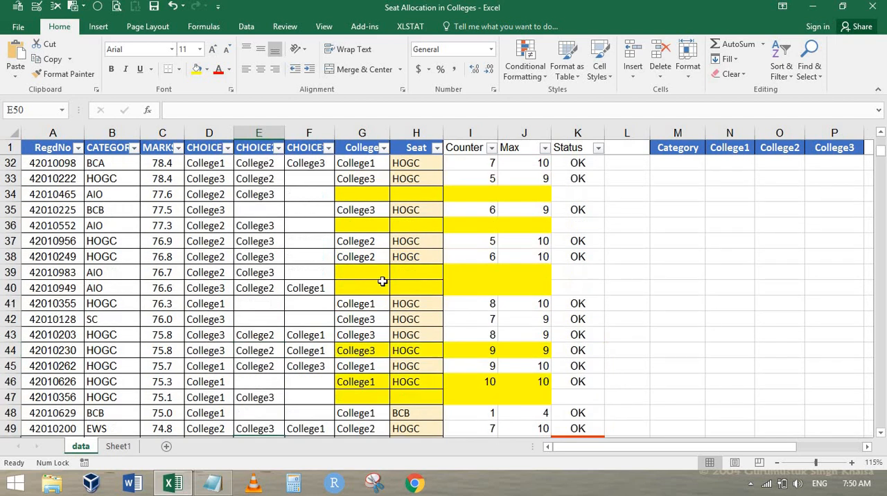
{"action": "scroll", "coordinate": [374, 277], "scroll_direction": "down", "scroll_amount": 4}
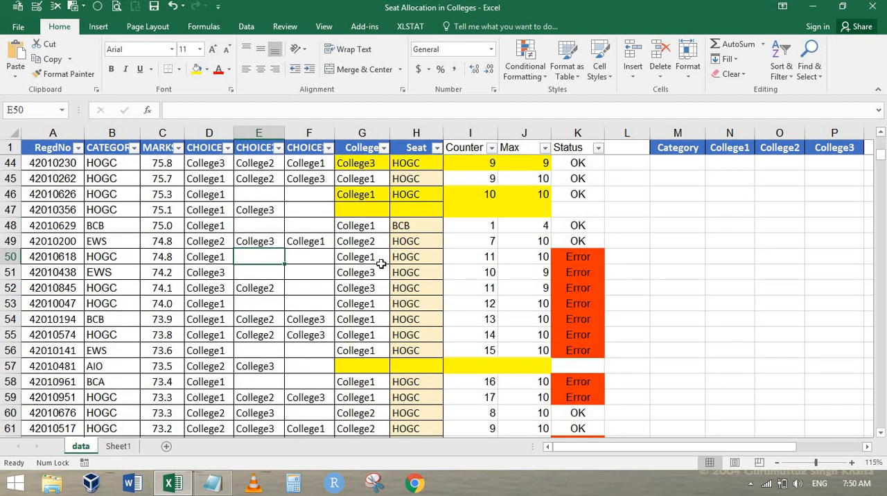
{"action": "key", "text": "Right"}
{"action": "key", "text": "Right"}
{"action": "key", "text": "shift+Right"}
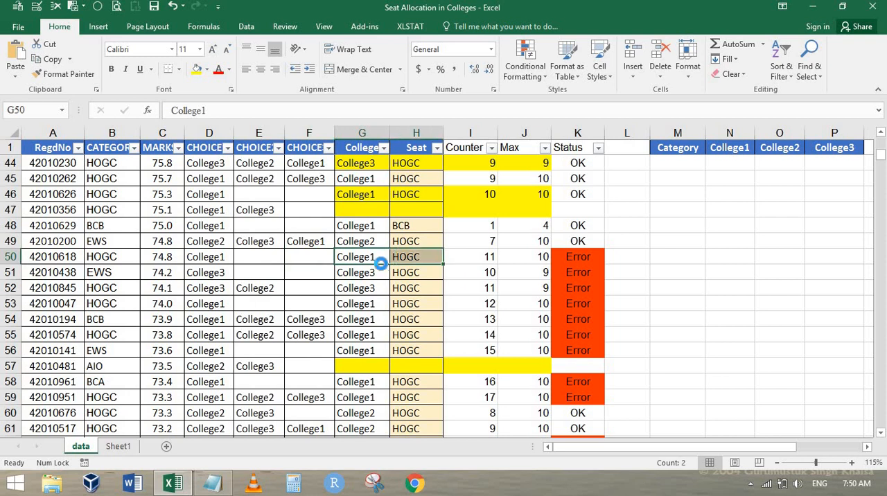
{"action": "key", "text": "Delete"}
Step: Set the Seat in H51 to EWS in capital letters
{"action": "key", "text": "Down"}
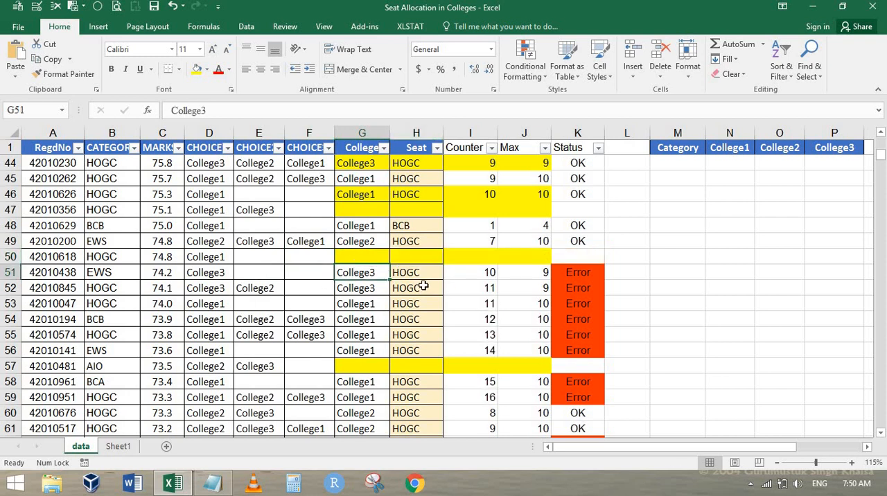
{"action": "key", "text": "Right"}
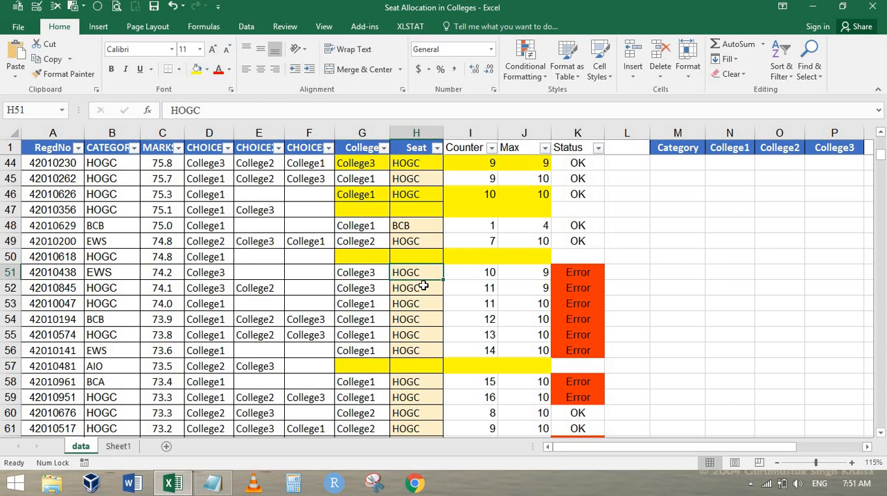
{"action": "type", "text": "ews"}
{"action": "key", "text": "Return"}
{"action": "key", "text": "Up"}
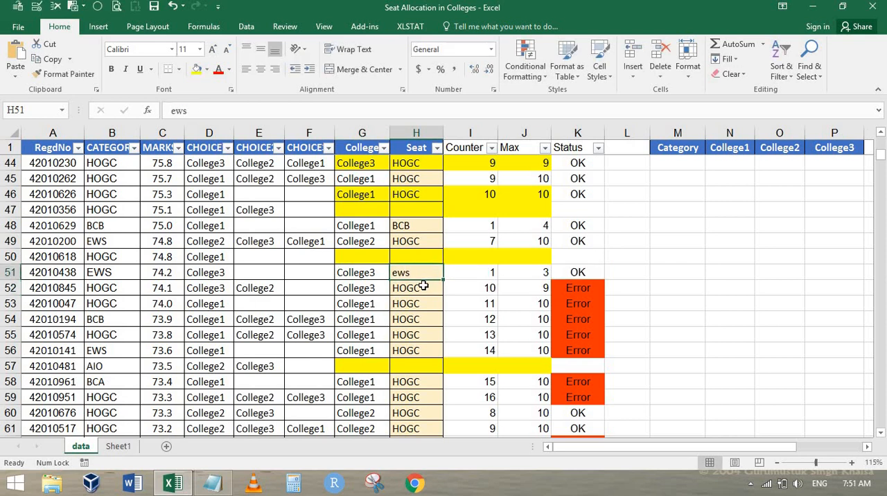
{"action": "key", "text": "Caps_Lock"}
{"action": "type", "text": "EWS"}
{"action": "key", "text": "Return"}
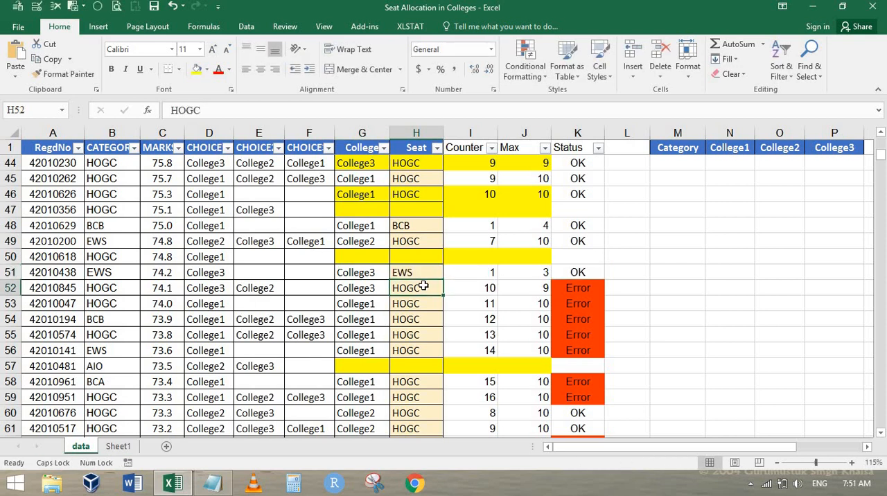
Step: Review the row 52 candidate's category and choices, and set the College in G52 to the second choice, College2
{"action": "key", "text": "Left"}
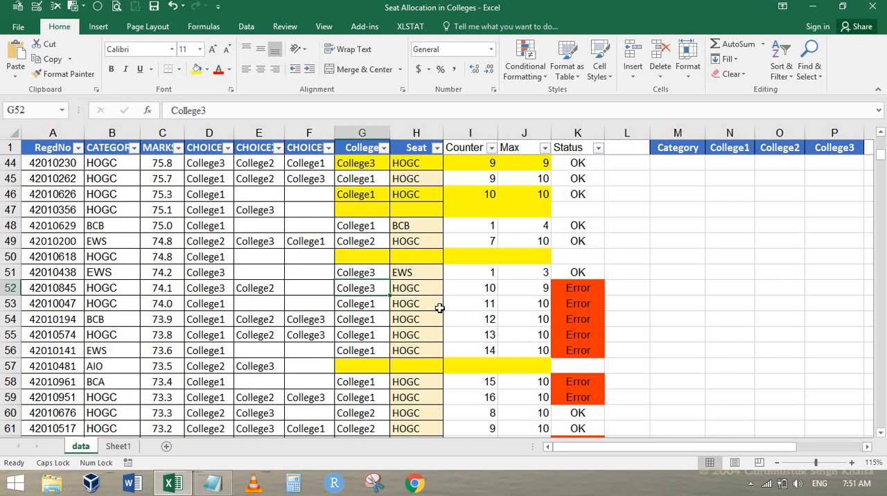
{"action": "left_click", "coordinate": [120, 289]}
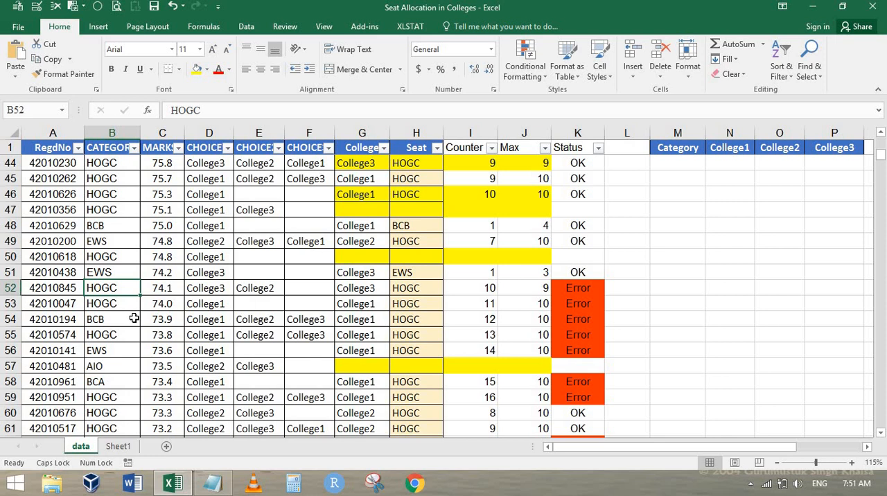
{"action": "key", "text": "Right"}
{"action": "key", "text": "Right"}
{"action": "key", "text": "Right"}
{"action": "key", "text": "Right"}
{"action": "key", "text": "Right"}
{"action": "key", "text": "Right"}
{"action": "key", "text": "Left"}
{"action": "key", "text": "Left"}
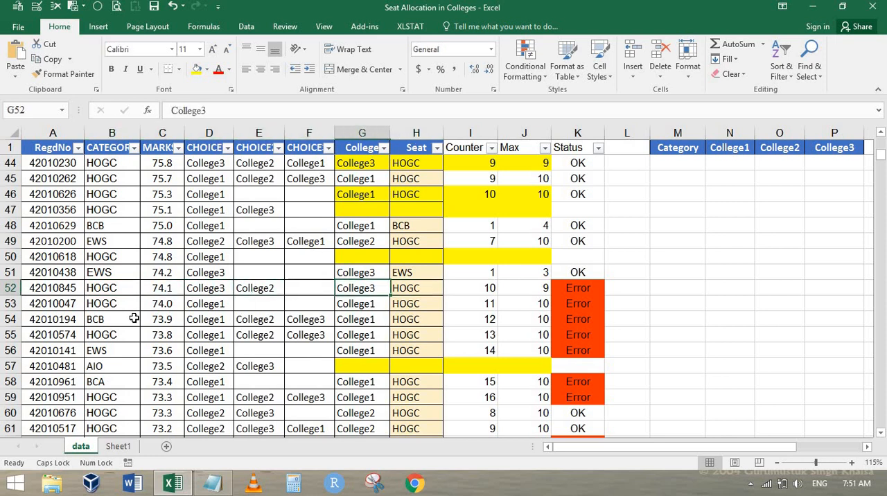
{"action": "key", "text": "Left"}
{"action": "key", "text": "Left"}
{"action": "key", "text": "Right"}
{"action": "key", "text": "Right"}
{"action": "key", "text": "Right"}
{"action": "type", "text": "Co"}
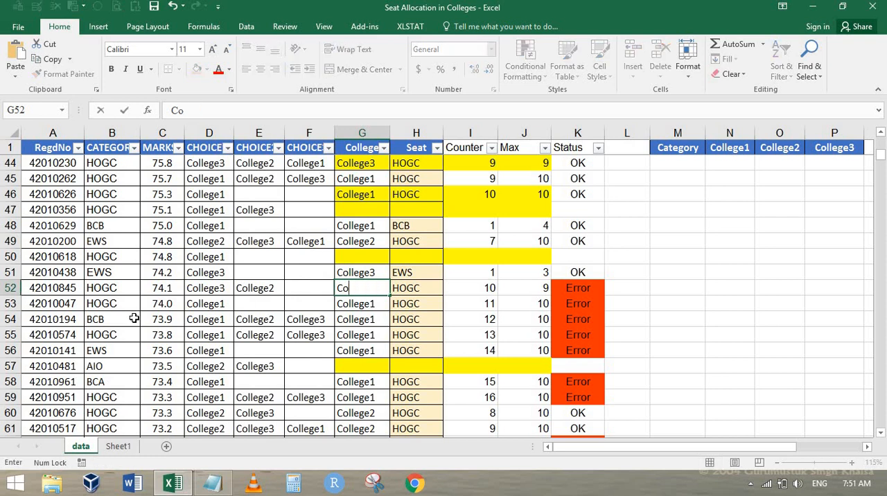
{"action": "type", "text": "llege2"}
{"action": "key", "text": "Return"}
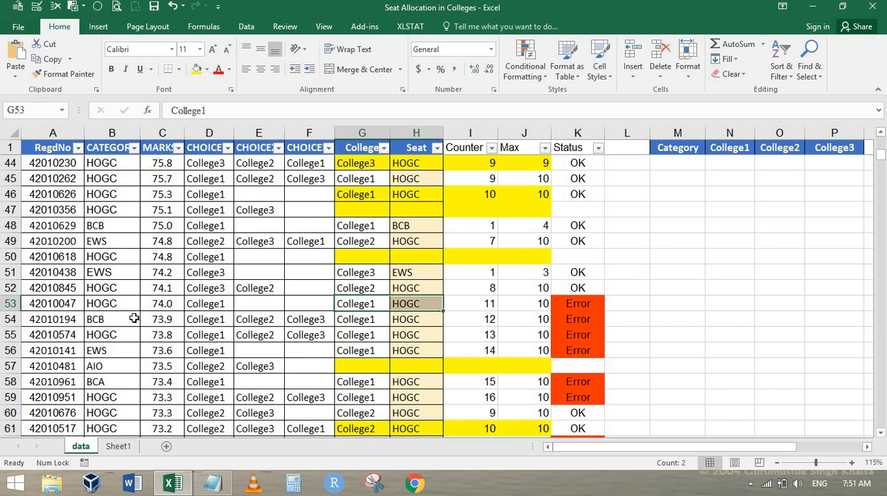
Step: Clear the College and Seat allocation in G53:H53
{"action": "key", "text": "Delete"}
{"action": "key", "text": "Return"}
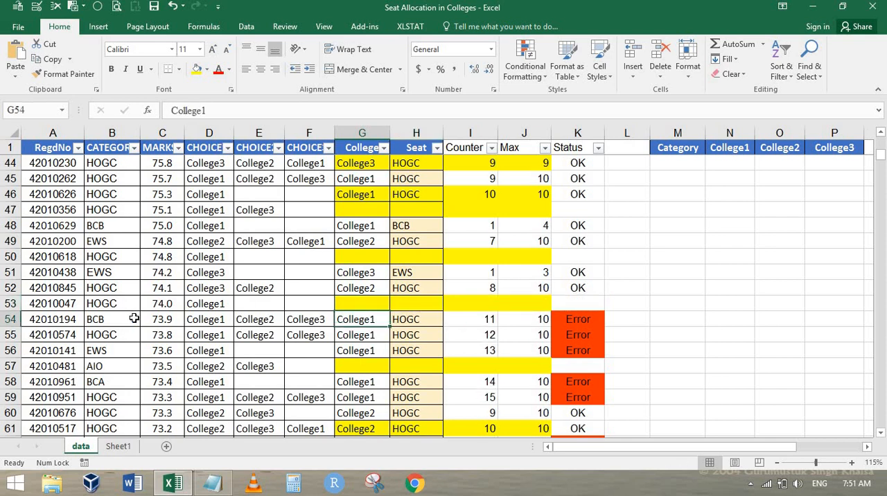
Step: Set the Seat of the row 54 candidate in H54 to their own category, BCB
{"action": "key", "text": "Right"}
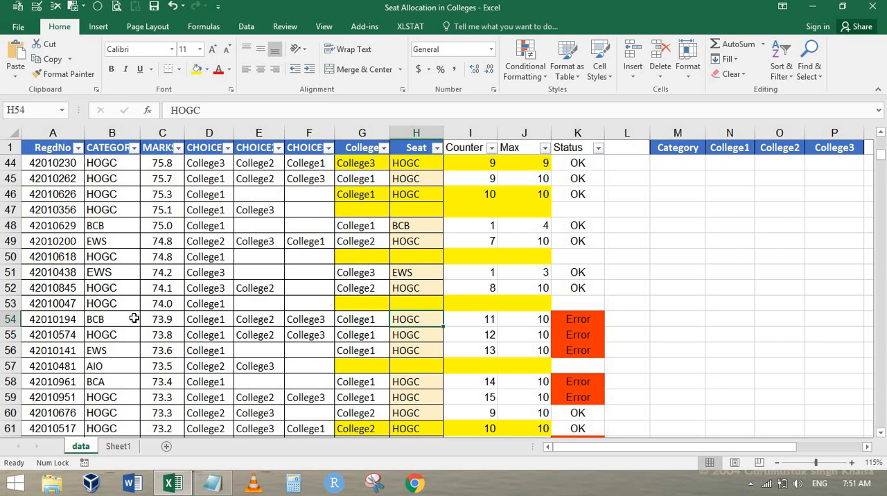
{"action": "type", "text": "BCB"}
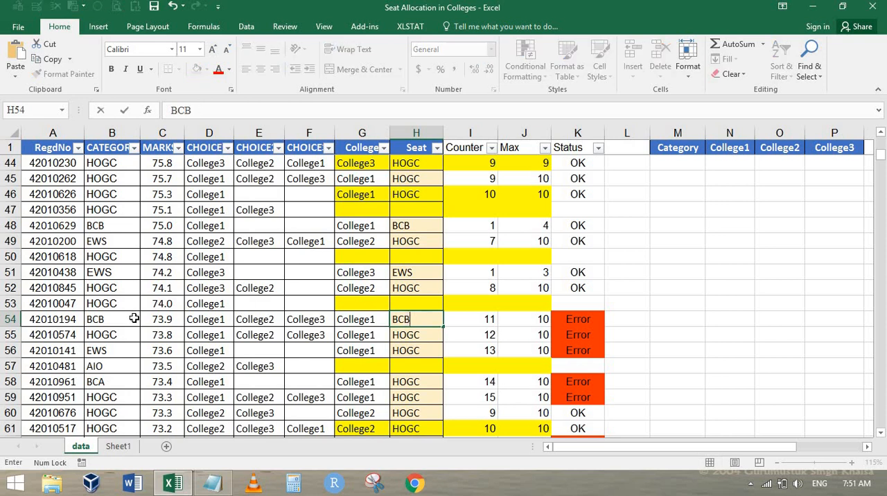
{"action": "key", "text": "Return"}
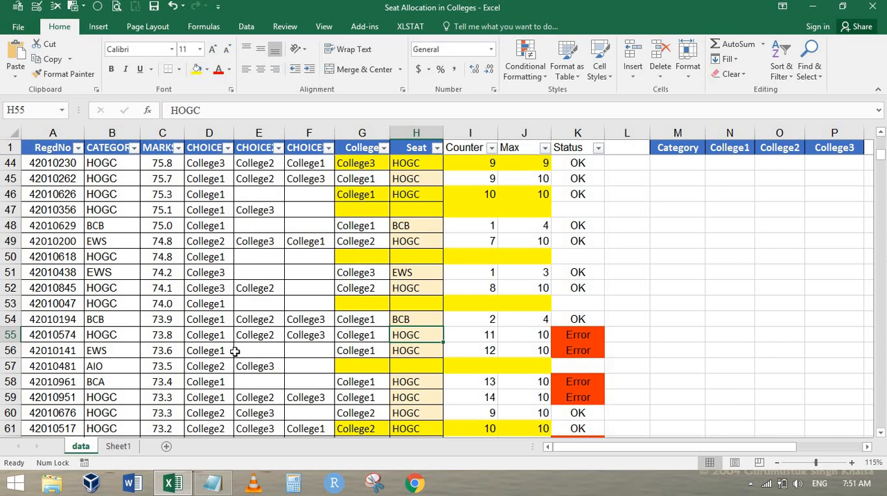
Step: Set the College in G55 to the row 55 candidate's second choice, College2
{"action": "key", "text": "Left"}
{"action": "type", "text": "Coll"}
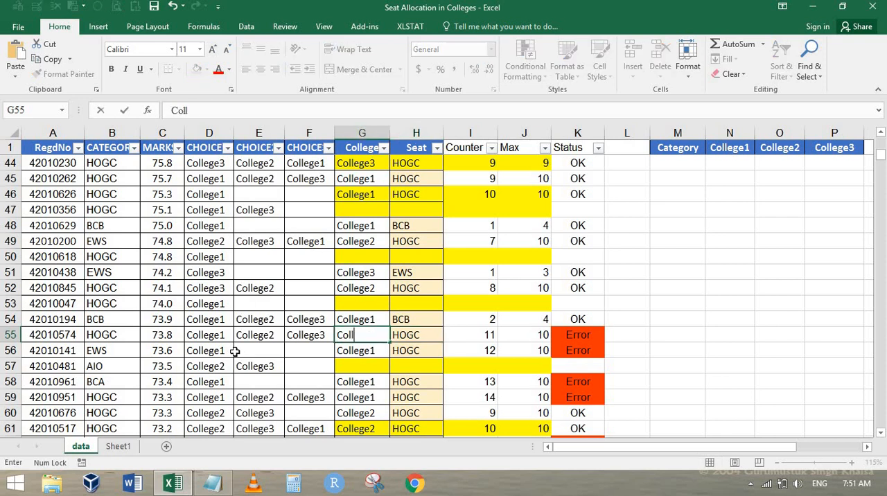
{"action": "type", "text": "ege2"}
{"action": "key", "text": "Return"}
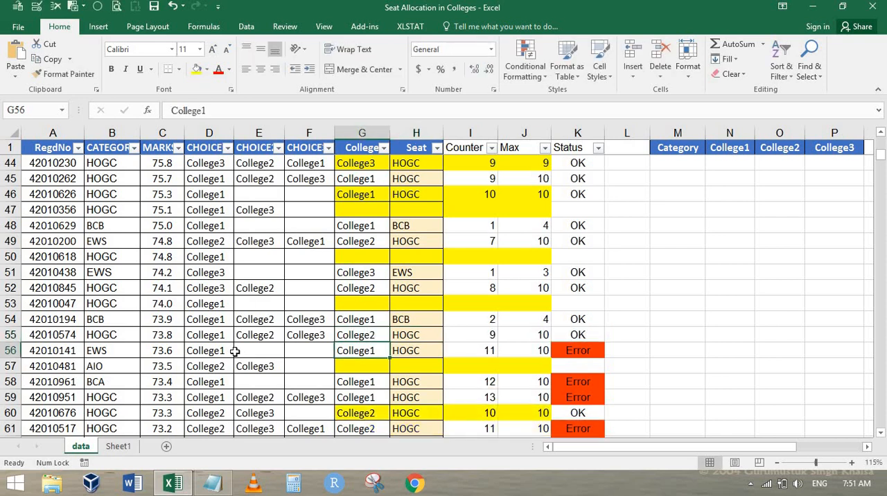
Step: Check the row 55 counter, and set the Seat of the row 56 candidate in H56 to EWS
{"action": "left_click", "coordinate": [487, 336]}
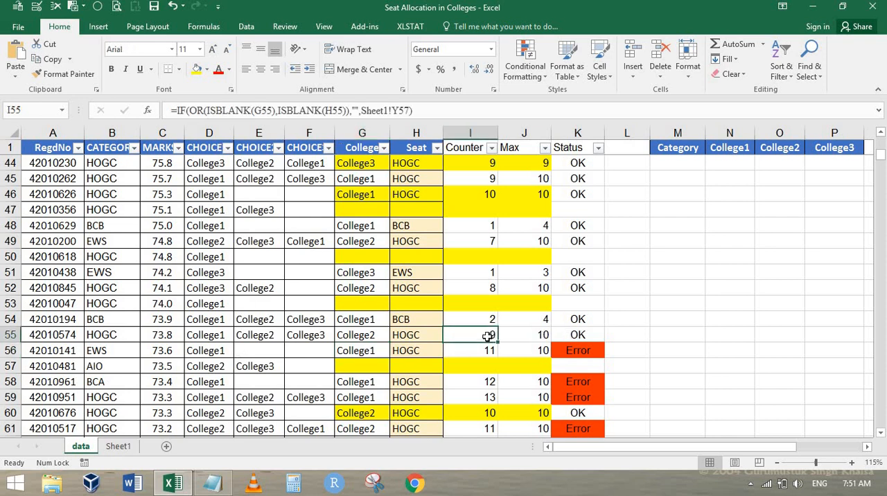
{"action": "key", "text": "Down"}
{"action": "key", "text": "Left"}
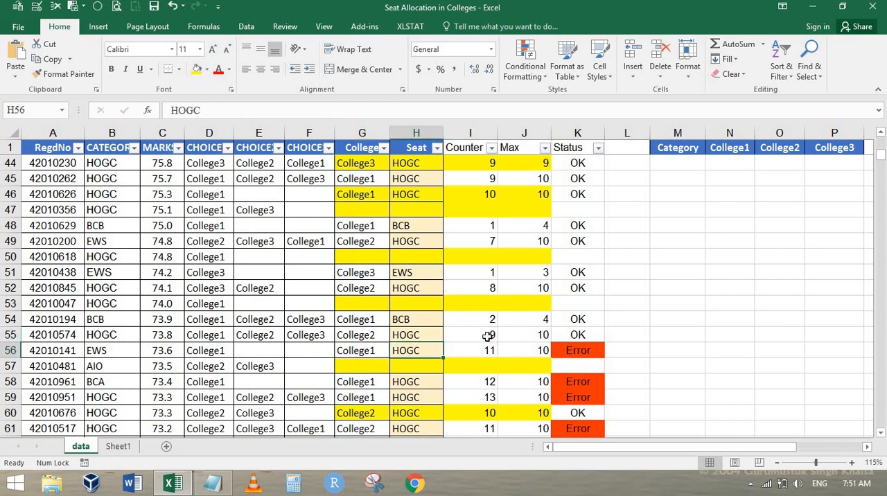
{"action": "type", "text": "EWS"}
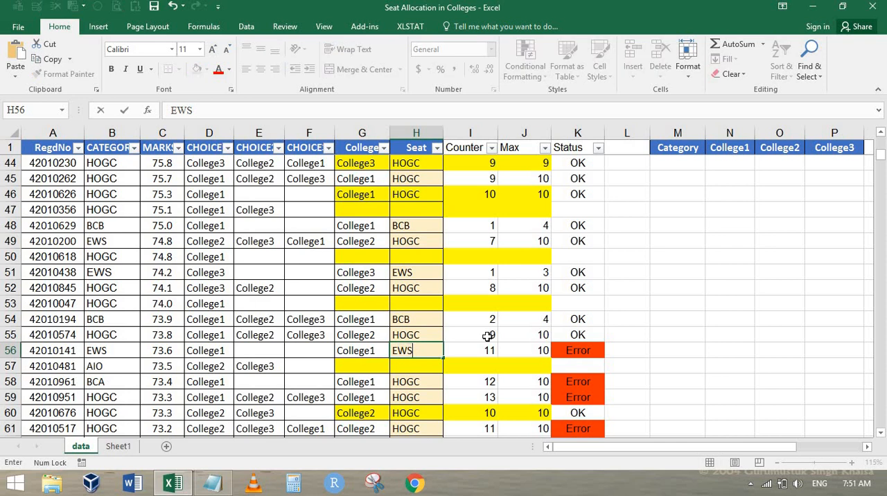
{"action": "key", "text": "Return"}
Step: Set the Seat of the row 58 candidate in H58 to their own category, BCA
{"action": "key", "text": "Down"}
{"action": "key", "text": "Down"}
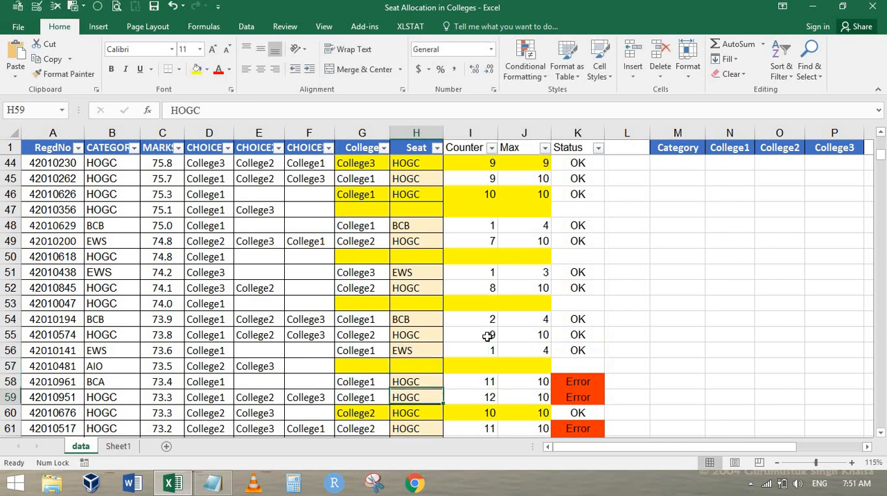
{"action": "key", "text": "Left"}
{"action": "key", "text": "Up"}
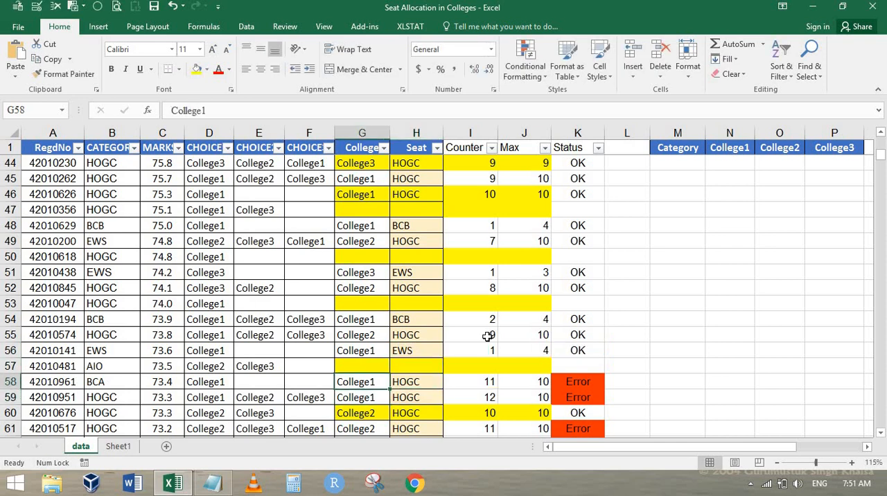
{"action": "key", "text": "Right"}
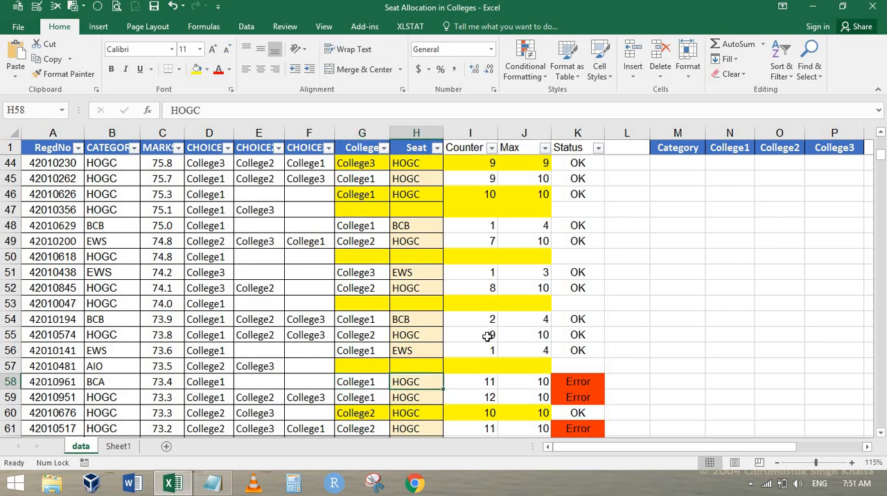
{"action": "type", "text": "BCA"}
{"action": "key", "text": "Return"}
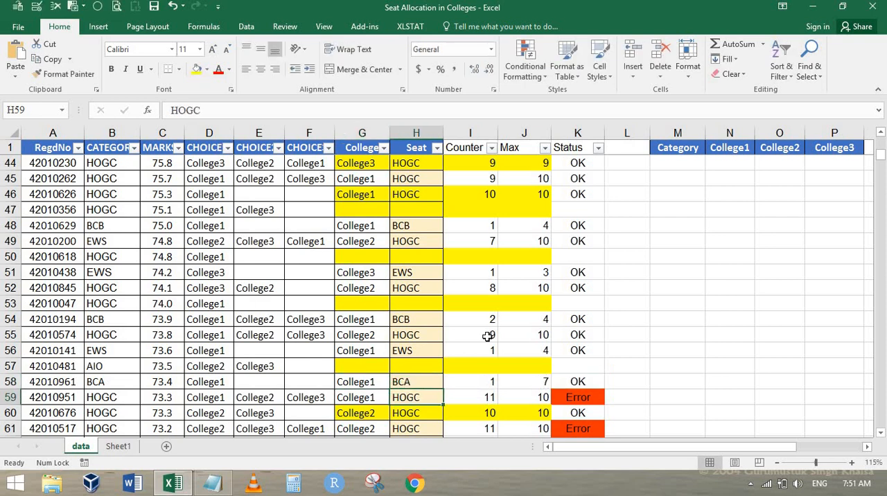
Step: Set the College in G59 to the row 59 candidate's second choice, College2
{"action": "scroll", "coordinate": [497, 334], "scroll_direction": "down", "scroll_amount": 3}
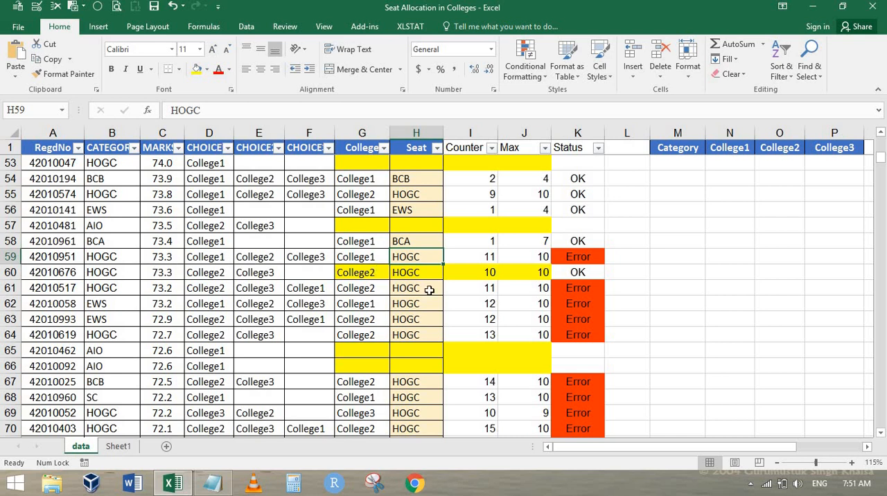
{"action": "key", "text": "Left"}
{"action": "type", "text": "Co"}
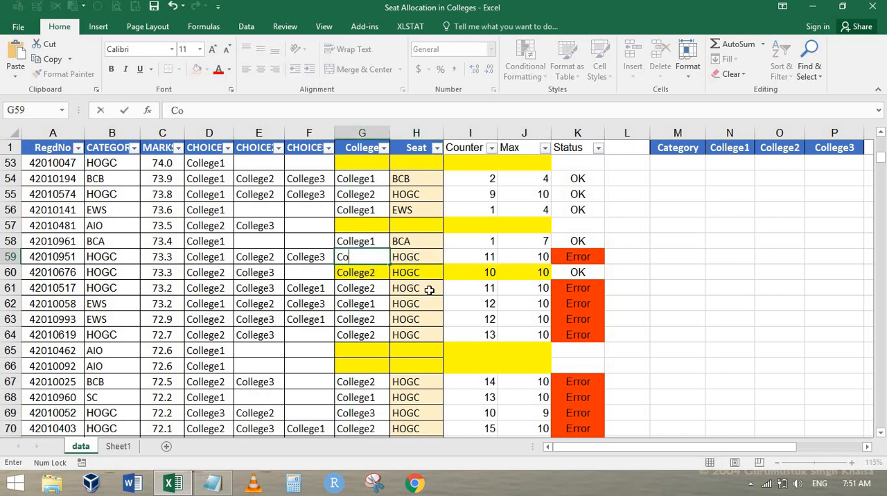
{"action": "type", "text": "llege2"}
{"action": "key", "text": "Return"}
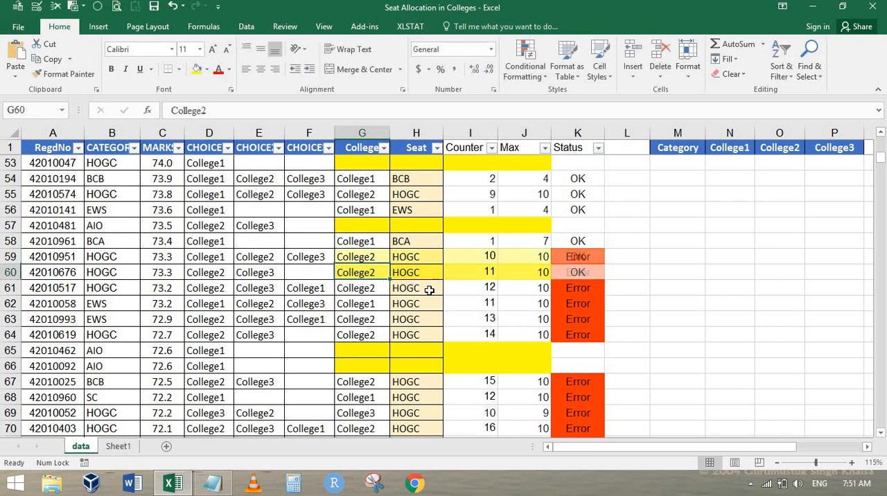
Step: Review how AIO and HOGC seats have been allocated from row 2 down to the HOGC candidate in row 60
{"action": "key", "text": "Up"}
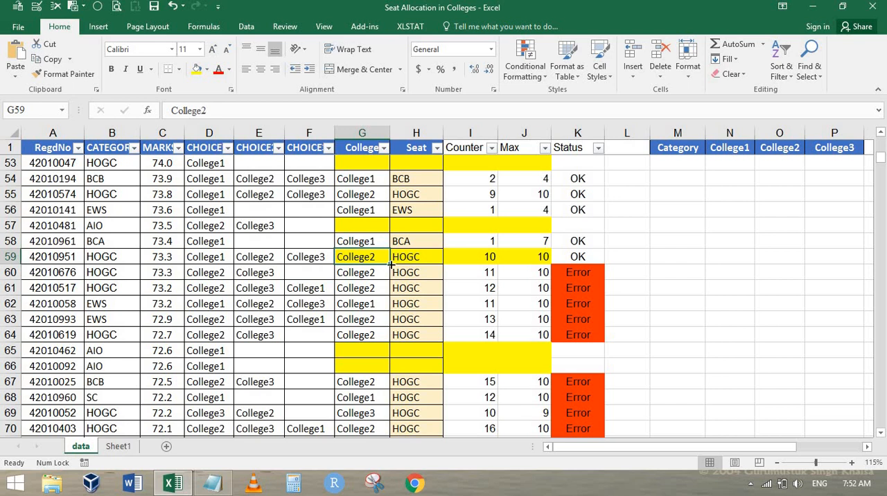
{"action": "scroll", "coordinate": [407, 257], "scroll_direction": "up", "scroll_amount": 1}
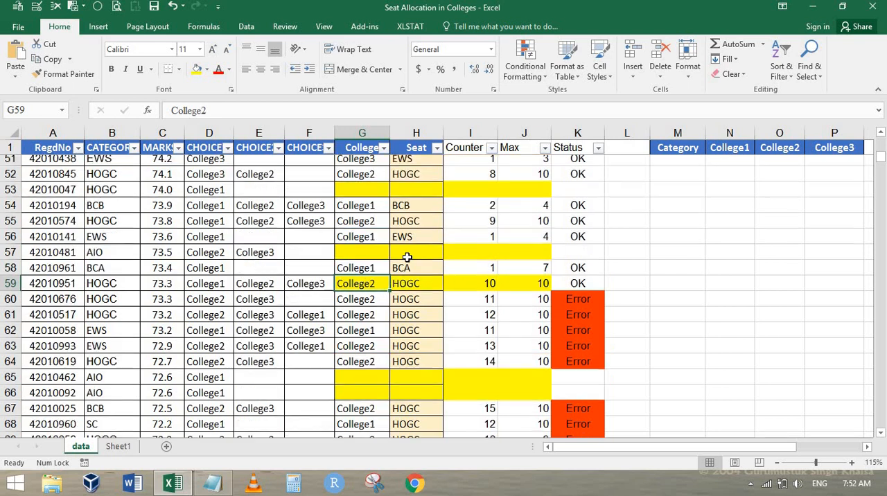
{"action": "scroll", "coordinate": [406, 257], "scroll_direction": "down", "scroll_amount": 1}
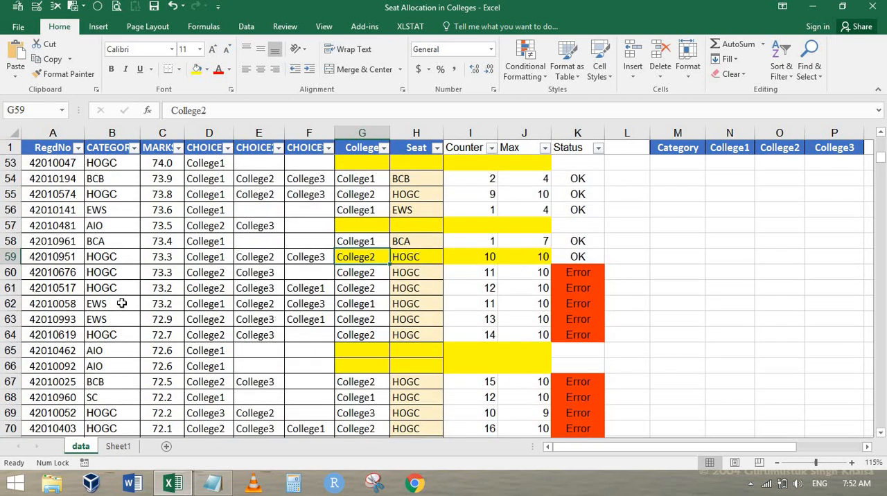
{"action": "left_click", "coordinate": [114, 272]}
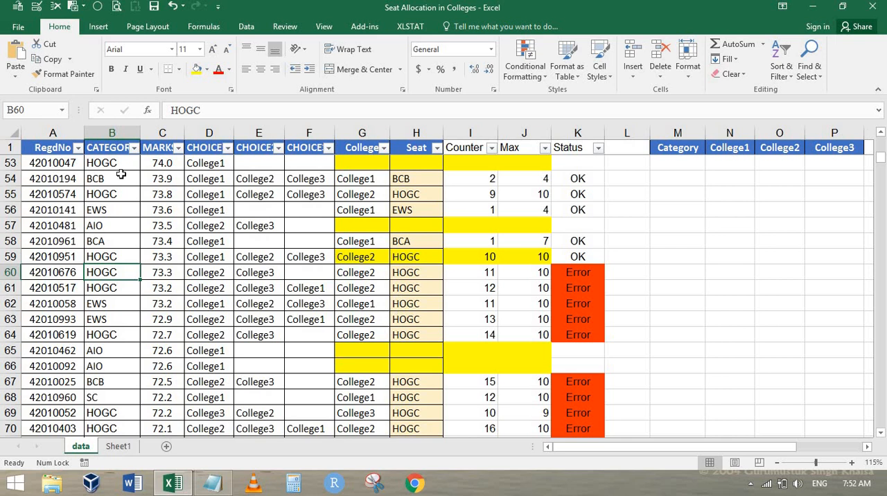
{"action": "scroll", "coordinate": [389, 285], "scroll_direction": "up", "scroll_amount": 17}
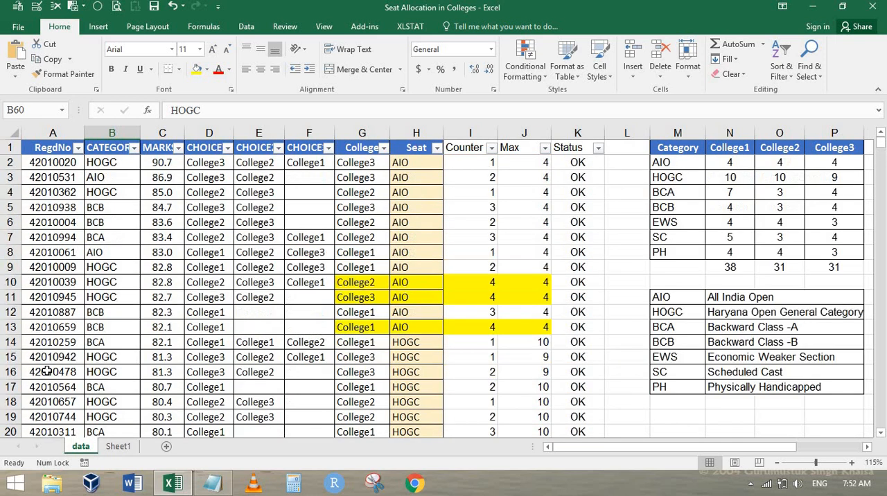
{"action": "left_click", "coordinate": [113, 177]}
{"action": "left_click", "coordinate": [121, 296]}
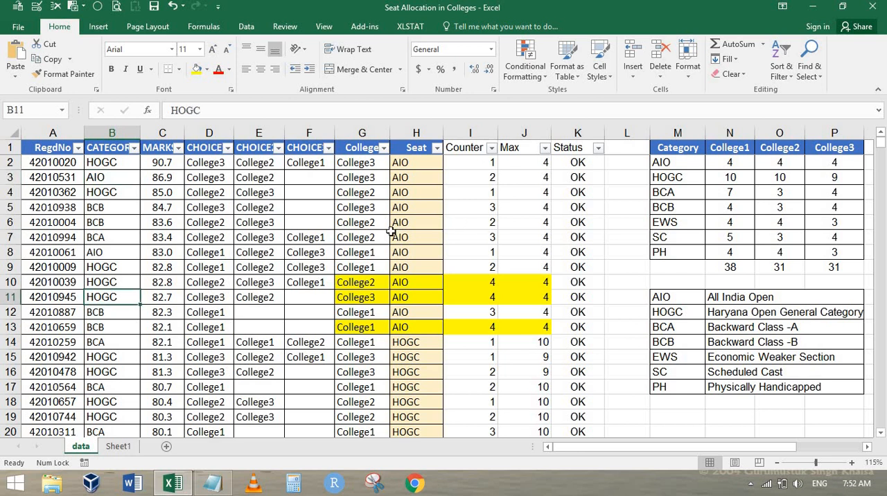
{"action": "scroll", "coordinate": [433, 215], "scroll_direction": "down", "scroll_amount": 4}
{"action": "scroll", "coordinate": [433, 228], "scroll_direction": "down", "scroll_amount": 8}
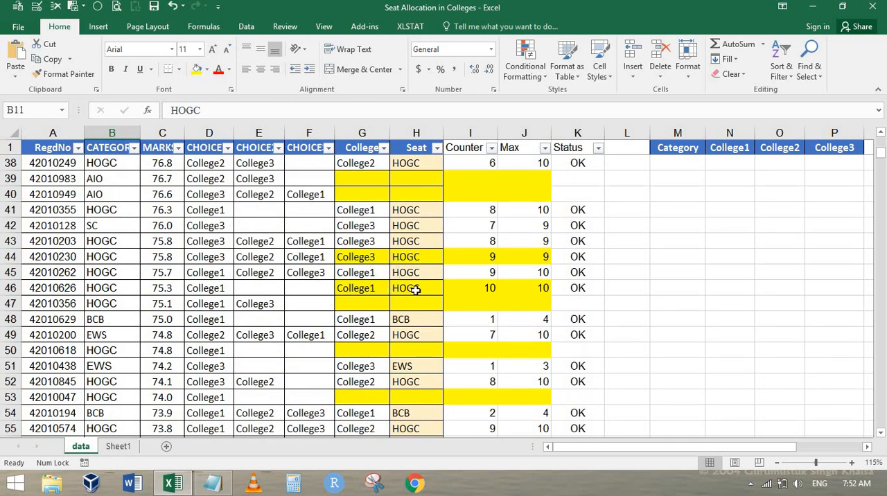
{"action": "left_click", "coordinate": [417, 285]}
{"action": "scroll", "coordinate": [445, 302], "scroll_direction": "down", "scroll_amount": 1}
{"action": "scroll", "coordinate": [444, 303], "scroll_direction": "down", "scroll_amount": 3}
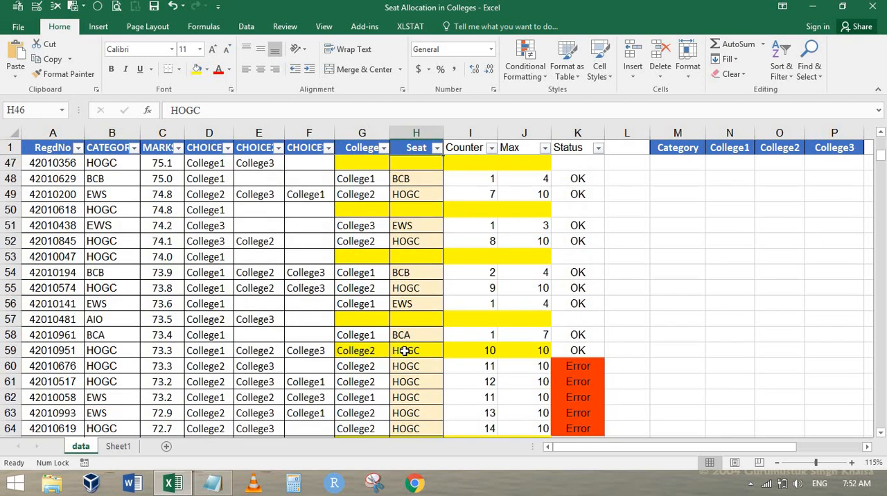
Step: Filter the CATEGORY column to show only HOGC candidates
{"action": "left_click", "coordinate": [135, 147]}
{"action": "left_click", "coordinate": [50, 276]}
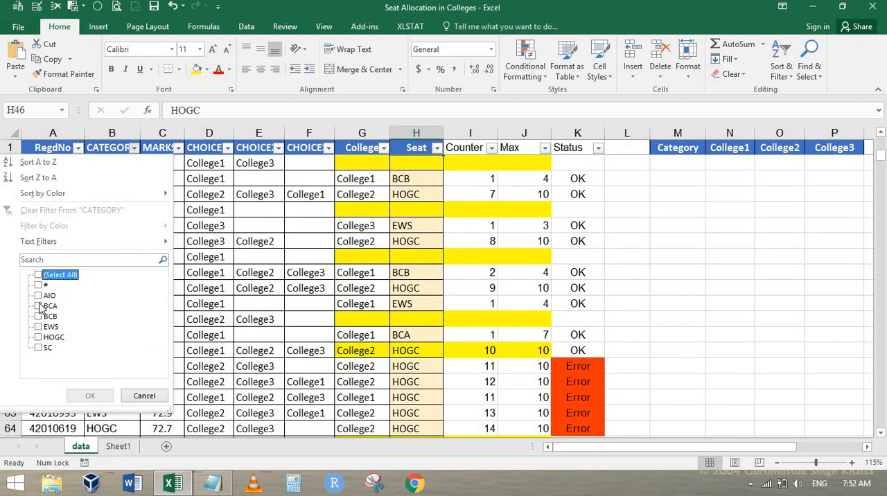
{"action": "left_click", "coordinate": [39, 338]}
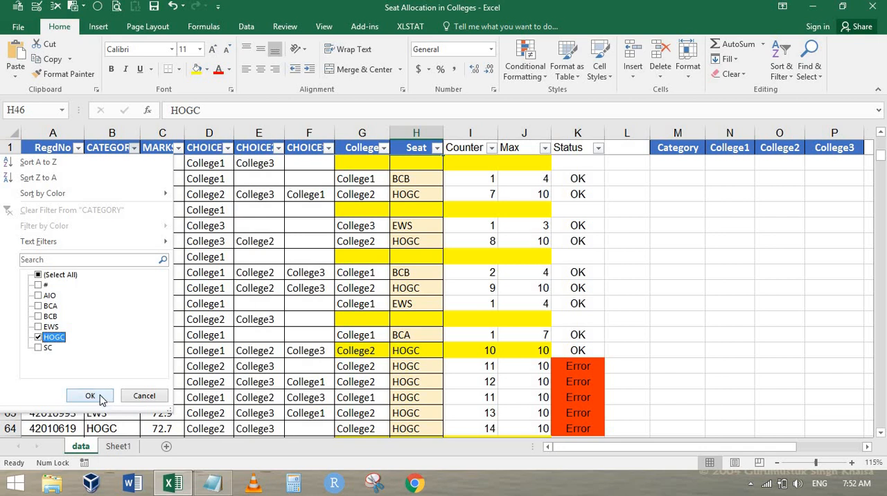
{"action": "left_click", "coordinate": [91, 396]}
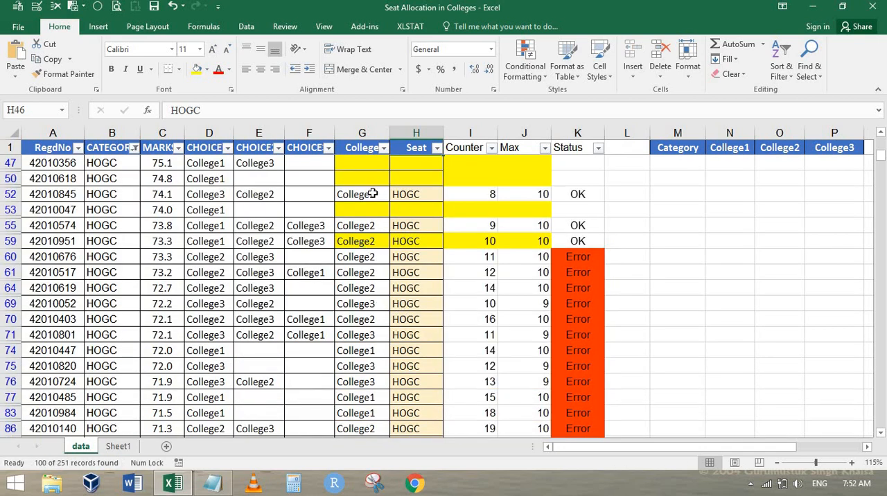
Step: Clear the College and Seat allocations of all filtered HOGC candidates from row 60 down to row 251
{"action": "left_click", "coordinate": [362, 256]}
{"action": "key", "text": "ctrl+shift+Down"}
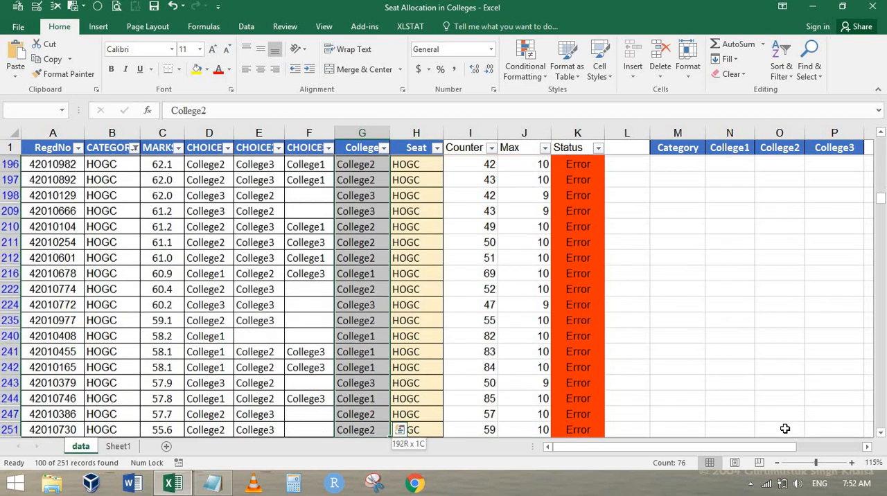
{"action": "key", "text": "shift+Right"}
{"action": "key", "text": "Delete"}
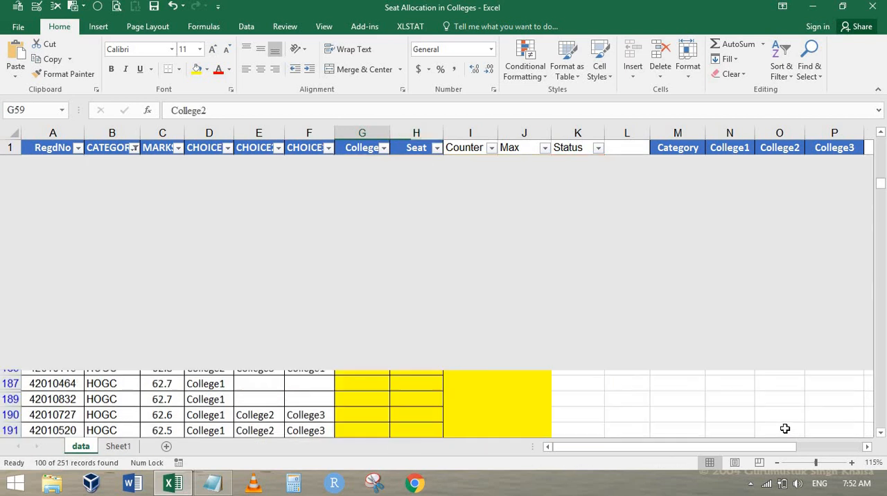
{"action": "key", "text": "Up"}
{"action": "key", "text": "Up"}
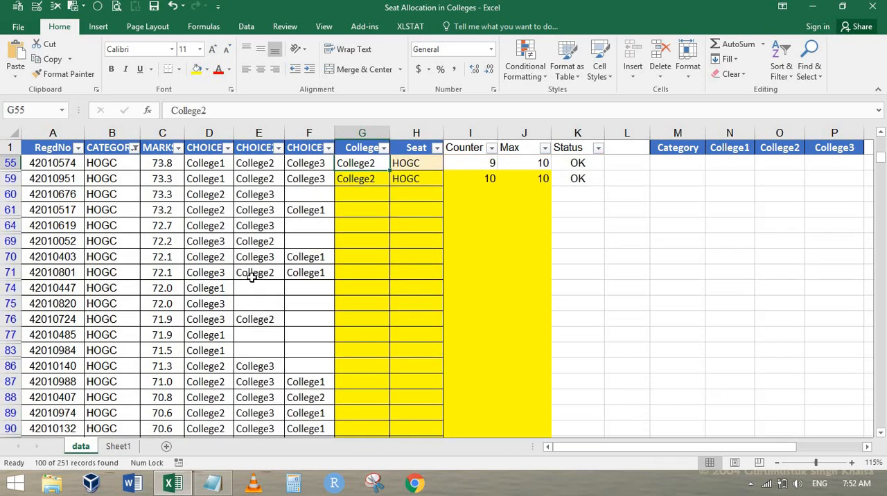
Step: Show all categories again in the CATEGORY column filter
{"action": "left_click", "coordinate": [133, 148]}
{"action": "left_click", "coordinate": [52, 276]}
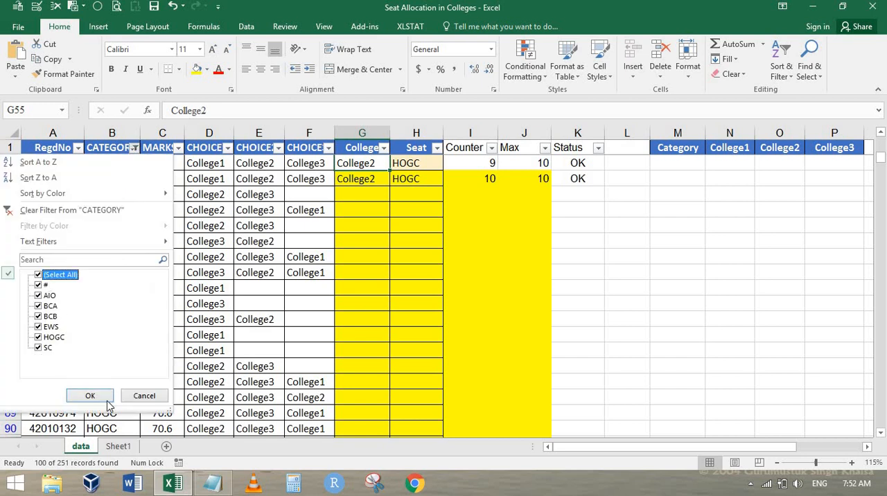
{"action": "left_click", "coordinate": [90, 396]}
{"action": "scroll", "coordinate": [409, 322], "scroll_direction": "up", "scroll_amount": 3}
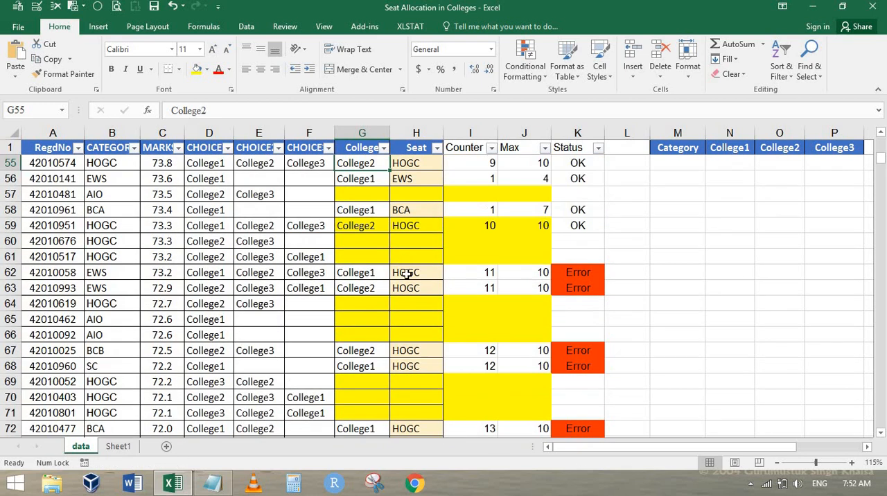
Step: Set the Seat of the row 62 candidate in H62 to EWS
{"action": "left_click", "coordinate": [374, 273]}
{"action": "scroll", "coordinate": [411, 255], "scroll_direction": "up", "scroll_amount": 1}
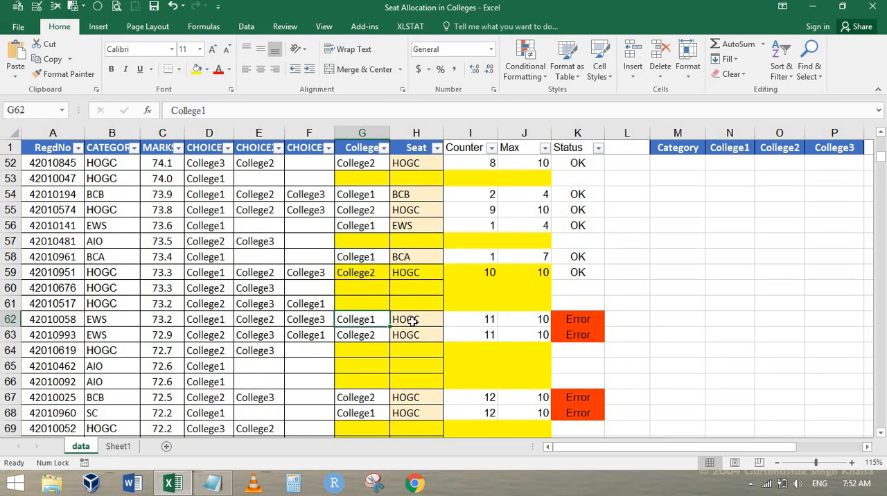
{"action": "left_click", "coordinate": [414, 321]}
{"action": "type", "text": "es"}
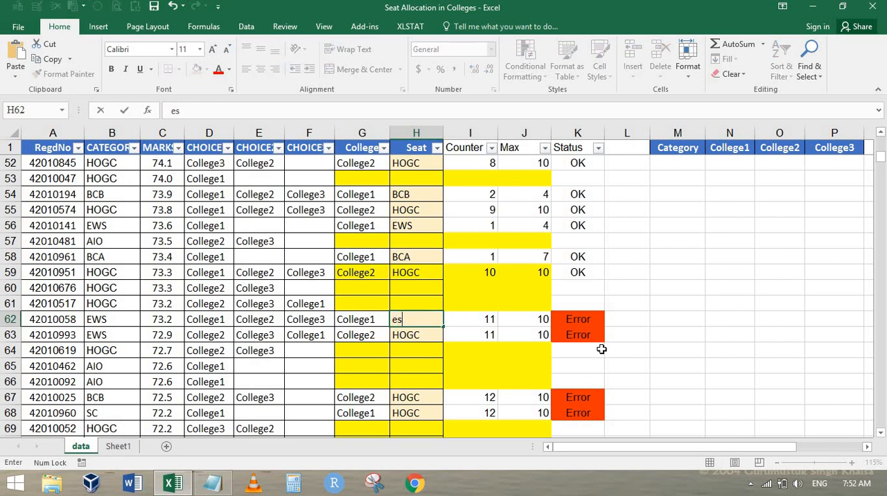
{"action": "key", "text": "BackSpace"}
{"action": "type", "text": "e"}
{"action": "key", "text": "Return"}
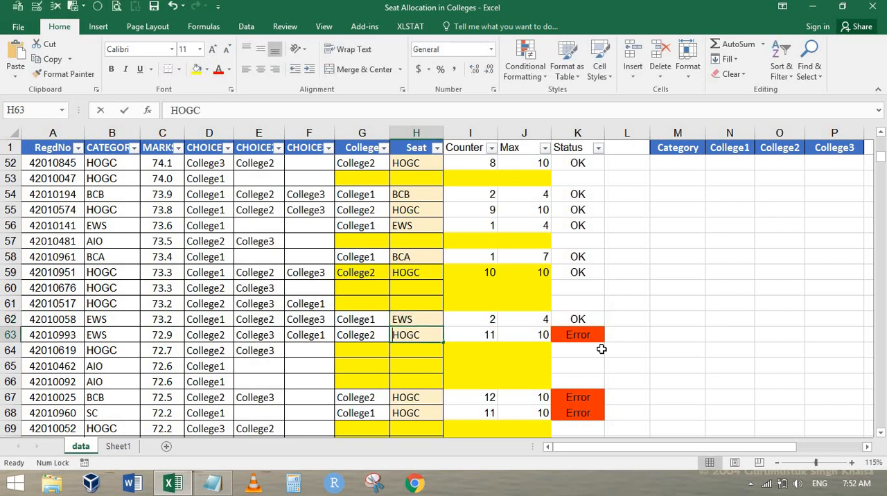
Step: Set the Seat in H63 to EWS, and go to the Seat of the next Error row in H67
{"action": "type", "text": "e"}
{"action": "key", "text": "Return"}
{"action": "key", "text": "Down"}
{"action": "key", "text": "Down"}
{"action": "key", "text": "Down"}
{"action": "scroll", "coordinate": [601, 349], "scroll_direction": "down", "scroll_amount": 2}
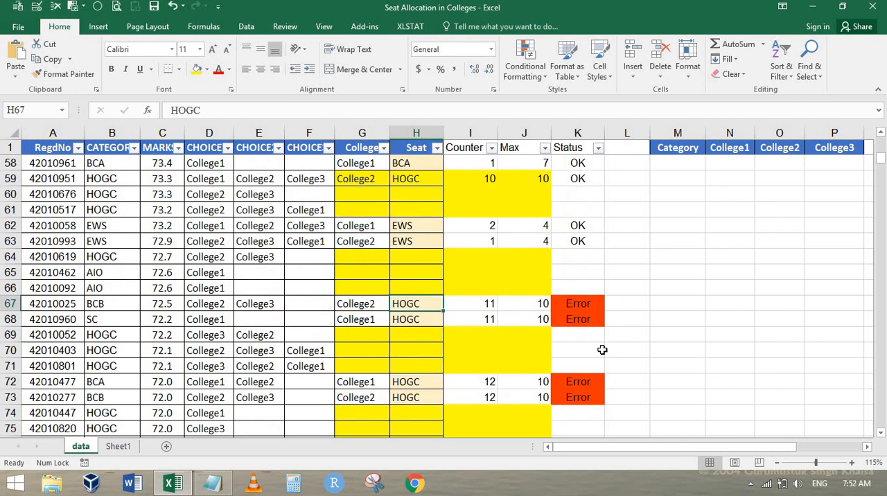
Step: Set the Seat of the Error rows in H67 to BCB and in H68 to SC
{"action": "type", "text": "bcb"}
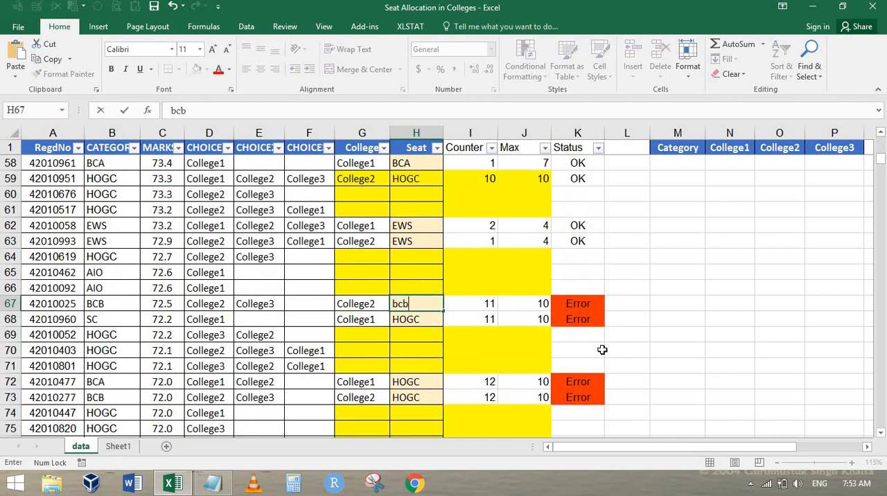
{"action": "key", "text": "Return"}
{"action": "key", "text": "Up"}
{"action": "type", "text": "BCB"}
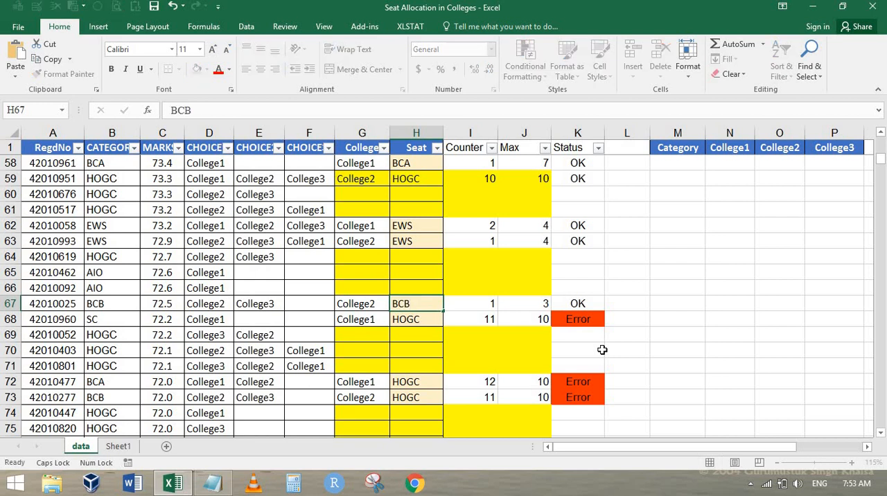
{"action": "key", "text": "Return"}
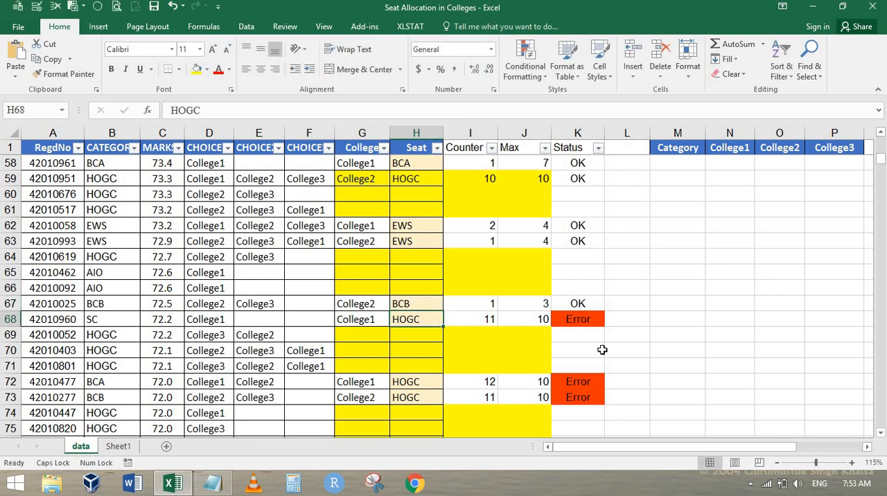
{"action": "type", "text": "SC"}
{"action": "key", "text": "Return"}
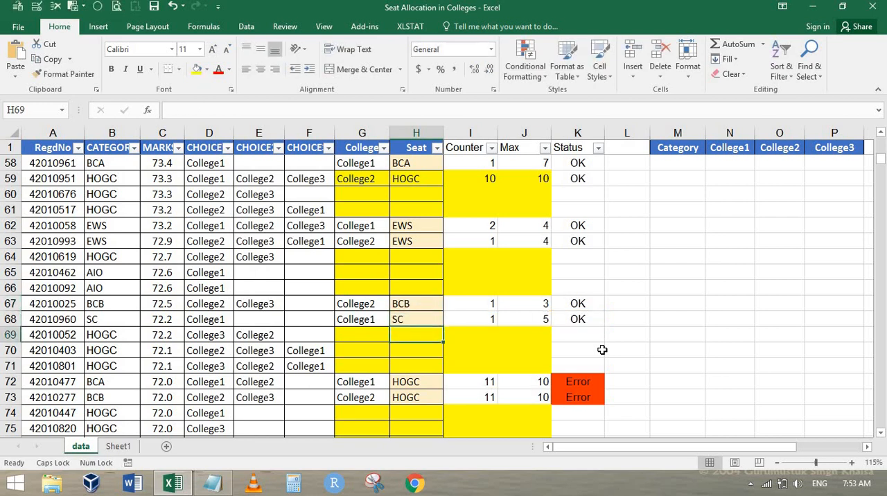
Step: Set the Seat in H72 to BCA and the Seat in H73 to BCB
{"action": "key", "text": "Down"}
{"action": "key", "text": "Down"}
{"action": "key", "text": "Down"}
{"action": "type", "text": "BCA"}
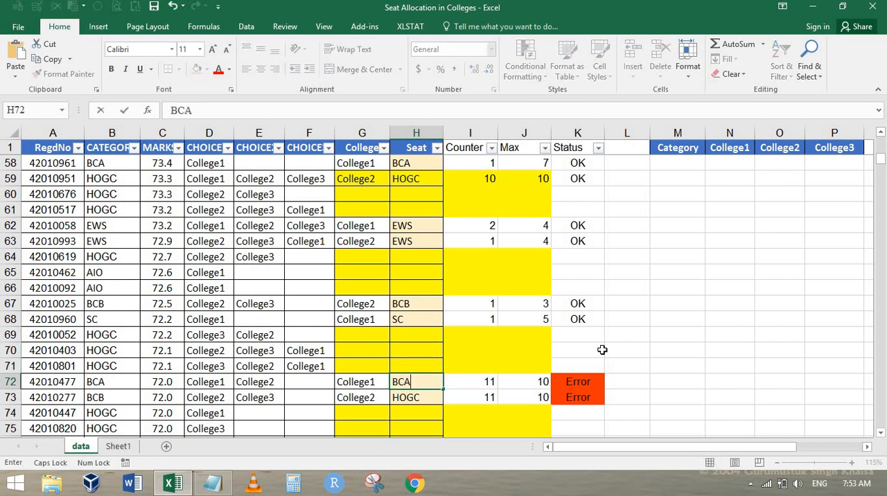
{"action": "key", "text": "Return"}
{"action": "type", "text": "BCB"}
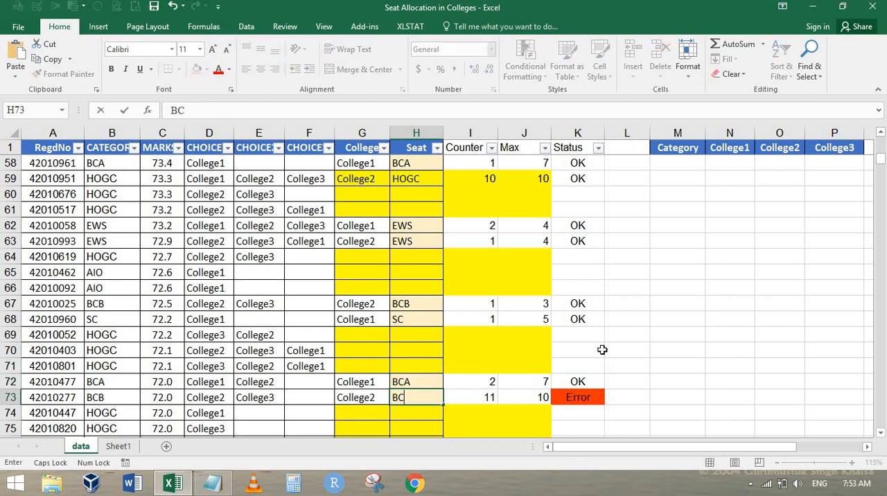
{"action": "key", "text": "Return"}
Step: Set the Seat of the next Error rows in H79 to SC and in H80 to BCB
{"action": "key", "text": "Down"}
{"action": "key", "text": "Down"}
{"action": "key", "text": "Down"}
{"action": "key", "text": "Down"}
{"action": "key", "text": "Down"}
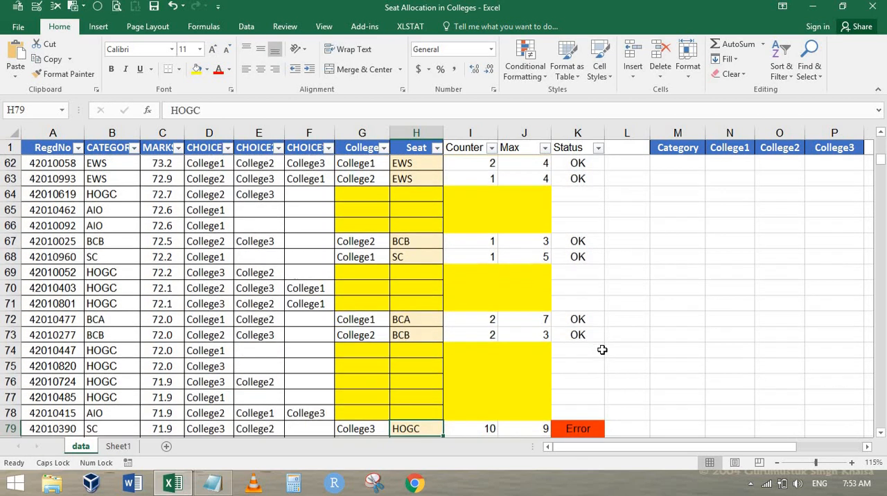
{"action": "scroll", "coordinate": [602, 350], "scroll_direction": "down", "scroll_amount": 3}
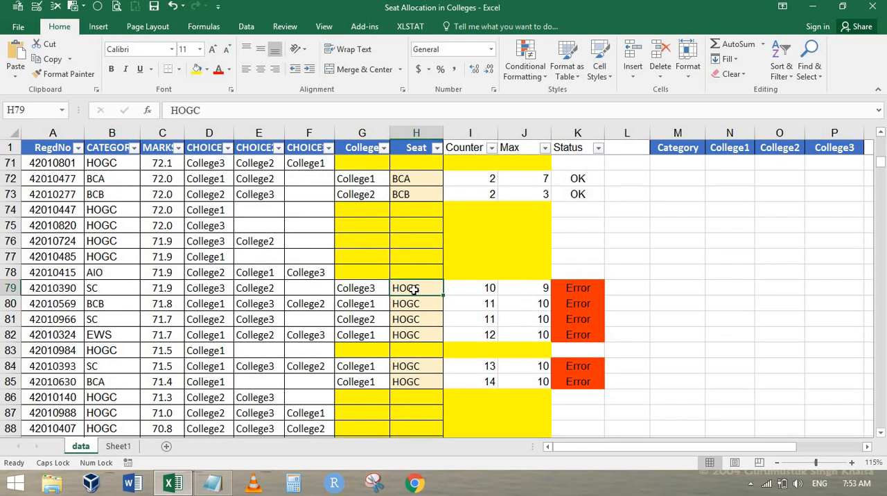
{"action": "type", "text": "SC"}
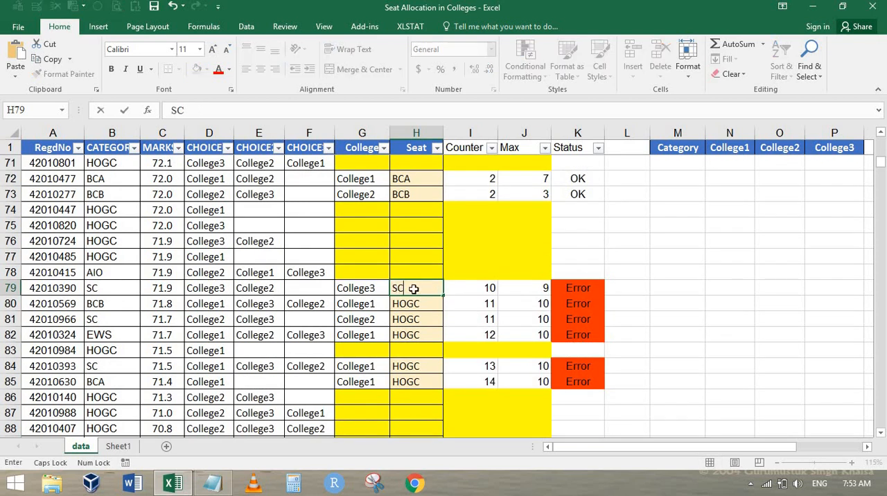
{"action": "key", "text": "Return"}
{"action": "type", "text": "BCB"}
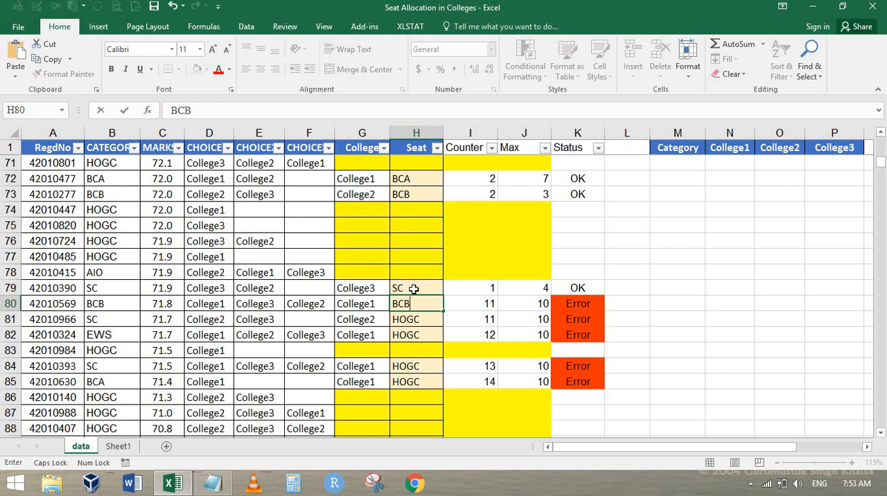
{"action": "key", "text": "Return"}
Step: Set the Seat in H81 to SC and the Seat in H82 to EWS
{"action": "type", "text": "SC"}
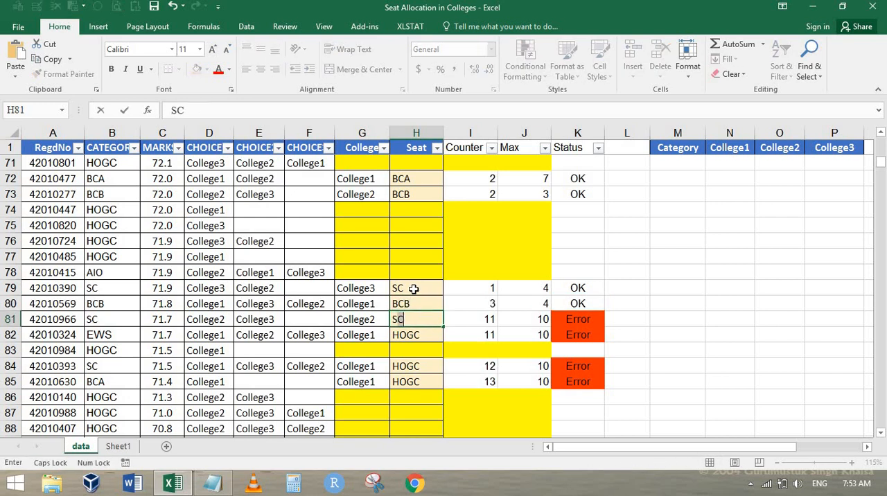
{"action": "key", "text": "Return"}
{"action": "type", "text": "EWS"}
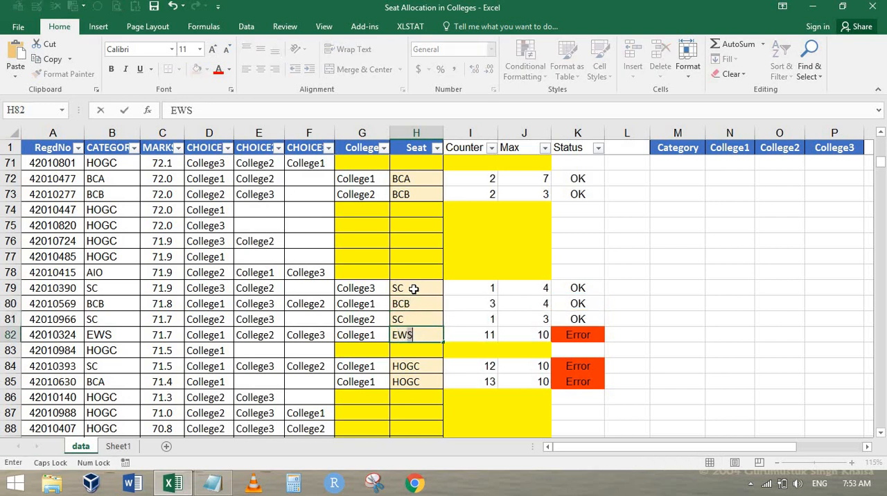
{"action": "key", "text": "Return"}
{"action": "key", "text": "Return"}
Step: Set the Seat in H84 to SC and the Seat in H85 to BCA
{"action": "type", "text": "SC"}
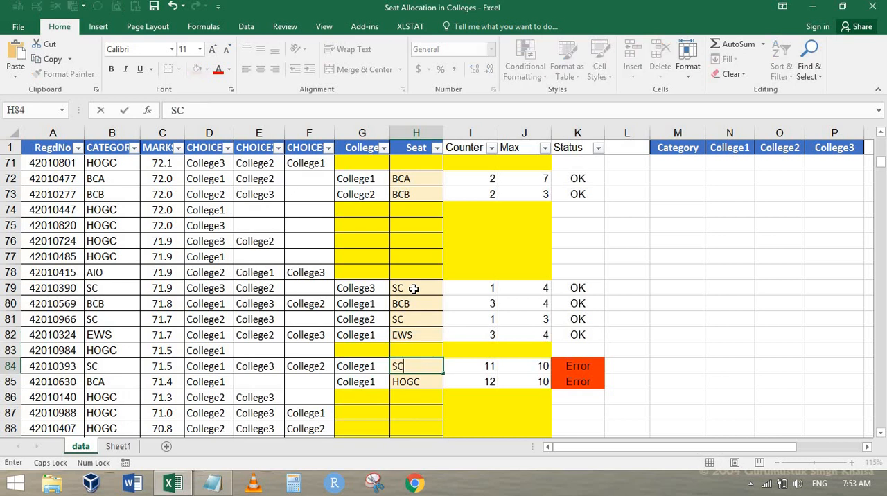
{"action": "key", "text": "Return"}
{"action": "type", "text": "BCA"}
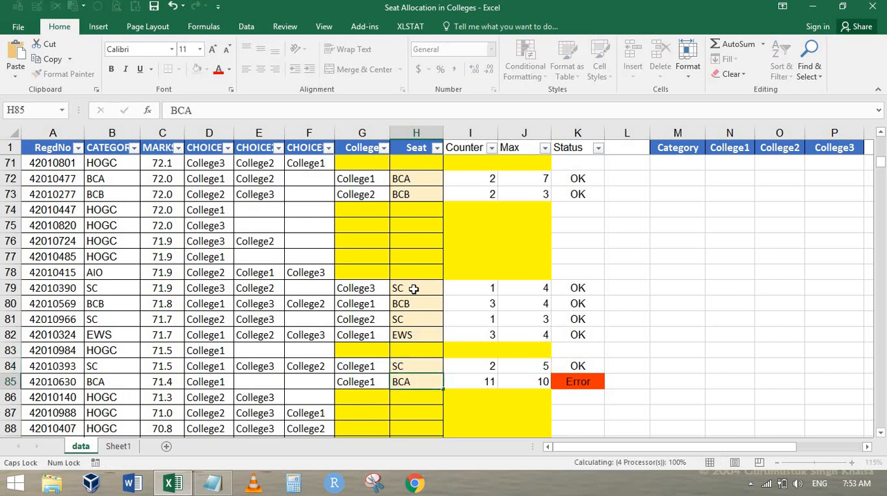
{"action": "key", "text": "Return"}
{"action": "key", "text": "Return"}
{"action": "key", "text": "Return"}
{"action": "key", "text": "Return"}
Step: Set the Seat of the Error rows in H91 to SC and in H94 to EWS
{"action": "scroll", "coordinate": [449, 287], "scroll_direction": "down", "scroll_amount": 4}
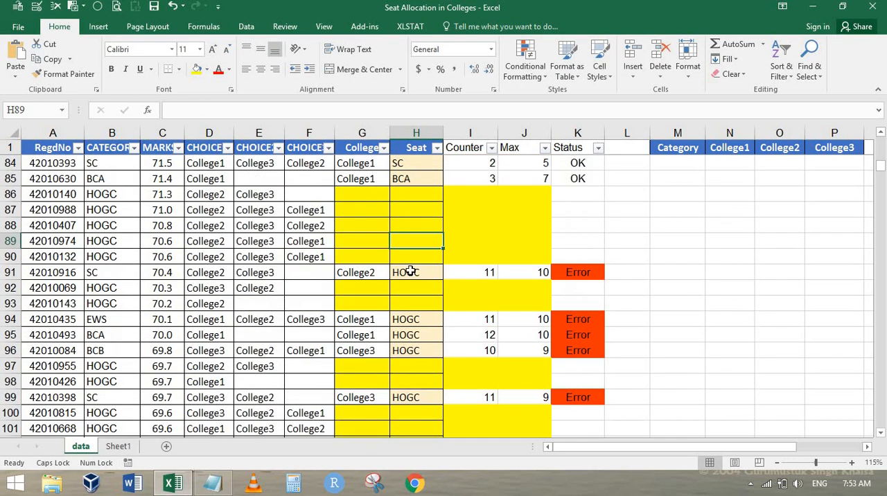
{"action": "key", "text": "Return"}
{"action": "key", "text": "Return"}
{"action": "type", "text": "SC"}
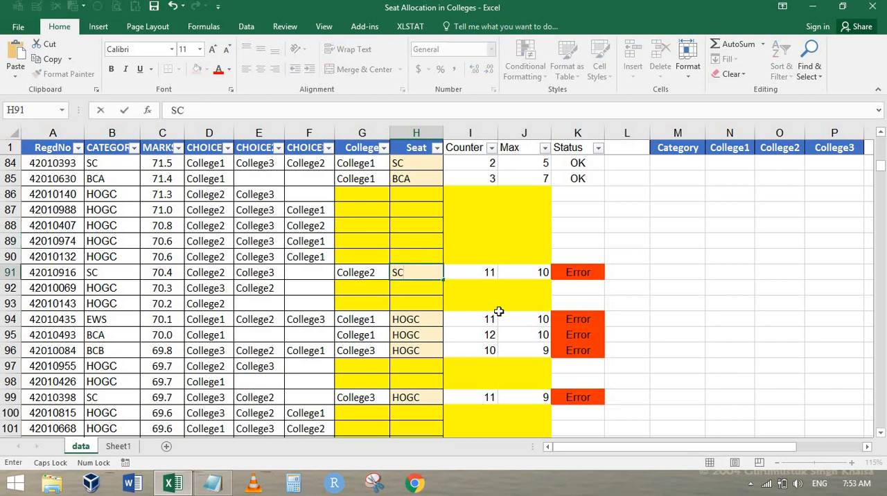
{"action": "key", "text": "Return"}
{"action": "key", "text": "Return"}
{"action": "key", "text": "Return"}
{"action": "type", "text": "EWS"}
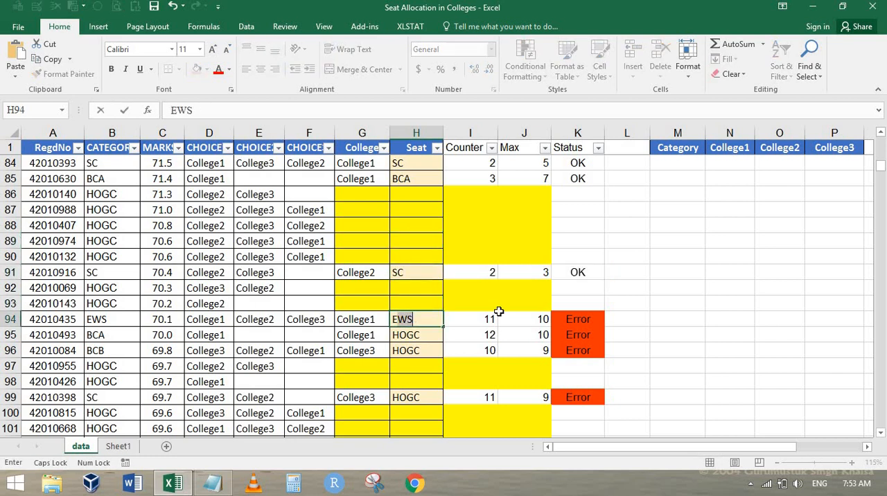
{"action": "key", "text": "Return"}
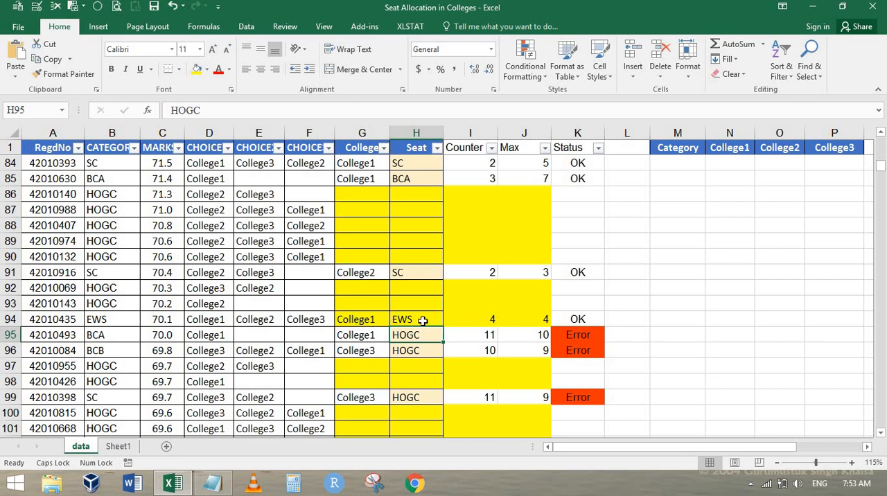
Step: Set the Seat in H95 to BCA and the Seat in H96 to BCB
{"action": "type", "text": "BCA"}
{"action": "key", "text": "Return"}
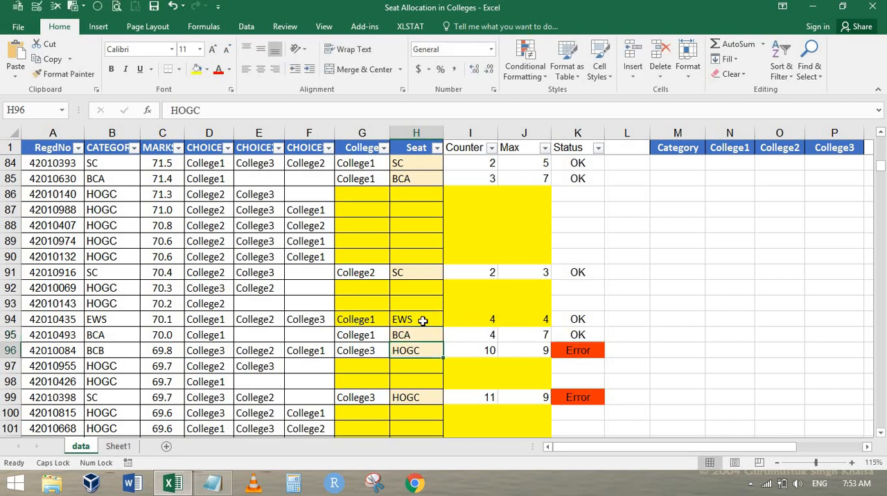
{"action": "type", "text": "BCB"}
{"action": "key", "text": "Return"}
Step: Set the Seat of the SC candidate in H99 to SC
{"action": "key", "text": "Down"}
{"action": "key", "text": "Down"}
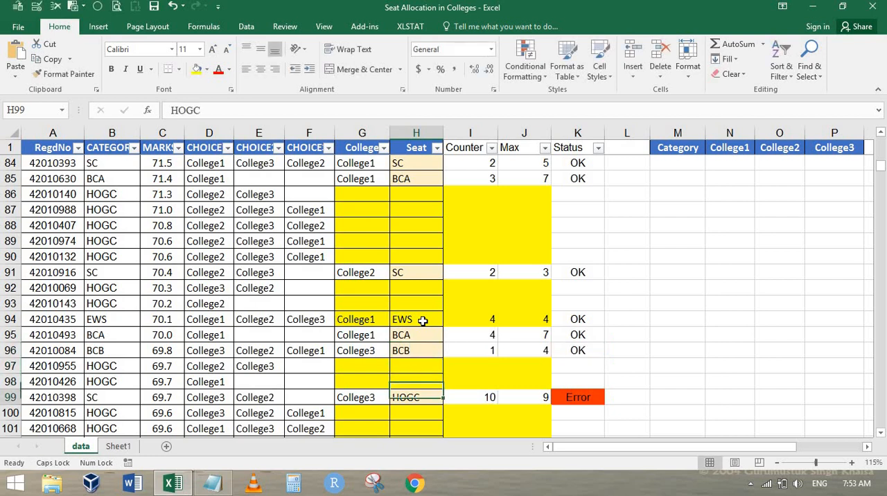
{"action": "type", "text": "SC"}
{"action": "key", "text": "Return"}
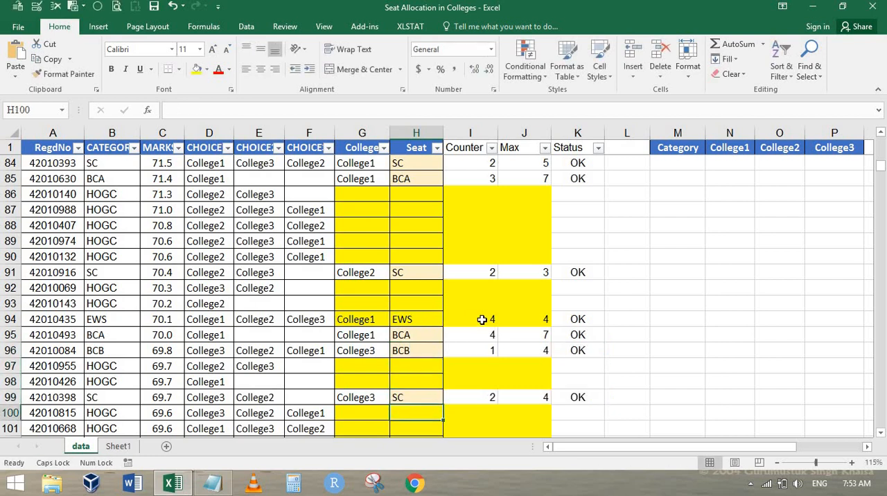
Step: Set the Seat of the Error rows in H105 to SC and in H106 to BCA
{"action": "scroll", "coordinate": [423, 320], "scroll_direction": "down", "scroll_amount": 4}
{"action": "left_click", "coordinate": [423, 303]}
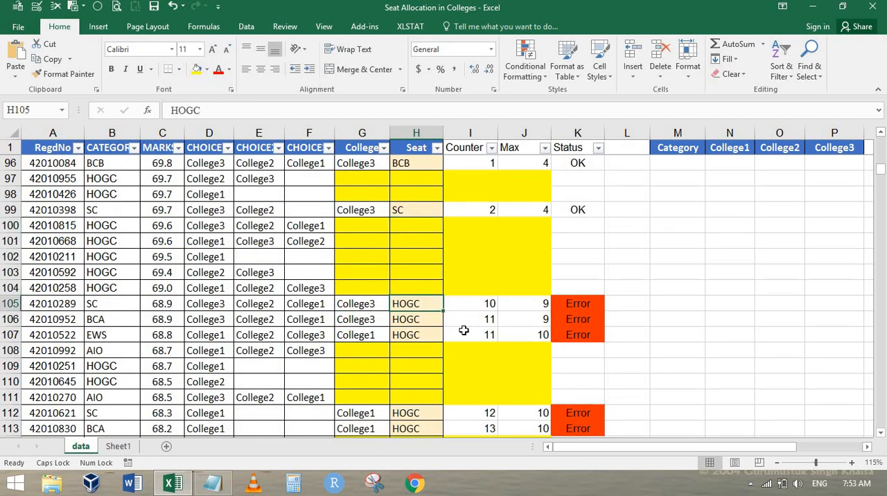
{"action": "type", "text": "SC"}
{"action": "key", "text": "Return"}
{"action": "type", "text": "BCA"}
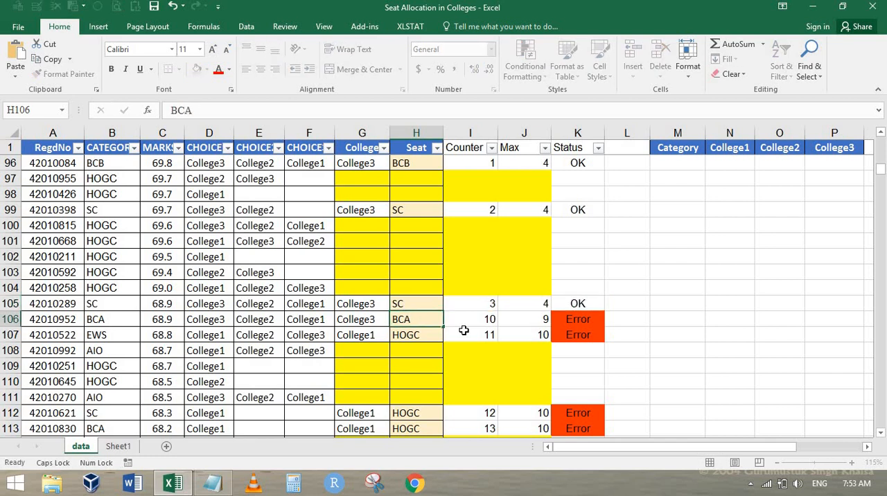
{"action": "key", "text": "Return"}
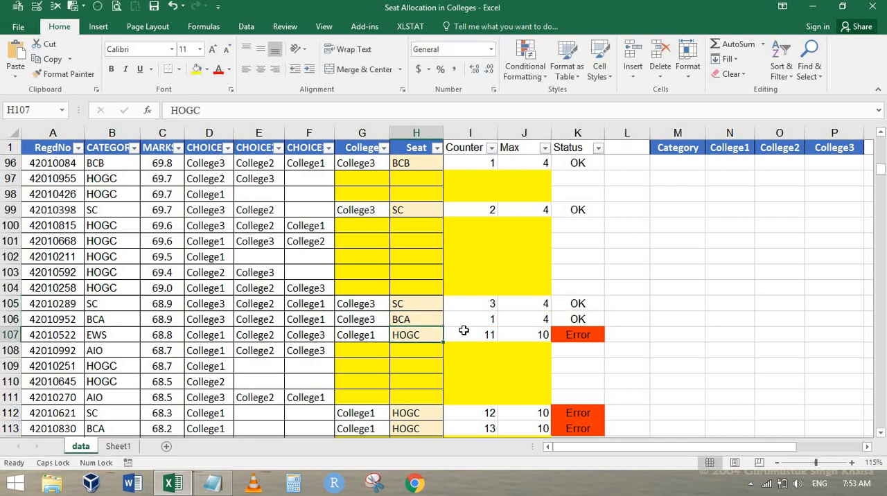
Step: Set the Seat of the row 107 candidate in H107 to EWS and return to that row
{"action": "type", "text": "EWS"}
{"action": "key", "text": "Return"}
{"action": "key", "text": "Return"}
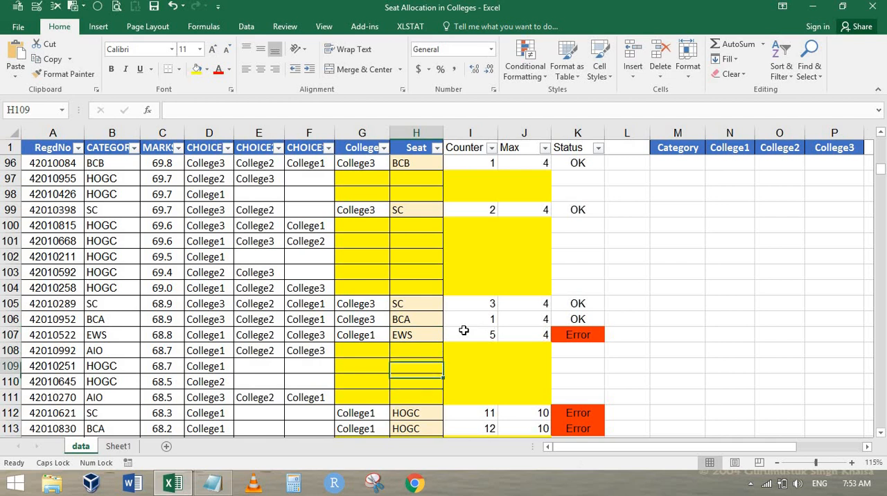
{"action": "key", "text": "Up"}
{"action": "key", "text": "Up"}
{"action": "key", "text": "Left"}
{"action": "key", "text": "Right"}
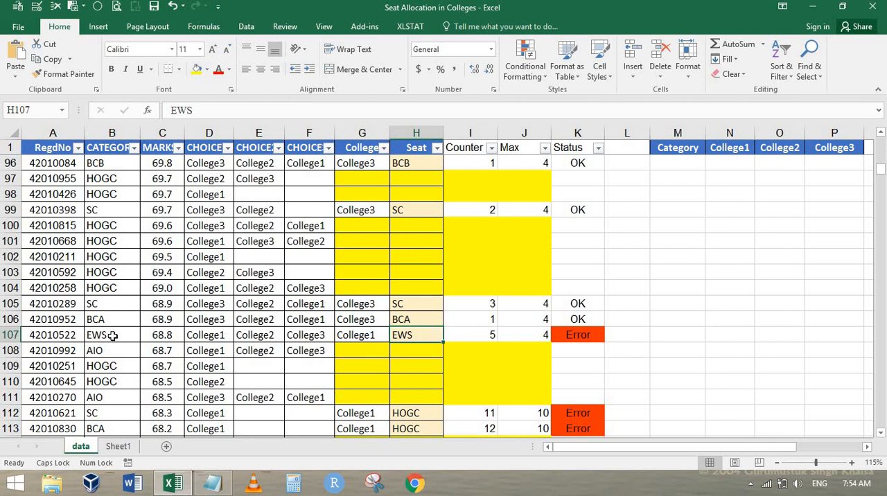
Step: Change the College of the EWS candidate in G107 to the second choice, College2
{"action": "left_click", "coordinate": [112, 338]}
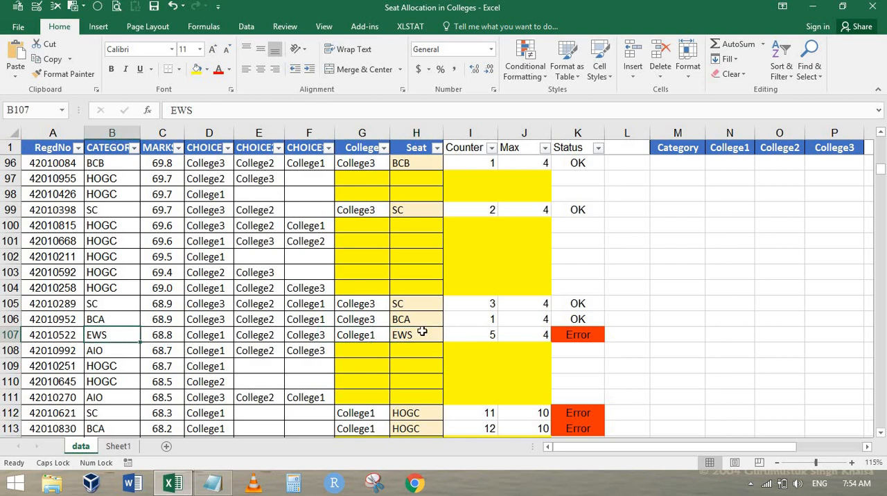
{"action": "left_click", "coordinate": [380, 338]}
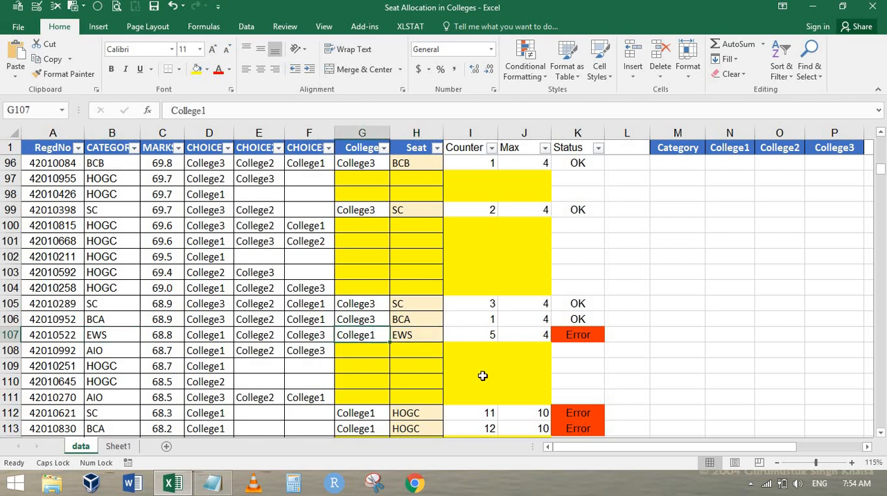
{"action": "key", "text": "Caps_Lock"}
{"action": "type", "text": "Co"}
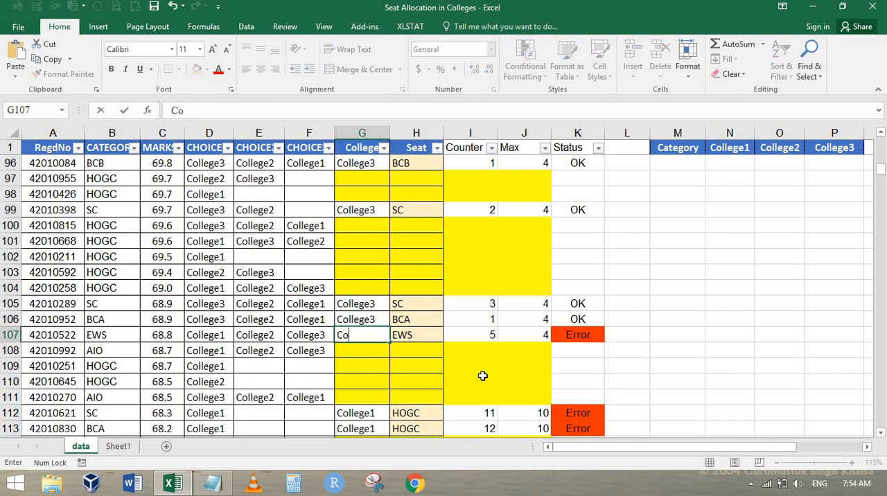
{"action": "type", "text": "llege2"}
{"action": "key", "text": "Return"}
{"action": "key", "text": "Up"}
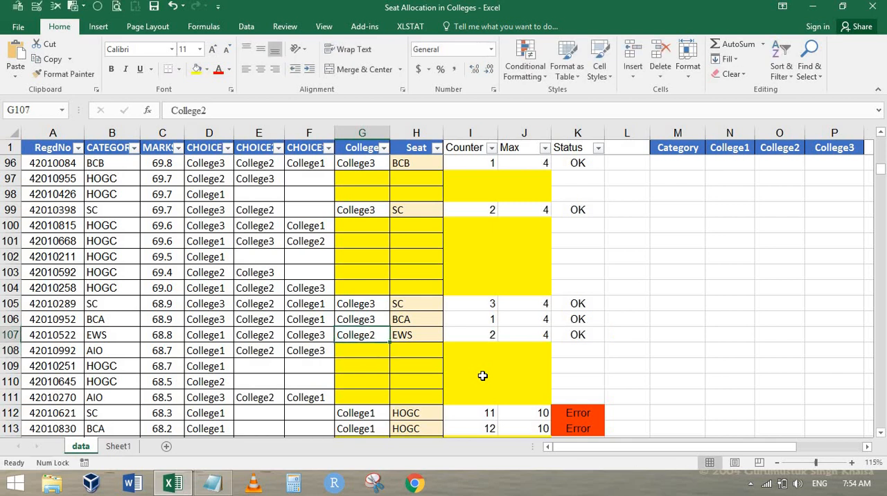
{"action": "key", "text": "Right"}
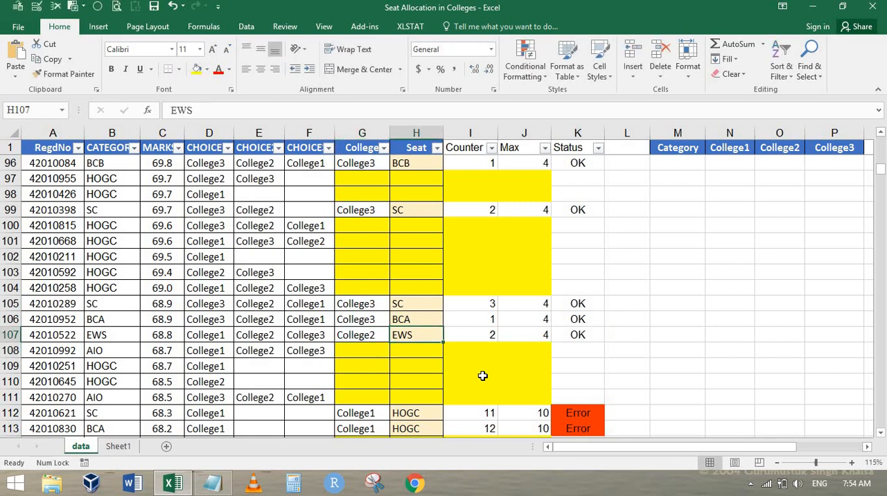
{"action": "left_click", "coordinate": [364, 336]}
Step: Return to the start of the data sheet and inspect the Counter formula in I9
{"action": "scroll", "coordinate": [383, 338], "scroll_direction": "down", "scroll_amount": 19}
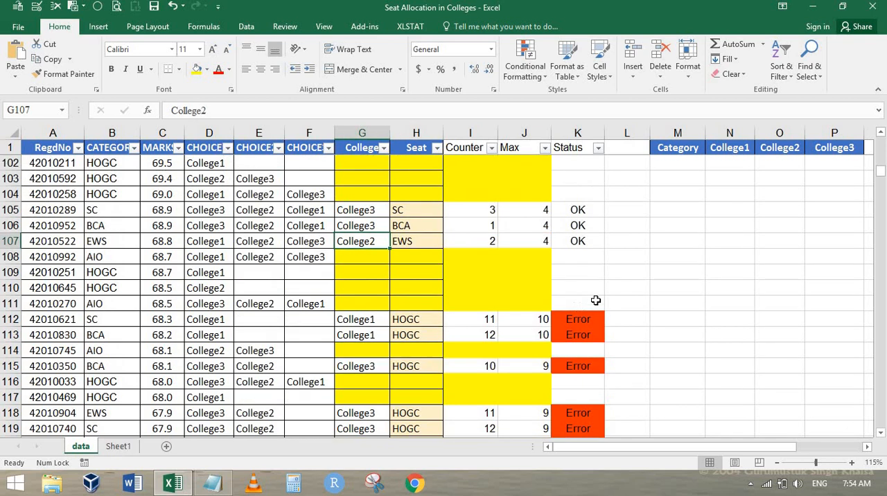
{"action": "scroll", "coordinate": [589, 308], "scroll_direction": "up", "scroll_amount": 8}
{"action": "scroll", "coordinate": [592, 322], "scroll_direction": "up", "scroll_amount": 13}
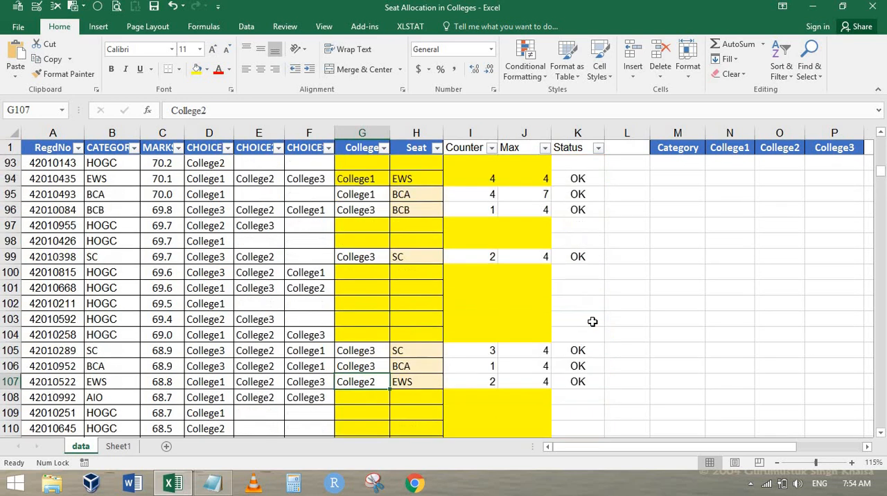
{"action": "key", "text": "ctrl+Home"}
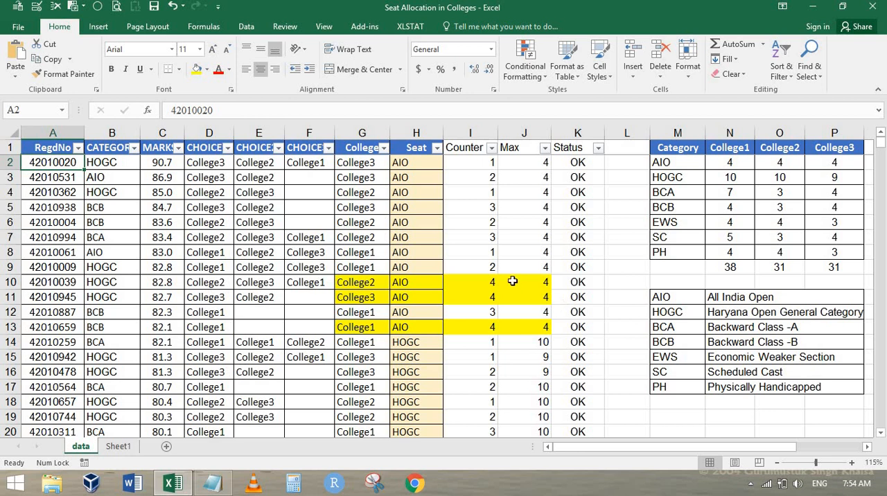
{"action": "left_click", "coordinate": [494, 268]}
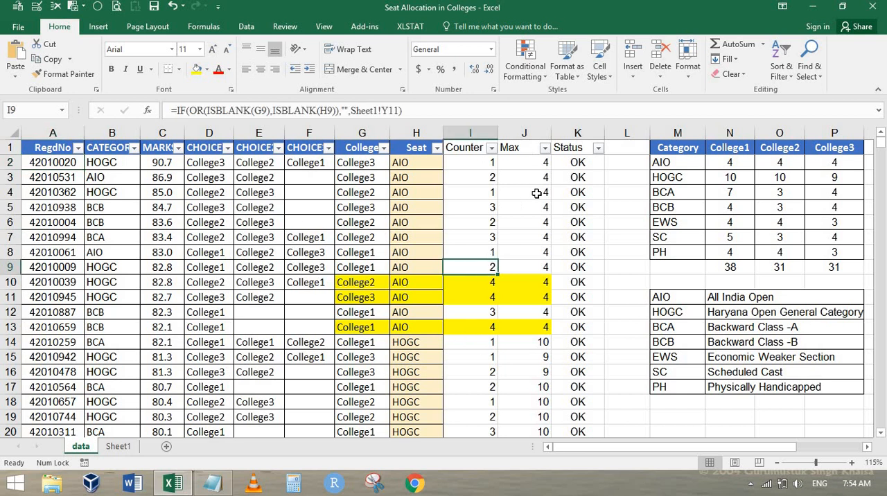
Step: Fill the College cells G2:G251 with the light orange theme colour
{"action": "key", "text": "Left"}
{"action": "key", "text": "Left"}
{"action": "key", "text": "ctrl+Up"}
{"action": "key", "text": "Down"}
{"action": "key", "text": "ctrl+shift+Down"}
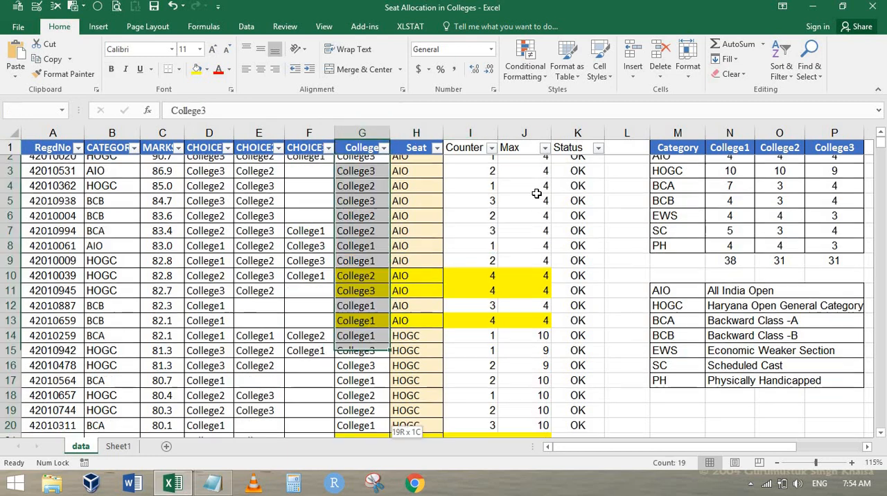
{"action": "key", "text": "ctrl+q"}
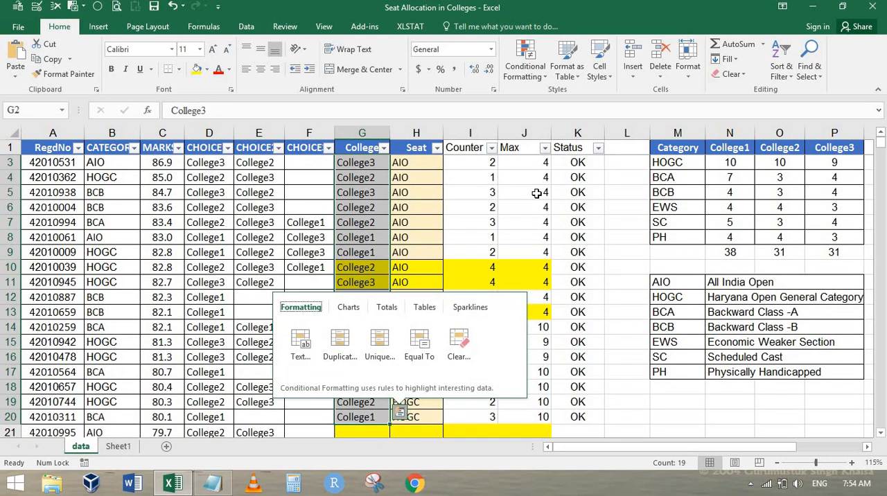
{"action": "key", "text": "Escape"}
{"action": "key", "text": "ctrl+shift+Down"}
{"action": "key", "text": "shift+Page_Down"}
{"action": "key", "text": "shift+Page_Down"}
{"action": "key", "text": "shift+Page_Down"}
{"action": "key", "text": "shift+Page_Down"}
{"action": "key", "text": "shift+Page_Down"}
{"action": "key", "text": "shift+Page_Down"}
{"action": "key", "text": "shift+Page_Down"}
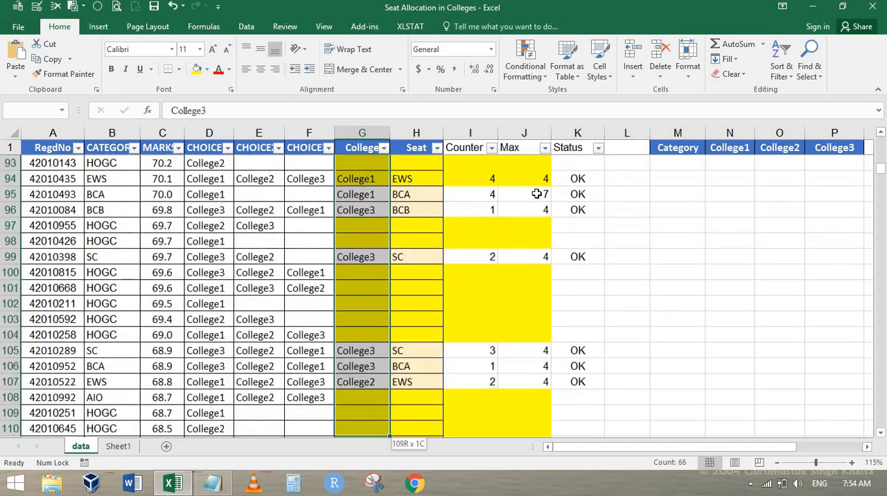
{"action": "key", "text": "shift+Page_Down"}
{"action": "key", "text": "shift+Page_Down"}
{"action": "key", "text": "shift+Page_Down"}
{"action": "key", "text": "shift+Page_Down"}
{"action": "key", "text": "shift+Page_Down"}
{"action": "key", "text": "shift+Page_Down"}
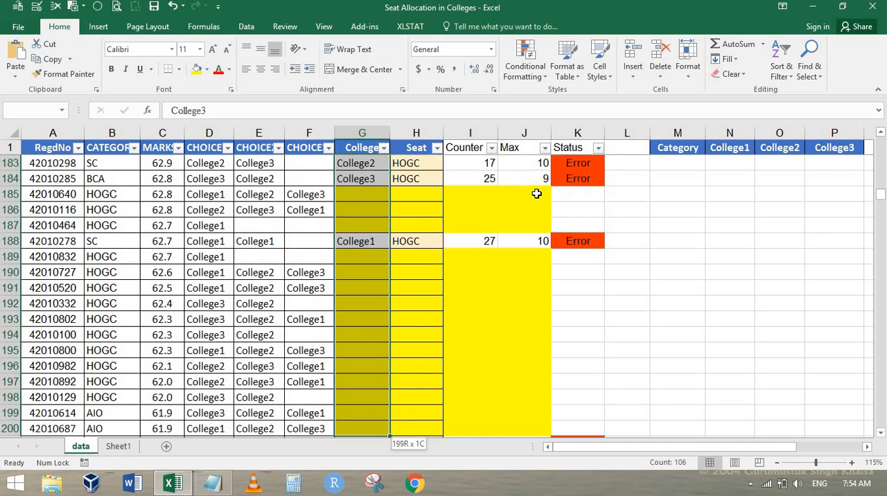
{"action": "key", "text": "shift+Page_Down"}
{"action": "key", "text": "ctrl+shift+Up"}
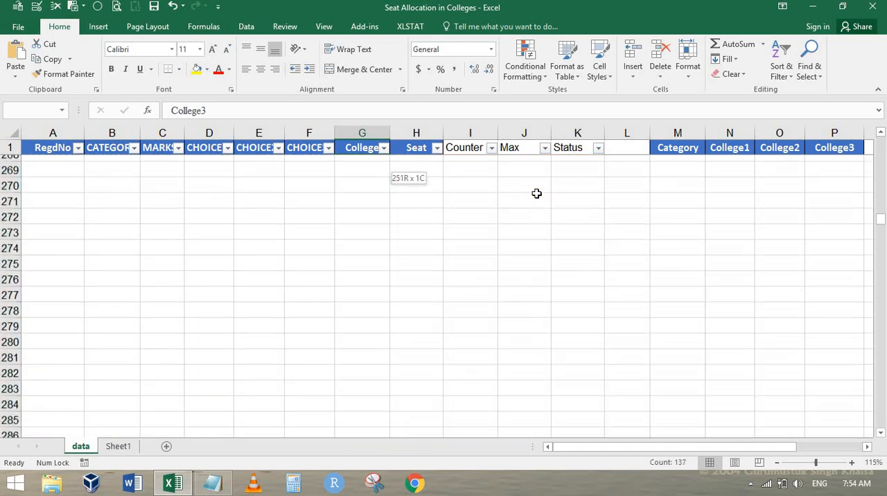
{"action": "key", "text": "shift+Up"}
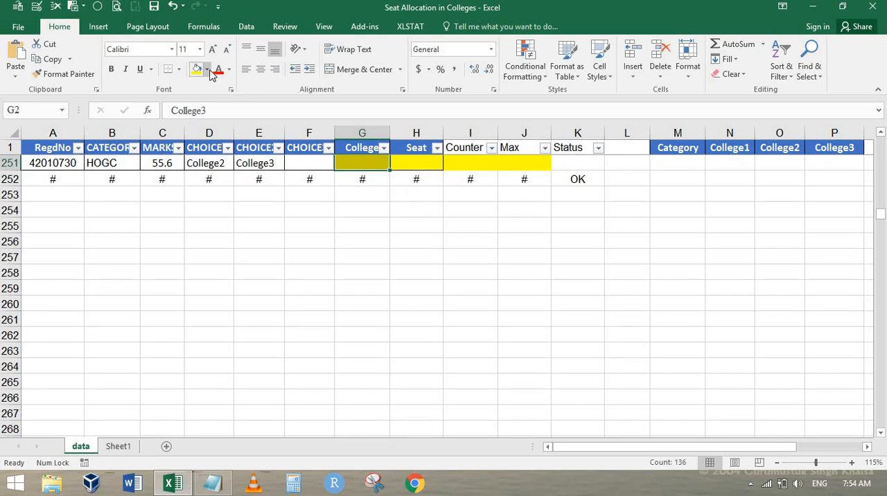
{"action": "left_click", "coordinate": [207, 69]}
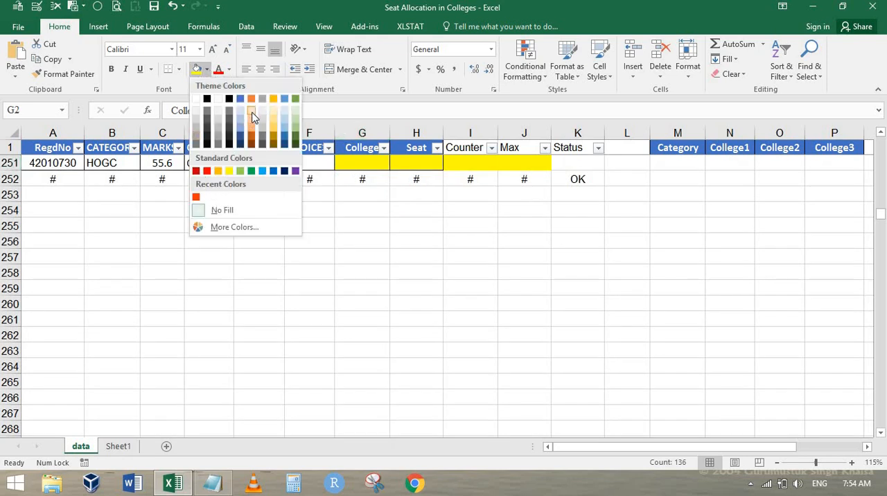
{"action": "left_click", "coordinate": [477, 255]}
Step: Fill the College and Seat cells G2:H251 with the same light orange colour
{"action": "key", "text": "ctrl+Home"}
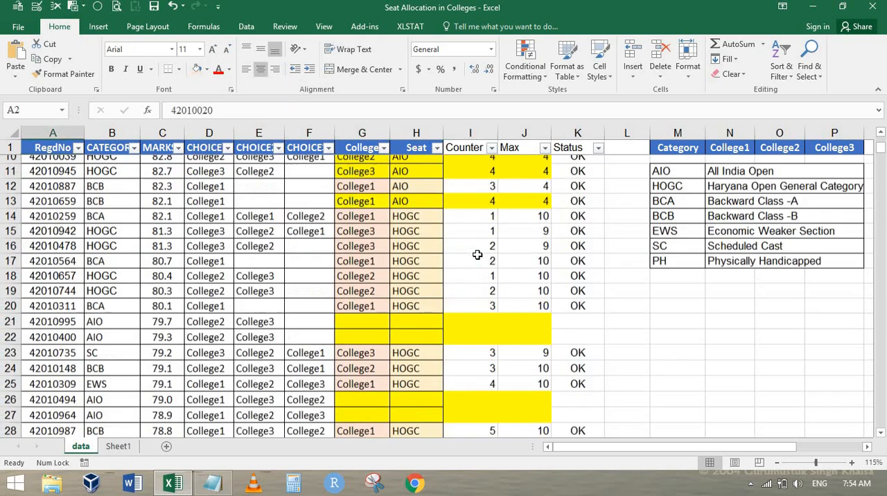
{"action": "key", "text": "Right"}
{"action": "key", "text": "Right"}
{"action": "key", "text": "Right"}
{"action": "key", "text": "Right"}
{"action": "key", "text": "Right"}
{"action": "key", "text": "Right"}
{"action": "key", "text": "Right"}
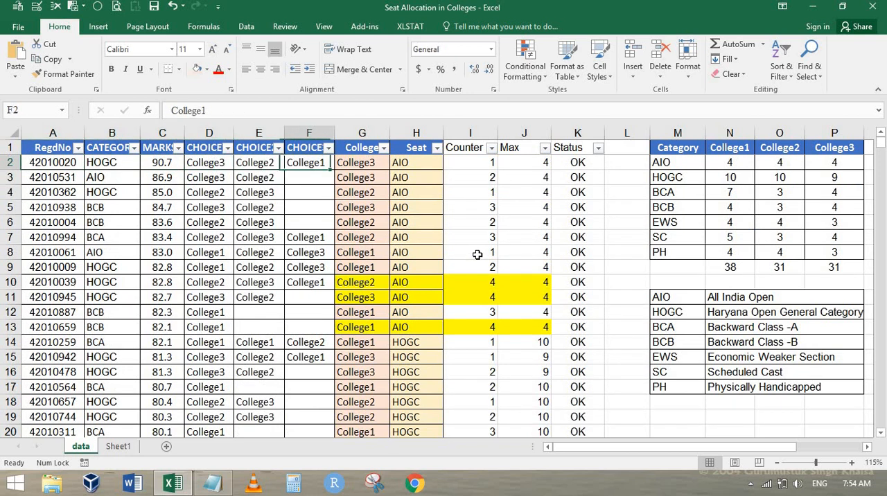
{"action": "key", "text": "Left"}
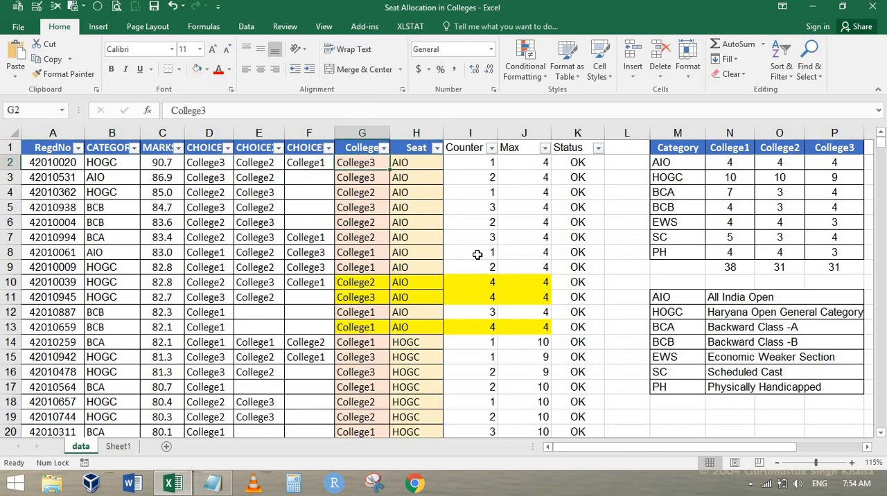
{"action": "key", "text": "Right"}
{"action": "key", "text": "Left"}
{"action": "key", "text": "Left"}
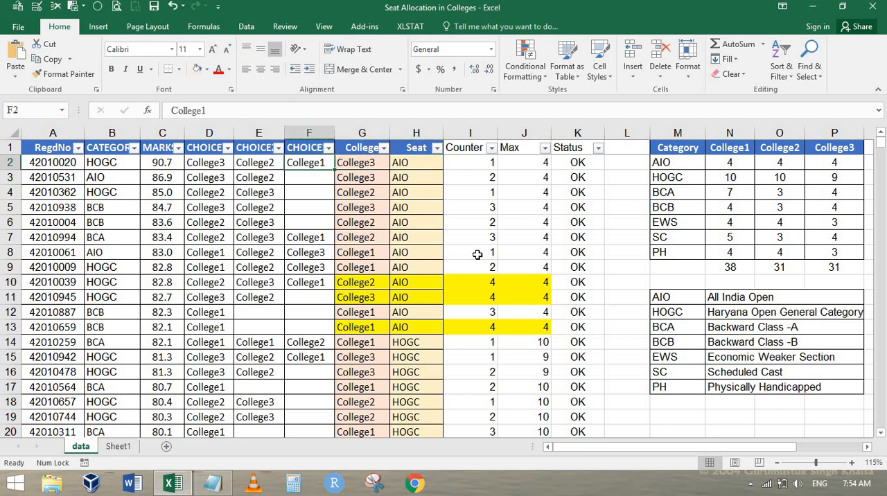
{"action": "key", "text": "Right"}
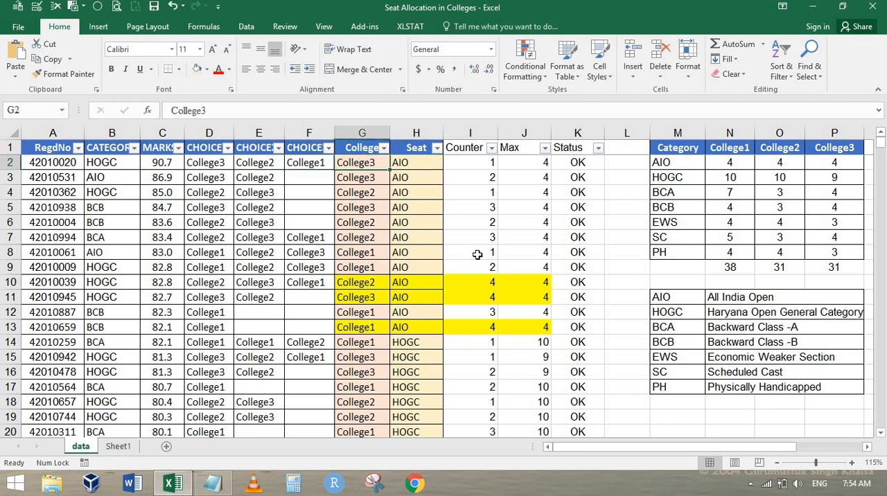
{"action": "key", "text": "shift+Right"}
{"action": "key", "text": "shift+Down"}
{"action": "key", "text": "shift+Down"}
{"action": "key", "text": "shift+Down"}
{"action": "key", "text": "shift+Down"}
{"action": "key", "text": "shift+Down"}
{"action": "key", "text": "shift+Down"}
{"action": "key", "text": "shift+Down"}
{"action": "key", "text": "shift+Down"}
{"action": "key", "text": "shift+Down"}
{"action": "key", "text": "shift+Down"}
{"action": "key", "text": "shift+Down"}
{"action": "key", "text": "shift+Down"}
{"action": "key", "text": "shift+Down"}
{"action": "key", "text": "shift+Down"}
{"action": "key", "text": "shift+Down"}
{"action": "key", "text": "shift+Down"}
{"action": "key", "text": "shift+Down"}
{"action": "key", "text": "shift+Down"}
{"action": "key", "text": "shift+Down"}
{"action": "key", "text": "shift+Down"}
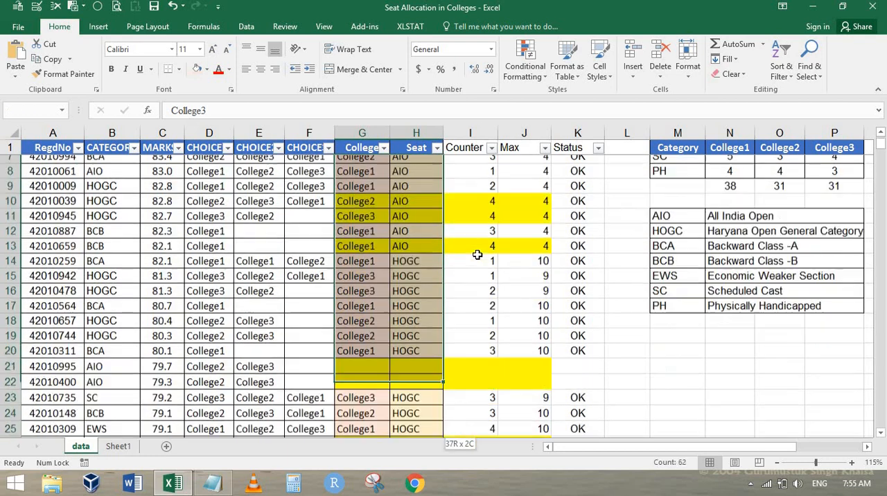
{"action": "key", "text": "shift+Down"}
{"action": "key", "text": "shift+Down"}
{"action": "key", "text": "shift+Down"}
{"action": "key", "text": "shift+Down"}
{"action": "key", "text": "shift+Down"}
{"action": "key", "text": "shift+Down"}
{"action": "key", "text": "shift+Down"}
{"action": "key", "text": "shift+Down"}
{"action": "key", "text": "shift+Down"}
{"action": "key", "text": "shift+Down"}
{"action": "key", "text": "shift+Down"}
{"action": "key", "text": "shift+Down"}
{"action": "key", "text": "shift+Down"}
{"action": "key", "text": "shift+Down"}
{"action": "key", "text": "shift+Down"}
{"action": "key", "text": "shift+Down"}
{"action": "key", "text": "shift+Down"}
{"action": "key", "text": "shift+Down"}
{"action": "key", "text": "shift+Down"}
{"action": "key", "text": "shift+Down"}
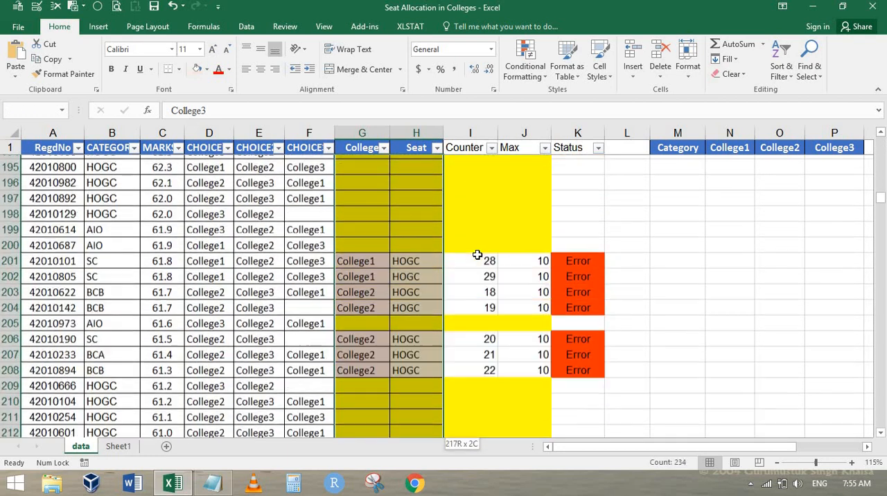
{"action": "key", "text": "shift+Down"}
{"action": "key", "text": "shift+Down"}
{"action": "key", "text": "shift+Down"}
{"action": "key", "text": "shift+Down"}
{"action": "key", "text": "shift+Down"}
{"action": "key", "text": "shift+Down"}
{"action": "key", "text": "shift+Down"}
{"action": "key", "text": "shift+Down"}
{"action": "key", "text": "shift+Down"}
{"action": "key", "text": "shift+Down"}
{"action": "key", "text": "shift+Down"}
{"action": "key", "text": "shift+Down"}
{"action": "key", "text": "shift+Down"}
{"action": "key", "text": "shift+Down"}
{"action": "key", "text": "shift+Down"}
{"action": "key", "text": "shift+Down"}
{"action": "key", "text": "shift+Down"}
{"action": "key", "text": "shift+Down"}
{"action": "key", "text": "shift+Down"}
{"action": "key", "text": "shift+Down"}
{"action": "key", "text": "shift+Up"}
{"action": "key", "text": "shift+Up"}
{"action": "key", "text": "shift+Up"}
{"action": "key", "text": "shift+Up"}
{"action": "key", "text": "shift+Up"}
{"action": "key", "text": "shift+Up"}
{"action": "key", "text": "shift+Up"}
{"action": "key", "text": "shift+Up"}
{"action": "key", "text": "shift+Up"}
{"action": "key", "text": "shift+Up"}
{"action": "key", "text": "shift+Up"}
{"action": "key", "text": "shift+Up"}
{"action": "key", "text": "shift+Up"}
{"action": "key", "text": "shift+Up"}
{"action": "key", "text": "shift+Up"}
{"action": "key", "text": "shift+Up"}
{"action": "key", "text": "shift+Up"}
{"action": "key", "text": "shift+Up"}
{"action": "key", "text": "shift+Up"}
{"action": "key", "text": "shift+Up"}
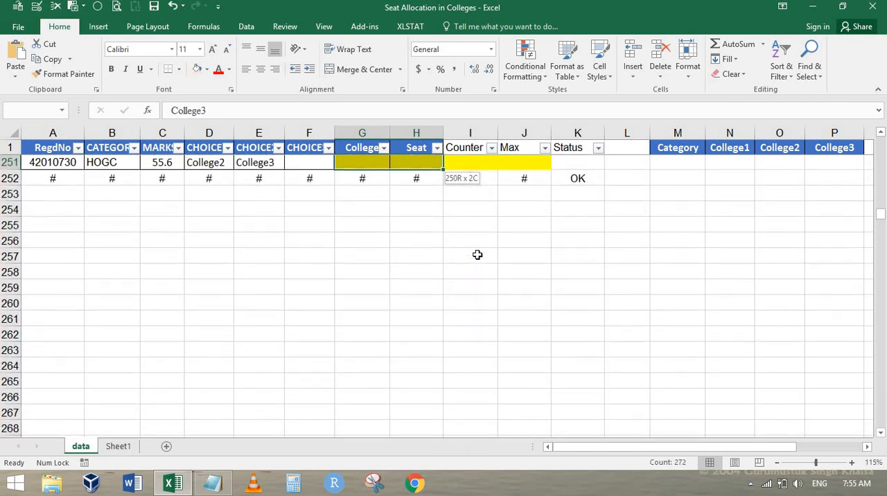
{"action": "scroll", "coordinate": [336, 262], "scroll_direction": "up", "scroll_amount": 3}
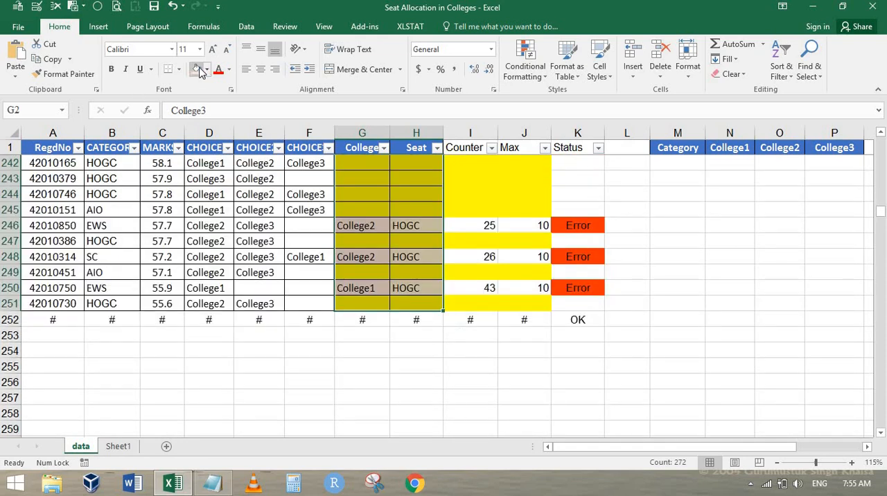
Step: Unlock the College and Seat cells G2:H251 in their cell protection settings
{"action": "right_click", "coordinate": [371, 189]}
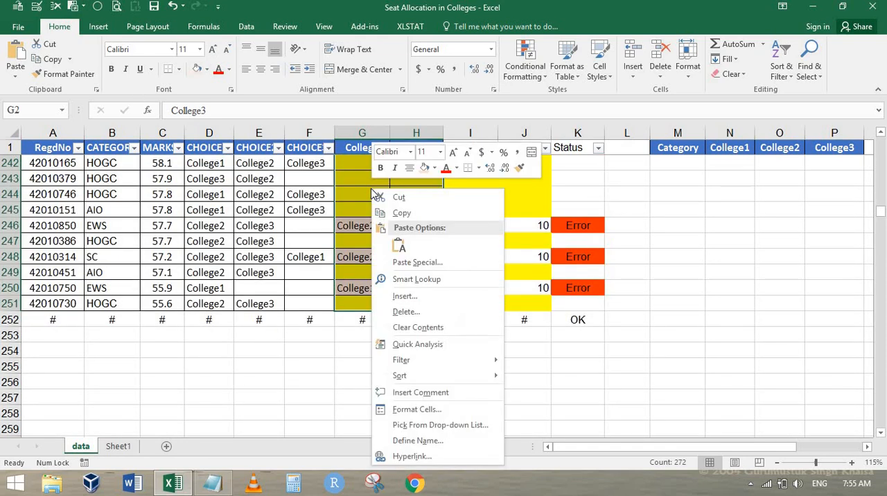
{"action": "left_click", "coordinate": [412, 409]}
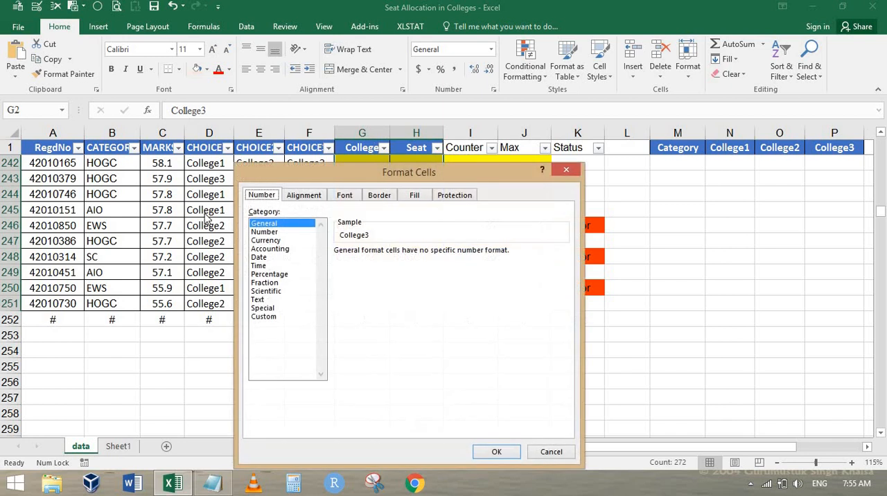
{"action": "left_click", "coordinate": [456, 196]}
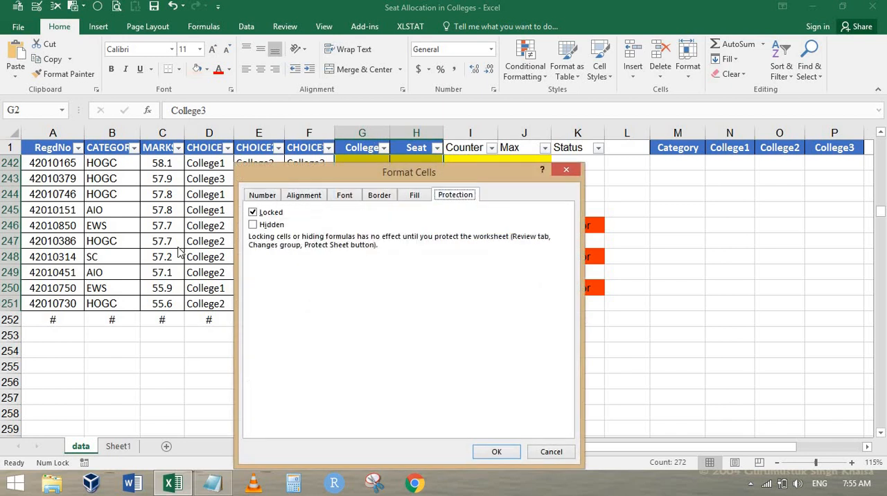
{"action": "left_click", "coordinate": [263, 215]}
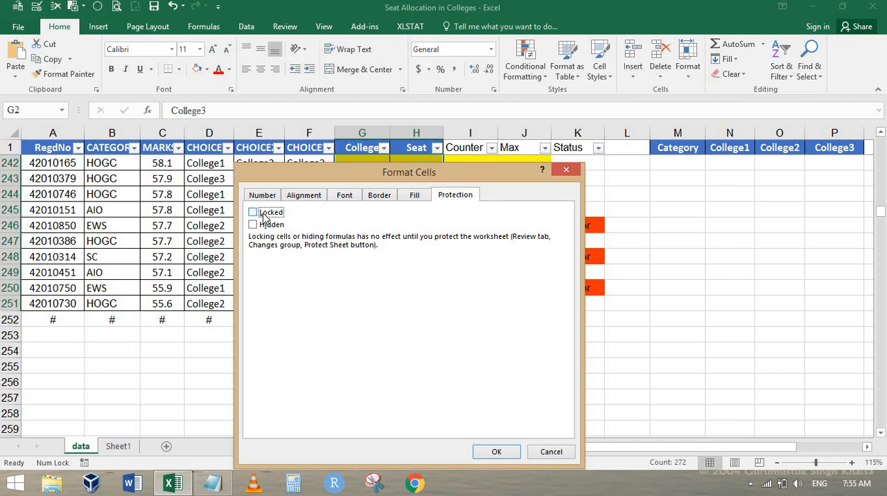
{"action": "left_click_drag", "start_coordinate": [318, 169], "coordinate": [554, 144]}
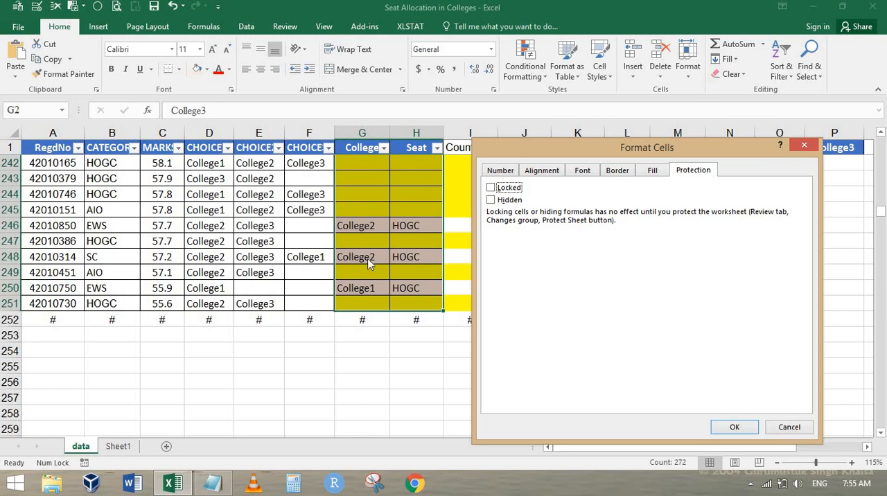
{"action": "left_click", "coordinate": [731, 429]}
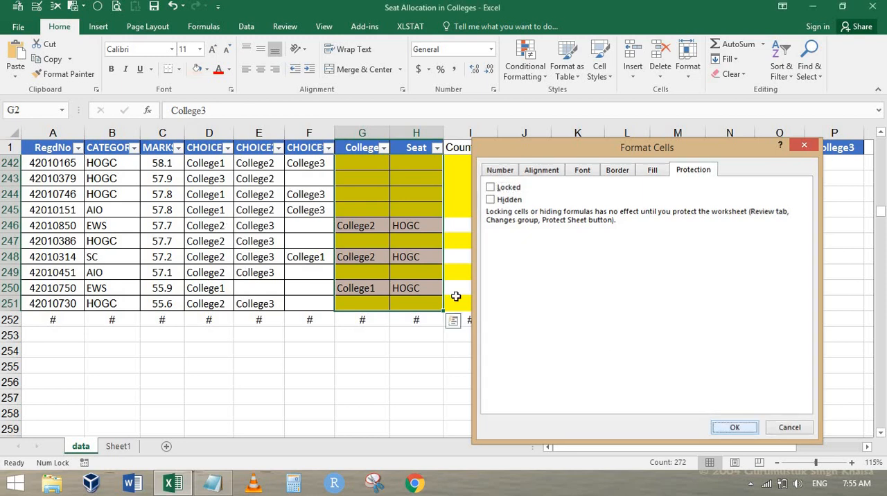
Step: Set the Counter, Max and Status cells I2:K251 to Hidden, keeping them Locked
{"action": "left_click", "coordinate": [463, 301]}
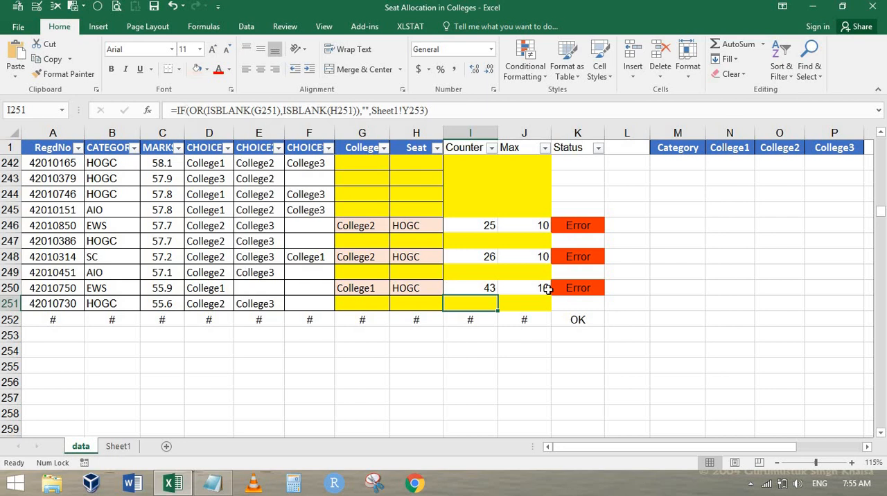
{"action": "key", "text": "shift+Right"}
{"action": "key", "text": "shift+Right"}
{"action": "key", "text": "ctrl+q"}
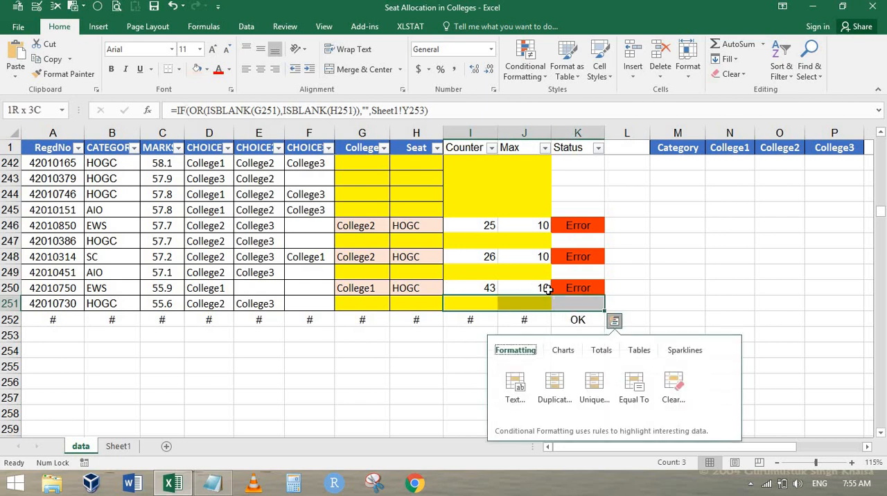
{"action": "key", "text": "Escape"}
{"action": "key", "text": "shift+Page_Up"}
{"action": "key", "text": "shift+Page_Up"}
{"action": "key", "text": "shift+Page_Up"}
{"action": "key", "text": "shift+Page_Up"}
{"action": "key", "text": "shift+Page_Up"}
{"action": "key", "text": "shift+Page_Up"}
{"action": "key", "text": "shift+Page_Up"}
{"action": "key", "text": "shift+Page_Up"}
{"action": "key", "text": "shift+Page_Up"}
{"action": "key", "text": "shift+Page_Up"}
{"action": "key", "text": "shift+Page_Up"}
{"action": "key", "text": "shift+Page_Up"}
{"action": "key", "text": "shift+Page_Up"}
{"action": "key", "text": "shift+Page_Up"}
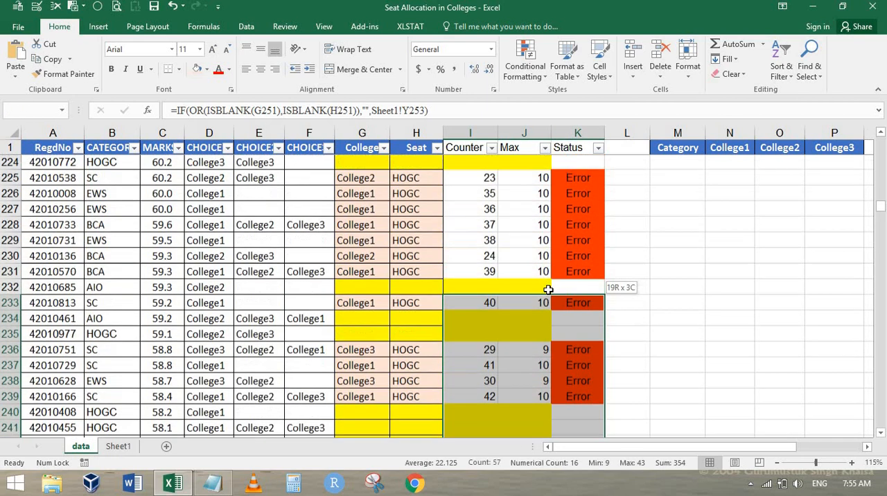
{"action": "key", "text": "shift+Page_Up"}
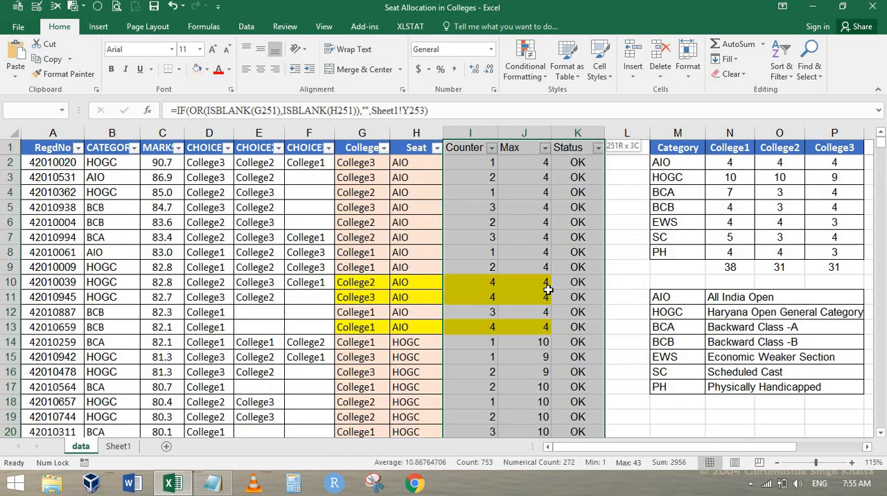
{"action": "key", "text": "shift+Down"}
{"action": "right_click", "coordinate": [511, 226]}
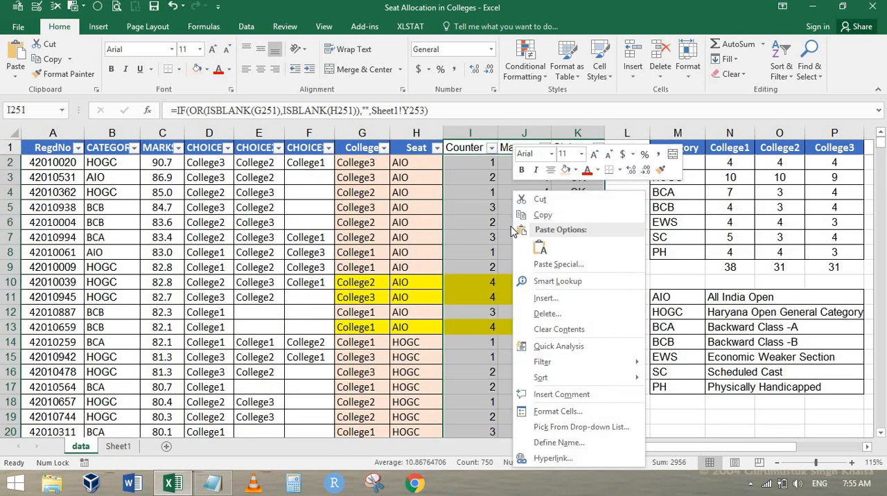
{"action": "left_click", "coordinate": [558, 411]}
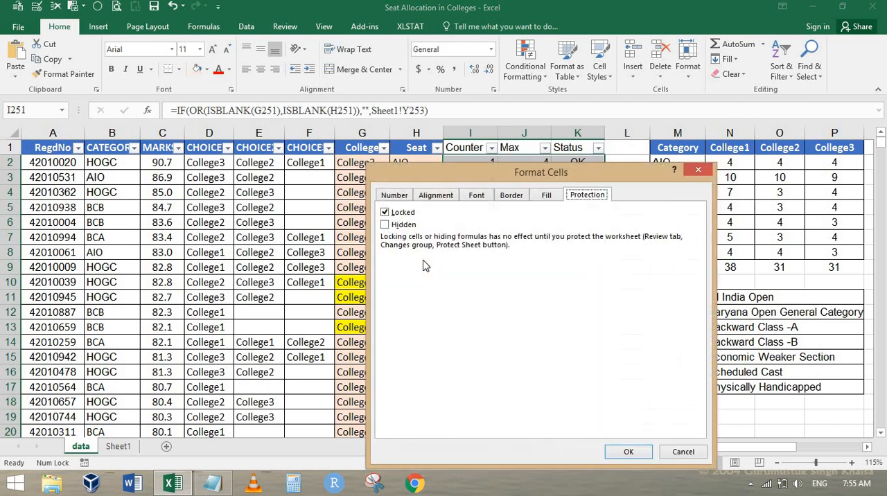
{"action": "left_click", "coordinate": [404, 226]}
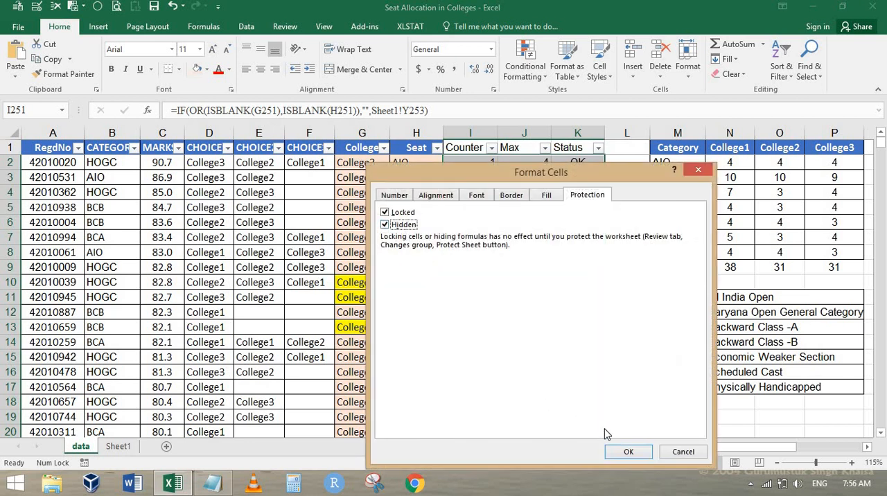
{"action": "left_click", "coordinate": [627, 451]}
Step: Protect the data sheet, allowing selection of locked and unlocked cells, and enter and confirm the sheet password
{"action": "left_click", "coordinate": [274, 160]}
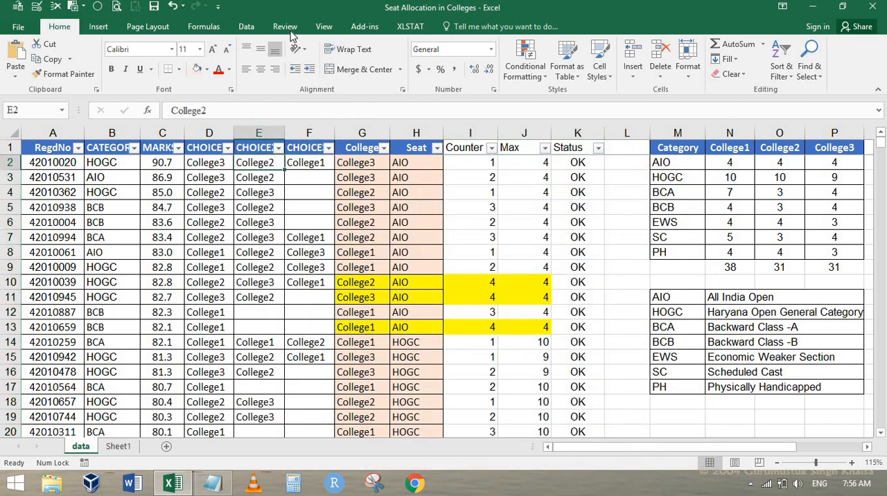
{"action": "left_click", "coordinate": [284, 27]}
{"action": "left_click", "coordinate": [392, 70]}
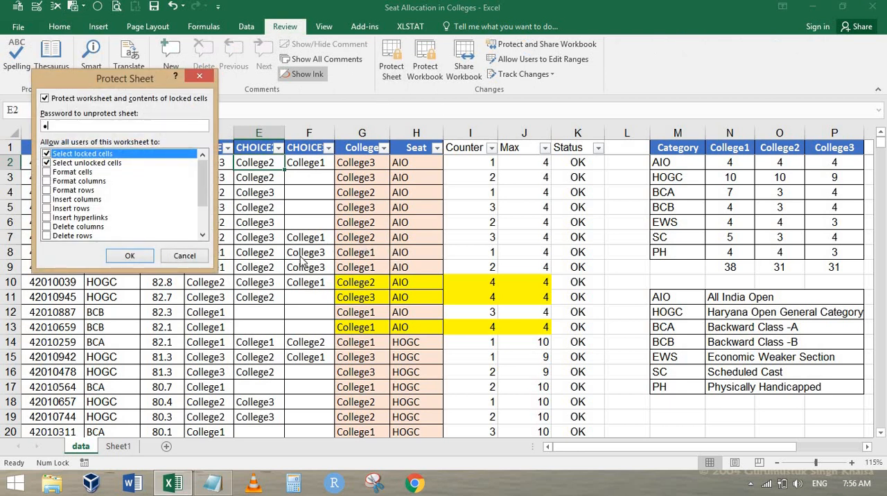
{"action": "left_click", "coordinate": [139, 257]}
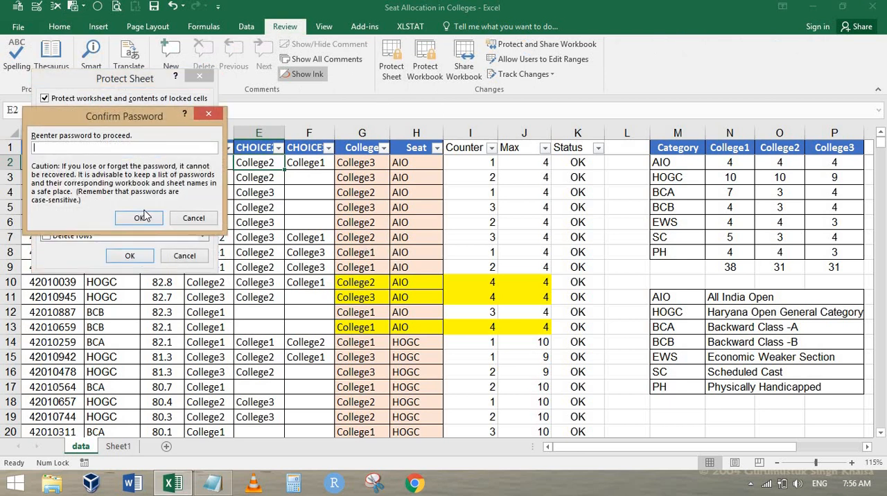
{"action": "type", "text": "a"}
{"action": "left_click", "coordinate": [141, 217]}
Step: Test editing on the protected sheet by setting the Seat in H5 to hogc
{"action": "left_click", "coordinate": [374, 207]}
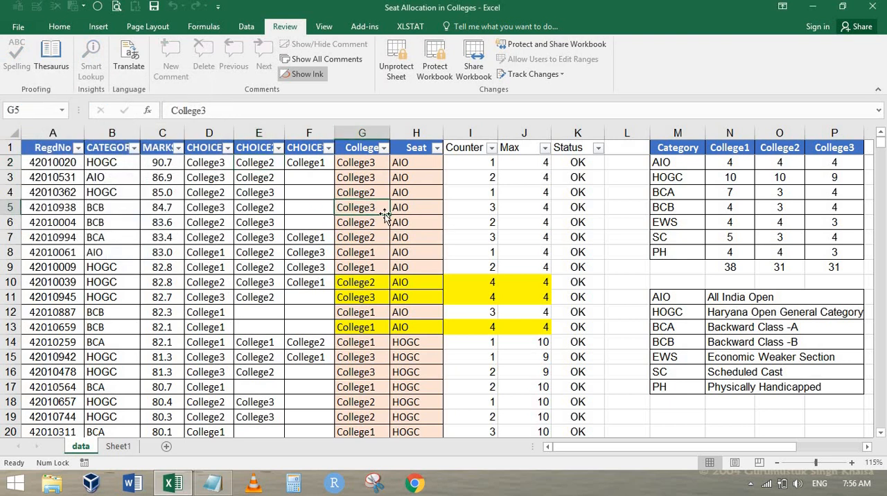
{"action": "key", "text": "Right"}
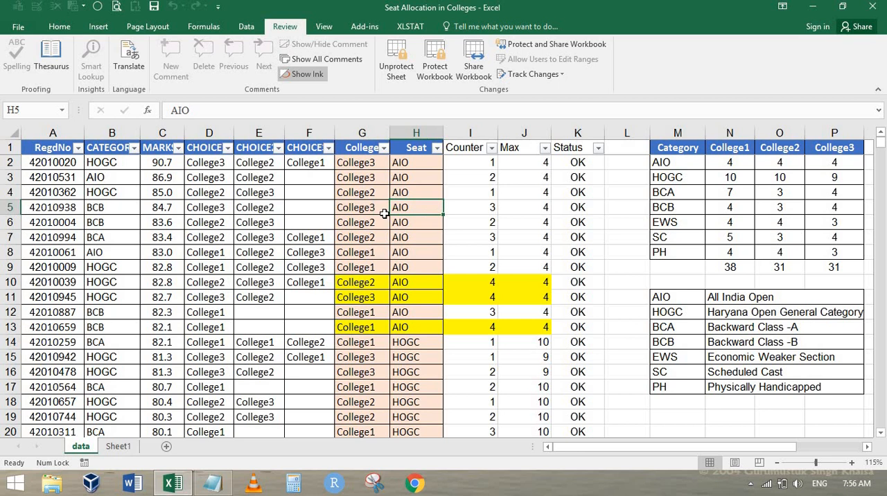
{"action": "type", "text": "hogc"}
{"action": "key", "text": "Return"}
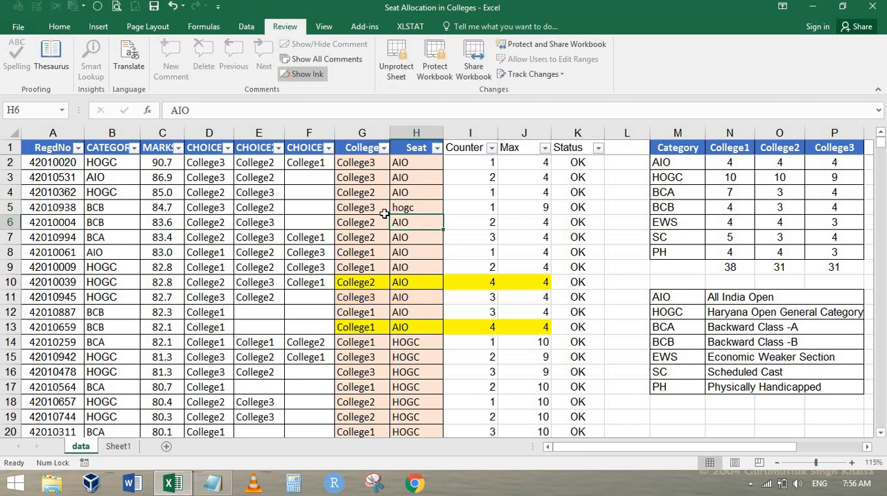
Step: Set the Seat in H5 back to AIO
{"action": "key", "text": "Up"}
{"action": "type", "text": "AIO"}
{"action": "key", "text": "Return"}
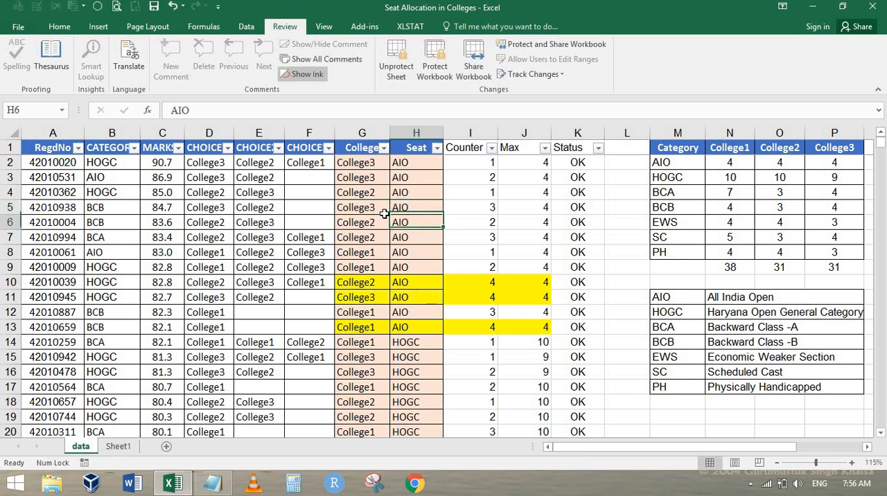
Step: Test the sheet protection by trying to clear the Counter in I6 and the Max in J6
{"action": "key", "text": "Right"}
{"action": "key", "text": "Delete"}
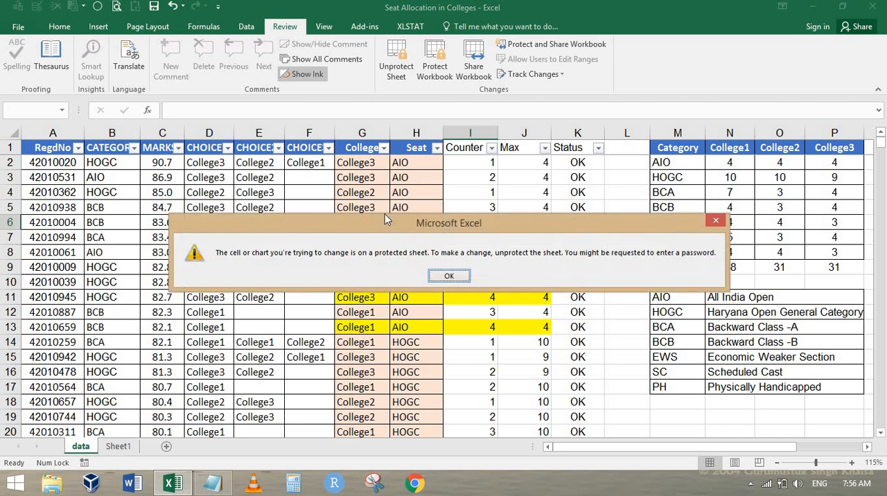
{"action": "key", "text": "Return"}
{"action": "key", "text": "Right"}
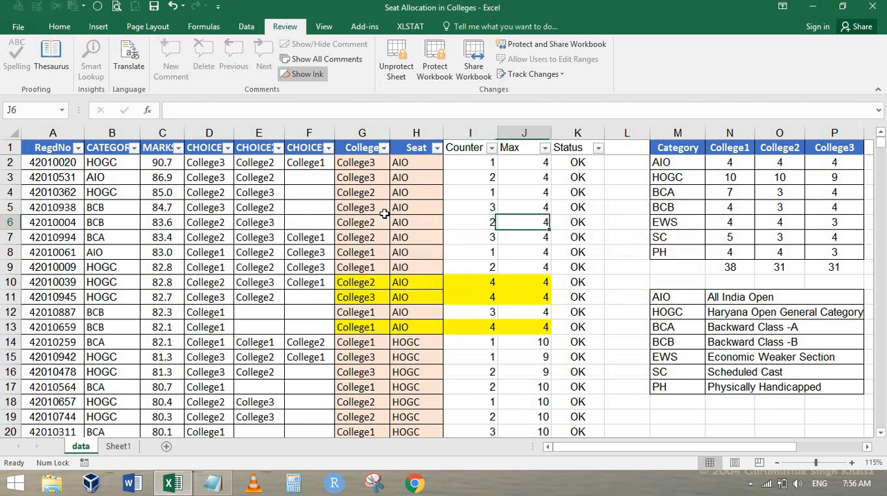
{"action": "key", "text": "Delete"}
{"action": "key", "text": "Return"}
Step: Test the protection of the category quota table by trying to clear cells M6 and O6
{"action": "key", "text": "Right"}
{"action": "key", "text": "Right"}
{"action": "key", "text": "Right"}
{"action": "key", "text": "Delete"}
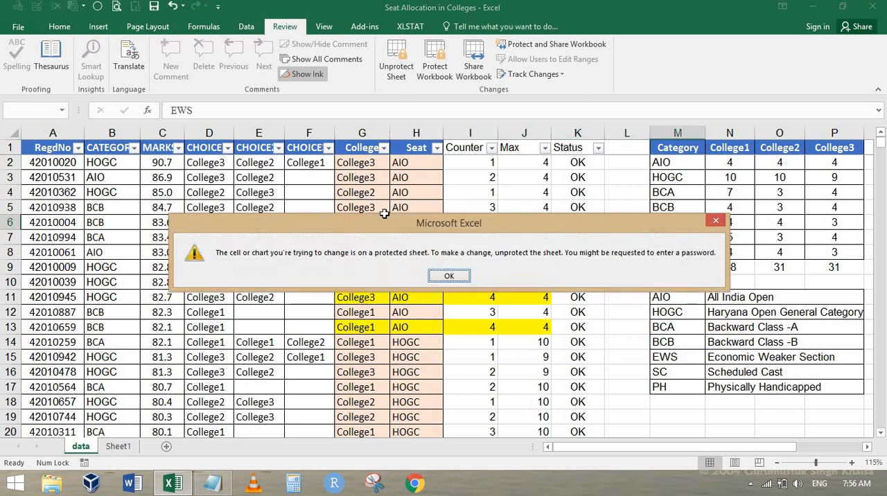
{"action": "key", "text": "Return"}
{"action": "key", "text": "Right"}
{"action": "key", "text": "Right"}
{"action": "key", "text": "Delete"}
{"action": "key", "text": "Return"}
Step: Check whether the formulas are hidden in Counter cell I6, Max cell J4 and Status cell K4
{"action": "key", "text": "Left"}
{"action": "key", "text": "Left"}
{"action": "key", "text": "Left"}
{"action": "key", "text": "Left"}
{"action": "key", "text": "Left"}
{"action": "key", "text": "Left"}
{"action": "key", "text": "Left"}
{"action": "key", "text": "Left"}
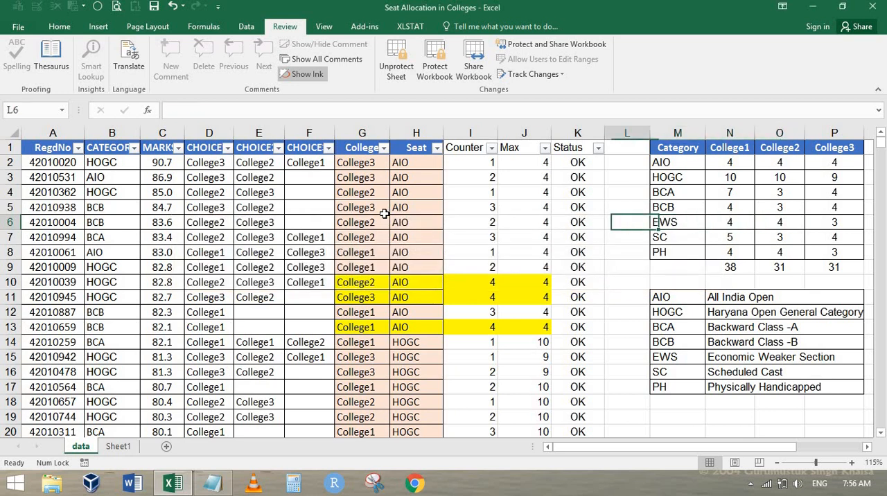
{"action": "key", "text": "Right"}
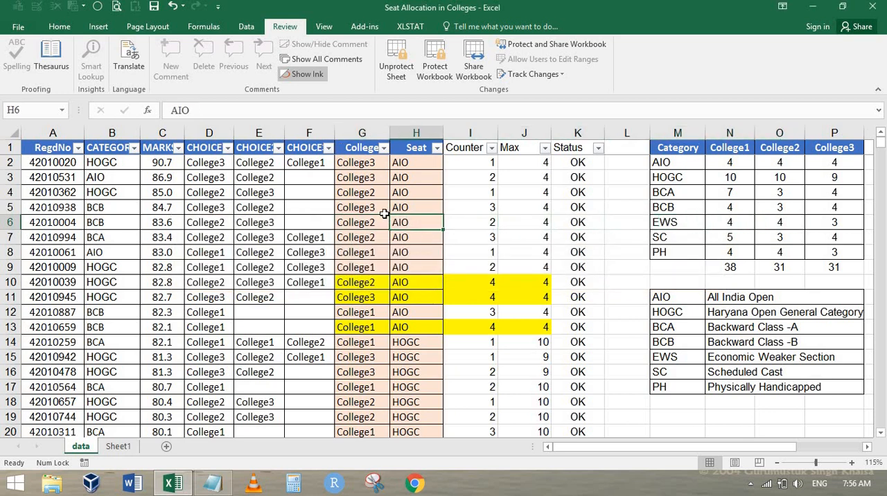
{"action": "key", "text": "Right"}
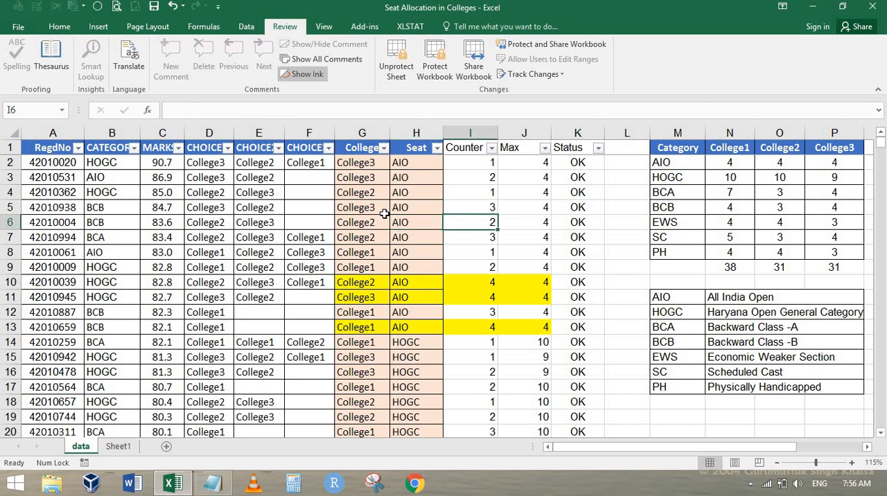
{"action": "left_click", "coordinate": [530, 194]}
{"action": "left_click", "coordinate": [582, 191]}
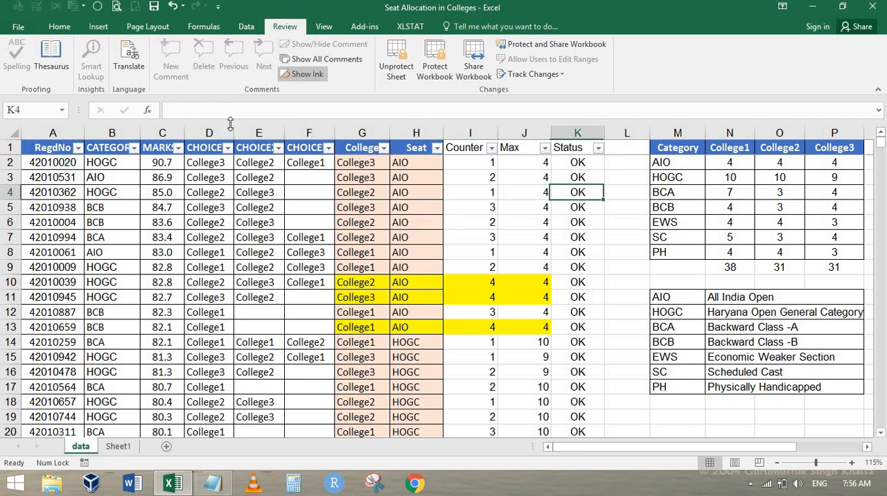
Step: Correct the Seat entries of the rows flagged Error by setting H112 to SC and H113 to BCA
{"action": "left_click", "coordinate": [353, 166]}
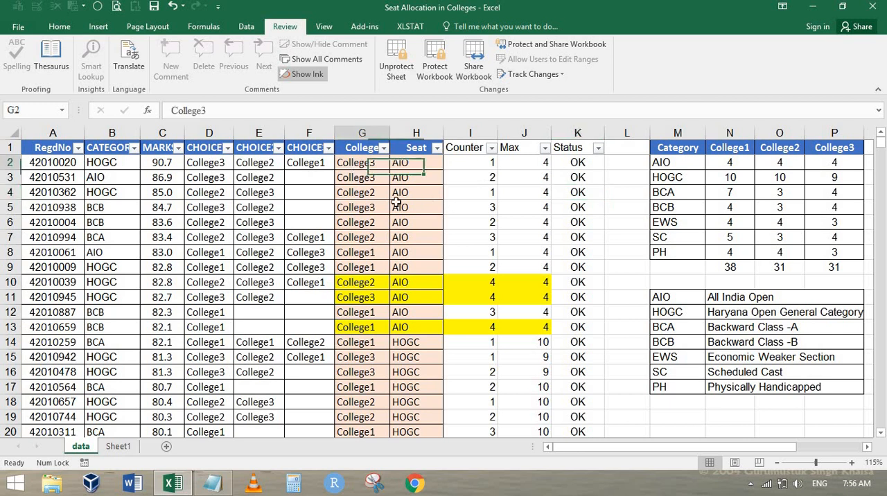
{"action": "key", "text": "Down"}
{"action": "key", "text": "Down"}
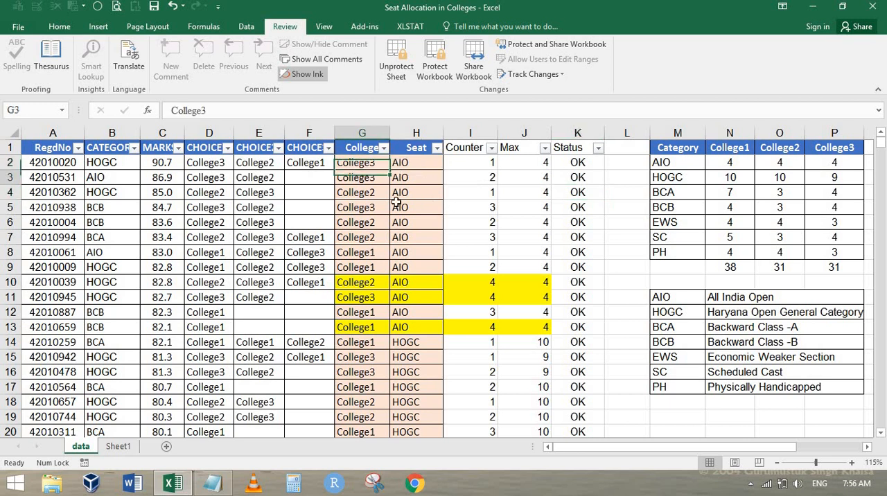
{"action": "scroll", "coordinate": [399, 210], "scroll_direction": "down", "scroll_amount": 20}
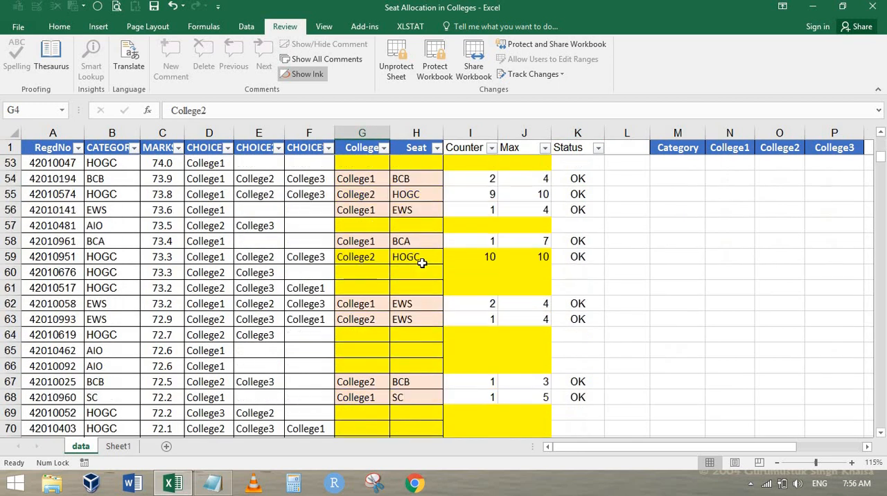
{"action": "scroll", "coordinate": [400, 281], "scroll_direction": "down", "scroll_amount": 9}
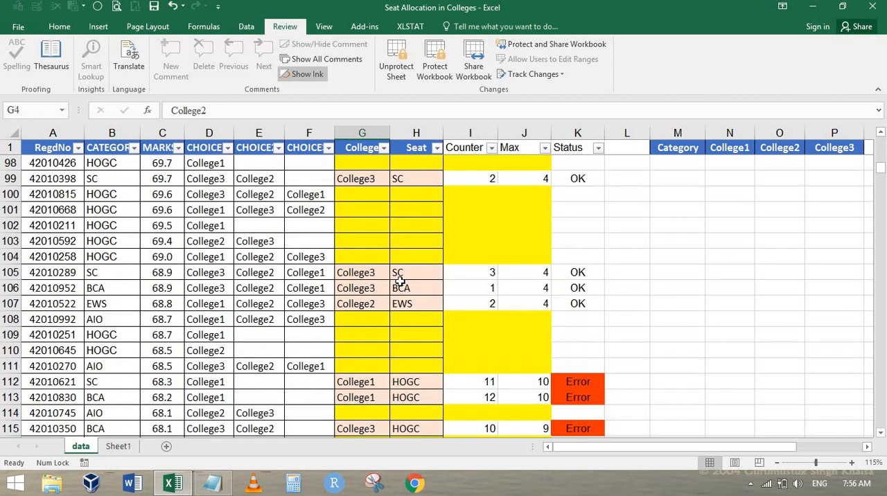
{"action": "left_click", "coordinate": [411, 381]}
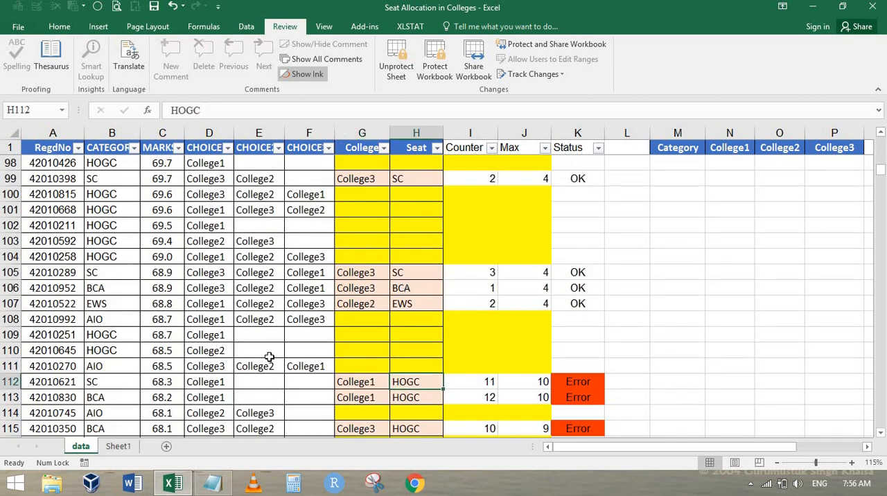
{"action": "type", "text": "SC"}
{"action": "key", "text": "Return"}
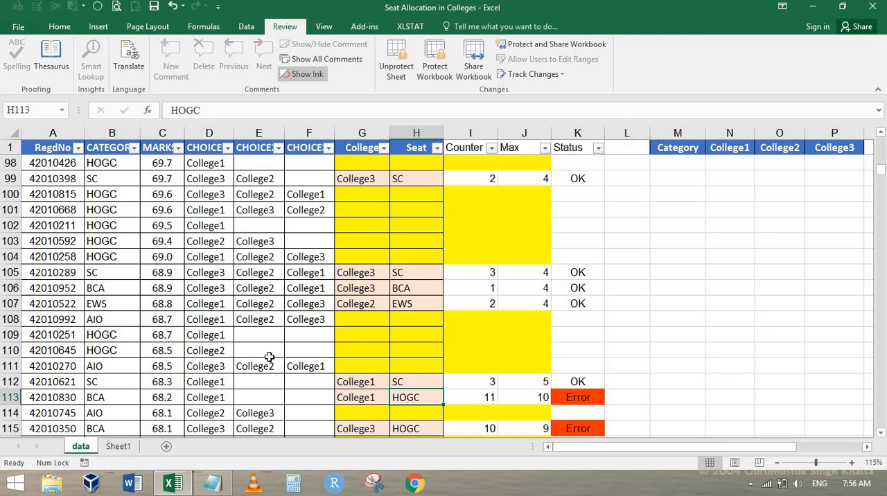
{"action": "type", "text": "BCA"}
{"action": "key", "text": "Return"}
{"action": "key", "text": "Return"}
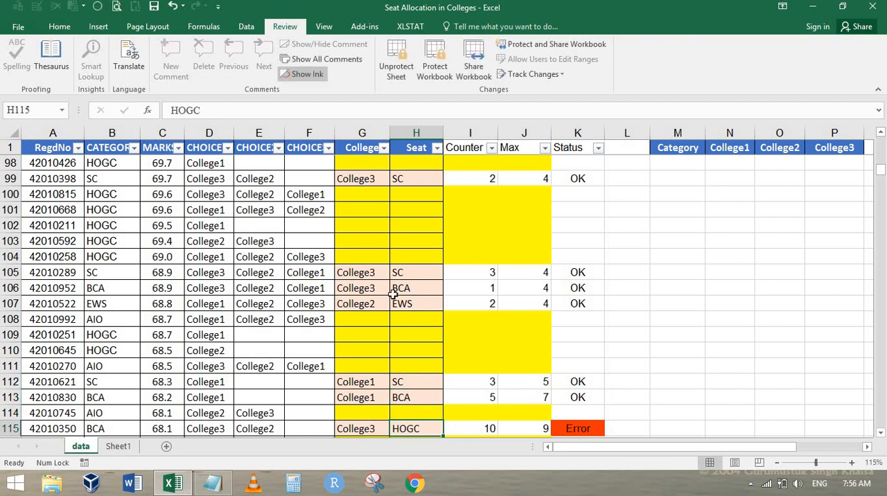
{"action": "scroll", "coordinate": [530, 253], "scroll_direction": "up", "scroll_amount": 20}
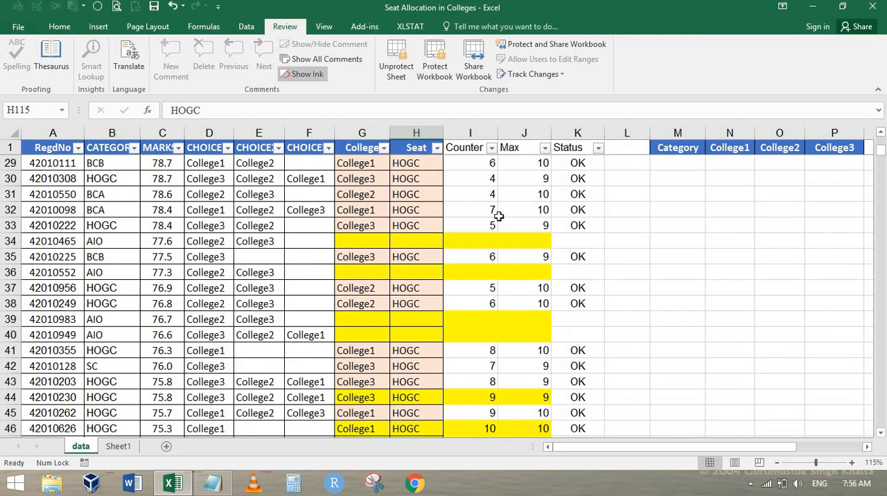
{"action": "left_click", "coordinate": [499, 210]}
{"action": "key", "text": "ctrl+c"}
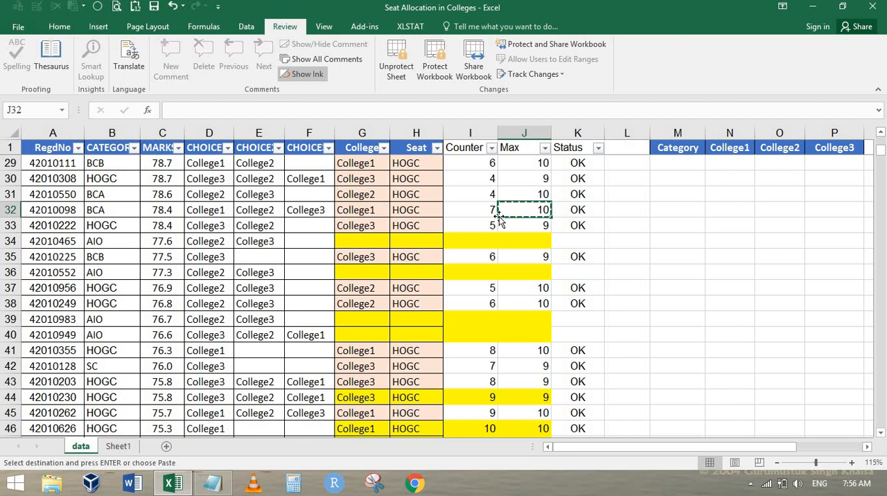
{"action": "key", "text": "ctrl+Home"}
{"action": "key", "text": "Escape"}
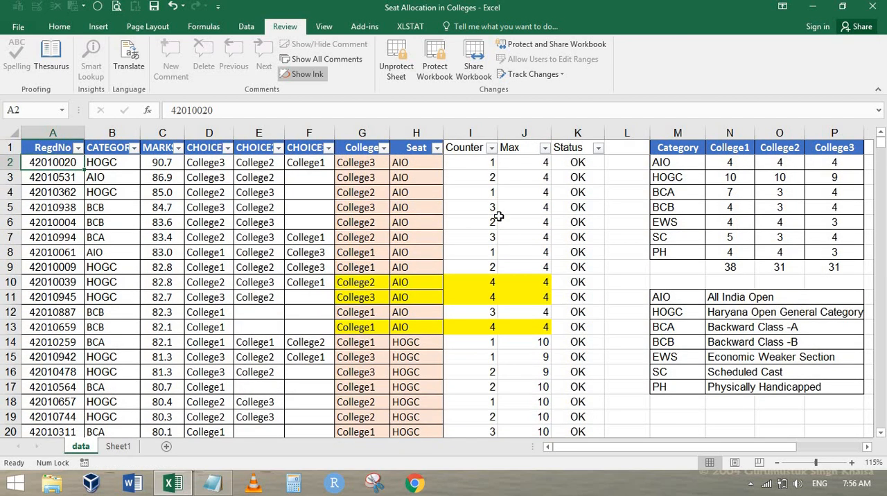
Step: Review the category quota table M1:P8 and the first Max, Status and Counter cells J2, K2 and I2
{"action": "mouse_move", "coordinate": [212, 487]}
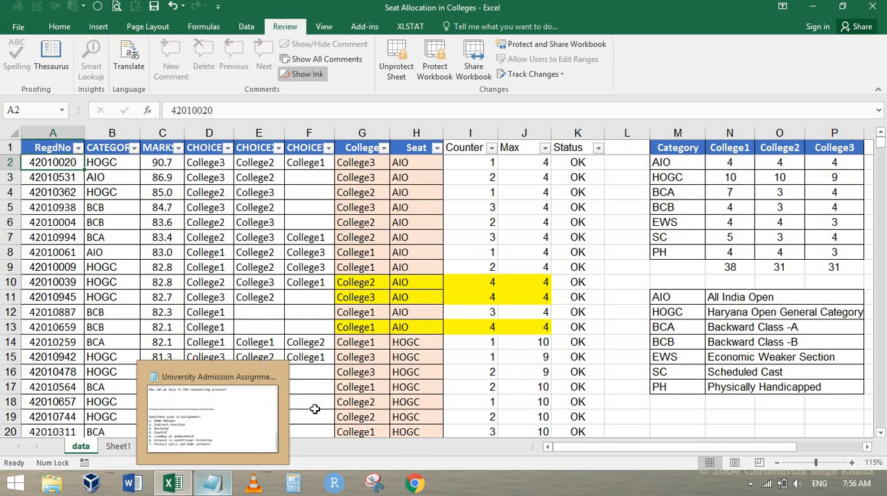
{"action": "left_click", "coordinate": [478, 222]}
{"action": "left_click_drag", "start_coordinate": [631, 447], "coordinate": [684, 447]}
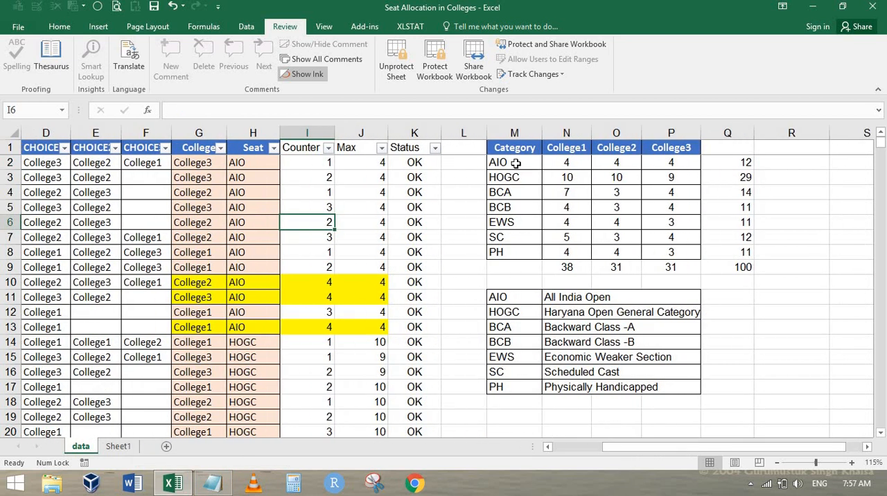
{"action": "left_click_drag", "start_coordinate": [514, 147], "coordinate": [671, 252]}
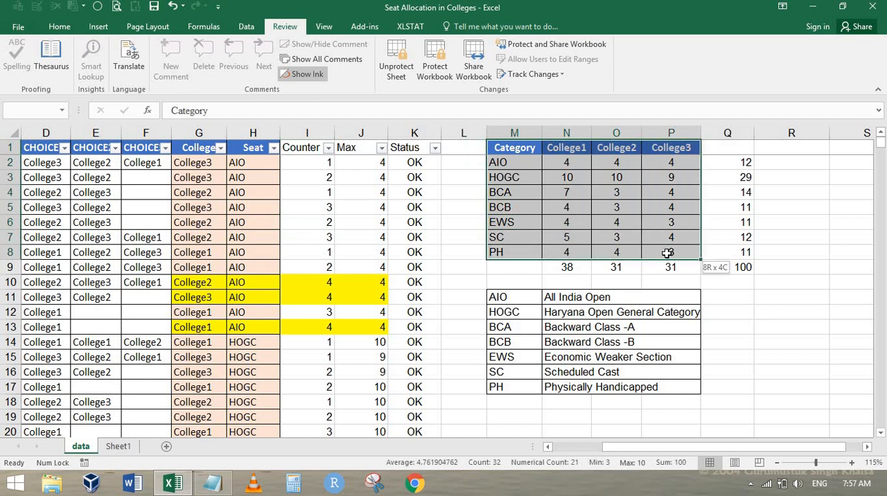
{"action": "left_click", "coordinate": [365, 165]}
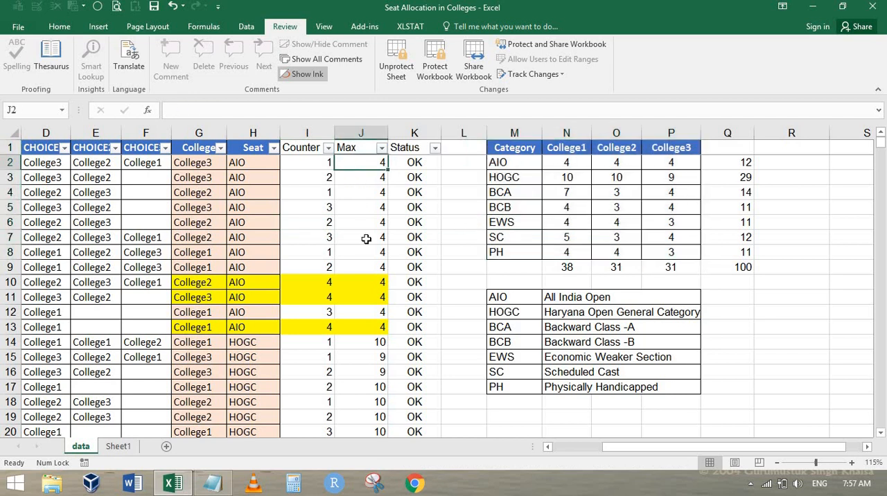
{"action": "left_click", "coordinate": [414, 162]}
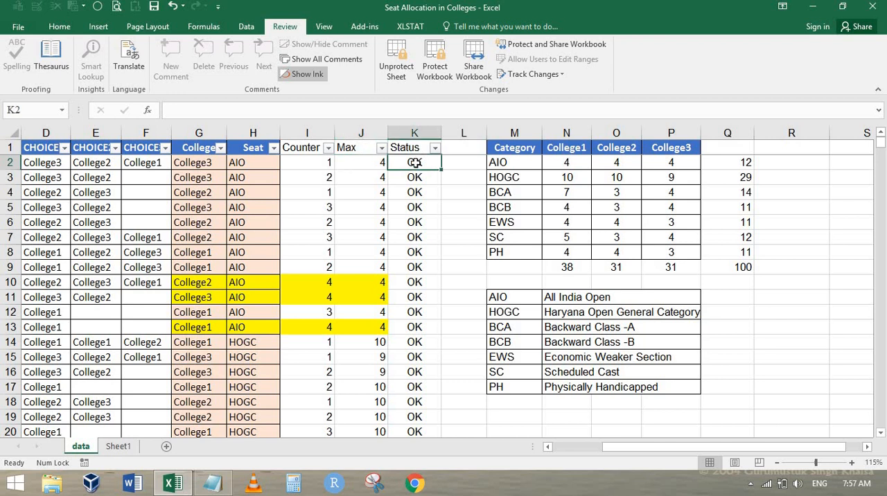
{"action": "left_click", "coordinate": [297, 164]}
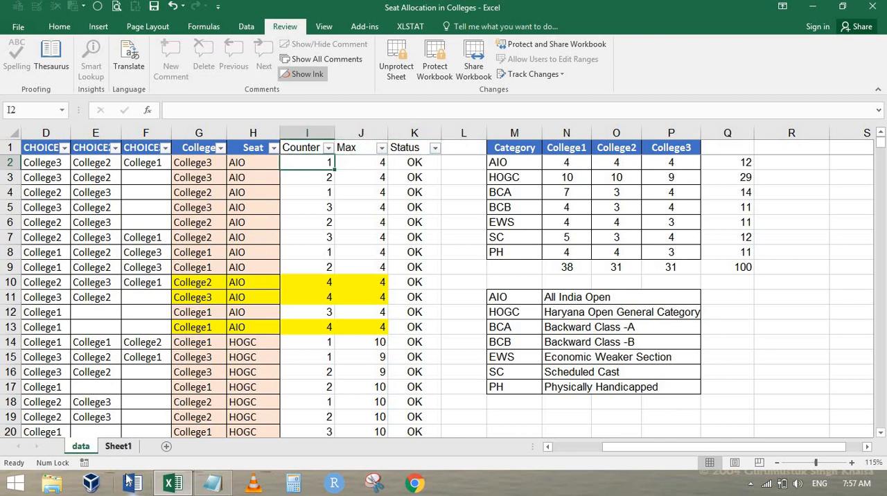
Step: Examine the helper formulas on Sheet1: the College link and Id in row 4, the combined headers, the COUNTIF counts and the INDEX results in column Y
{"action": "left_click", "coordinate": [127, 446]}
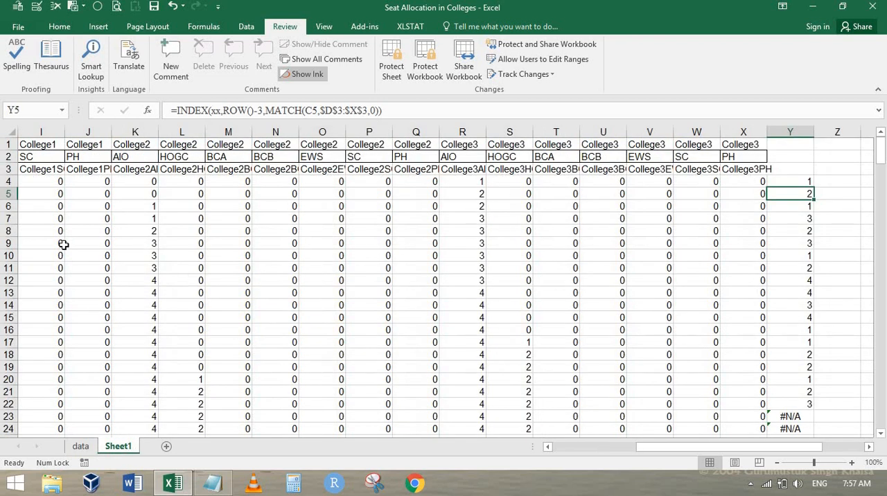
{"action": "key", "text": "ctrl+Home"}
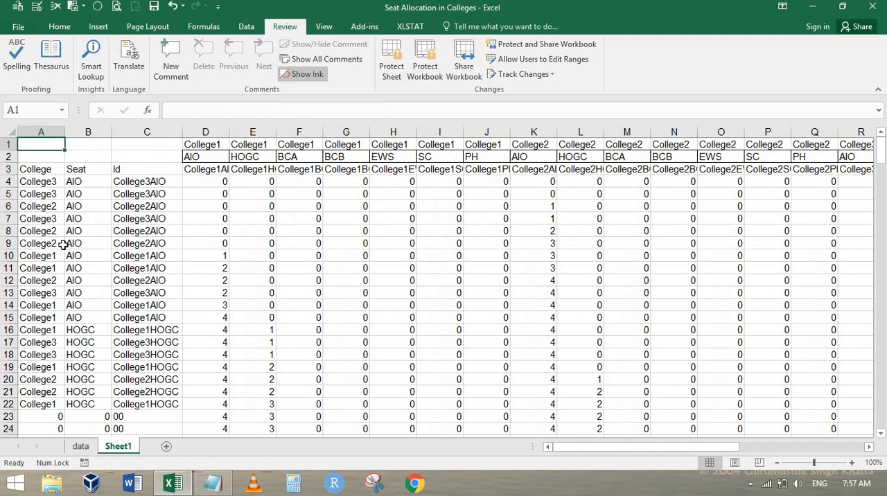
{"action": "left_click", "coordinate": [50, 182]}
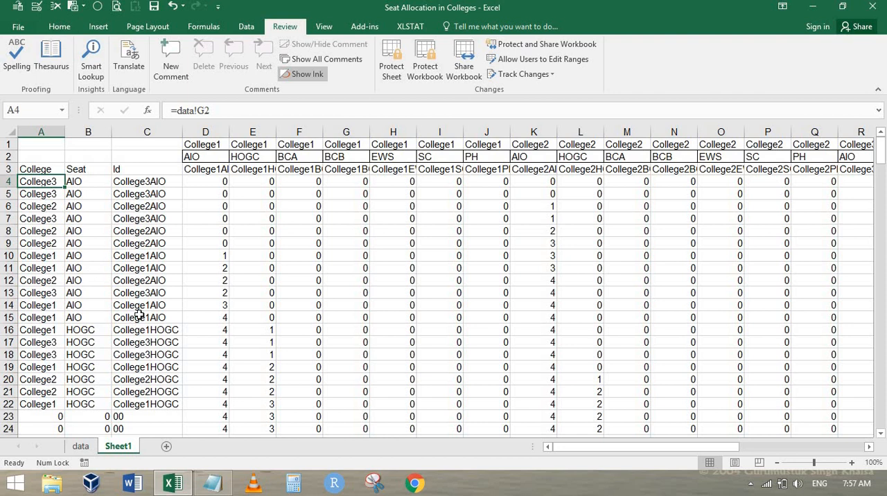
{"action": "left_click", "coordinate": [150, 182]}
{"action": "left_click_drag", "start_coordinate": [206, 145], "coordinate": [876, 170]}
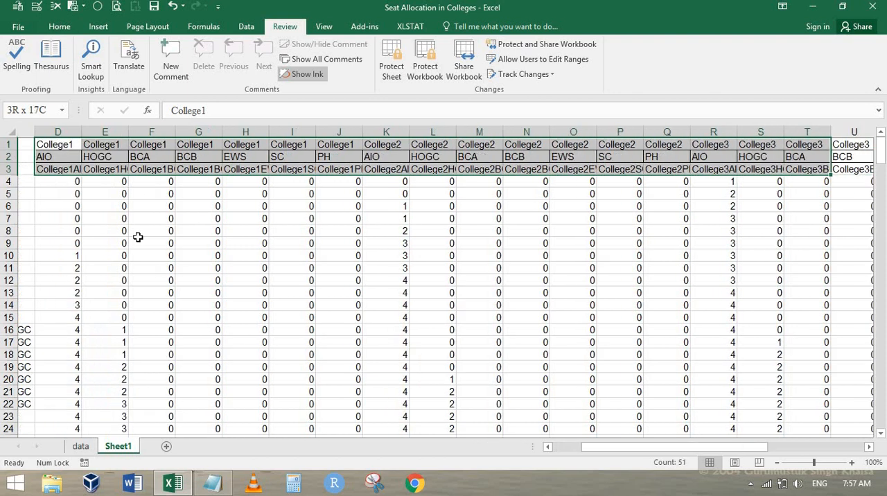
{"action": "left_click", "coordinate": [191, 183]}
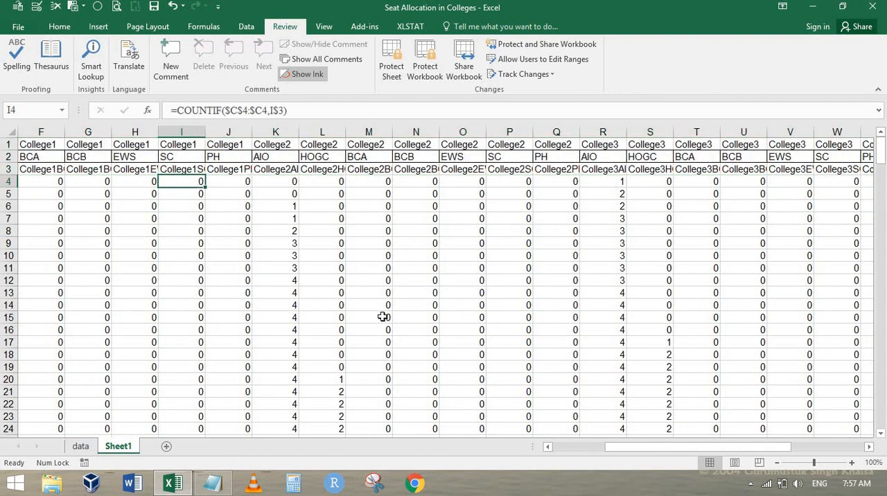
{"action": "key", "text": "ctrl+Right"}
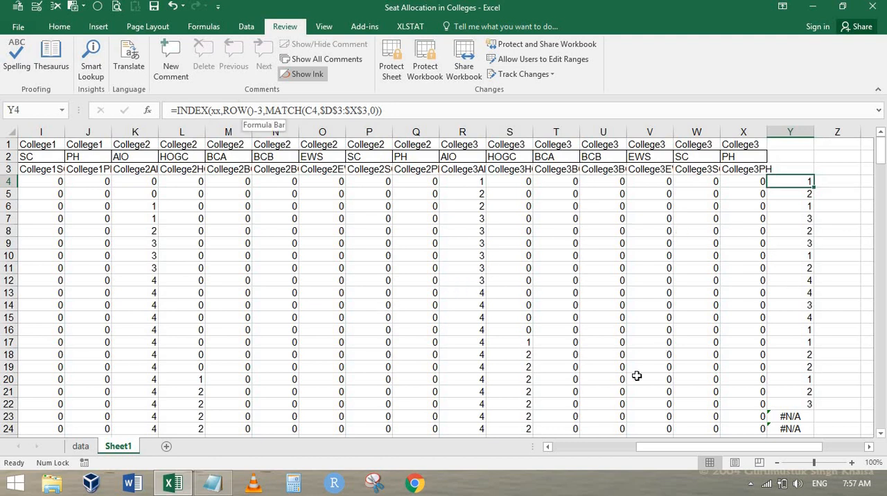
{"action": "left_click", "coordinate": [788, 415]}
{"action": "key", "text": "ctrl+Left"}
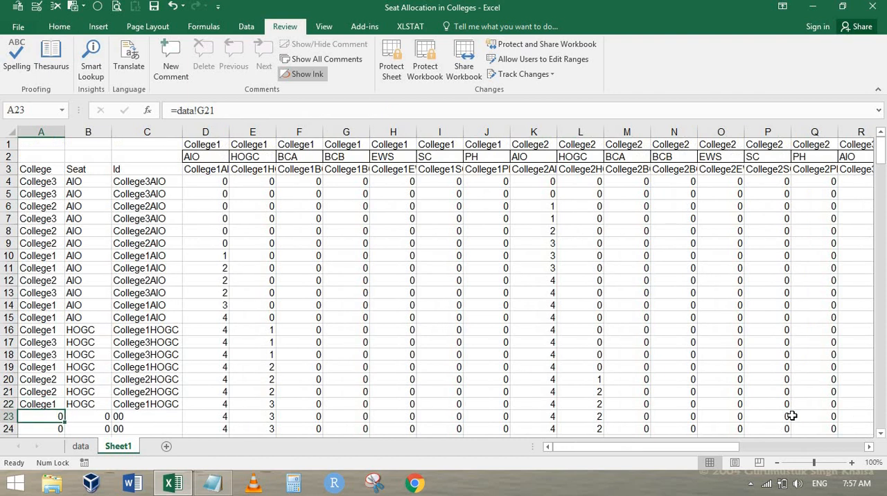
Step: Compare the data sheet's Counter column with Sheet1's helper columns and inspect the INDEX/MATCH formula in Y4
{"action": "key", "text": "ctrl+Page_Up"}
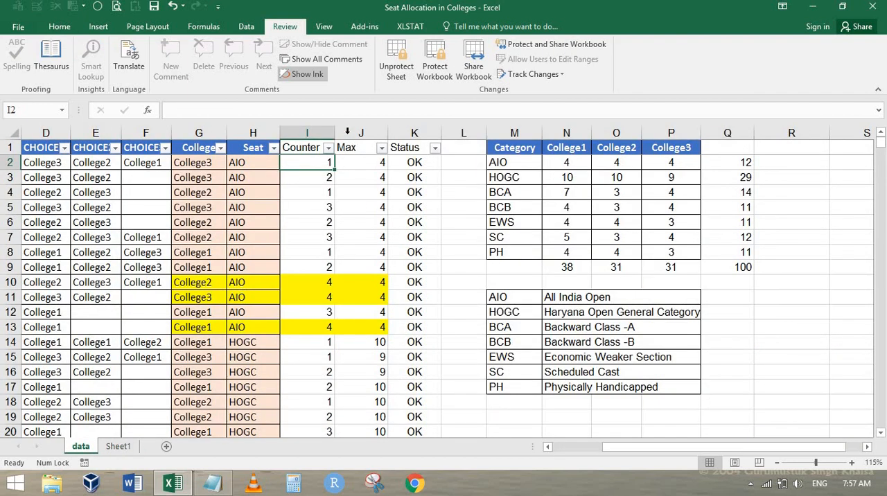
{"action": "left_click", "coordinate": [347, 131]}
{"action": "key", "text": "ctrl+Page_Down"}
{"action": "key", "text": "Right"}
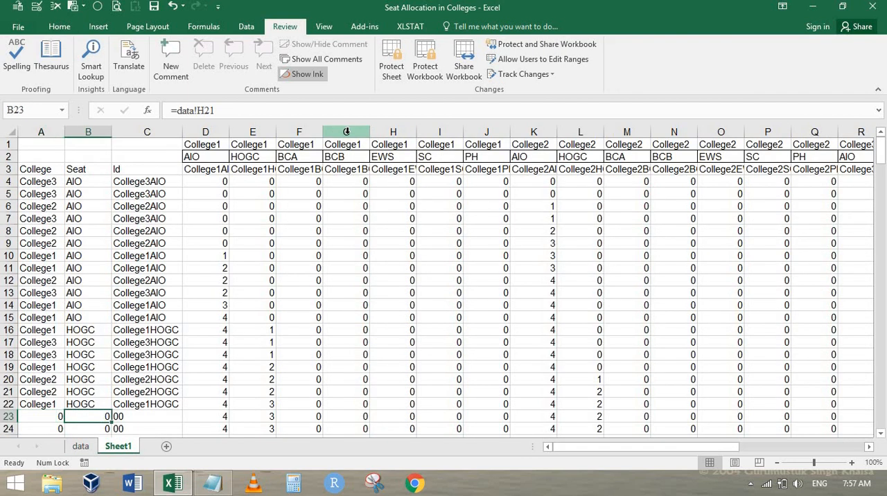
{"action": "key", "text": "ctrl+Up"}
{"action": "key", "text": "Down"}
{"action": "key", "text": "ctrl+Right"}
{"action": "key", "text": "Right"}
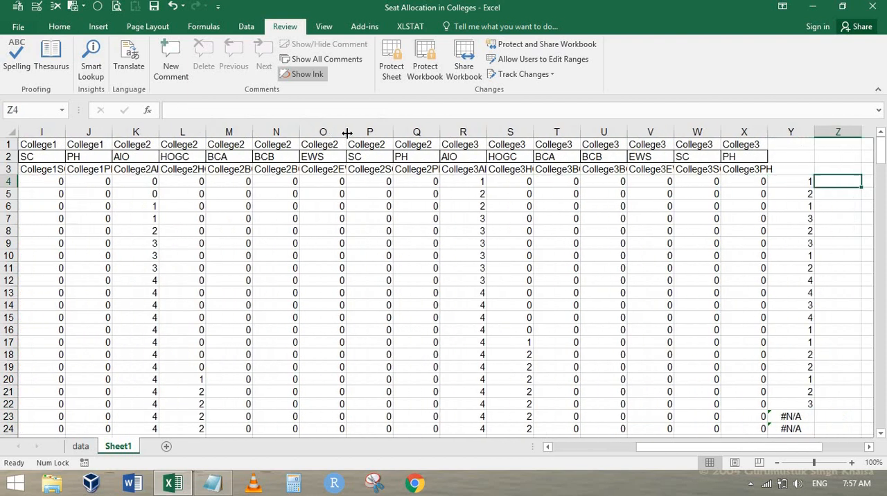
{"action": "key", "text": "Left"}
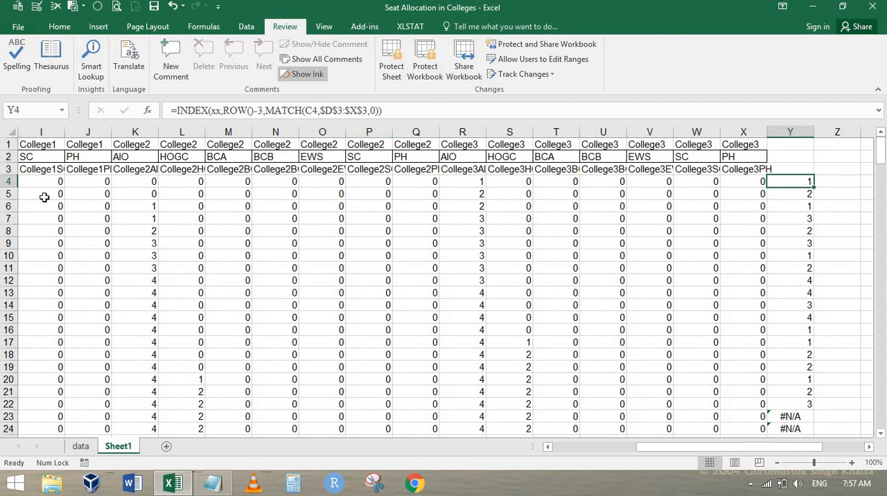
Step: Try HOGC as the Seat in H2 on the data sheet, compare the Max with College3's HOGC quota, and undo the entry
{"action": "key", "text": "ctrl+Page_Up"}
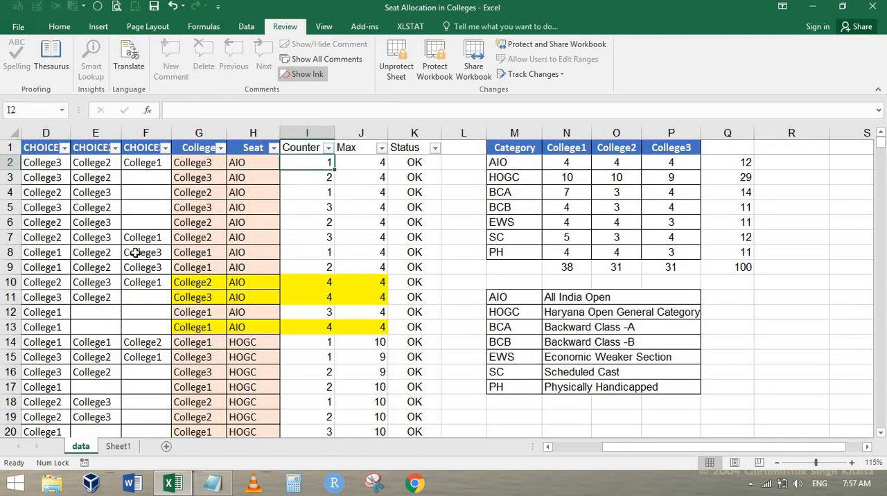
{"action": "left_click", "coordinate": [250, 162]}
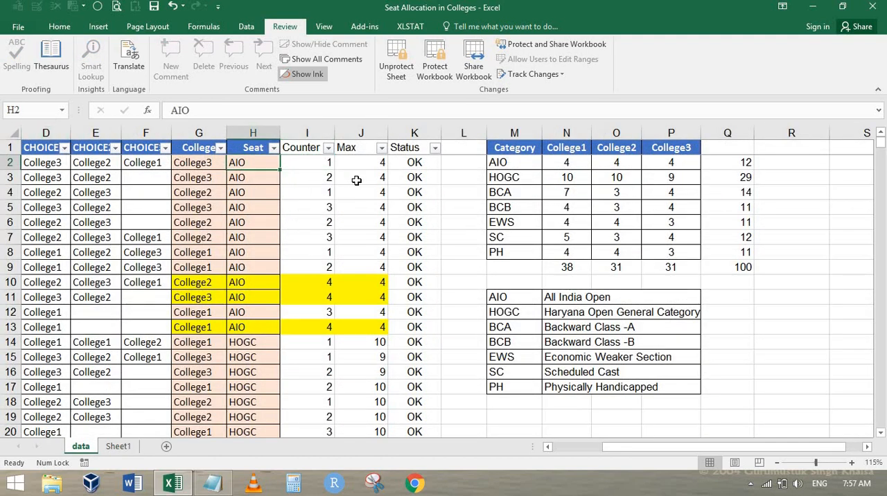
{"action": "type", "text": "hogc"}
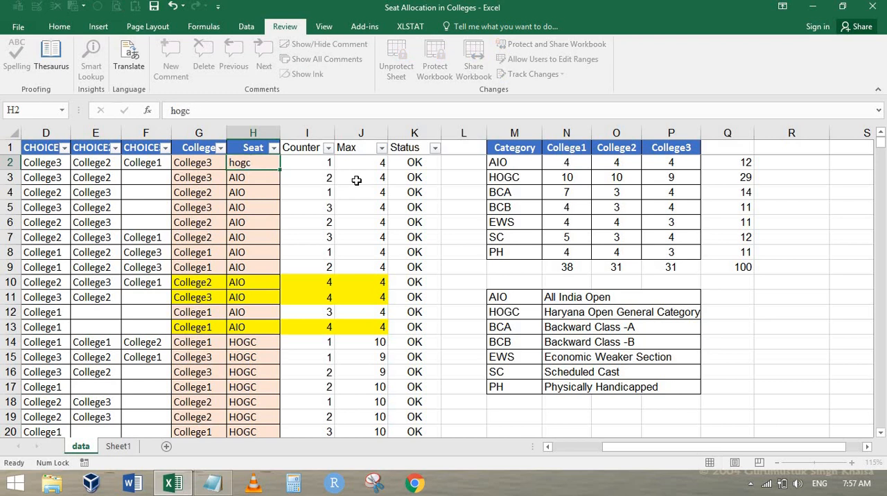
{"action": "key", "text": "Tab"}
{"action": "key", "text": "Left"}
{"action": "key", "text": "Left"}
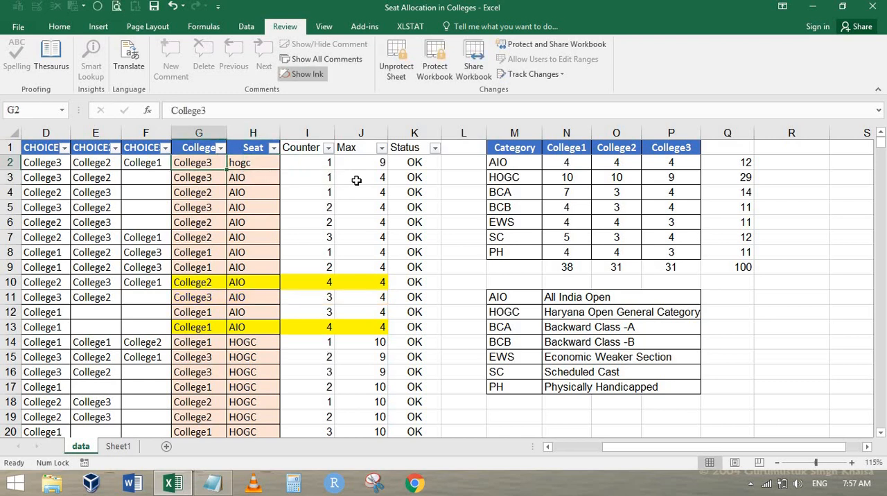
{"action": "key", "text": "Right"}
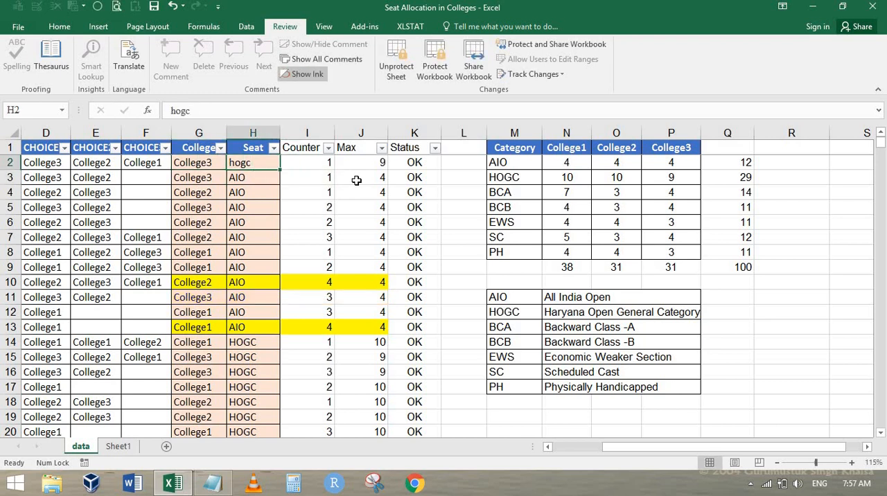
{"action": "left_click", "coordinate": [682, 179]}
{"action": "left_click", "coordinate": [300, 164]}
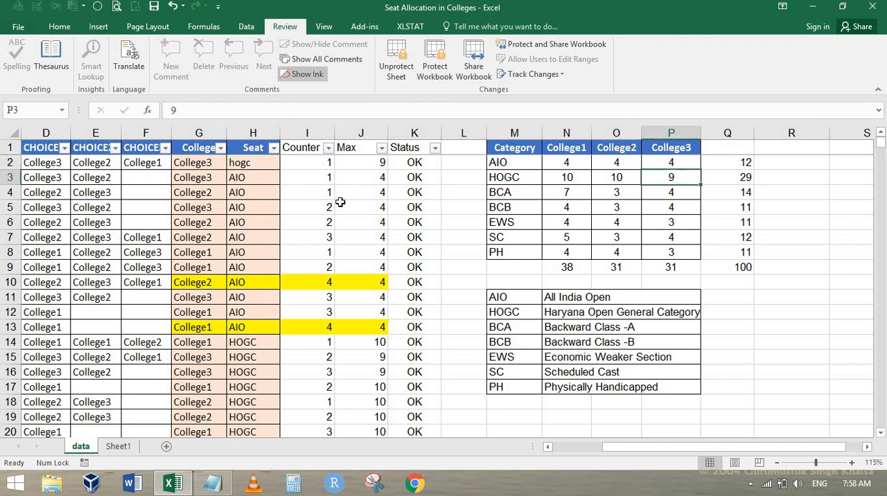
{"action": "key", "text": "ctrl+z"}
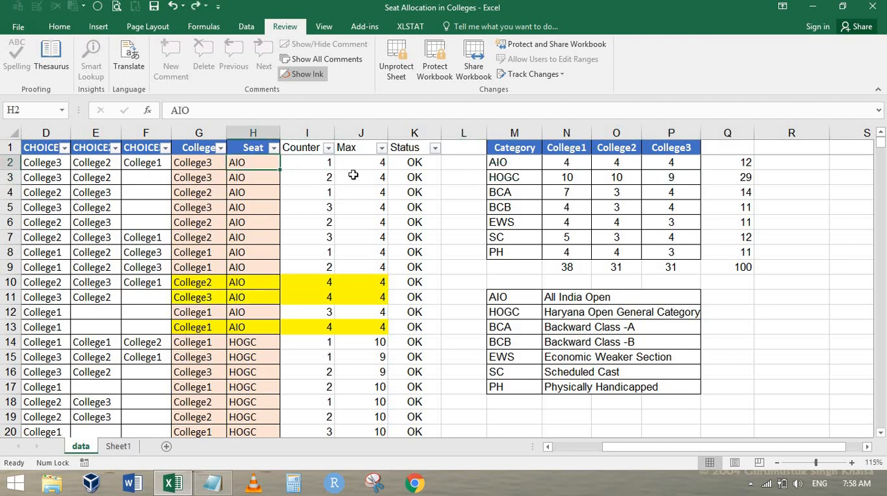
Step: Examine the yellow-highlighted rows, comparing College, Seat, Counter and Max in G10:J10 with the blank College cell G21
{"action": "left_click", "coordinate": [59, 27]}
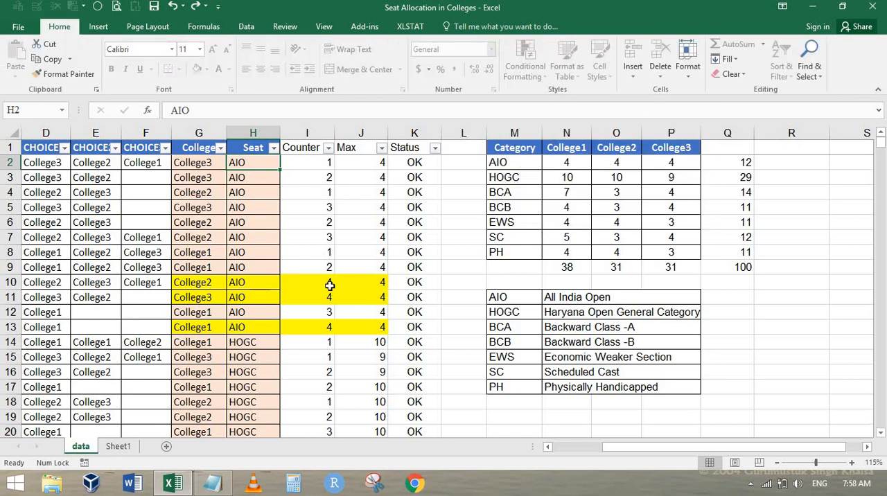
{"action": "left_click_drag", "start_coordinate": [329, 284], "coordinate": [353, 282]}
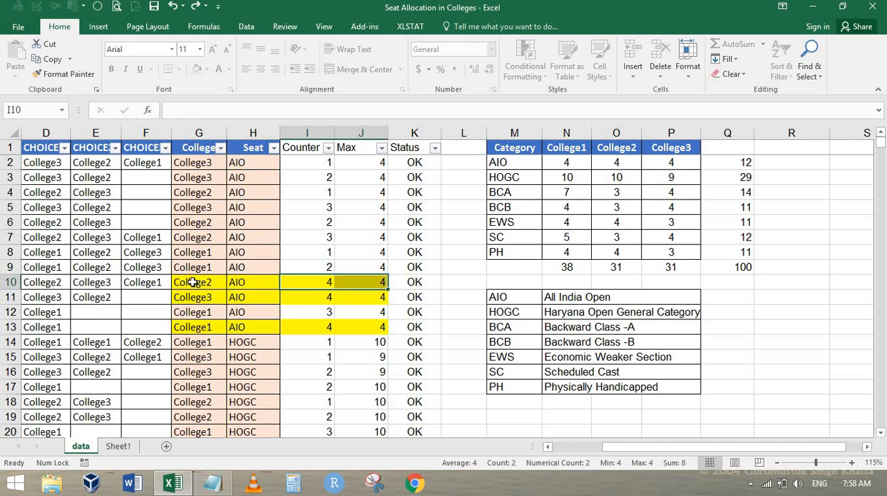
{"action": "left_click_drag", "start_coordinate": [192, 282], "coordinate": [342, 280]}
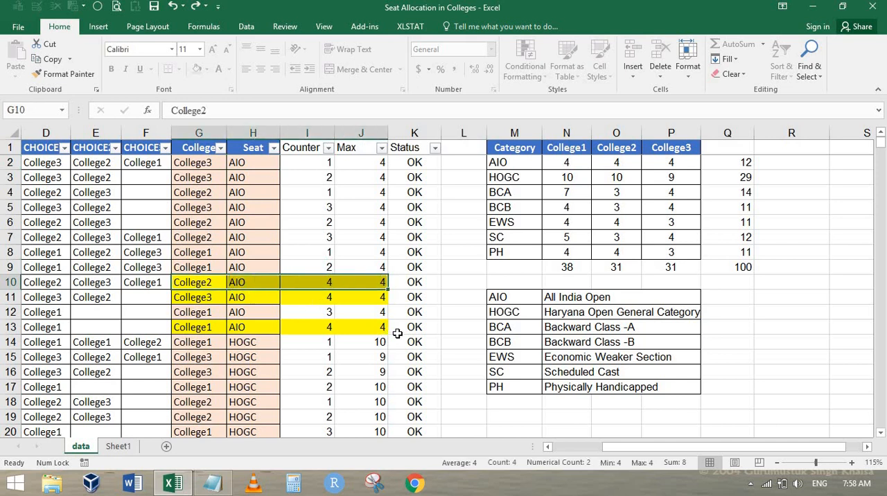
{"action": "scroll", "coordinate": [385, 313], "scroll_direction": "down", "scroll_amount": 5}
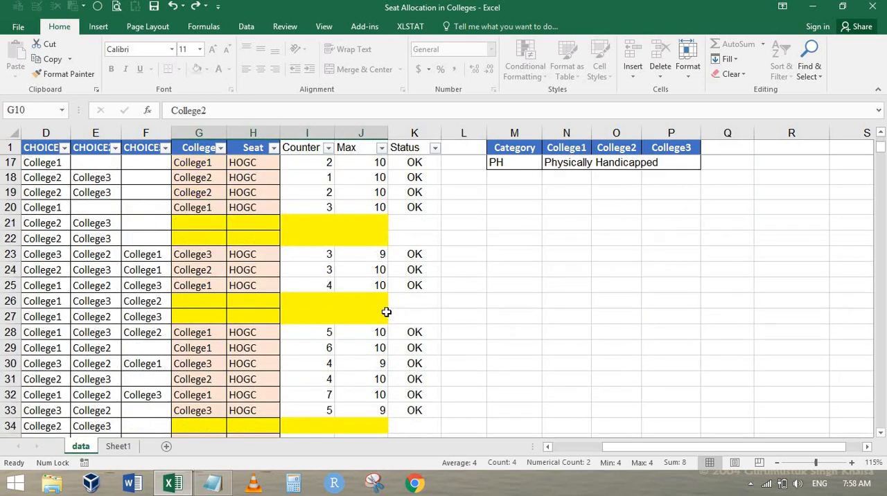
{"action": "scroll", "coordinate": [410, 274], "scroll_direction": "up", "scroll_amount": 3}
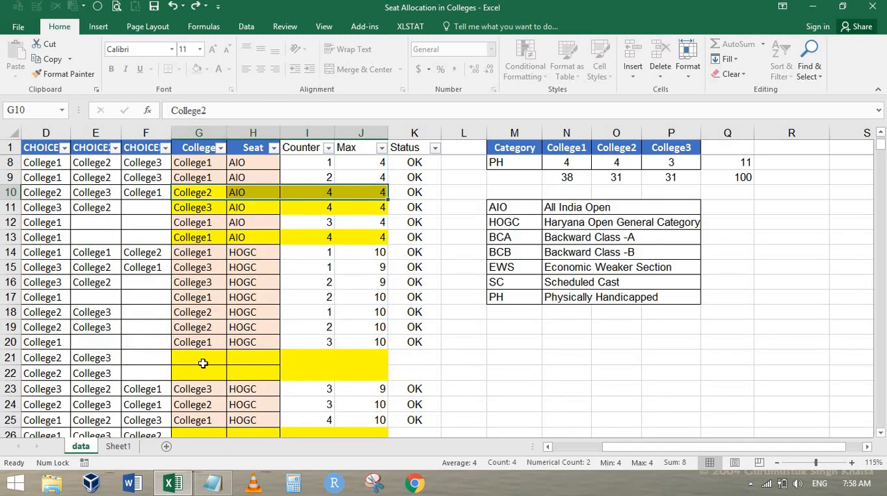
{"action": "left_click", "coordinate": [202, 363]}
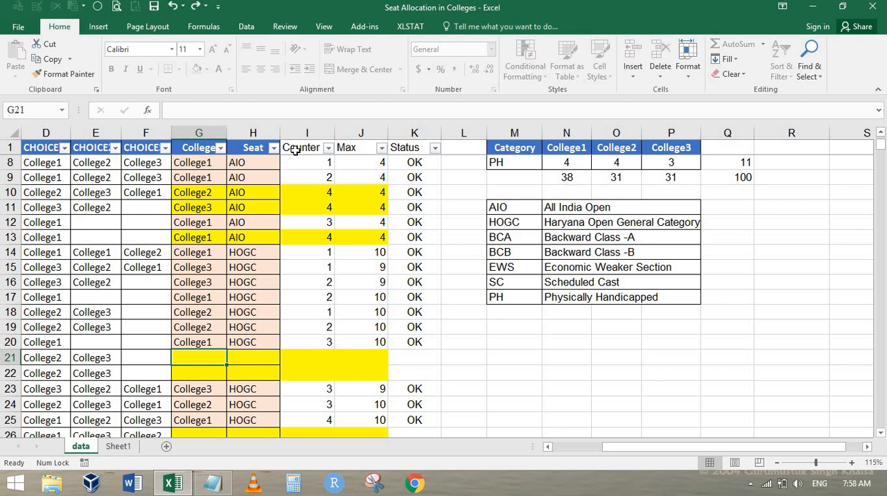
Step: Unprotect the data sheet by entering the sheet password
{"action": "left_click", "coordinate": [285, 27]}
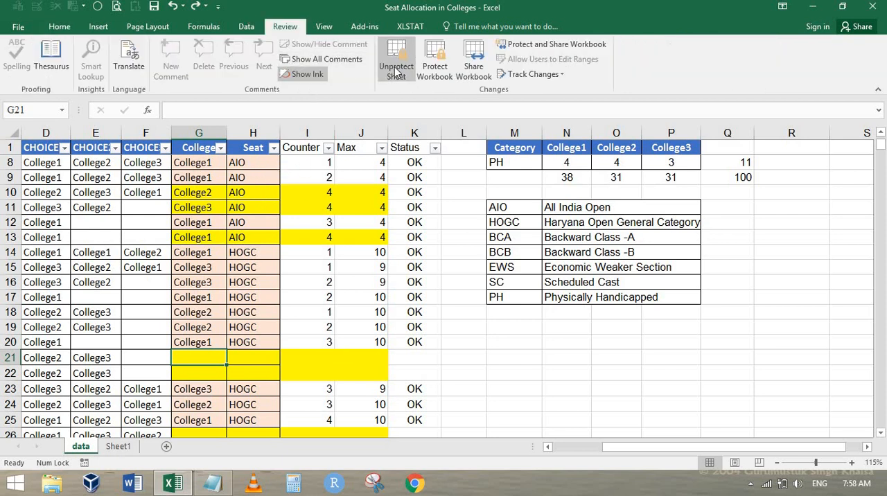
{"action": "left_click", "coordinate": [396, 69]}
{"action": "type", "text": "a"}
{"action": "key", "text": "Return"}
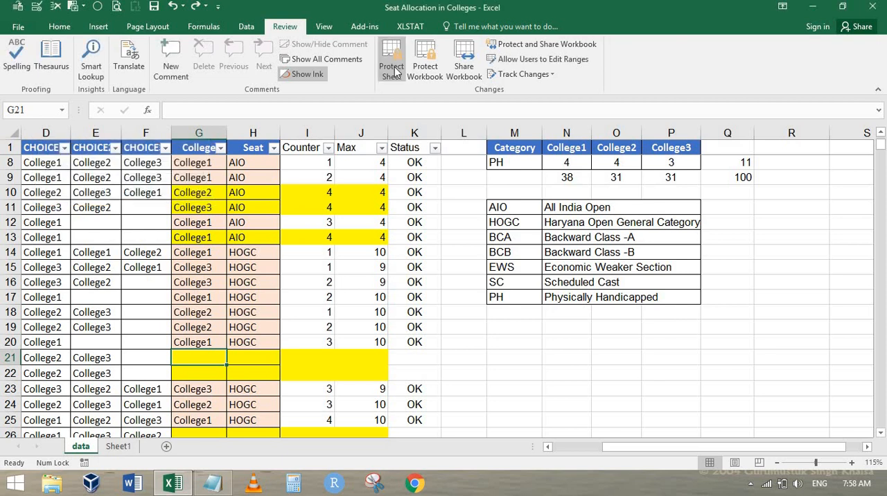
Step: Inspect the Counter formula in I8 and the Max formula in J12, and review the allocation list from the first record down past row 122
{"action": "left_click", "coordinate": [324, 164]}
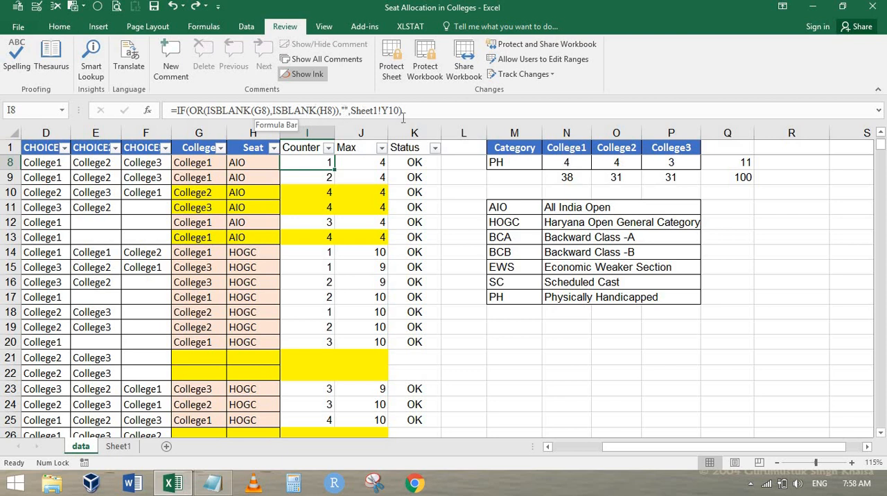
{"action": "left_click", "coordinate": [342, 220]}
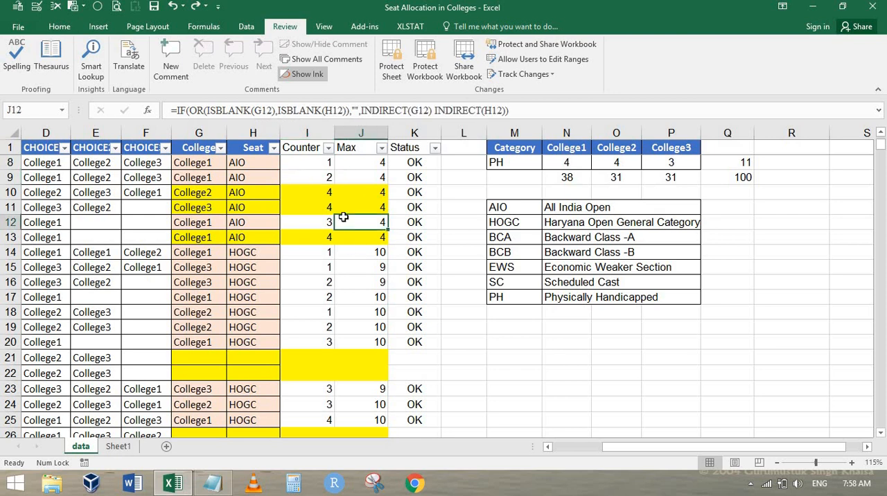
{"action": "key", "text": "ctrl+Home"}
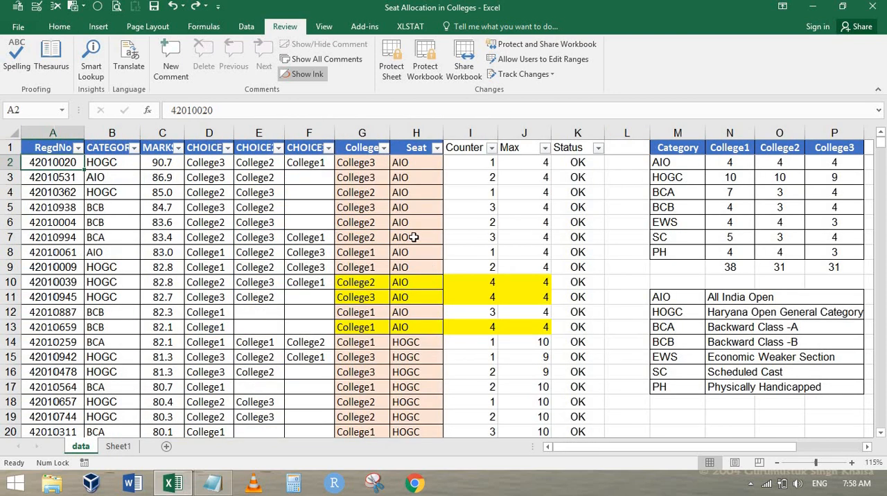
{"action": "scroll", "coordinate": [451, 255], "scroll_direction": "down", "scroll_amount": 20}
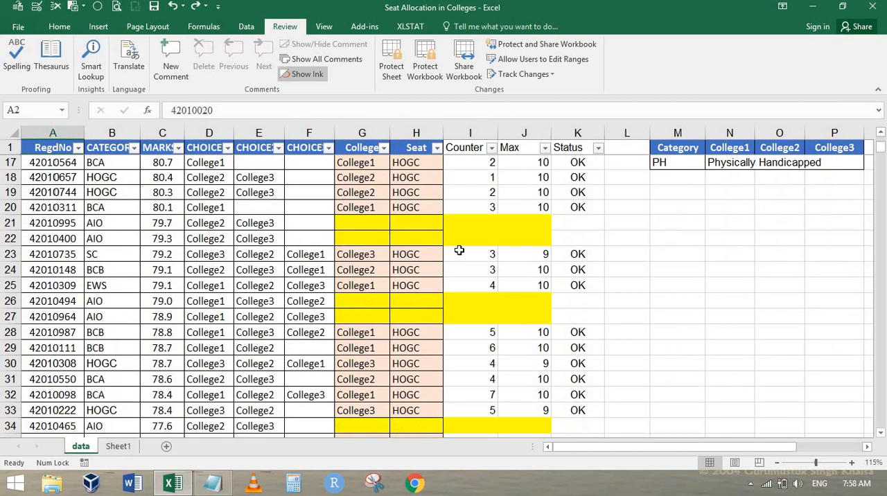
{"action": "scroll", "coordinate": [459, 251], "scroll_direction": "down", "scroll_amount": 20}
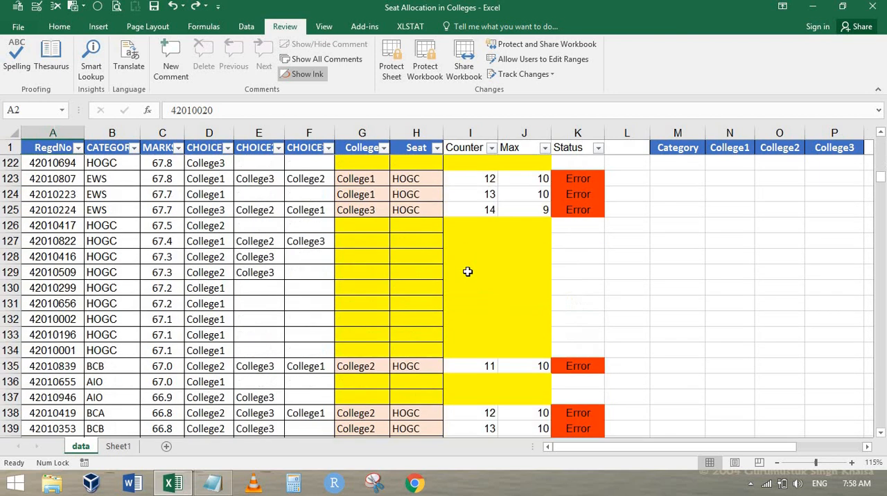